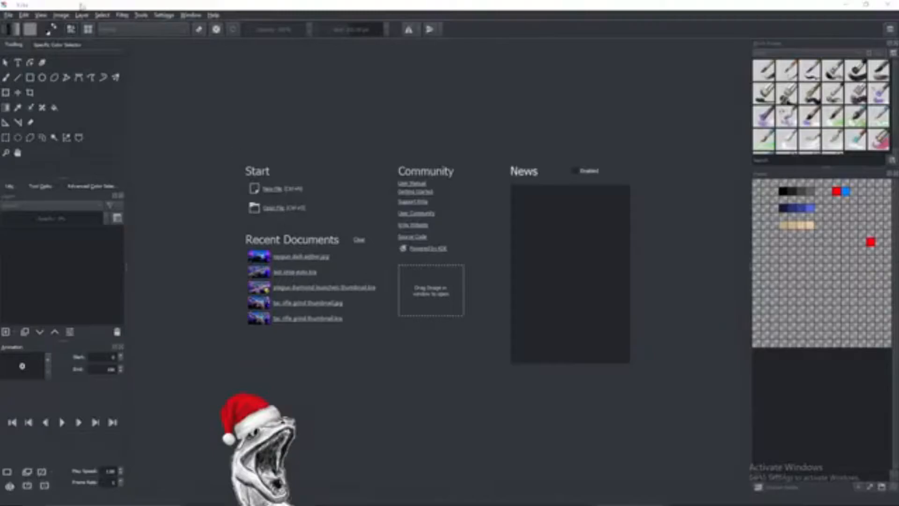
- Open the recent document raygun dark aether.jpg
{"action": "left_click", "coordinate": [312, 258]}
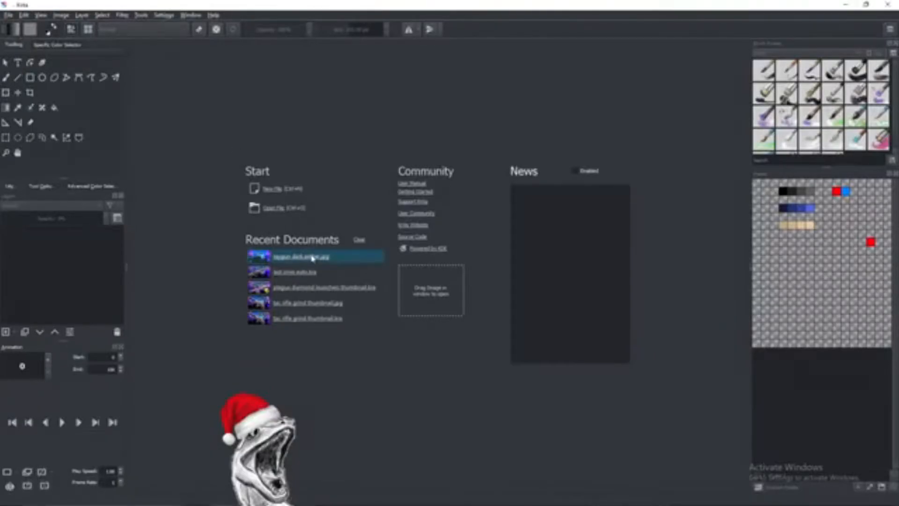
{"action": "scroll", "coordinate": [453, 256], "scroll_direction": "down", "scroll_amount": 4}
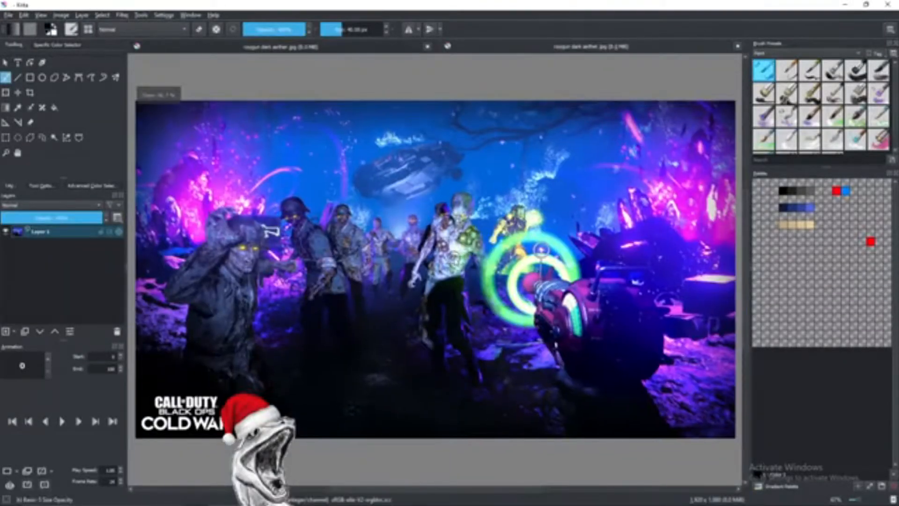
{"action": "scroll", "coordinate": [449, 258], "scroll_direction": "up", "scroll_amount": 3}
{"action": "scroll", "coordinate": [450, 257], "scroll_direction": "up", "scroll_amount": 1}
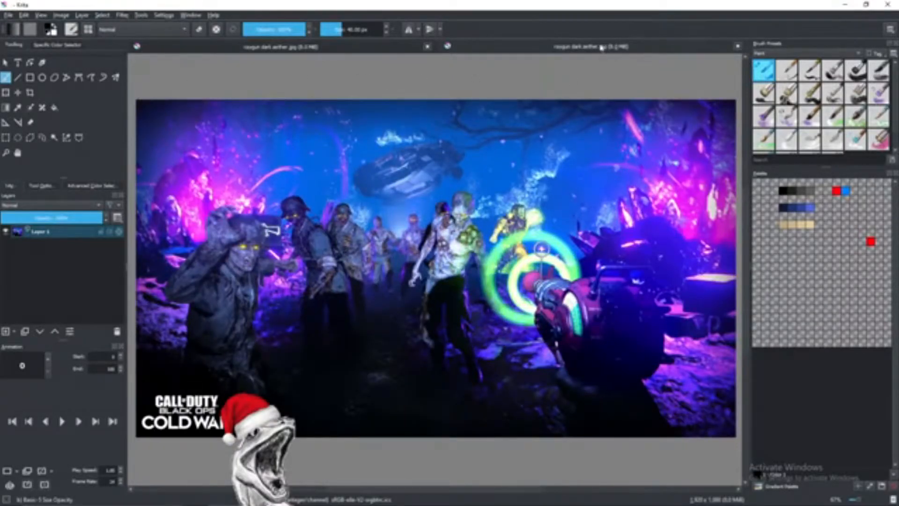
{"action": "left_click", "coordinate": [7, 15]}
{"action": "left_click", "coordinate": [28, 38]}
{"action": "left_click", "coordinate": [45, 192]}
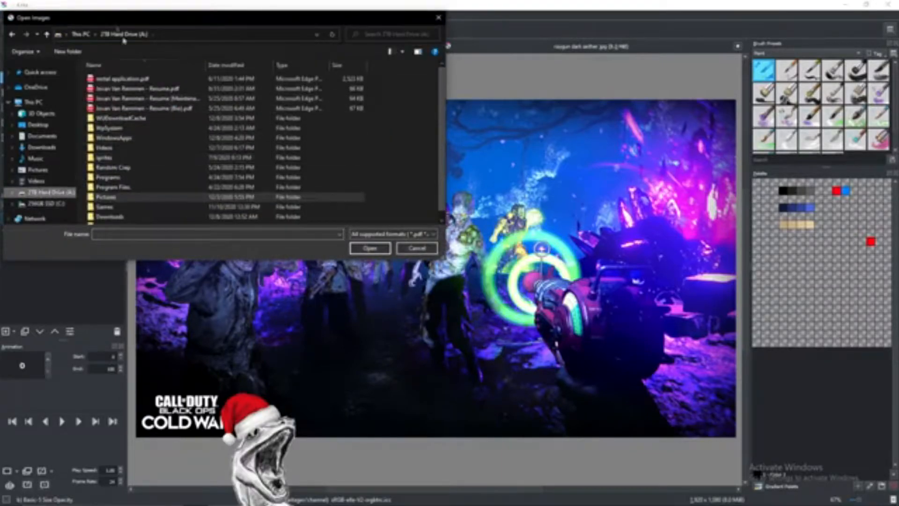
{"action": "double_click", "coordinate": [107, 196]}
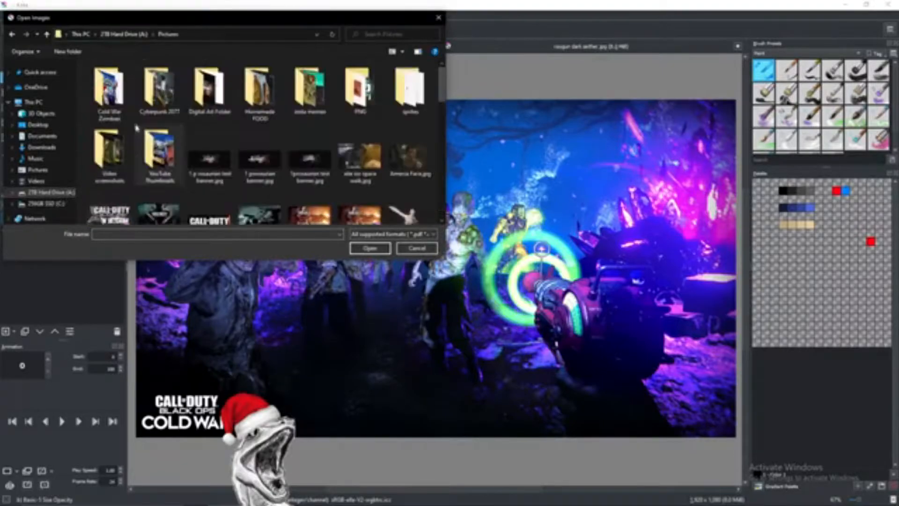
{"action": "double_click", "coordinate": [110, 90]}
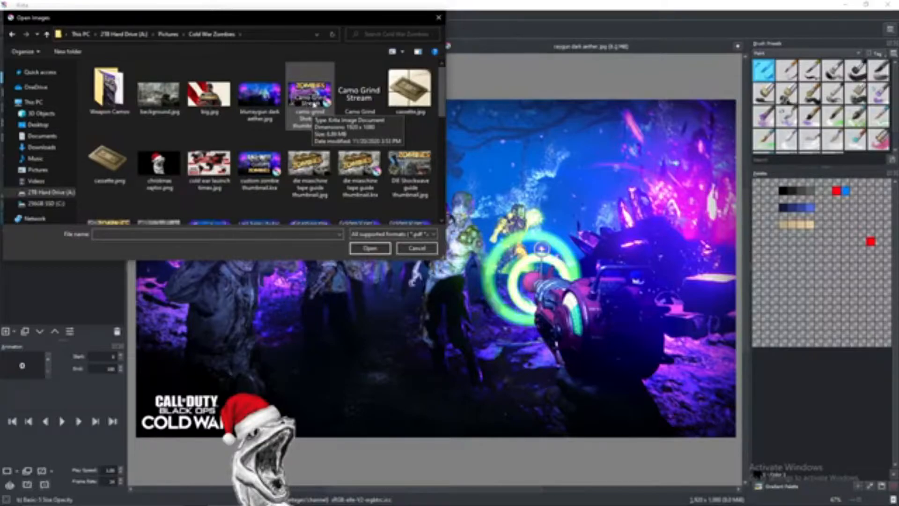
{"action": "double_click", "coordinate": [331, 90]}
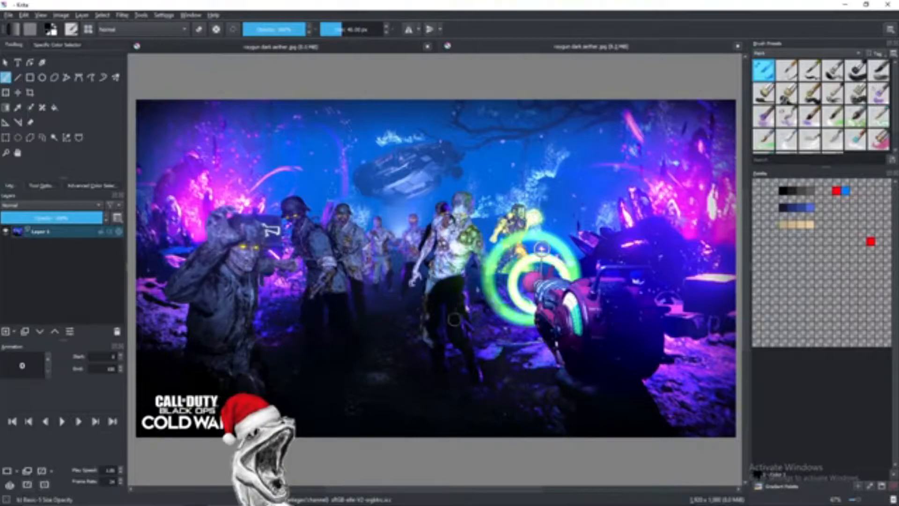
- Examine the Call of Duty Black Ops Cold War logo in the image's lower-left corner, and the image as a whole
{"action": "scroll", "coordinate": [482, 279], "scroll_direction": "down", "scroll_amount": 3}
{"action": "scroll", "coordinate": [482, 280], "scroll_direction": "up", "scroll_amount": 1}
{"action": "scroll", "coordinate": [304, 361], "scroll_direction": "up", "scroll_amount": 1}
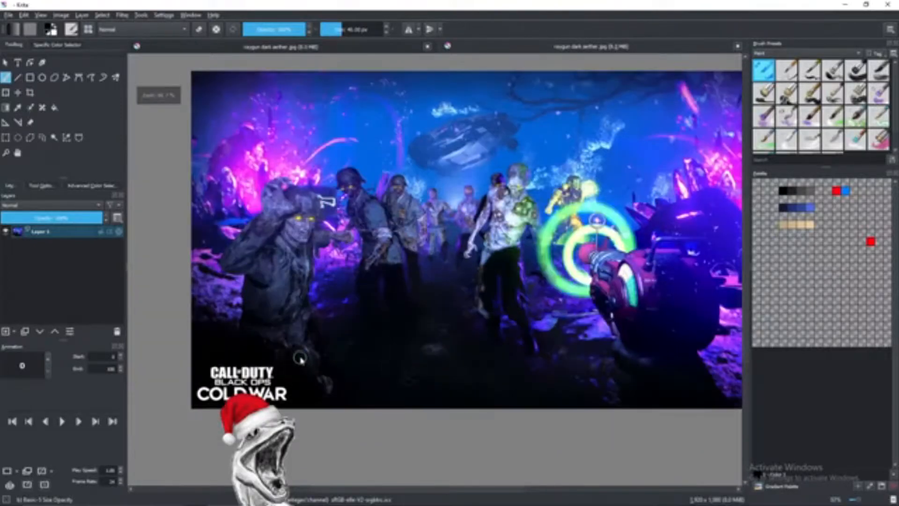
{"action": "scroll", "coordinate": [515, 341], "scroll_direction": "up", "scroll_amount": 2}
{"action": "scroll", "coordinate": [196, 407], "scroll_direction": "up", "scroll_amount": 3}
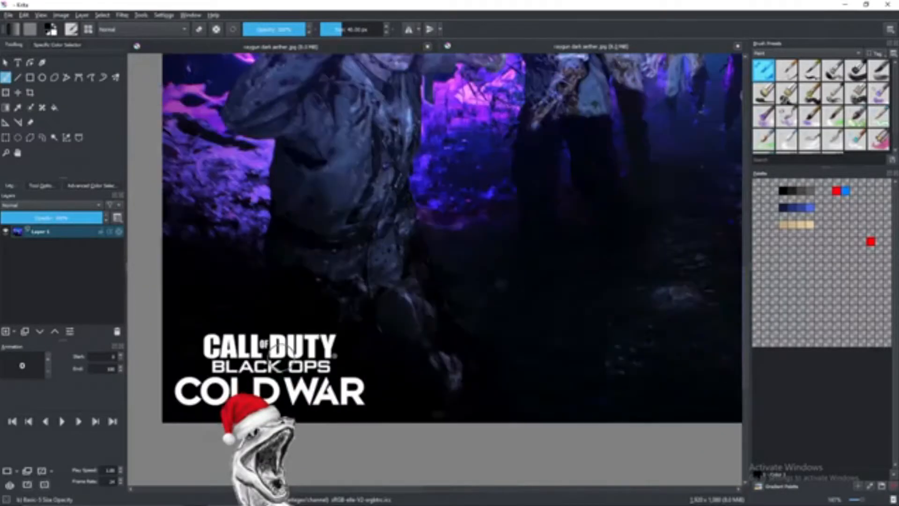
{"action": "scroll", "coordinate": [355, 307], "scroll_direction": "down", "scroll_amount": 5}
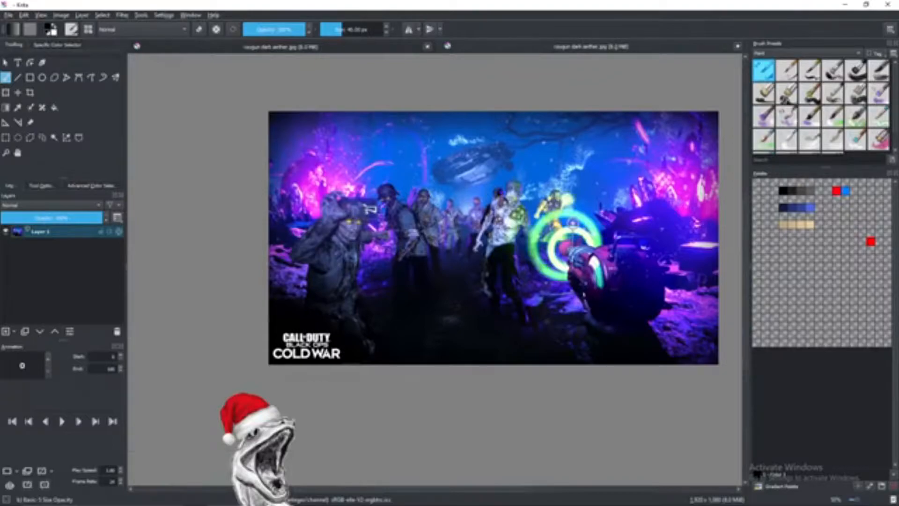
{"action": "left_click_drag", "start_coordinate": [484, 210], "coordinate": [428, 237]}
{"action": "scroll", "coordinate": [428, 238], "scroll_direction": "up", "scroll_amount": 1}
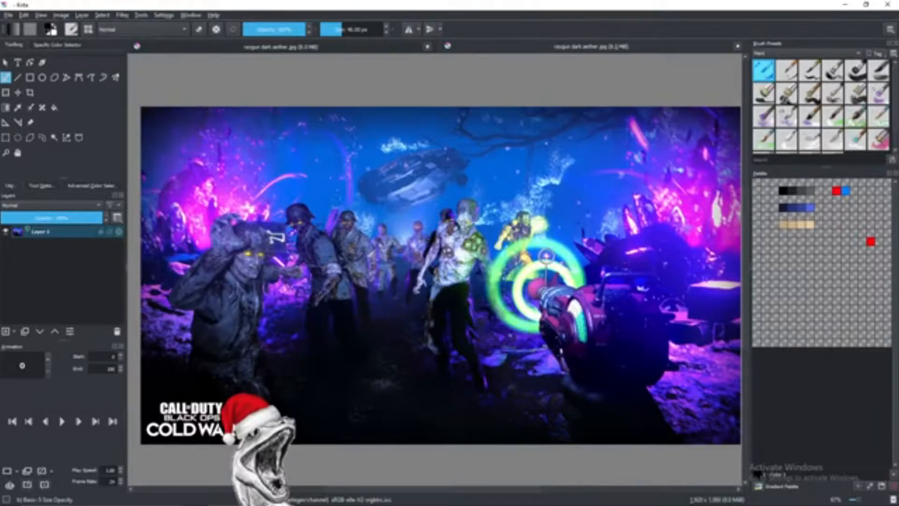
- Sample the dark background colour beside the Call of Duty Black Ops Cold War logo and paint over the logo with the 40 px brush
{"action": "scroll", "coordinate": [239, 331], "scroll_direction": "up", "scroll_amount": 2}
{"action": "left_click_drag", "start_coordinate": [209, 404], "coordinate": [398, 323]}
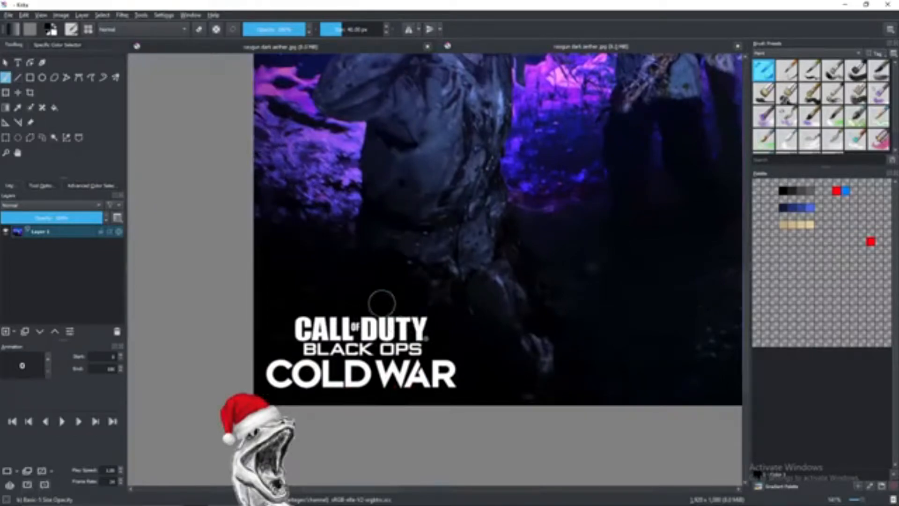
{"action": "left_click", "coordinate": [313, 342]}
{"action": "key", "text": "ctrl+z"}
{"action": "left_click", "coordinate": [283, 328], "text": "ctrl"}
{"action": "mouse_move", "coordinate": [284, 331]}
{"action": "left_mouse_down"}
{"action": "mouse_move", "coordinate": [420, 324]}
{"action": "mouse_move", "coordinate": [418, 333]}
{"action": "mouse_move", "coordinate": [303, 349]}
{"action": "mouse_move", "coordinate": [411, 352]}
{"action": "mouse_move", "coordinate": [455, 370]}
{"action": "mouse_move", "coordinate": [438, 383]}
{"action": "mouse_move", "coordinate": [420, 367]}
{"action": "mouse_move", "coordinate": [400, 382]}
{"action": "mouse_move", "coordinate": [358, 366]}
{"action": "mouse_move", "coordinate": [386, 383]}
{"action": "mouse_move", "coordinate": [275, 369]}
{"action": "left_mouse_up"}
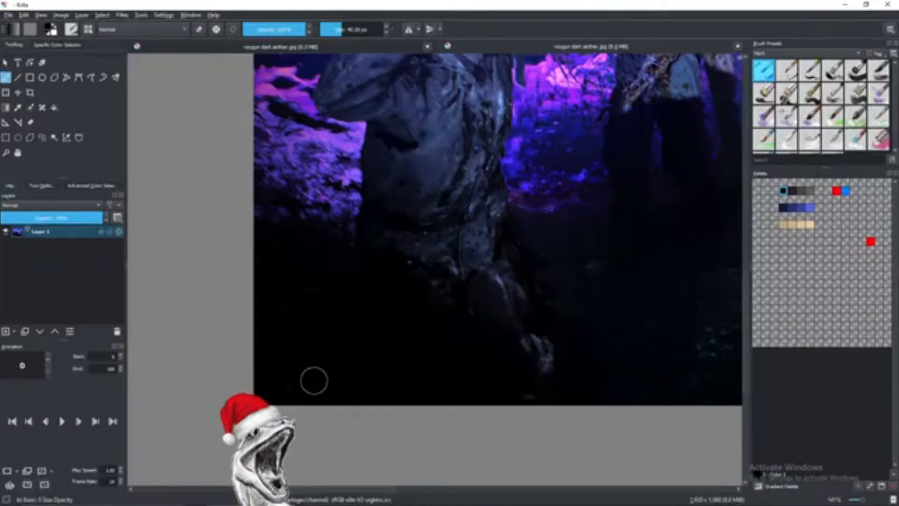
- Apply a Gaussian Blur to the whole background image with horizontal and vertical radii of about 46 px
{"action": "scroll", "coordinate": [353, 367], "scroll_direction": "down", "scroll_amount": 4}
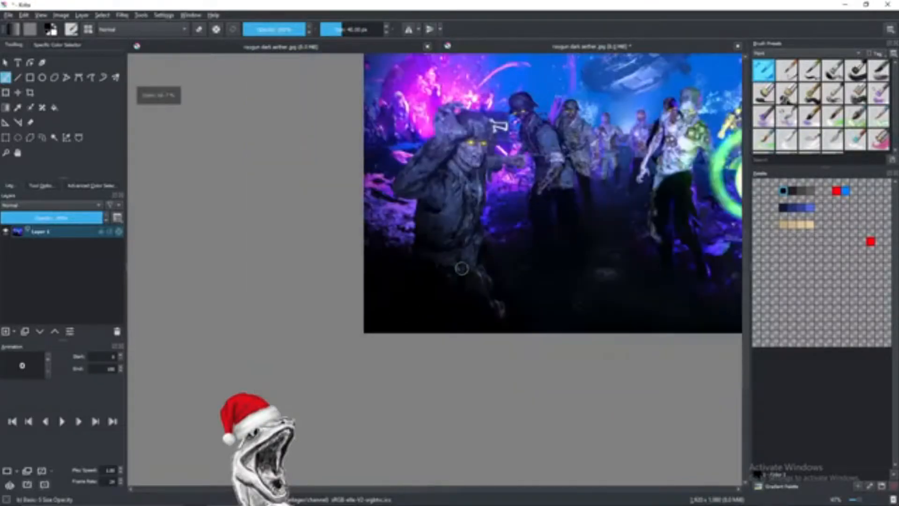
{"action": "scroll", "coordinate": [479, 211], "scroll_direction": "down", "scroll_amount": 1}
{"action": "left_click_drag", "start_coordinate": [477, 210], "coordinate": [418, 253]}
{"action": "scroll", "coordinate": [417, 248], "scroll_direction": "up", "scroll_amount": 1}
{"action": "scroll", "coordinate": [424, 231], "scroll_direction": "down", "scroll_amount": 1}
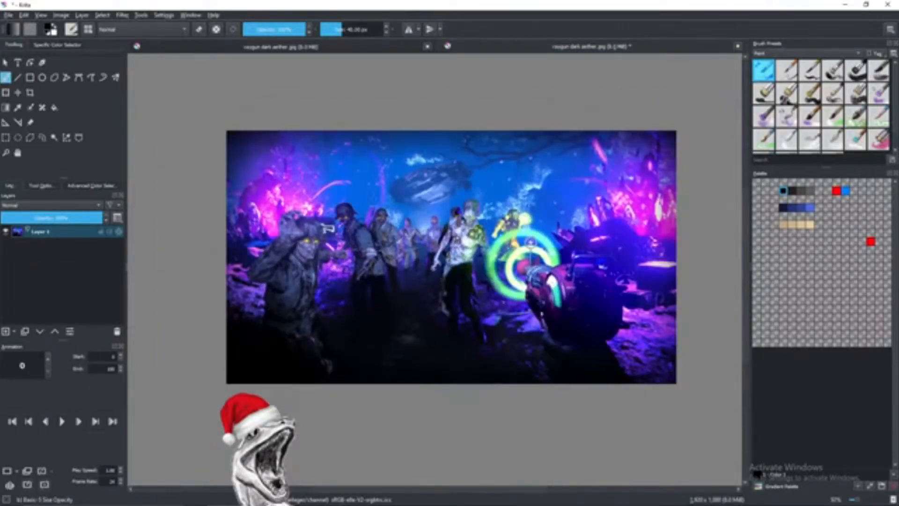
{"action": "scroll", "coordinate": [440, 225], "scroll_direction": "up", "scroll_amount": 1}
{"action": "scroll", "coordinate": [444, 207], "scroll_direction": "down", "scroll_amount": 1}
{"action": "left_click_drag", "start_coordinate": [445, 207], "coordinate": [438, 207]}
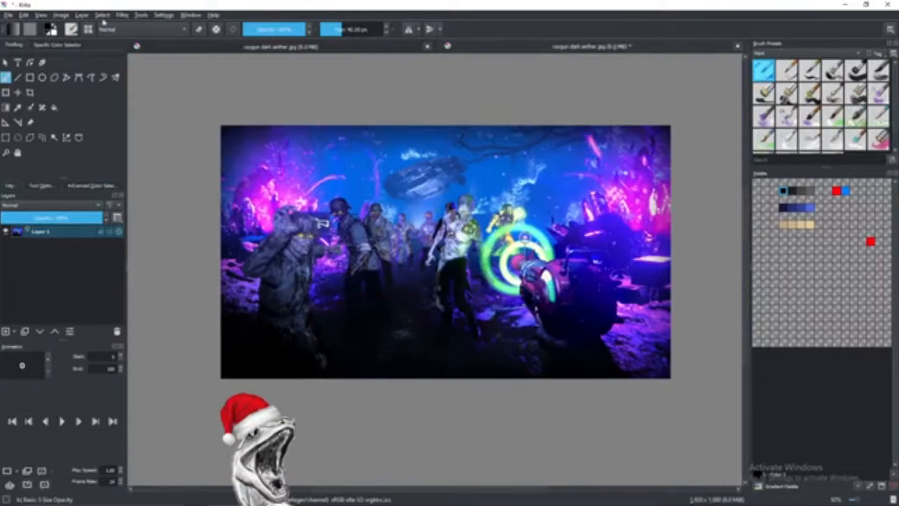
{"action": "left_click", "coordinate": [122, 15]}
{"action": "mouse_move", "coordinate": [179, 62]}
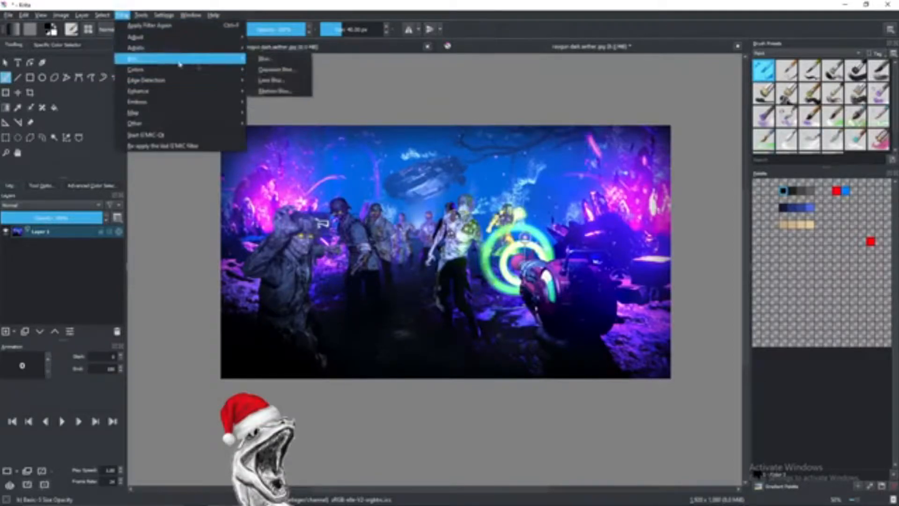
{"action": "left_click", "coordinate": [265, 70]}
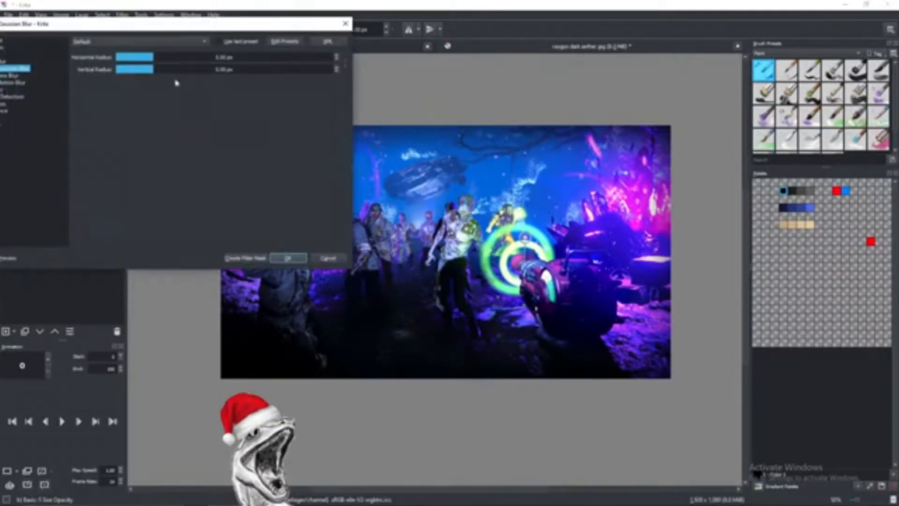
{"action": "left_click_drag", "start_coordinate": [172, 58], "coordinate": [196, 66]}
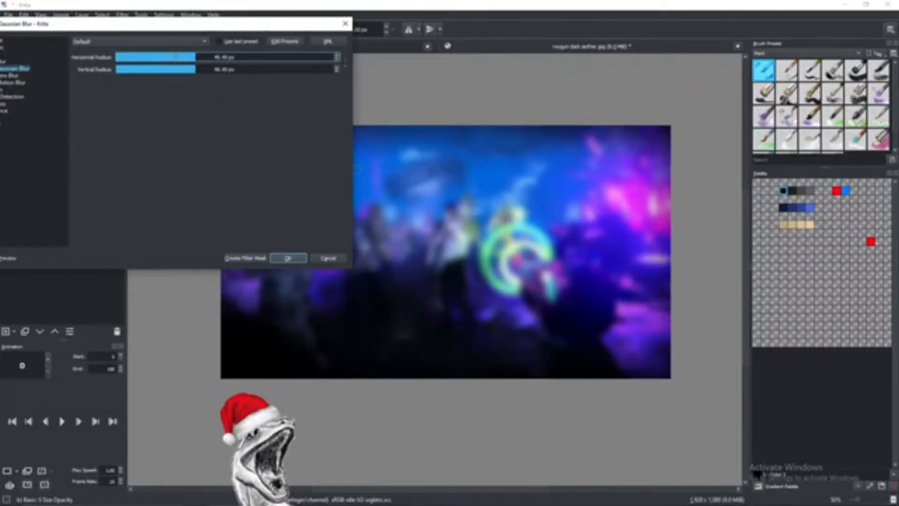
{"action": "left_click_drag", "start_coordinate": [184, 57], "coordinate": [202, 60]}
{"action": "left_click", "coordinate": [288, 258]}
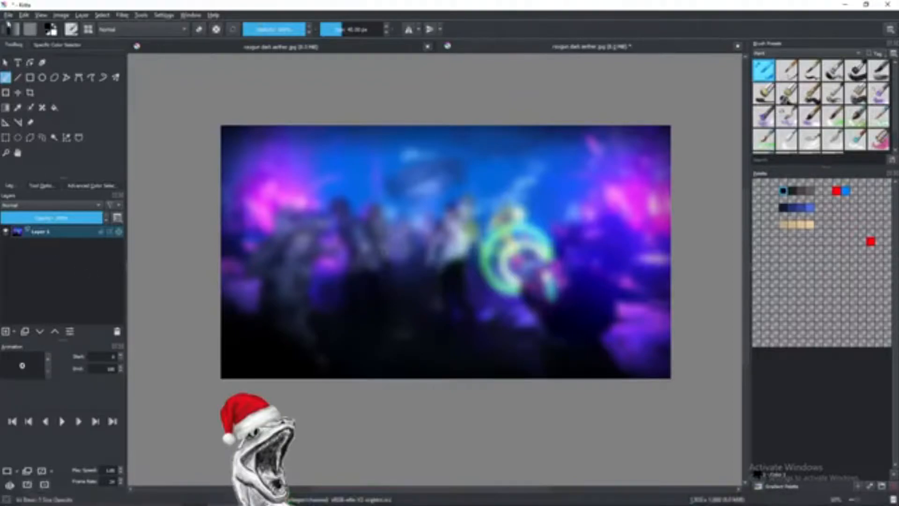
- Import the Gunsmith Tactical Rifle Bravo screenshot from Pictures, Cold War Zombies, Weapon Camos, Tac Rifles as a new layer
{"action": "left_click", "coordinate": [8, 15]}
{"action": "mouse_move", "coordinate": [81, 22]}
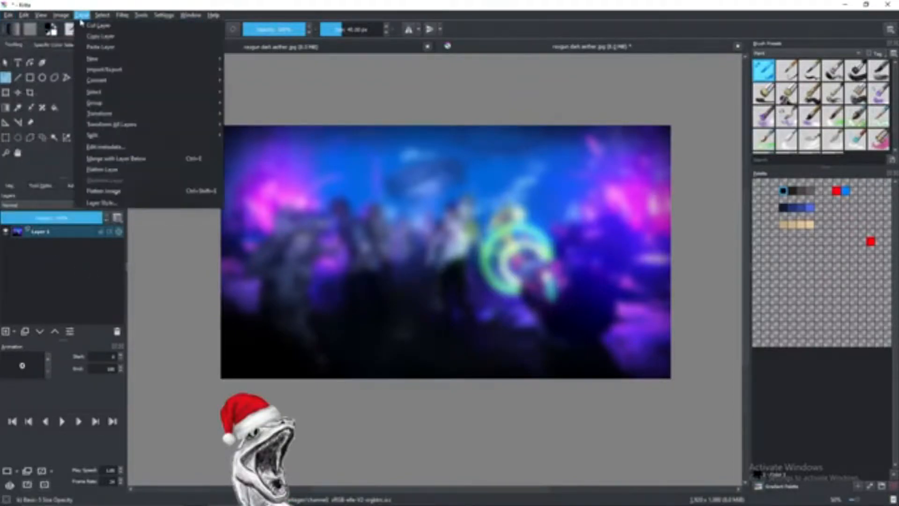
{"action": "mouse_move", "coordinate": [105, 71]}
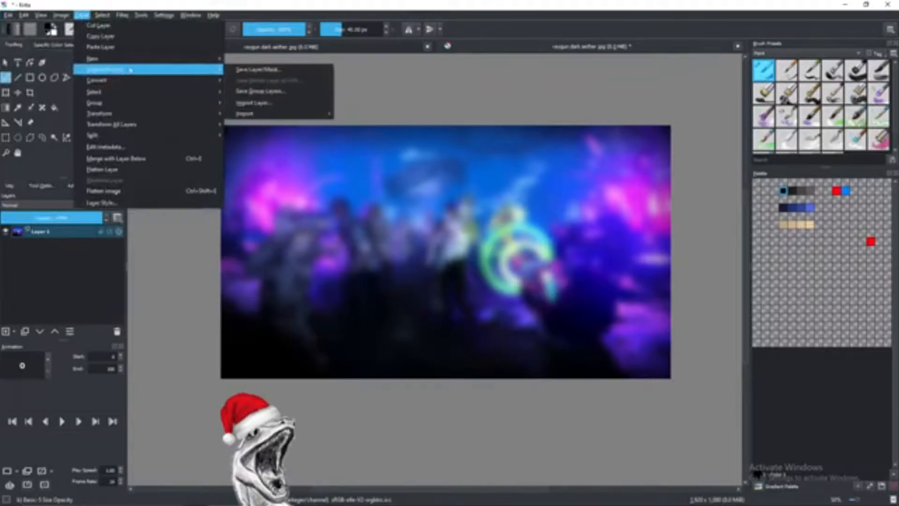
{"action": "left_click", "coordinate": [253, 103]}
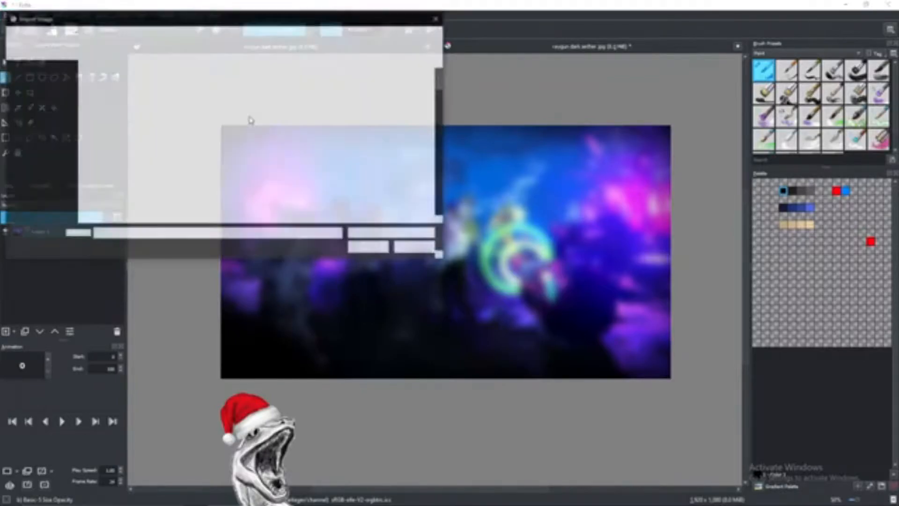
{"action": "left_click", "coordinate": [168, 34]}
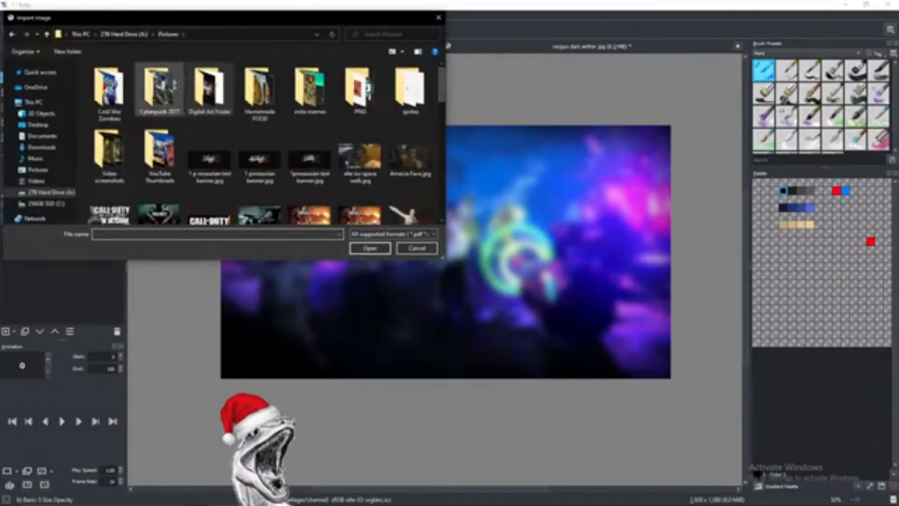
{"action": "double_click", "coordinate": [127, 92]}
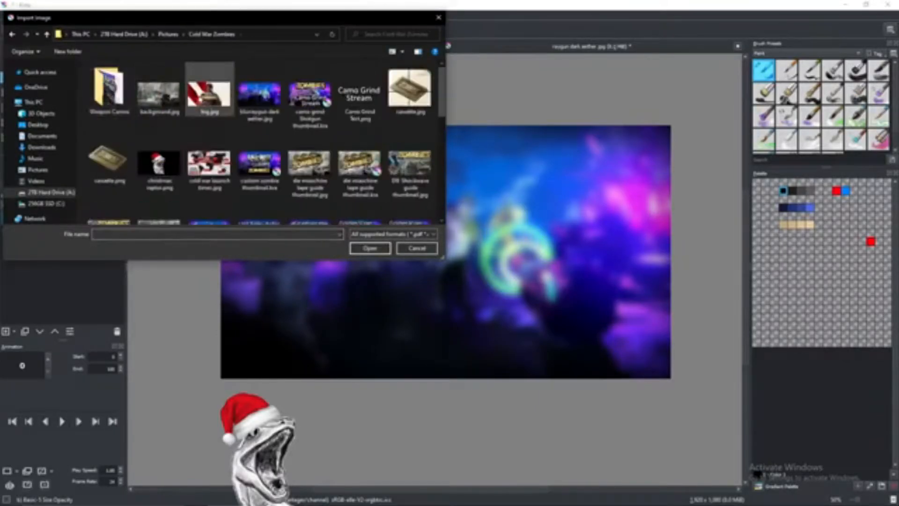
{"action": "double_click", "coordinate": [129, 91]}
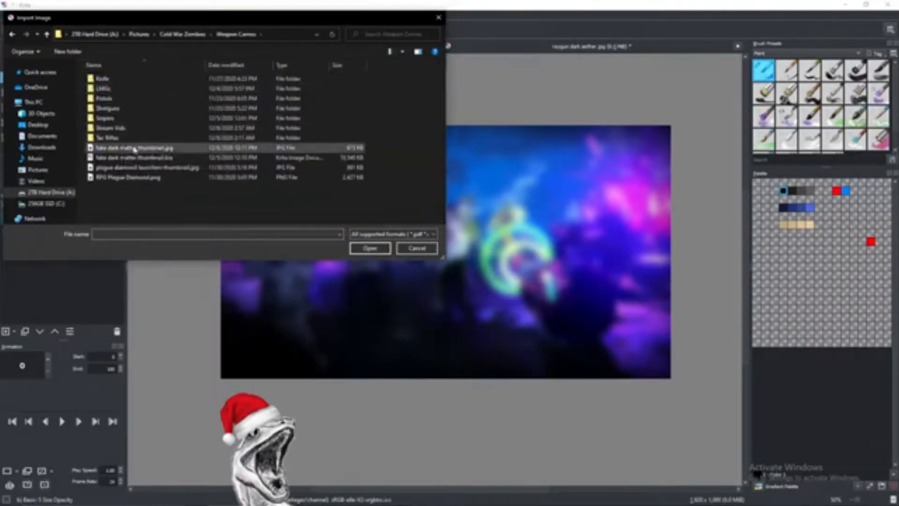
{"action": "double_click", "coordinate": [129, 139]}
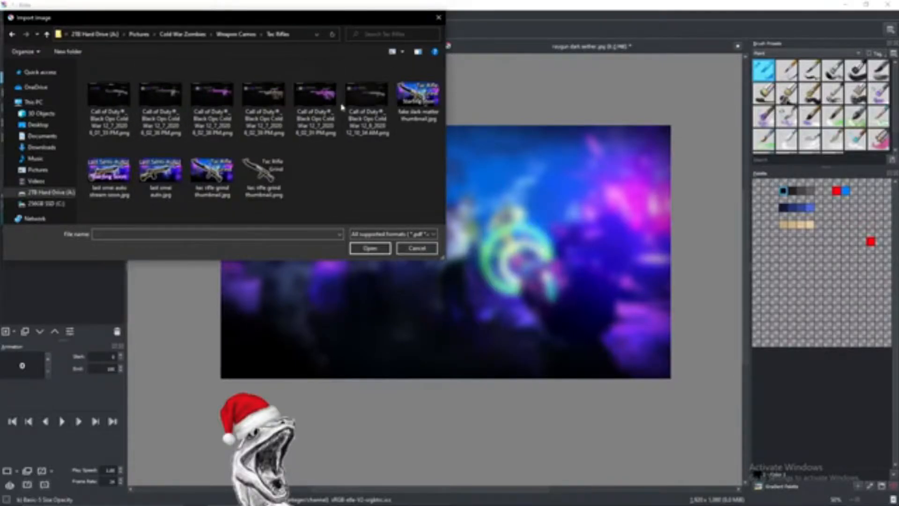
{"action": "double_click", "coordinate": [191, 113]}
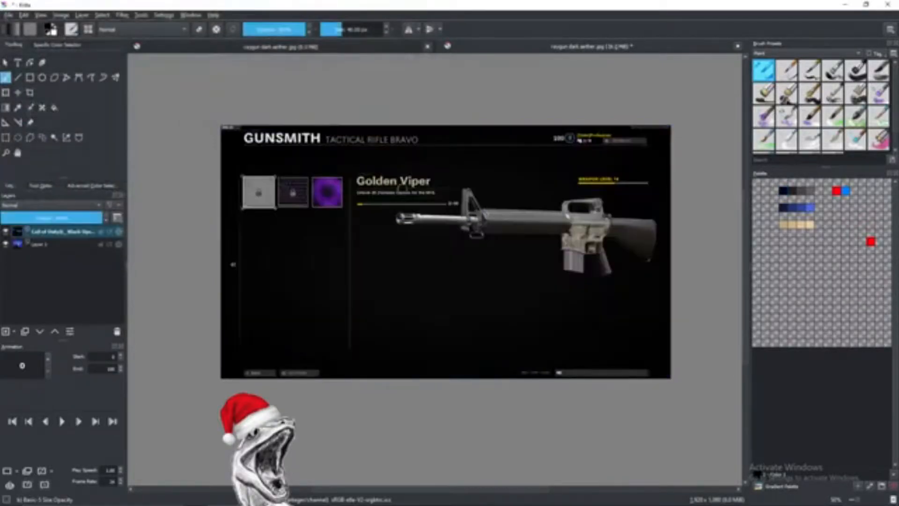
- Outline the rifle with a freehand selection and cut it to a new layer, and remove the remaining Gunsmith screenshot layer
{"action": "scroll", "coordinate": [551, 199], "scroll_direction": "up", "scroll_amount": 2}
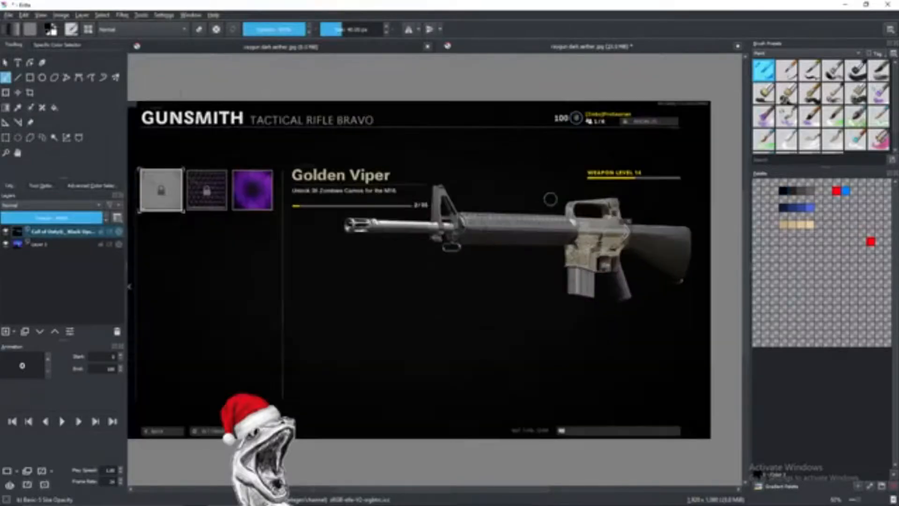
{"action": "scroll", "coordinate": [551, 199], "scroll_direction": "down", "scroll_amount": 1}
{"action": "left_click", "coordinate": [45, 140]}
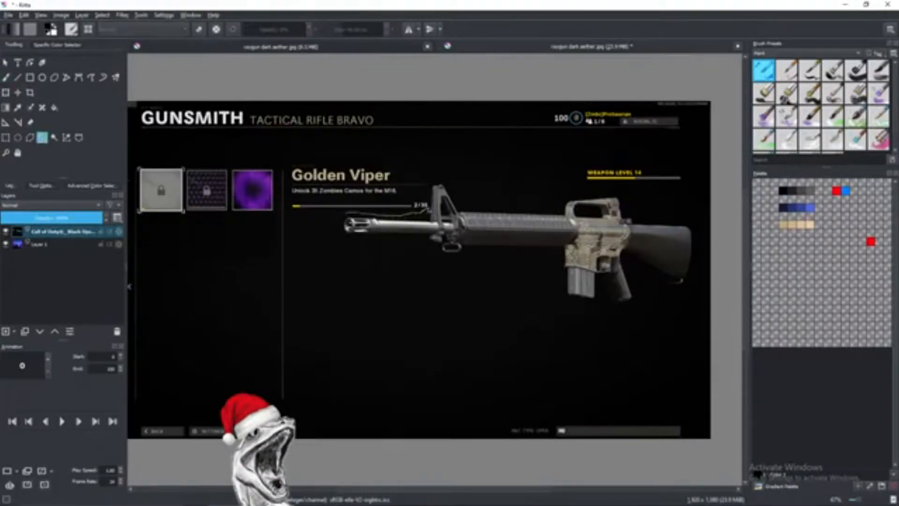
{"action": "mouse_move", "coordinate": [429, 199]}
{"action": "left_mouse_down"}
{"action": "mouse_move", "coordinate": [442, 176]}
{"action": "mouse_move", "coordinate": [516, 204]}
{"action": "mouse_move", "coordinate": [611, 192]}
{"action": "mouse_move", "coordinate": [692, 218]}
{"action": "mouse_move", "coordinate": [703, 253]}
{"action": "mouse_move", "coordinate": [698, 298]}
{"action": "mouse_move", "coordinate": [682, 306]}
{"action": "mouse_move", "coordinate": [648, 288]}
{"action": "mouse_move", "coordinate": [654, 312]}
{"action": "mouse_move", "coordinate": [617, 314]}
{"action": "mouse_move", "coordinate": [557, 298]}
{"action": "mouse_move", "coordinate": [538, 271]}
{"action": "mouse_move", "coordinate": [445, 270]}
{"action": "mouse_move", "coordinate": [353, 248]}
{"action": "mouse_move", "coordinate": [340, 239]}
{"action": "mouse_move", "coordinate": [347, 215]}
{"action": "left_mouse_up"}
{"action": "right_click", "coordinate": [485, 235]}
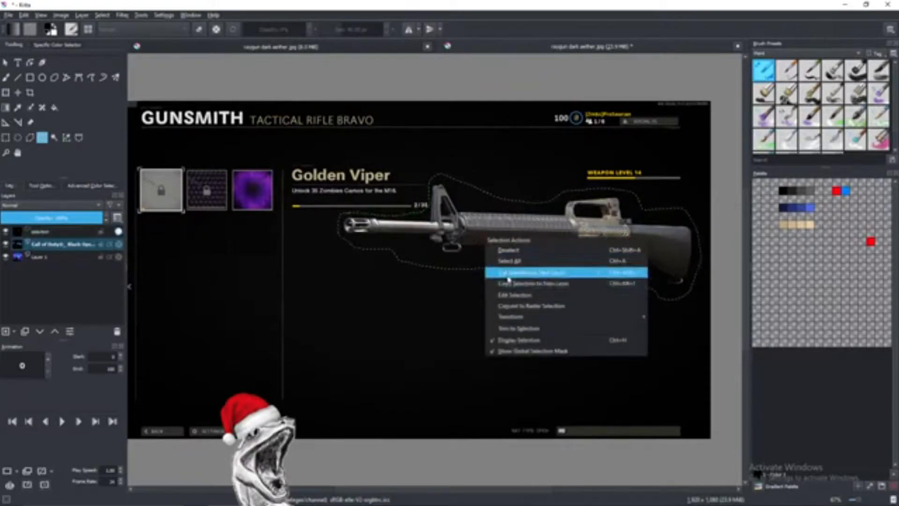
{"action": "left_click", "coordinate": [515, 269]}
{"action": "right_click", "coordinate": [66, 259]}
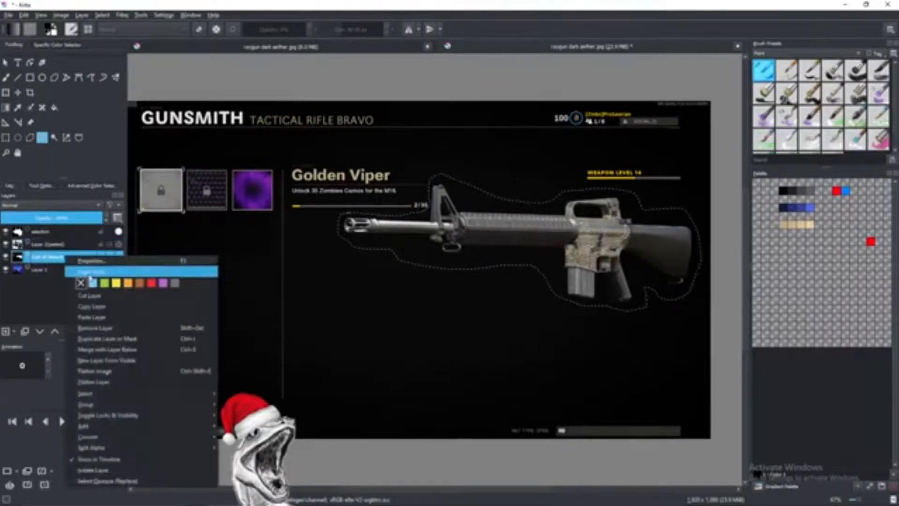
{"action": "left_click", "coordinate": [111, 328]}
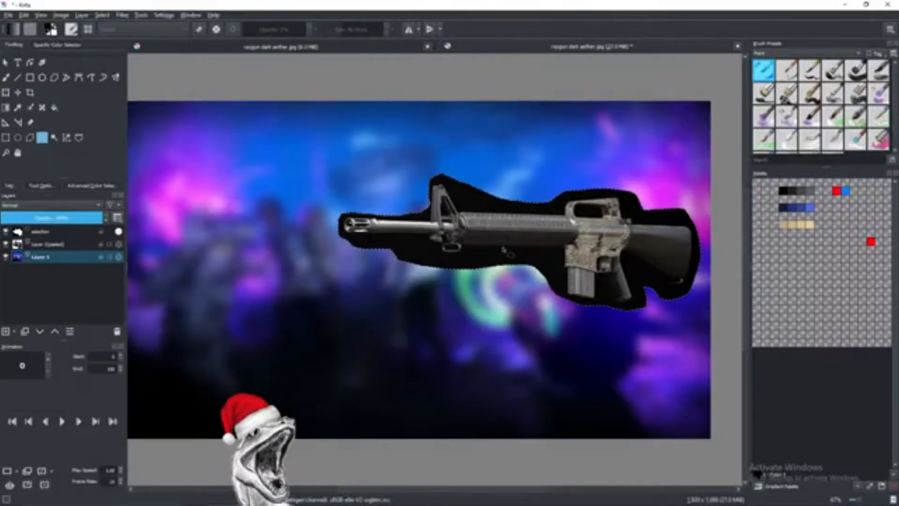
- Clear the rough selection around the rifle cut-out
{"action": "left_click", "coordinate": [54, 137]}
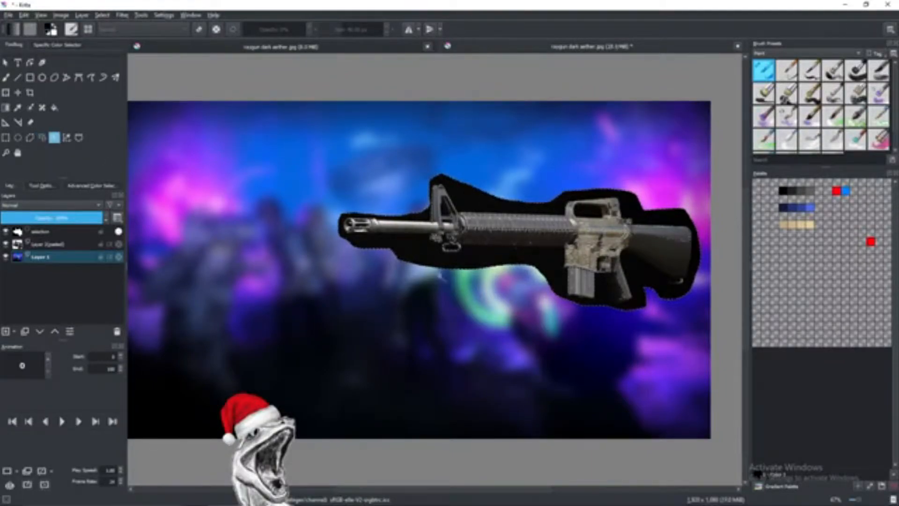
{"action": "scroll", "coordinate": [545, 253], "scroll_direction": "up", "scroll_amount": 1}
{"action": "left_click_drag", "start_coordinate": [611, 229], "coordinate": [480, 260]}
{"action": "scroll", "coordinate": [456, 252], "scroll_direction": "down", "scroll_amount": 1}
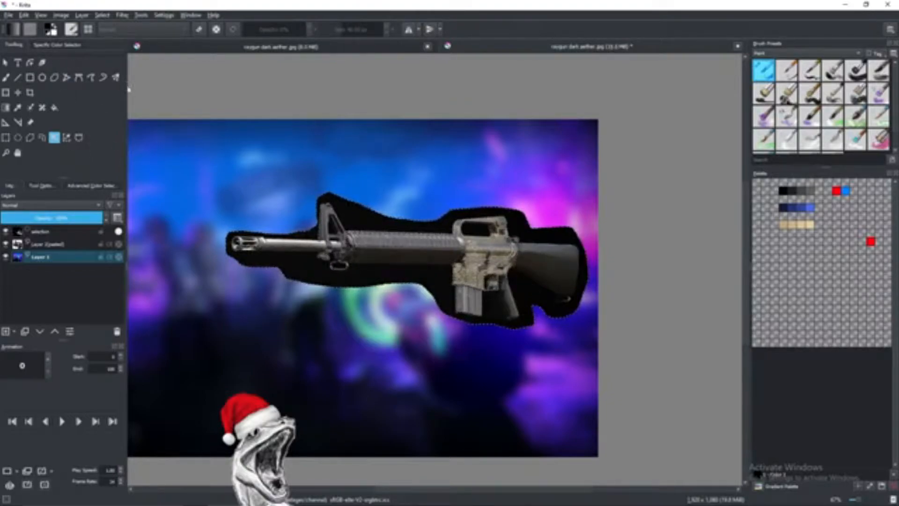
{"action": "key", "text": "ctrl+shift+a"}
- Start a polygonal selection at the receiver's front edge and trace the handguard's lower edge to the sling swivel
{"action": "left_click", "coordinate": [30, 137]}
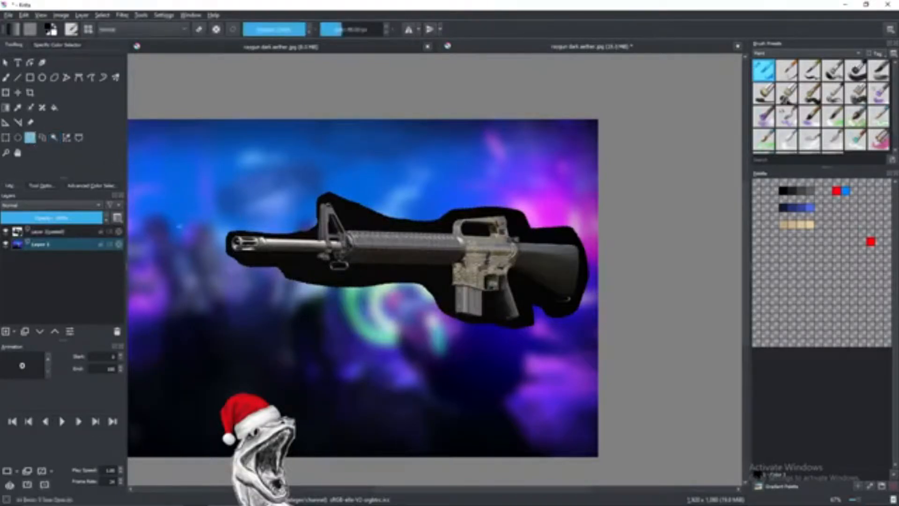
{"action": "scroll", "coordinate": [381, 293], "scroll_direction": "up", "scroll_amount": 3}
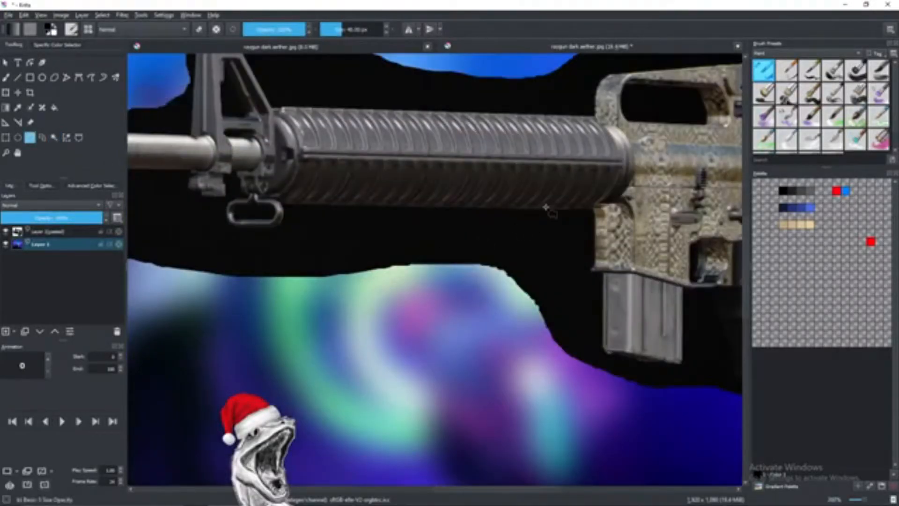
{"action": "left_click_drag", "start_coordinate": [553, 204], "coordinate": [357, 213]}
{"action": "scroll", "coordinate": [374, 211], "scroll_direction": "up", "scroll_amount": 2}
{"action": "scroll", "coordinate": [408, 229], "scroll_direction": "up", "scroll_amount": 3}
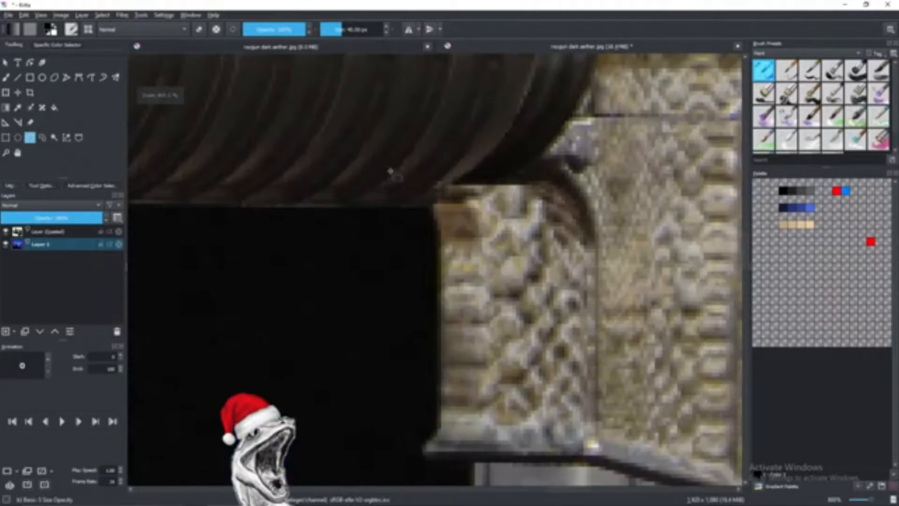
{"action": "scroll", "coordinate": [503, 207], "scroll_direction": "down", "scroll_amount": 2}
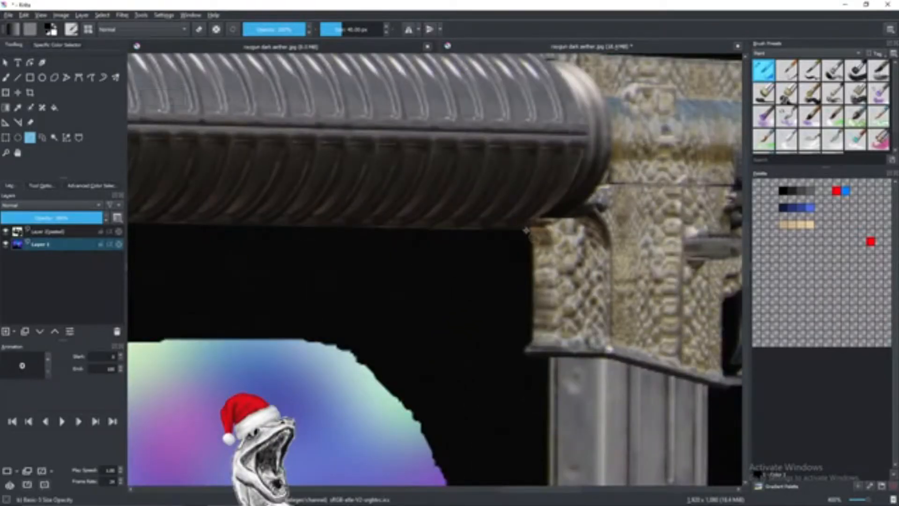
{"action": "left_click", "coordinate": [528, 230]}
{"action": "left_click_drag", "start_coordinate": [302, 231], "coordinate": [432, 220]}
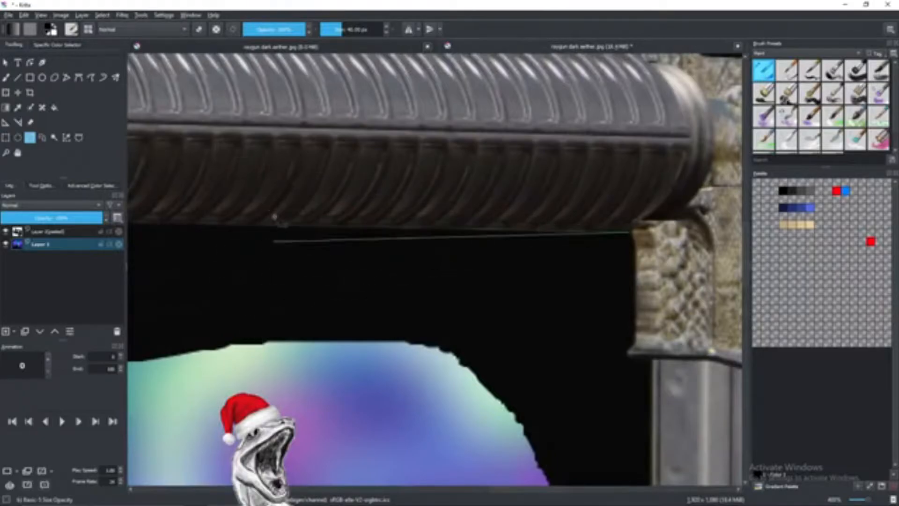
{"action": "left_click_drag", "start_coordinate": [237, 241], "coordinate": [476, 227]}
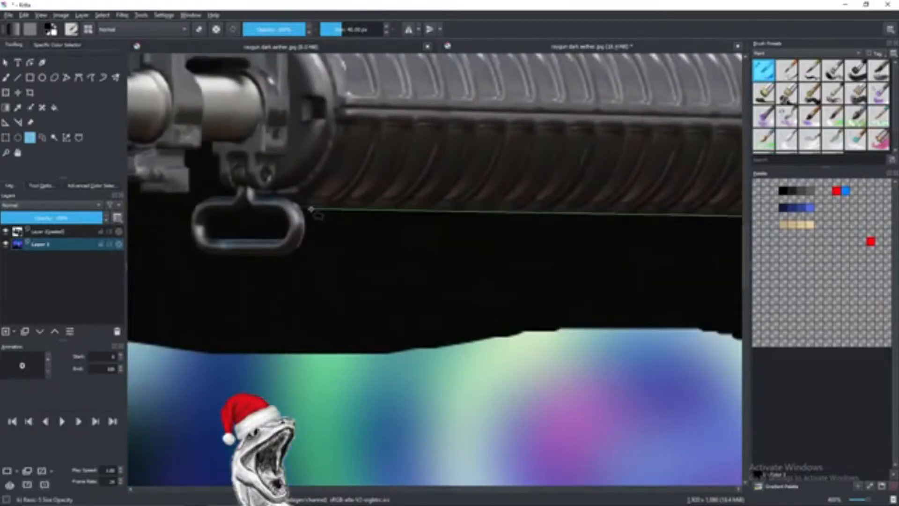
- Trace the polygonal selection closely around the curved end of the sling swivel nearest the receiver
{"action": "scroll", "coordinate": [308, 217], "scroll_direction": "up", "scroll_amount": 2}
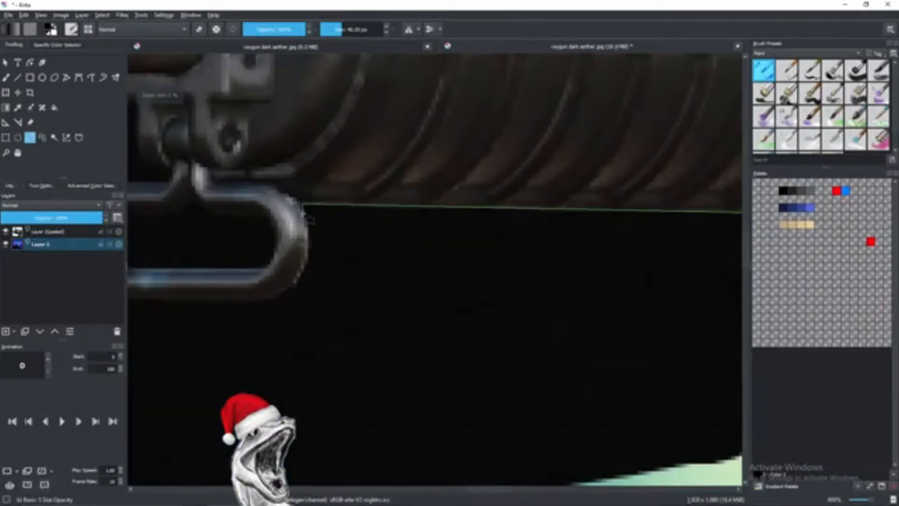
{"action": "left_click", "coordinate": [305, 216]}
{"action": "left_click", "coordinate": [308, 225]}
{"action": "left_click", "coordinate": [309, 236]}
{"action": "left_click", "coordinate": [308, 252]}
{"action": "left_click", "coordinate": [305, 268]}
{"action": "left_click", "coordinate": [298, 280]}
{"action": "left_click", "coordinate": [293, 287]}
{"action": "left_click", "coordinate": [282, 294]}
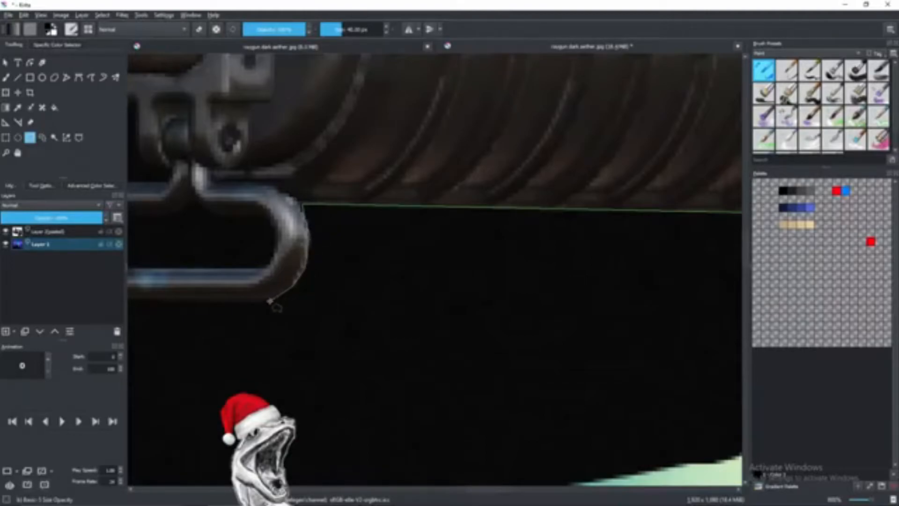
{"action": "left_click", "coordinate": [263, 302]}
- Continue the selection outline along the sling swivel's underside and around its muzzle-side curve
{"action": "left_click_drag", "start_coordinate": [322, 321], "coordinate": [594, 356]}
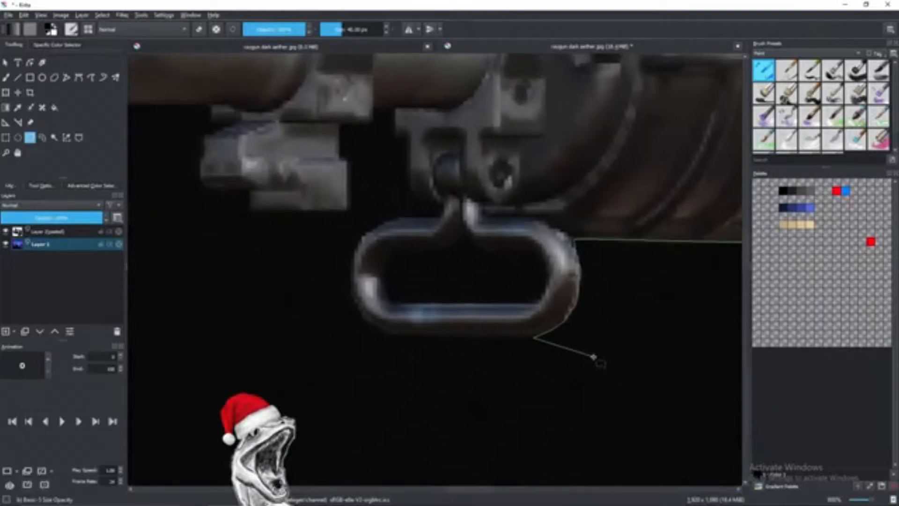
{"action": "left_click", "coordinate": [387, 334]}
{"action": "key", "text": "XF86AudioPlay"}
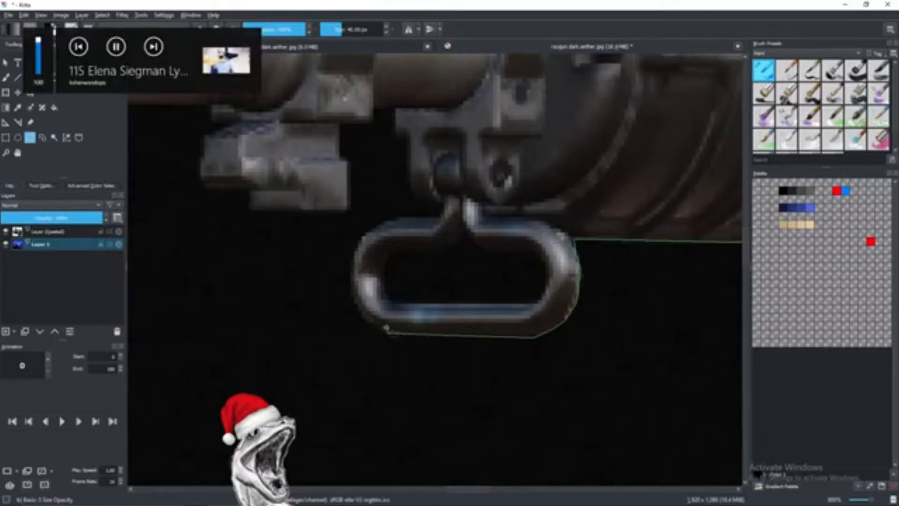
{"action": "left_click", "coordinate": [363, 320]}
{"action": "left_click", "coordinate": [355, 308]}
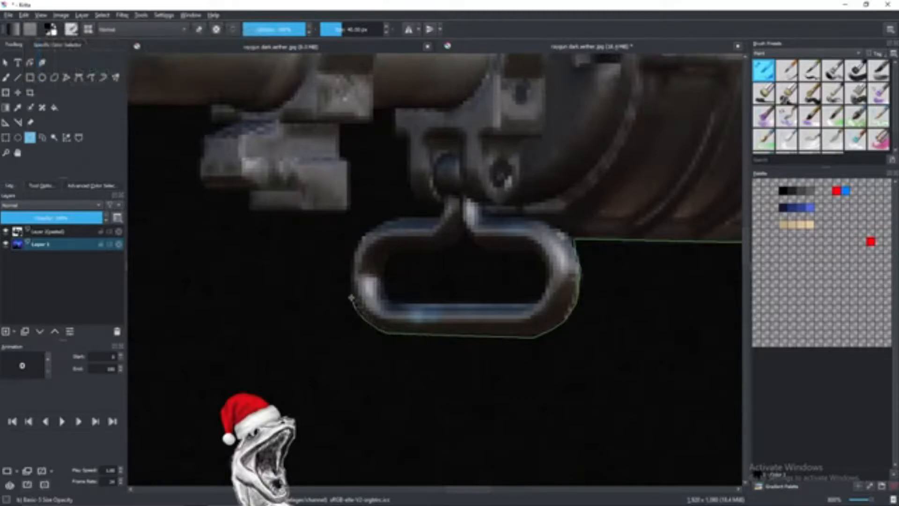
{"action": "left_click", "coordinate": [352, 293]}
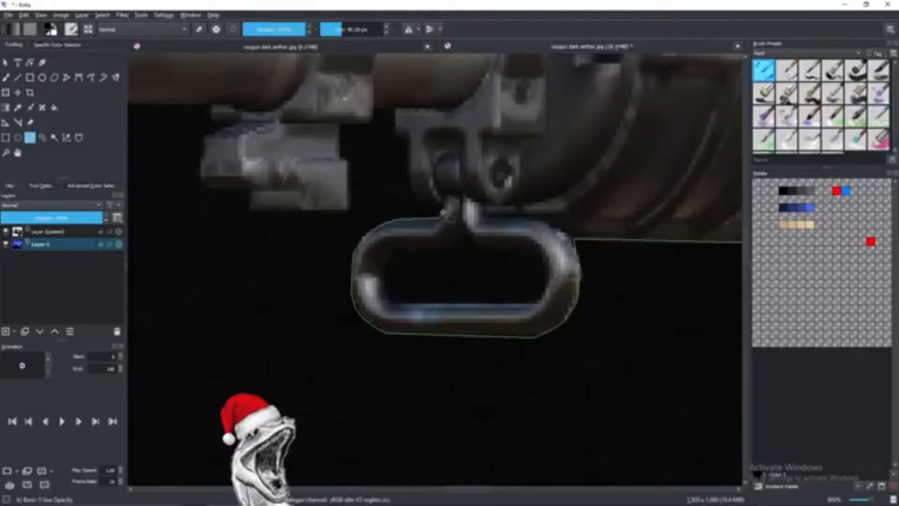
- Extend the selection outline from the top of the sling swivel up its mount to the barrel's underside
{"action": "left_click", "coordinate": [423, 203]}
{"action": "left_click", "coordinate": [416, 194]}
{"action": "left_click_drag", "start_coordinate": [389, 161], "coordinate": [427, 253]}
{"action": "right_click", "coordinate": [440, 255]}
{"action": "left_click", "coordinate": [453, 210]}
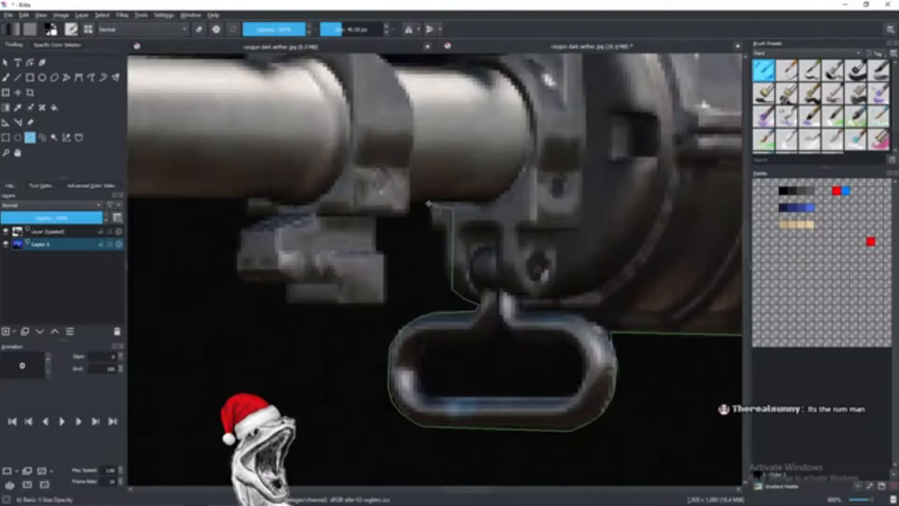
{"action": "left_click", "coordinate": [429, 203]}
- Trace the selection outline around the blocky lug under the barrel below the front sight
{"action": "left_click", "coordinate": [409, 202]}
{"action": "left_click", "coordinate": [409, 218]}
{"action": "left_click", "coordinate": [376, 218]}
{"action": "left_click", "coordinate": [376, 252]}
{"action": "left_click", "coordinate": [385, 255]}
{"action": "left_click", "coordinate": [385, 305]}
{"action": "left_click", "coordinate": [286, 305]}
{"action": "left_click", "coordinate": [286, 283]}
{"action": "left_click", "coordinate": [238, 275]}
{"action": "left_click", "coordinate": [238, 246]}
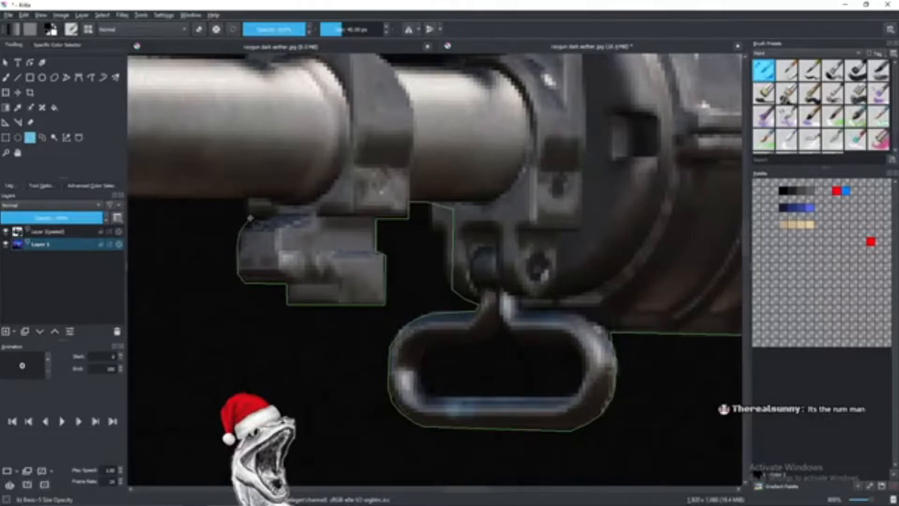
{"action": "left_click", "coordinate": [256, 220]}
{"action": "left_click", "coordinate": [246, 213]}
- Extend the selection outline along the barrel's lower edge to the flash hider
{"action": "scroll", "coordinate": [246, 198], "scroll_direction": "down", "scroll_amount": 10}
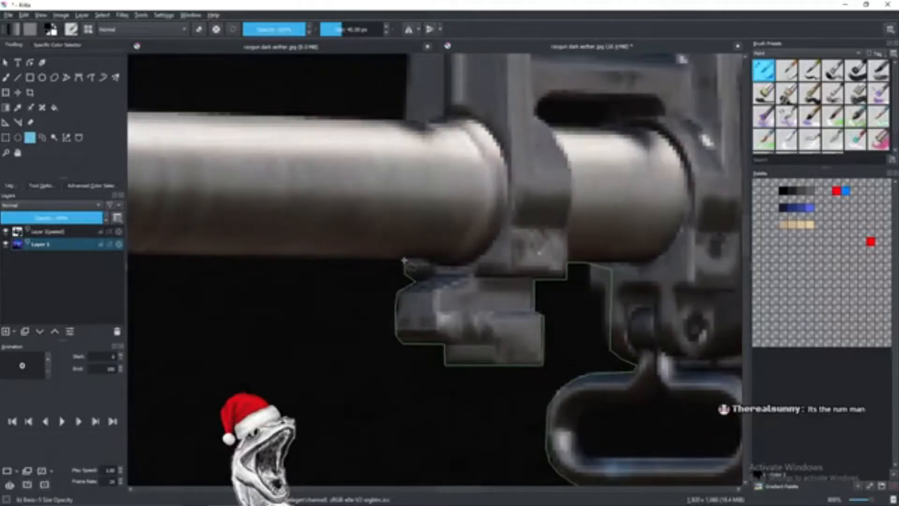
{"action": "scroll", "coordinate": [391, 281], "scroll_direction": "up", "scroll_amount": 6}
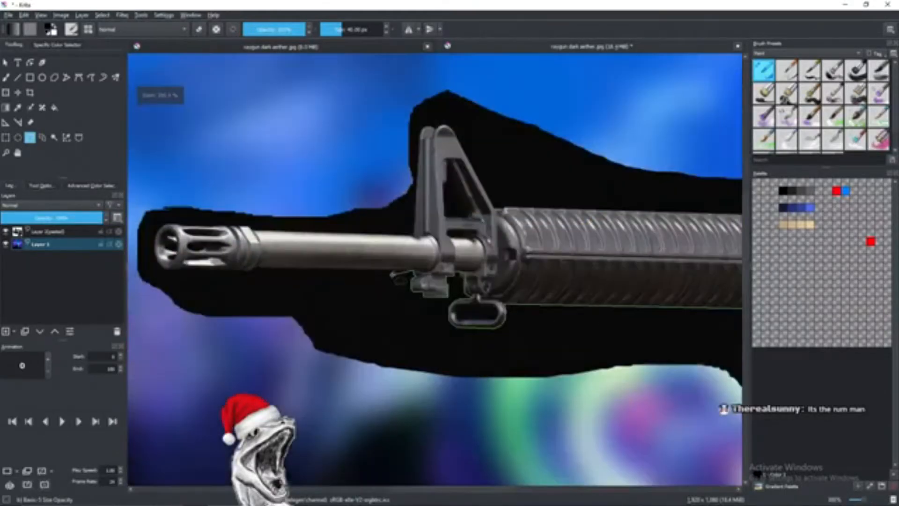
{"action": "scroll", "coordinate": [401, 279], "scroll_direction": "up", "scroll_amount": 2}
{"action": "scroll", "coordinate": [481, 263], "scroll_direction": "left", "scroll_amount": 10}
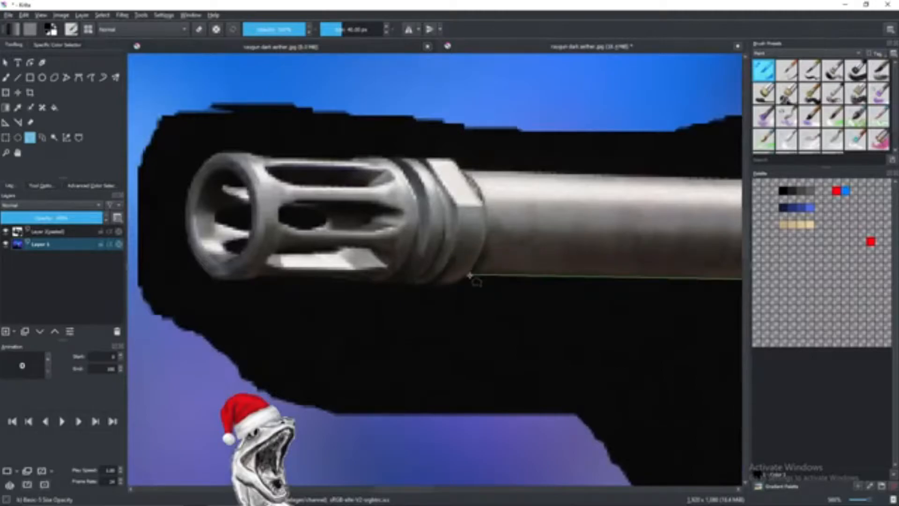
- Trace the selection outline along the flash hider's underside to the bottom of the muzzle ring
{"action": "scroll", "coordinate": [470, 277], "scroll_direction": "up", "scroll_amount": 5}
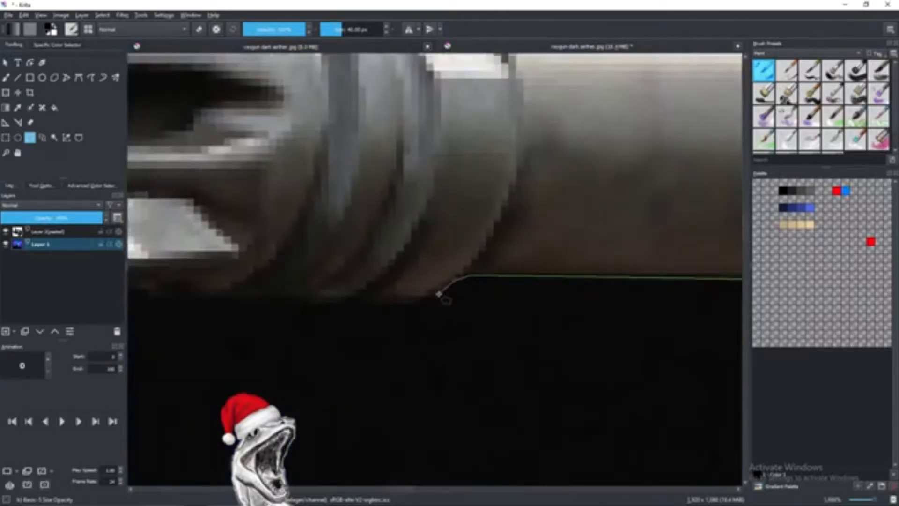
{"action": "scroll", "coordinate": [416, 306], "scroll_direction": "down", "scroll_amount": 4}
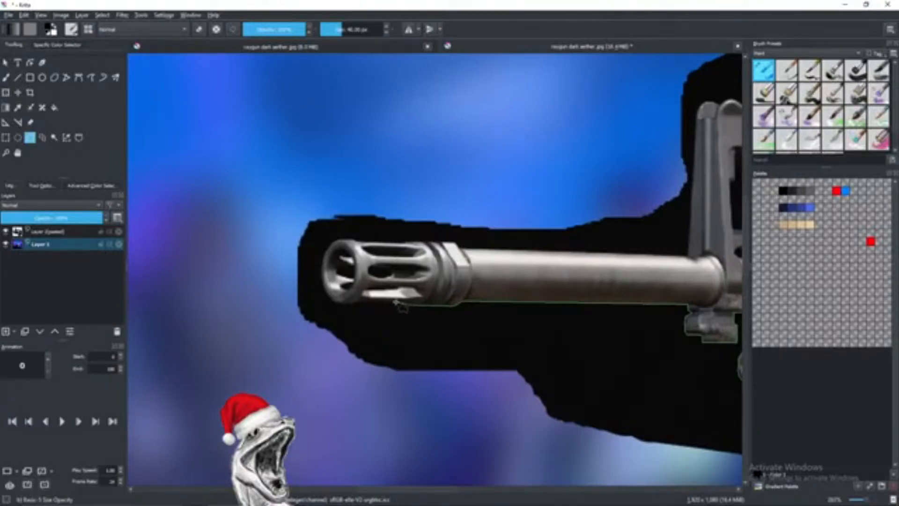
{"action": "left_click", "coordinate": [350, 303]}
{"action": "left_click", "coordinate": [335, 303]}
{"action": "scroll", "coordinate": [328, 294], "scroll_direction": "up", "scroll_amount": 3}
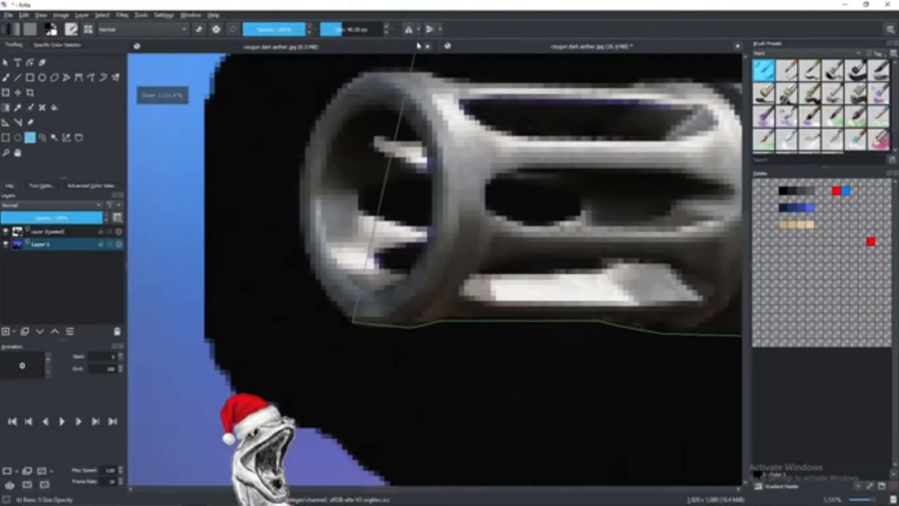
- Run the selection outline straight up across the muzzle ring and along the flash hider's upper edge
{"action": "scroll", "coordinate": [356, 243], "scroll_direction": "down", "scroll_amount": 2}
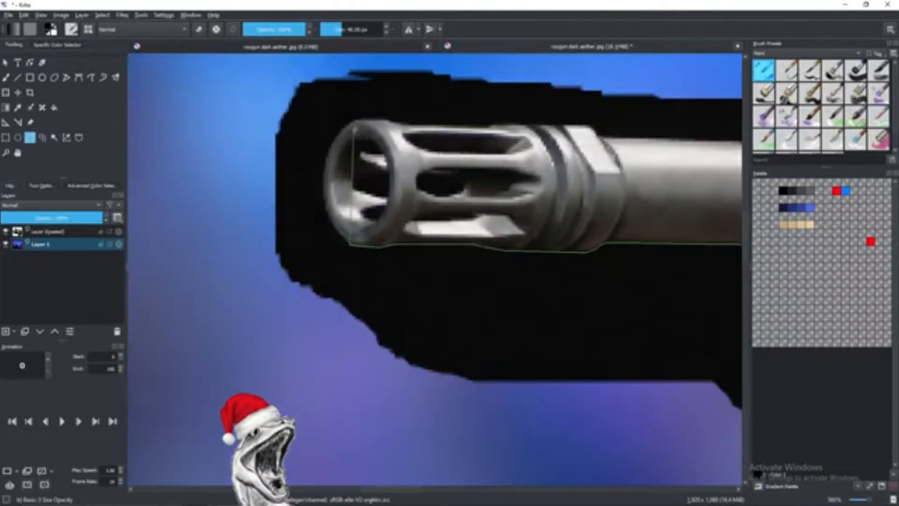
{"action": "scroll", "coordinate": [361, 188], "scroll_direction": "up", "scroll_amount": 2}
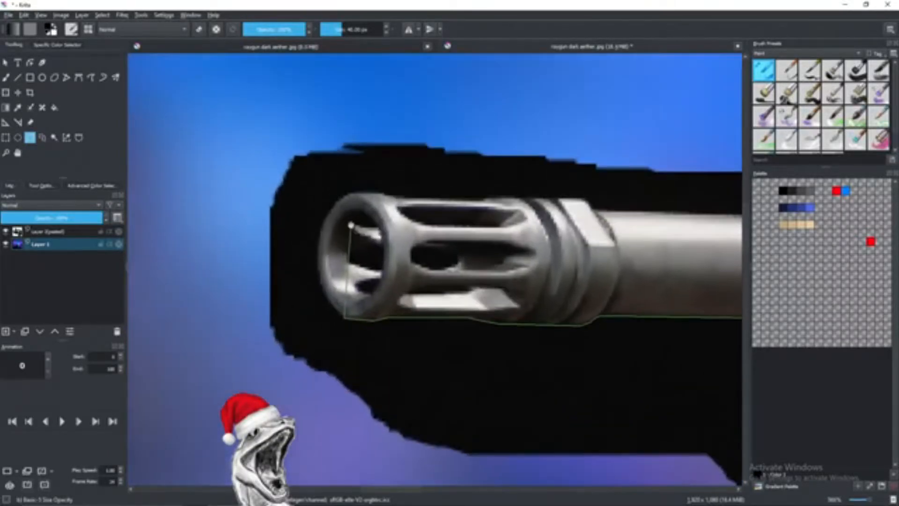
{"action": "left_click", "coordinate": [352, 193]}
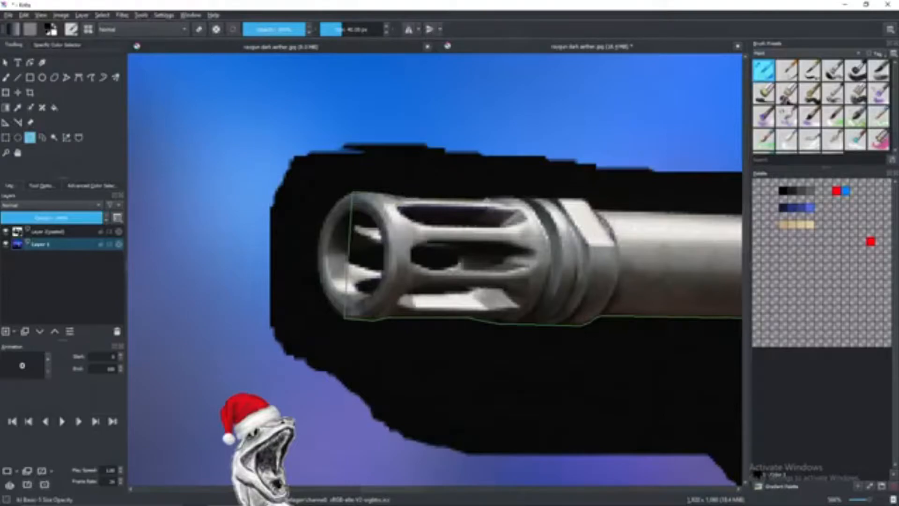
{"action": "left_click", "coordinate": [491, 199]}
- Continue the selection outline over the flash hider's rear rings and along the barrel's upper edge to the front sight
{"action": "left_click_drag", "start_coordinate": [586, 188], "coordinate": [367, 233]}
{"action": "scroll", "coordinate": [281, 225], "scroll_direction": "up", "scroll_amount": 2}
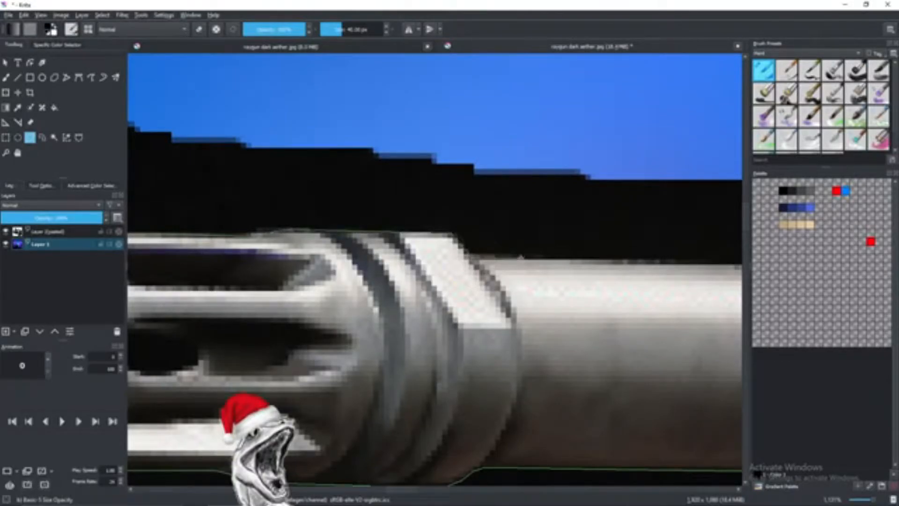
{"action": "scroll", "coordinate": [521, 257], "scroll_direction": "down", "scroll_amount": 4}
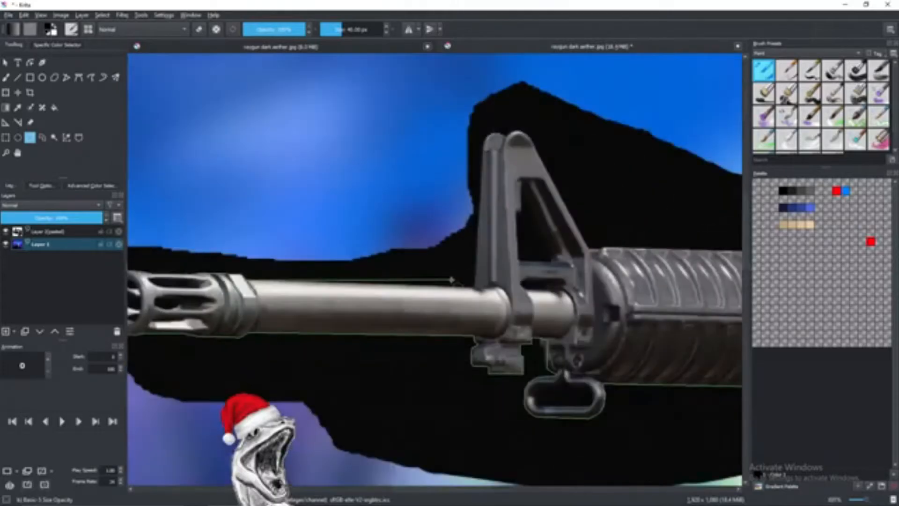
- Trace the selection outline up the front sight post, over its rounded top and down its sloped side
{"action": "scroll", "coordinate": [452, 280], "scroll_direction": "down", "scroll_amount": 2}
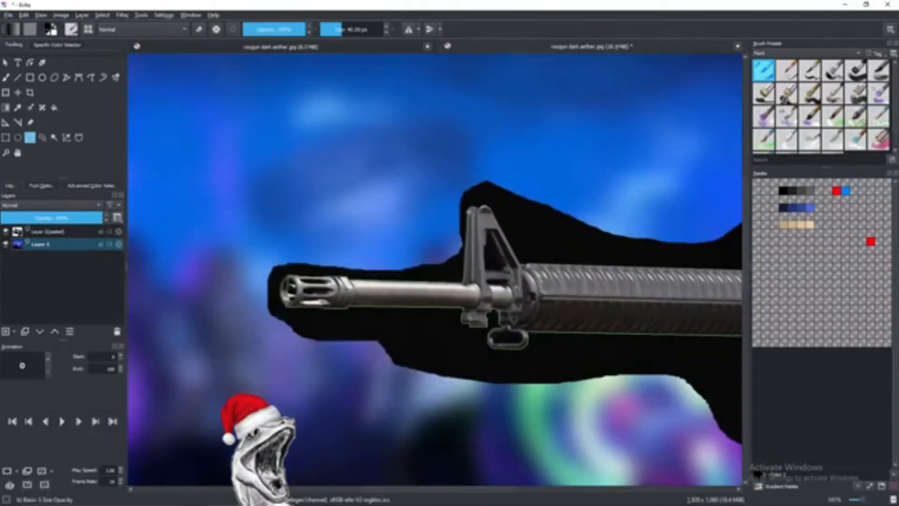
{"action": "scroll", "coordinate": [463, 211], "scroll_direction": "up", "scroll_amount": 6}
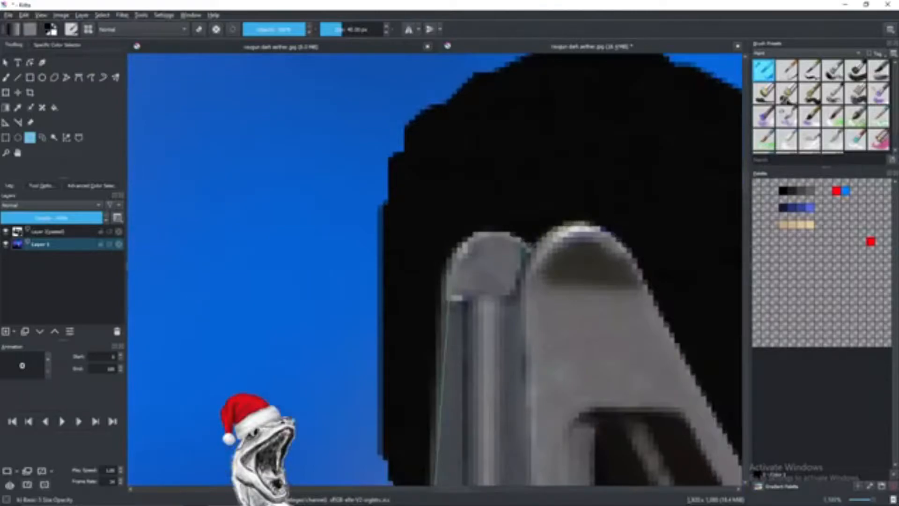
{"action": "scroll", "coordinate": [646, 276], "scroll_direction": "down", "scroll_amount": 5}
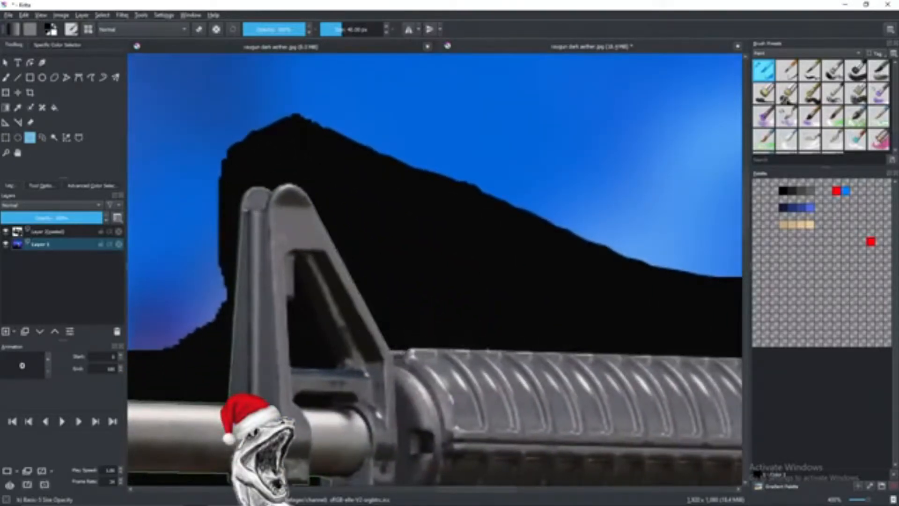
- Extend the selection outline along the handguard's upper edge and over the top of the carry handle
{"action": "scroll", "coordinate": [668, 349], "scroll_direction": "down", "scroll_amount": 4}
{"action": "left_click_drag", "start_coordinate": [668, 357], "coordinate": [194, 372]}
{"action": "scroll", "coordinate": [192, 382], "scroll_direction": "up", "scroll_amount": 3}
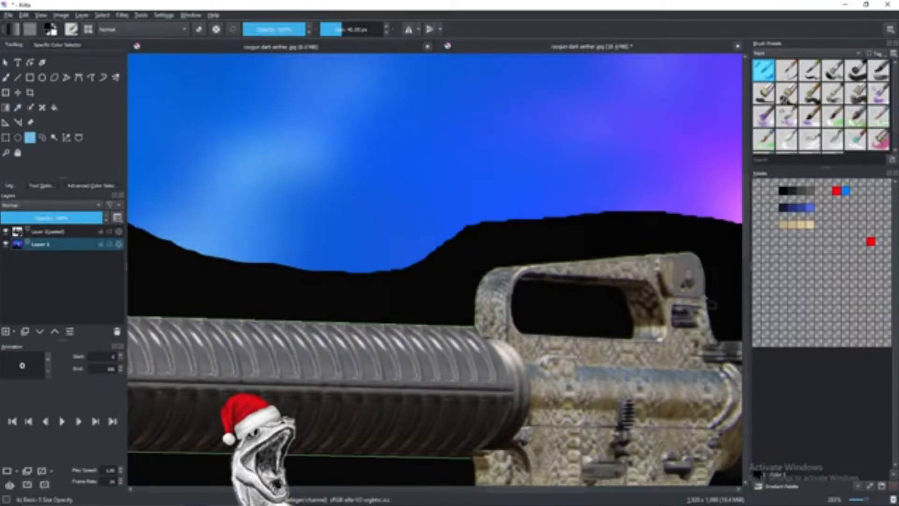
- Trace the selection outline down the carry handle's rear edge and around the small protruding charging handle
{"action": "scroll", "coordinate": [714, 325], "scroll_direction": "up", "scroll_amount": 5}
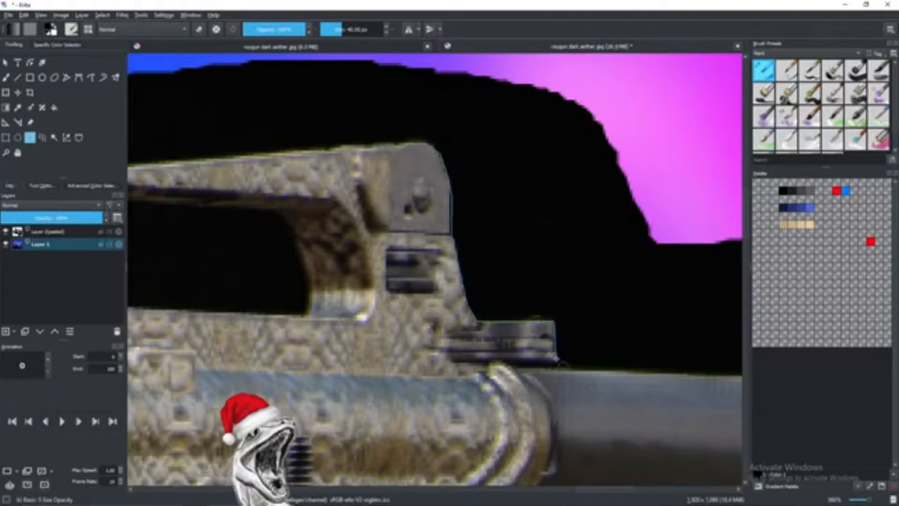
{"action": "left_click", "coordinate": [556, 360]}
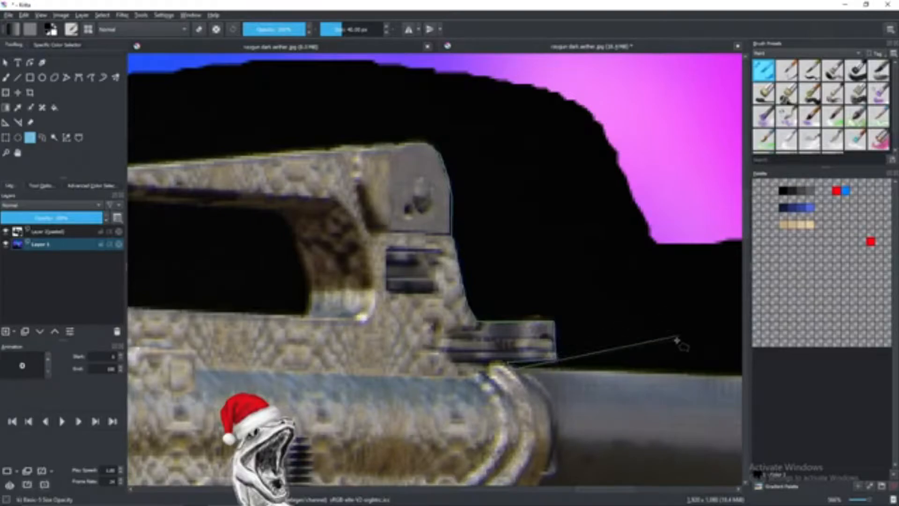
- Extend the selection outline from the charging handle along the buttstock's upper edge and around its rounded rear corner
{"action": "scroll", "coordinate": [627, 342], "scroll_direction": "down", "scroll_amount": 3}
{"action": "left_click_drag", "start_coordinate": [627, 342], "coordinate": [302, 322]}
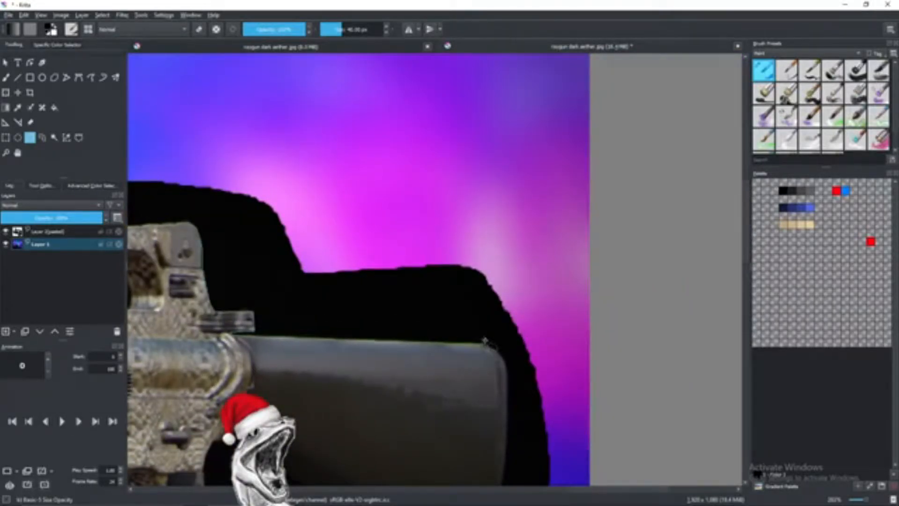
{"action": "scroll", "coordinate": [484, 339], "scroll_direction": "up", "scroll_amount": 2}
{"action": "scroll", "coordinate": [482, 338], "scroll_direction": "up", "scroll_amount": 4}
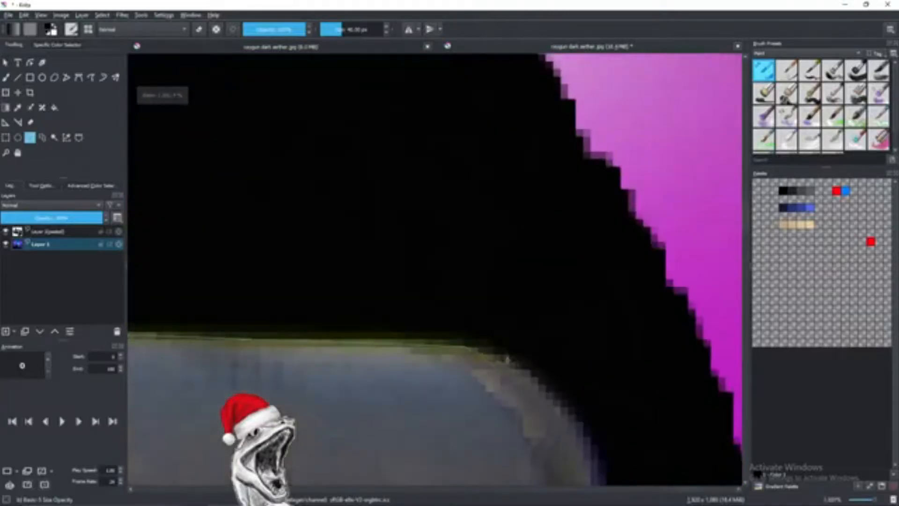
{"action": "scroll", "coordinate": [566, 402], "scroll_direction": "down", "scroll_amount": 4}
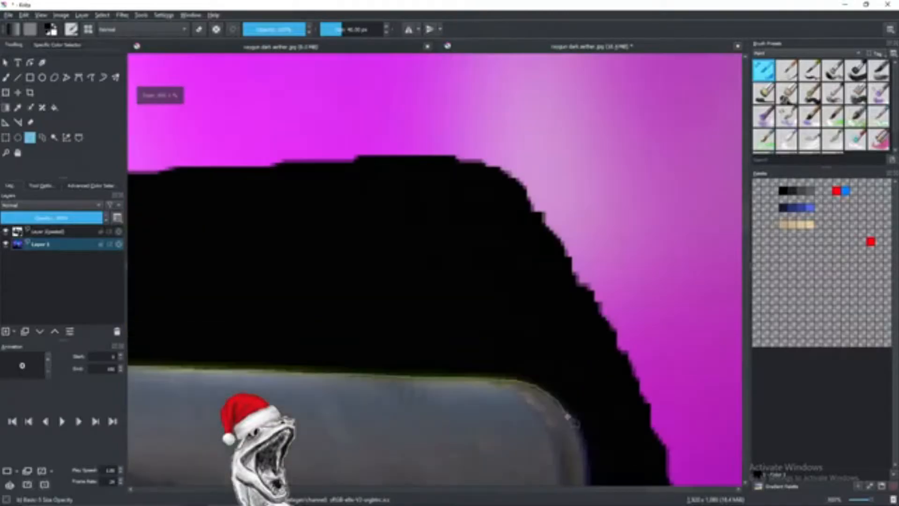
{"action": "scroll", "coordinate": [455, 313], "scroll_direction": "up", "scroll_amount": 2}
{"action": "mouse_move", "coordinate": [461, 317]}
{"action": "left_mouse_down"}
{"action": "mouse_move", "coordinate": [475, 354]}
{"action": "mouse_move", "coordinate": [475, 395]}
{"action": "mouse_move", "coordinate": [491, 252]}
{"action": "left_mouse_up"}
{"action": "scroll", "coordinate": [475, 394], "scroll_direction": "down", "scroll_amount": 3}
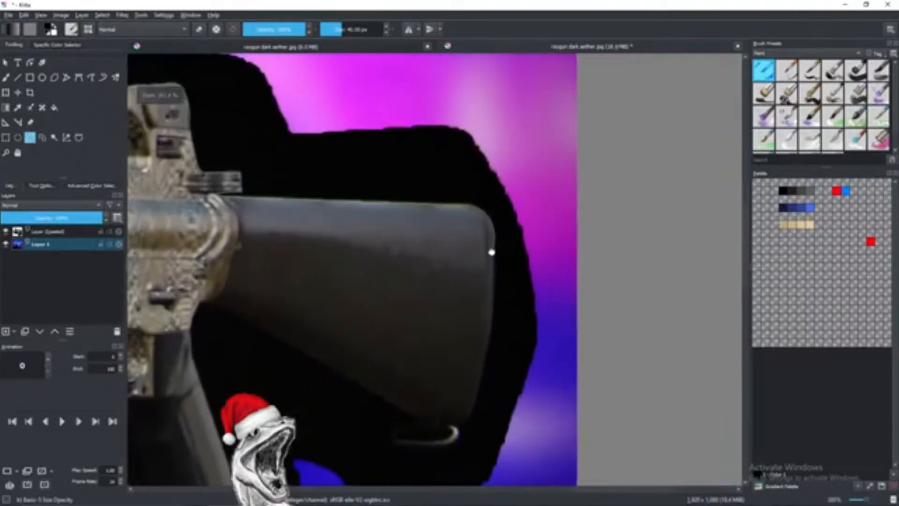
- Trace the selection outline down the buttstock's curved rear edge to its lower corner
{"action": "scroll", "coordinate": [491, 253], "scroll_direction": "up", "scroll_amount": 3}
{"action": "left_click_drag", "start_coordinate": [505, 405], "coordinate": [586, 112]}
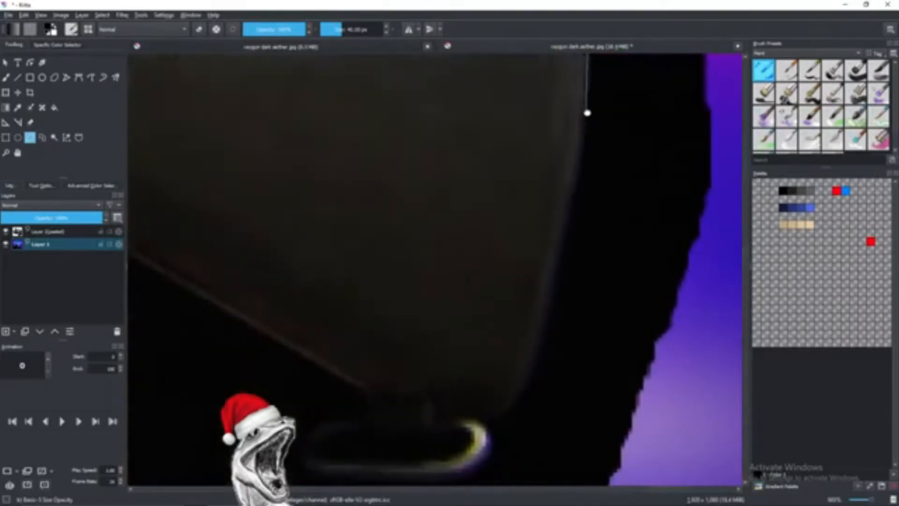
{"action": "mouse_move", "coordinate": [572, 218]}
{"action": "left_mouse_down"}
{"action": "mouse_move", "coordinate": [547, 313]}
{"action": "mouse_move", "coordinate": [550, 357]}
{"action": "mouse_move", "coordinate": [532, 378]}
{"action": "left_mouse_up"}
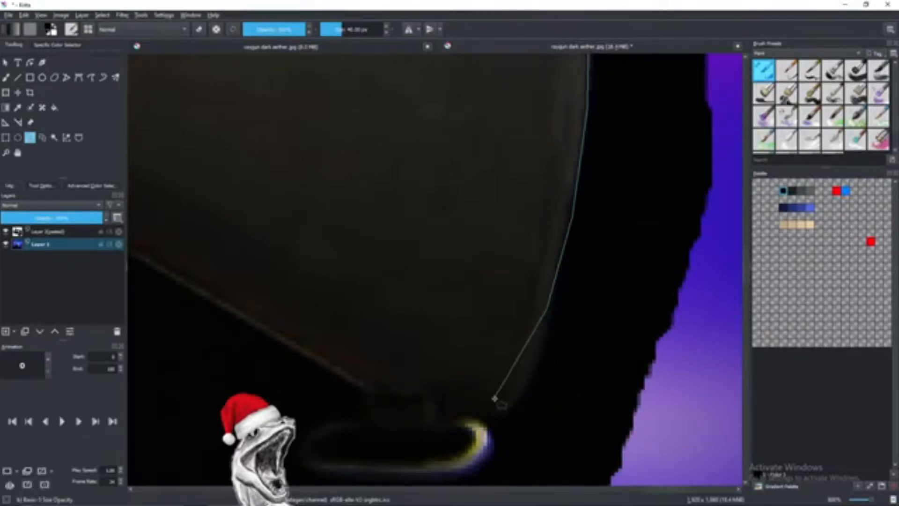
{"action": "left_click", "coordinate": [517, 404]}
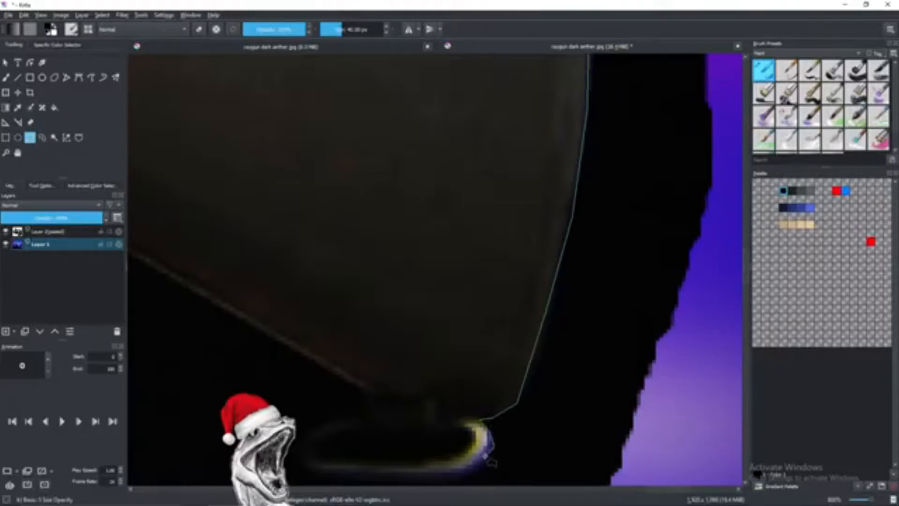
- Trace the selection outline around the sling loop under the buttstock and back up to the stock's underside
{"action": "left_click", "coordinate": [467, 473]}
{"action": "left_click_drag", "start_coordinate": [454, 477], "coordinate": [540, 432]}
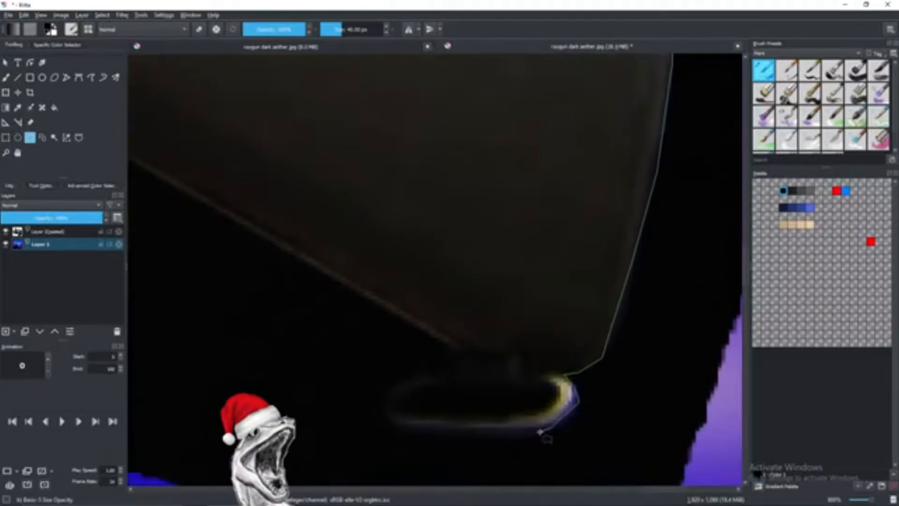
{"action": "left_click", "coordinate": [390, 425]}
{"action": "left_click", "coordinate": [385, 406]}
{"action": "left_click", "coordinate": [390, 391]}
{"action": "left_click", "coordinate": [404, 380]}
{"action": "left_click", "coordinate": [418, 374]}
{"action": "left_click", "coordinate": [452, 373]}
{"action": "left_click", "coordinate": [452, 347]}
- Continue the selection outline along the buttstock's sloped underside up to the rear of the receiver
{"action": "scroll", "coordinate": [283, 247], "scroll_direction": "down", "scroll_amount": 2}
{"action": "left_click_drag", "start_coordinate": [247, 258], "coordinate": [427, 447]}
{"action": "left_click", "coordinate": [310, 345]}
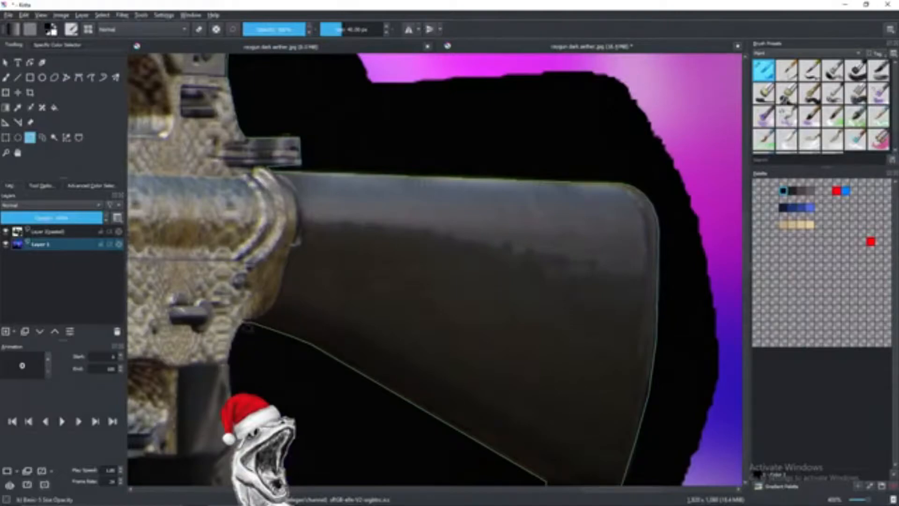
{"action": "left_click", "coordinate": [244, 322]}
- Trace the selection outline down the pistol grip's rear edge and along its base
{"action": "scroll", "coordinate": [229, 388], "scroll_direction": "down", "scroll_amount": 5}
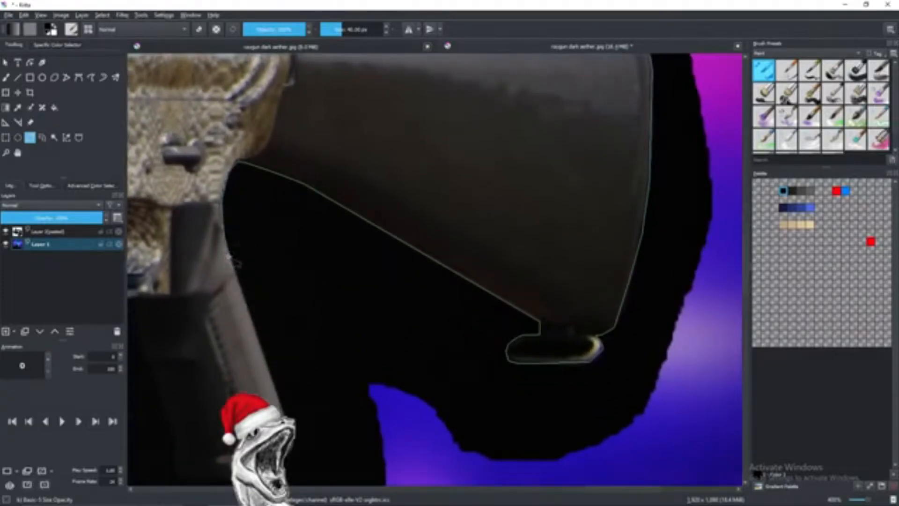
{"action": "scroll", "coordinate": [281, 408], "scroll_direction": "down", "scroll_amount": 3}
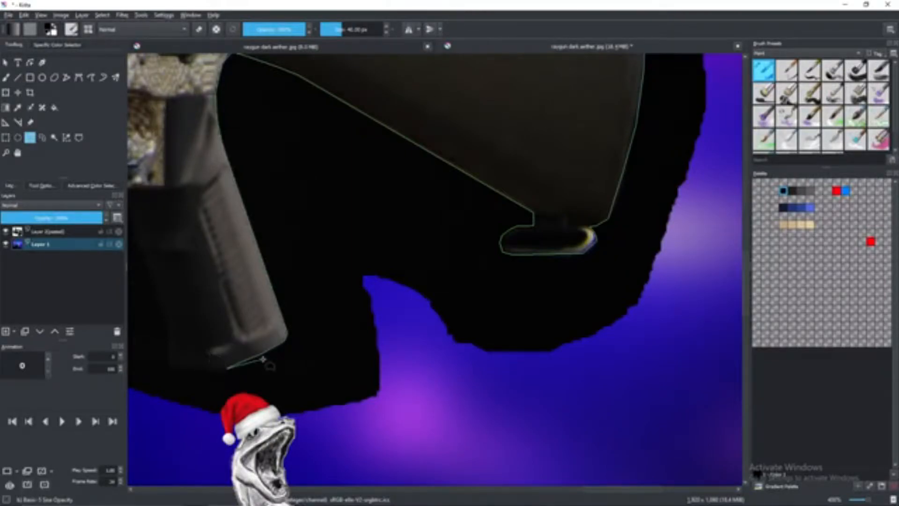
{"action": "left_click_drag", "start_coordinate": [220, 315], "coordinate": [431, 304]}
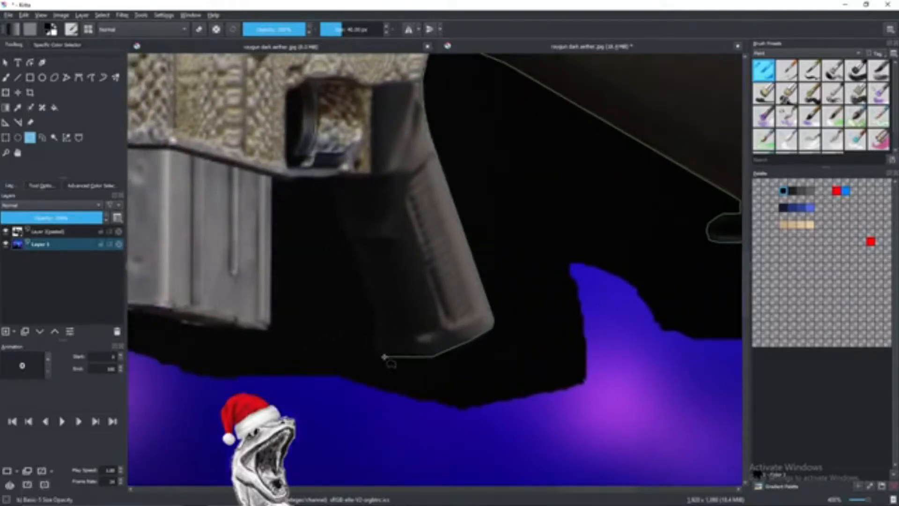
- Trace the selection outline around the pistol grip's lower front corner and up its front edge to the trigger guard
{"action": "left_click", "coordinate": [379, 353]}
{"action": "left_click", "coordinate": [378, 344]}
{"action": "left_click", "coordinate": [378, 320]}
{"action": "left_click", "coordinate": [377, 309]}
{"action": "left_click", "coordinate": [359, 251]}
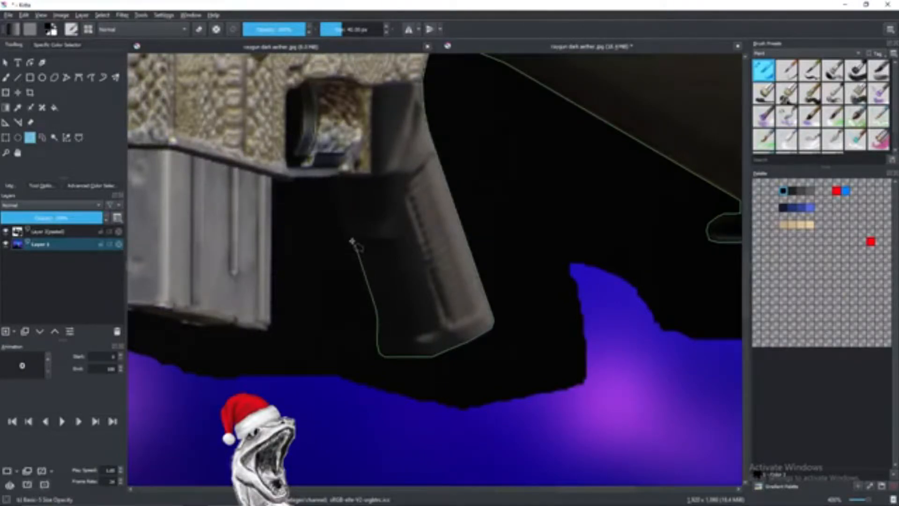
{"action": "left_click", "coordinate": [344, 228]}
{"action": "left_click", "coordinate": [345, 210]}
{"action": "left_click", "coordinate": [336, 189]}
{"action": "left_click", "coordinate": [329, 181]}
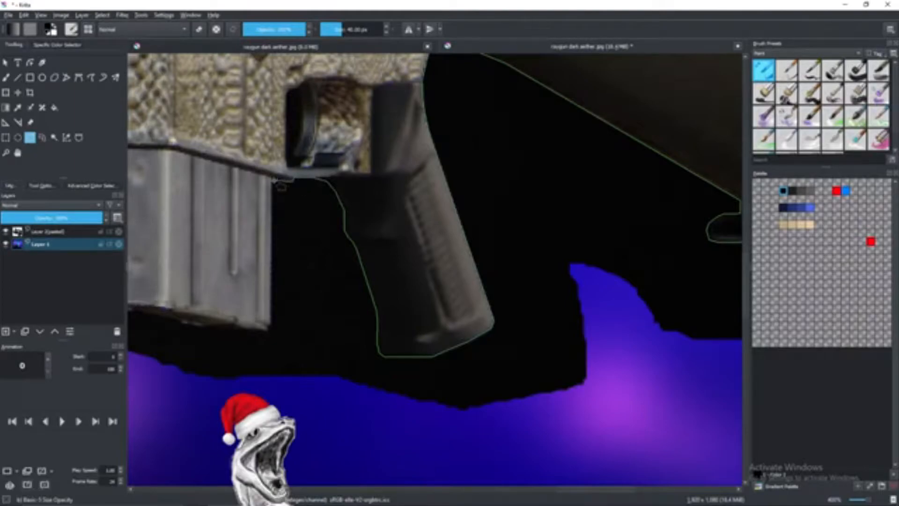
- Trace the selection outline around the magazine and the magazine well's front lip, closing the outline at the handguard
{"action": "left_click", "coordinate": [272, 179]}
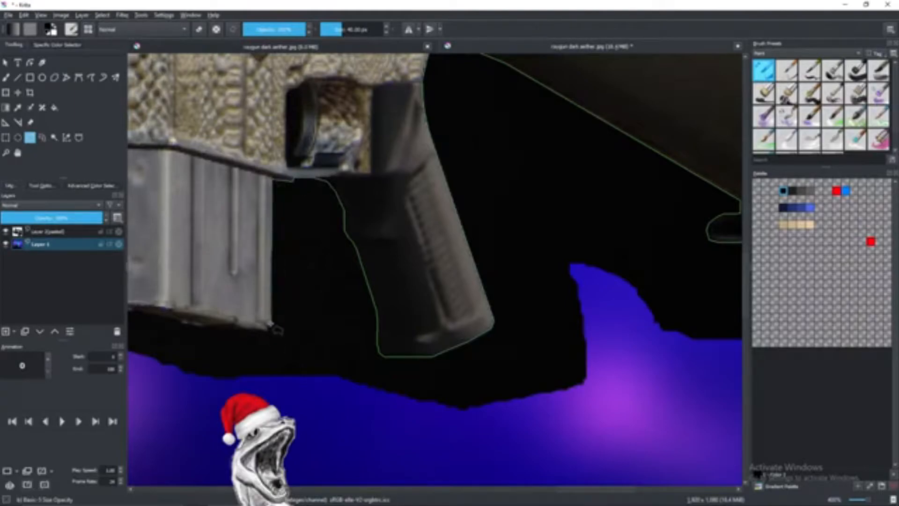
{"action": "left_click", "coordinate": [270, 328]}
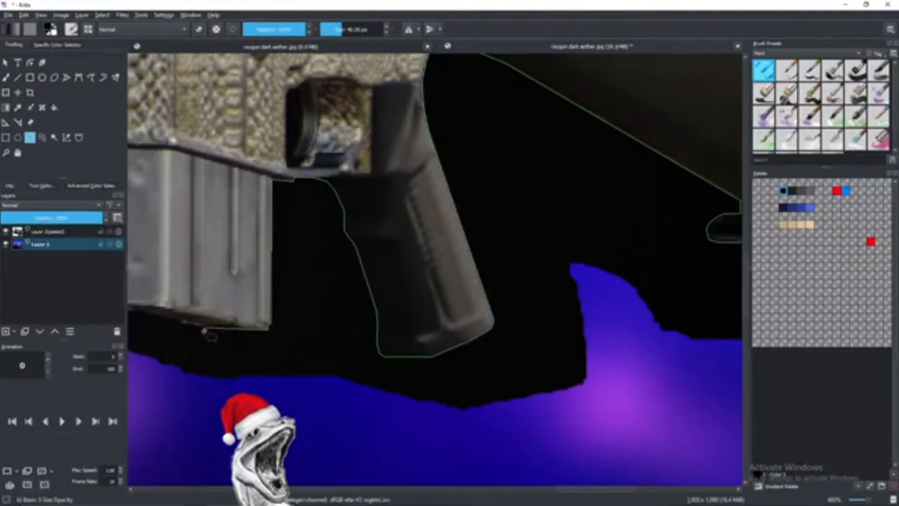
{"action": "left_click", "coordinate": [180, 321]}
{"action": "left_click_drag", "start_coordinate": [140, 315], "coordinate": [456, 356]}
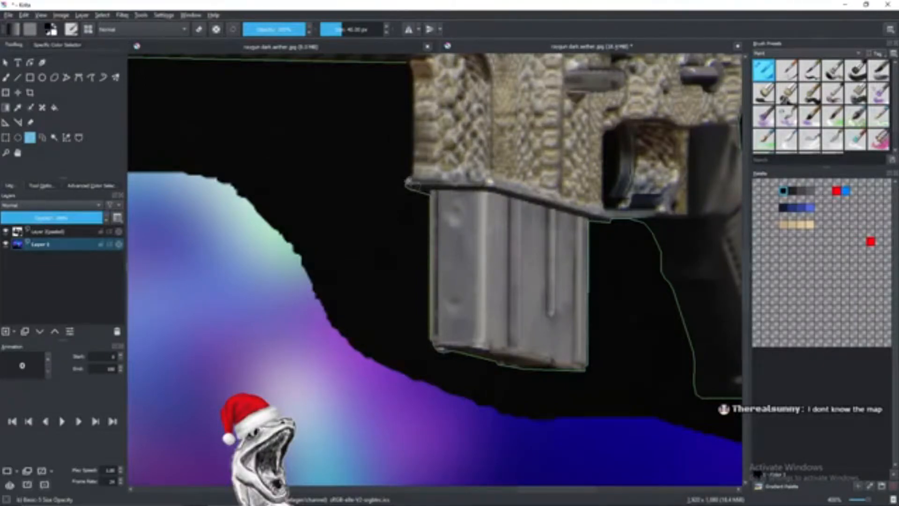
{"action": "left_click", "coordinate": [405, 180]}
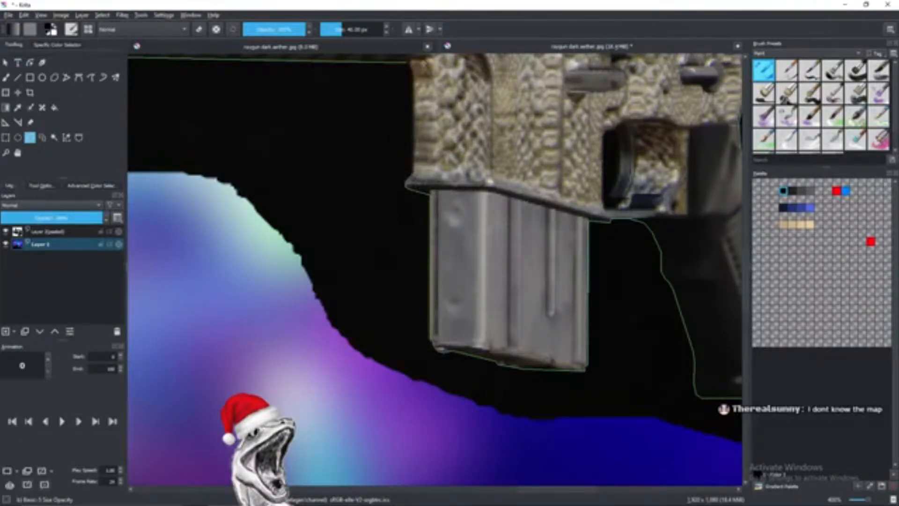
{"action": "double_click", "coordinate": [410, 67]}
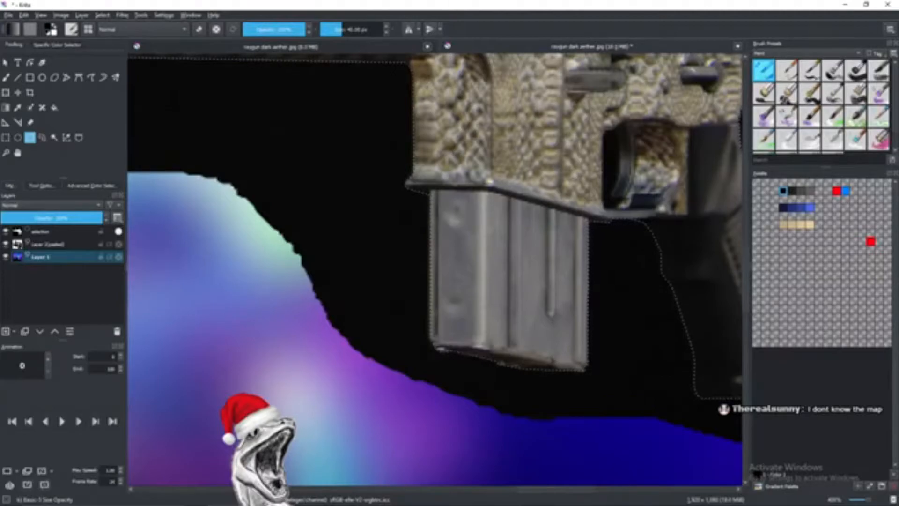
- Add an elliptical selection over the round muzzle opening at the front of the flash hider
{"action": "scroll", "coordinate": [515, 141], "scroll_direction": "down", "scroll_amount": 4}
{"action": "scroll", "coordinate": [516, 140], "scroll_direction": "up", "scroll_amount": 3}
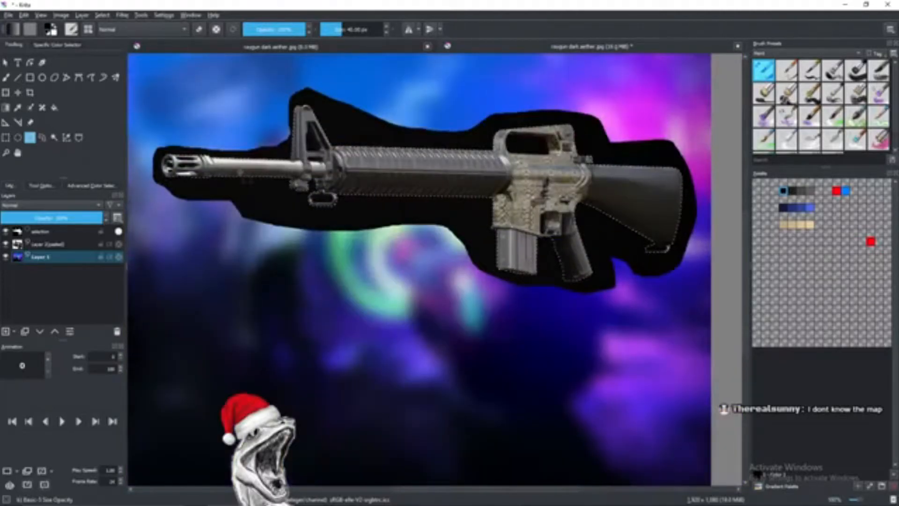
{"action": "scroll", "coordinate": [290, 200], "scroll_direction": "up", "scroll_amount": 4}
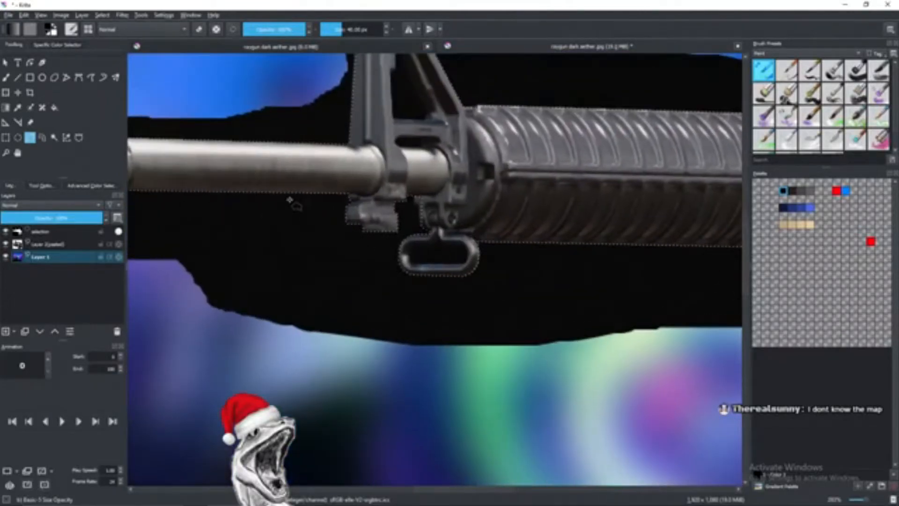
{"action": "left_click_drag", "start_coordinate": [290, 201], "coordinate": [434, 224]}
{"action": "left_click_drag", "start_coordinate": [339, 201], "coordinate": [542, 225]}
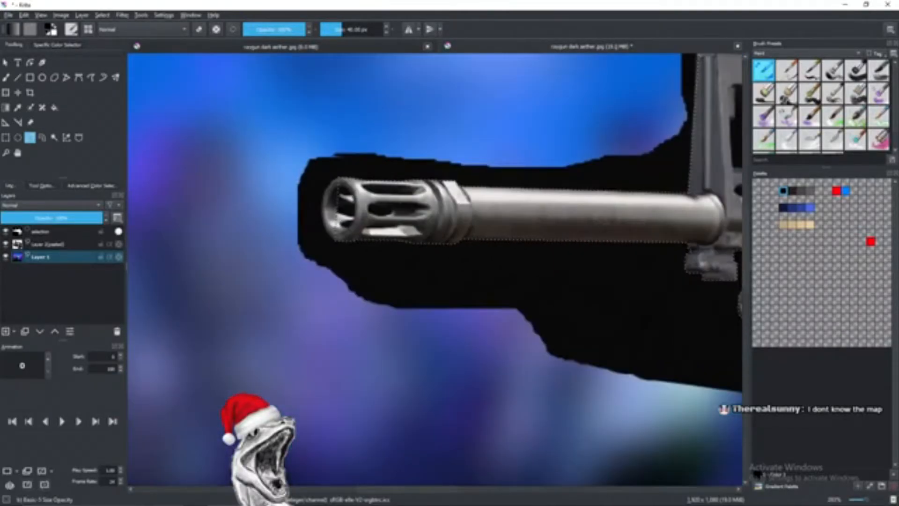
{"action": "left_click_drag", "start_coordinate": [436, 179], "coordinate": [356, 181]}
{"action": "left_click", "coordinate": [18, 138]}
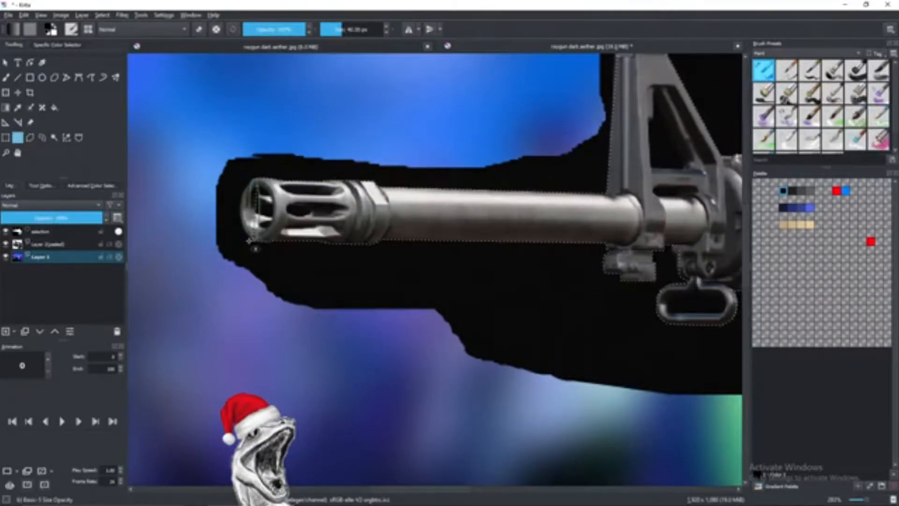
{"action": "left_click_drag", "start_coordinate": [249, 240], "coordinate": [265, 182]}
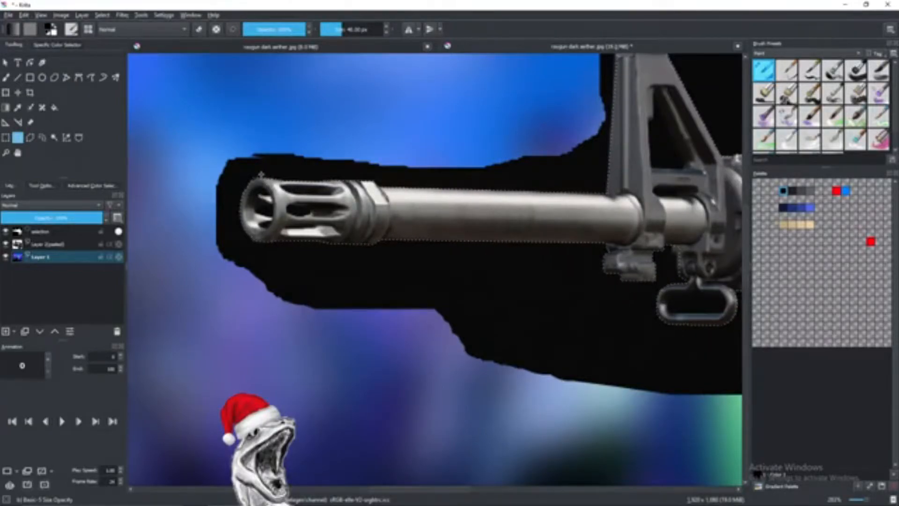
- Add the missed strip beside the front sight base, above the sling loop, with a polygonal selection
{"action": "scroll", "coordinate": [492, 239], "scroll_direction": "up", "scroll_amount": 5}
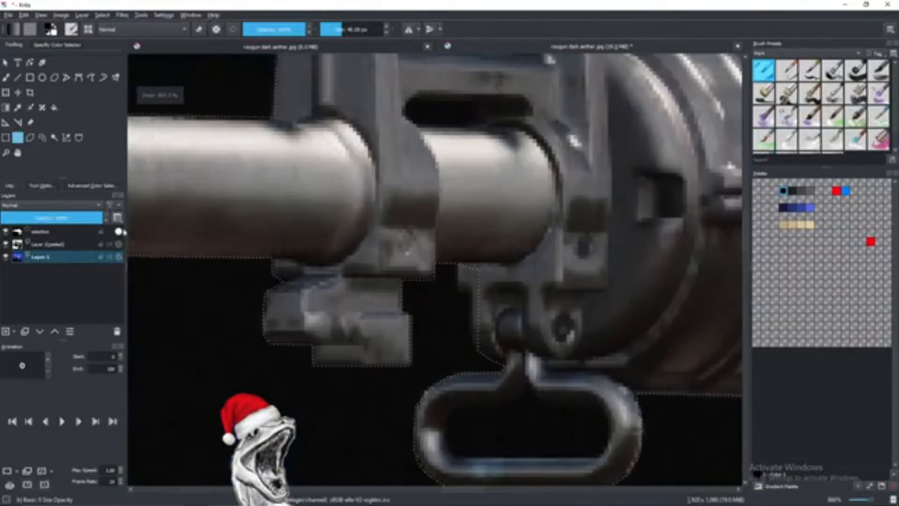
{"action": "left_click", "coordinate": [30, 137]}
{"action": "left_click", "coordinate": [459, 264]}
{"action": "left_click", "coordinate": [458, 284]}
{"action": "left_click", "coordinate": [469, 289]}
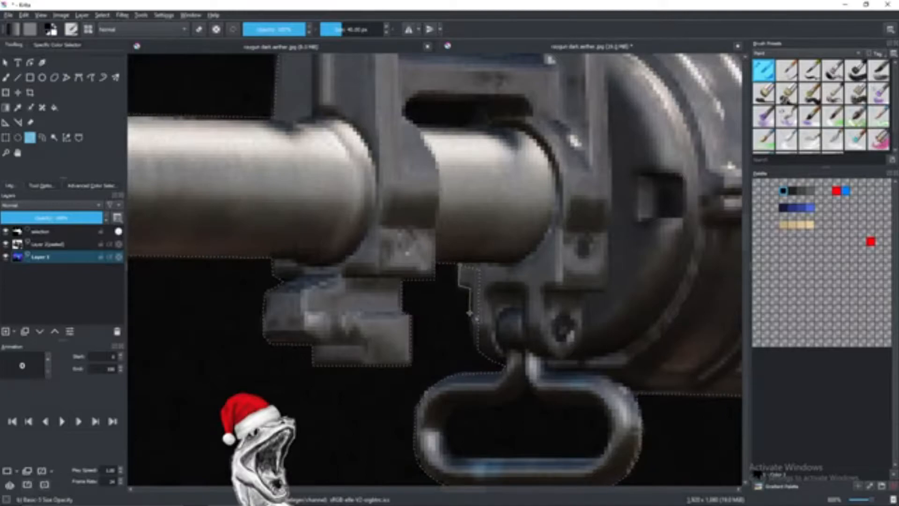
{"action": "left_click", "coordinate": [472, 338]}
{"action": "left_click", "coordinate": [461, 264]}
- Copy the rifle-shaped selection from Layer 1 and paste it as a new layer
{"action": "scroll", "coordinate": [521, 282], "scroll_direction": "down", "scroll_amount": 2}
{"action": "scroll", "coordinate": [524, 288], "scroll_direction": "down", "scroll_amount": 2}
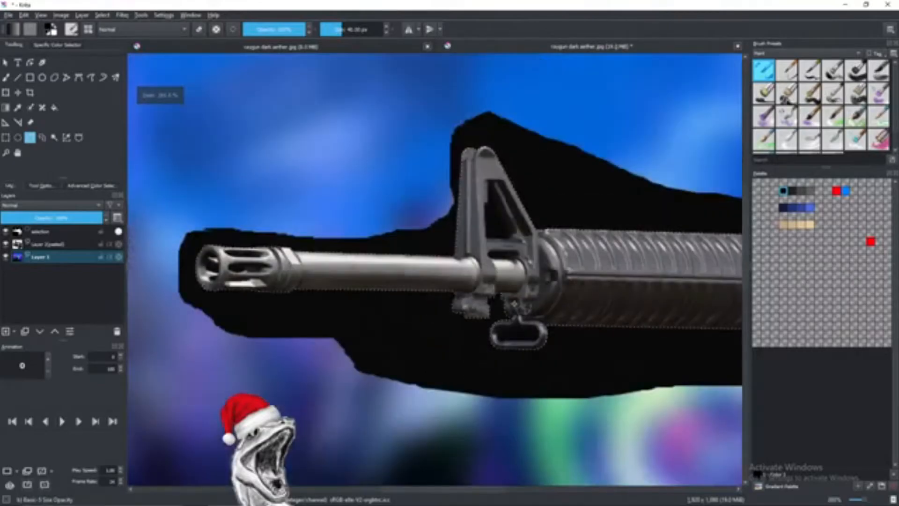
{"action": "scroll", "coordinate": [570, 284], "scroll_direction": "down", "scroll_amount": 4}
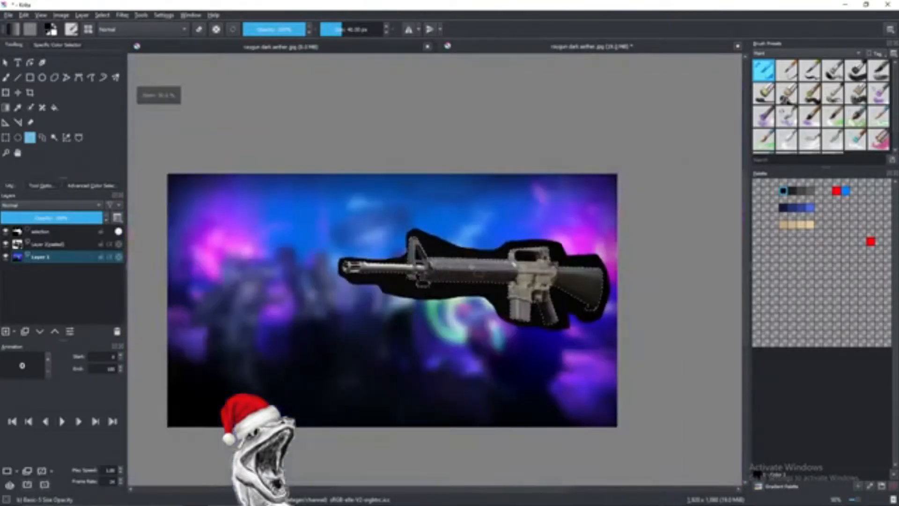
{"action": "right_click", "coordinate": [443, 263]}
{"action": "left_click", "coordinate": [492, 300]}
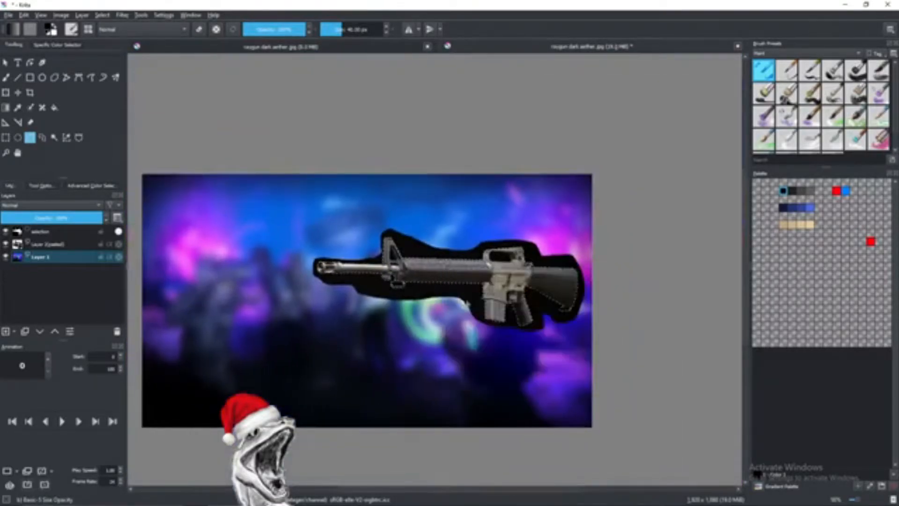
- Remove the newly pasted layer and undo the removal
{"action": "right_click", "coordinate": [64, 256]}
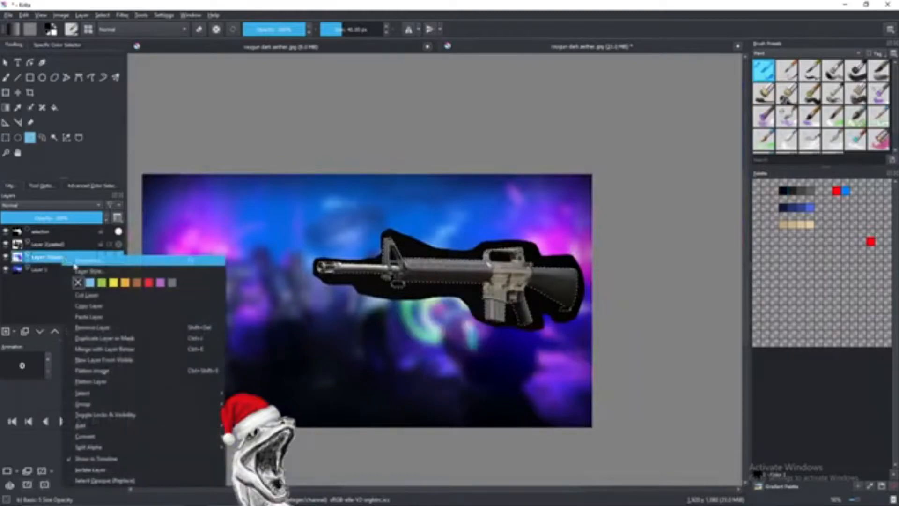
{"action": "left_click", "coordinate": [107, 327]}
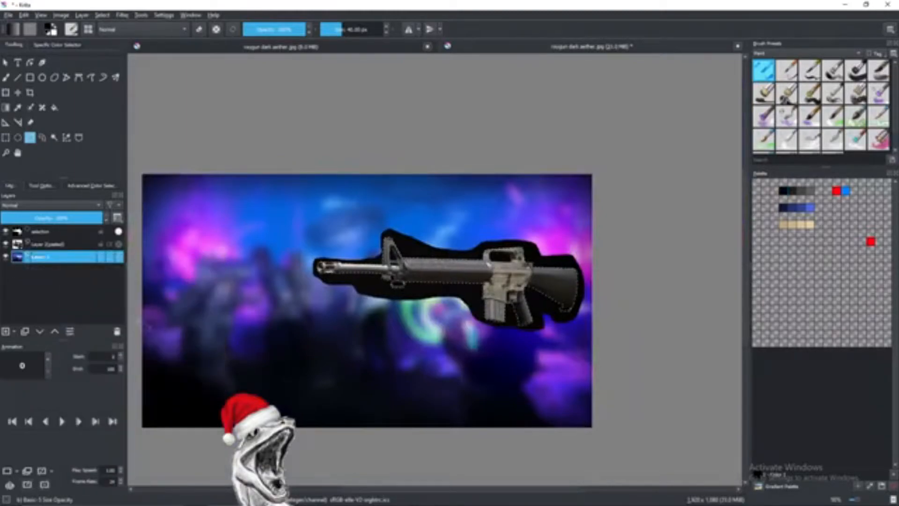
{"action": "key", "text": "ctrl+z"}
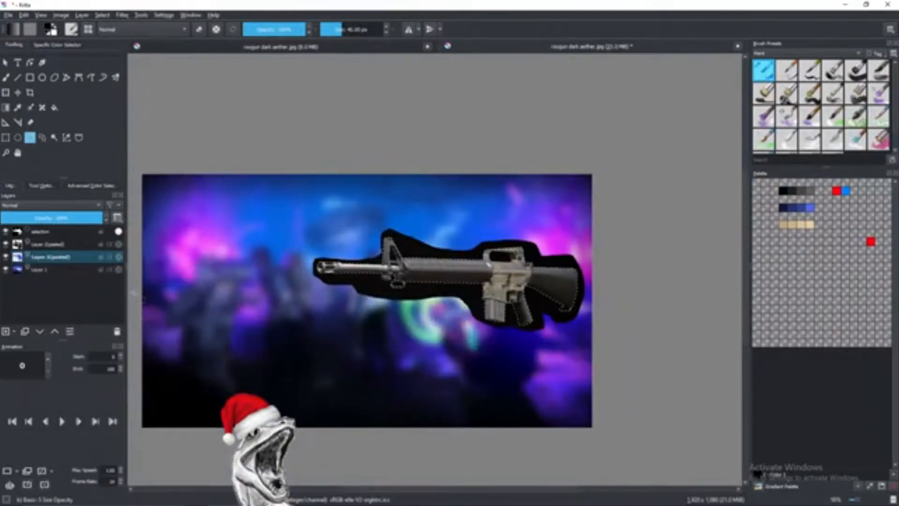
- Replace the black-bordered rifle layer with a clean cut-out copied from it using the rifle selection
{"action": "left_click", "coordinate": [46, 249]}
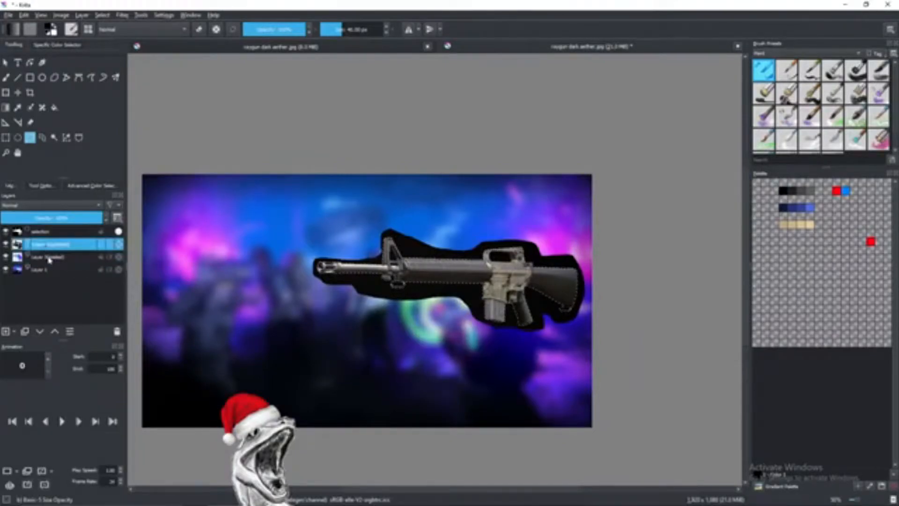
{"action": "mouse_move", "coordinate": [49, 260]}
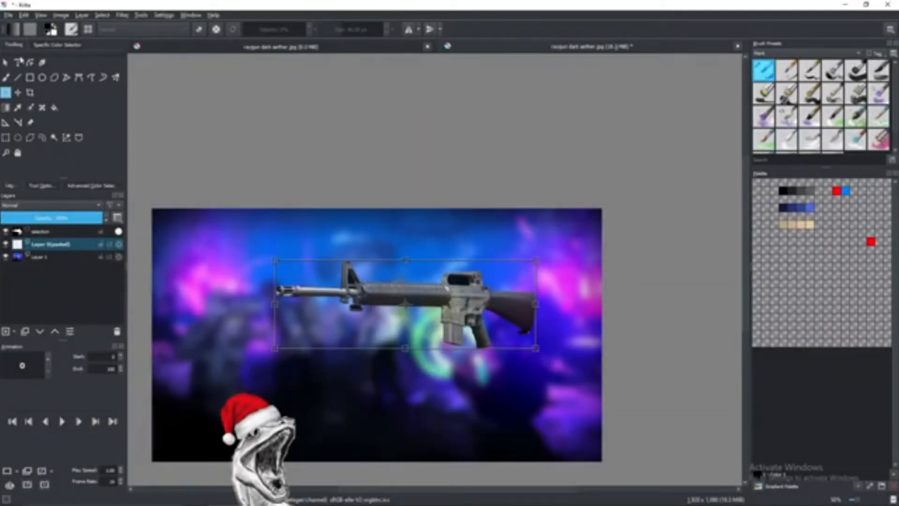
{"action": "left_click", "coordinate": [30, 137]}
{"action": "scroll", "coordinate": [391, 307], "scroll_direction": "up", "scroll_amount": 3}
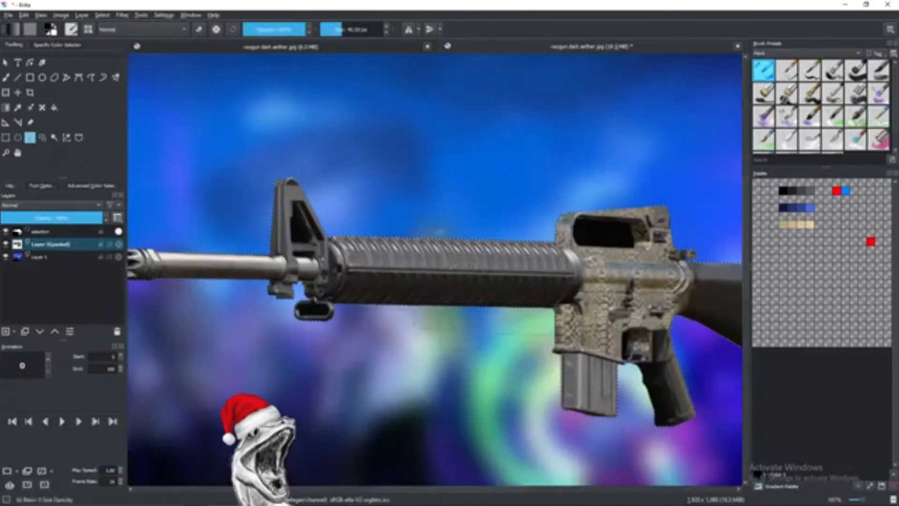
- Check the rifle cut-out's edges against the blurred background, toggling the visibility of Layer 1 and the pasted rifle layer
{"action": "scroll", "coordinate": [451, 291], "scroll_direction": "down", "scroll_amount": 5}
{"action": "scroll", "coordinate": [391, 292], "scroll_direction": "up", "scroll_amount": 6}
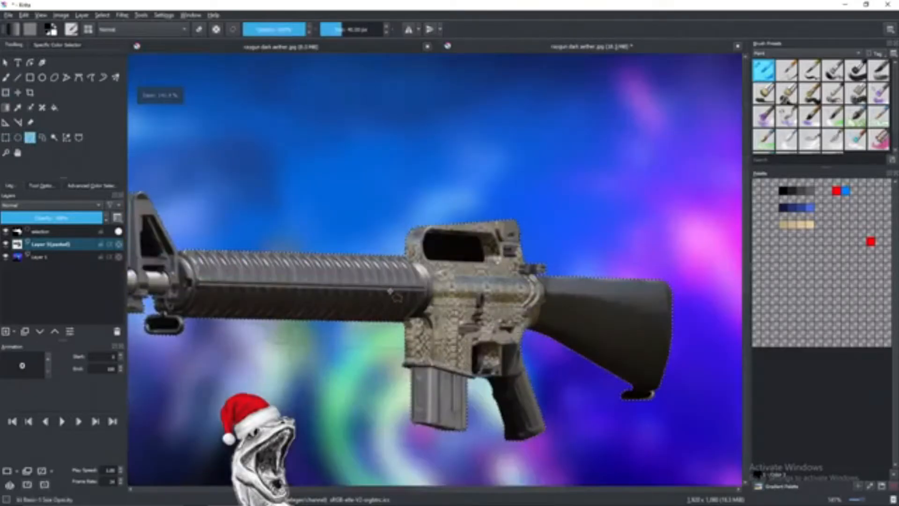
{"action": "scroll", "coordinate": [610, 266], "scroll_direction": "down", "scroll_amount": 5}
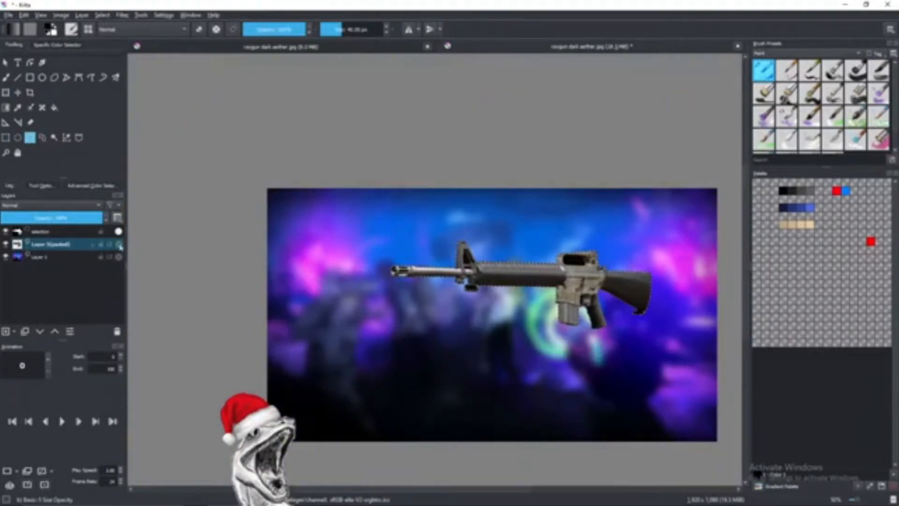
{"action": "left_click", "coordinate": [6, 256]}
{"action": "left_click", "coordinate": [6, 257]}
{"action": "left_click", "coordinate": [6, 256]}
{"action": "left_click", "coordinate": [6, 257]}
{"action": "left_click", "coordinate": [6, 244]}
{"action": "left_click", "coordinate": [6, 244]}
{"action": "left_click", "coordinate": [6, 243]}
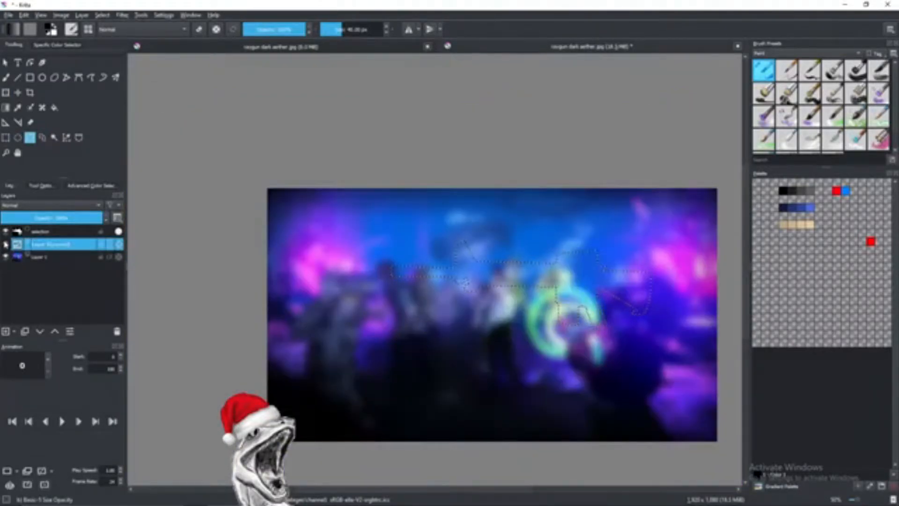
{"action": "left_click", "coordinate": [6, 244]}
- Move the pasted rifle with the Transform tool to the dark lower-left area of the background image
{"action": "left_click", "coordinate": [6, 92]}
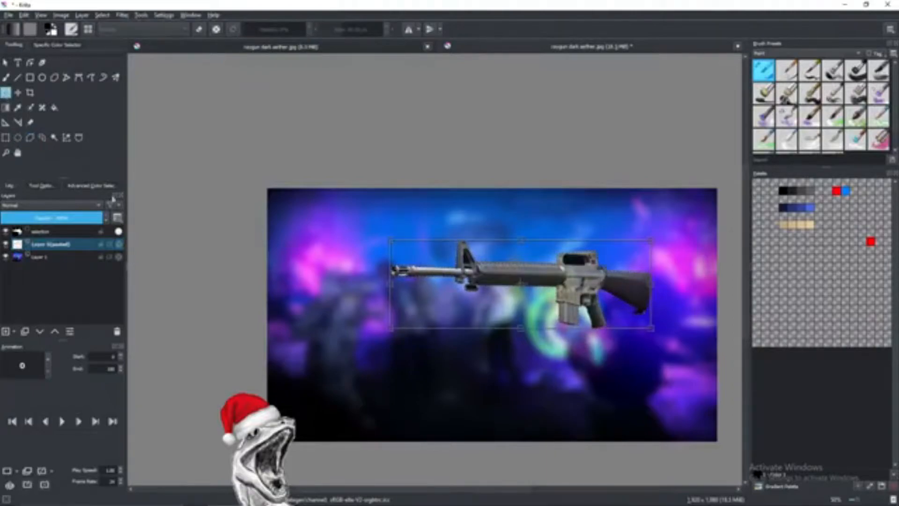
{"action": "left_click_drag", "start_coordinate": [627, 300], "coordinate": [601, 416]}
{"action": "left_click_drag", "start_coordinate": [506, 330], "coordinate": [504, 300]}
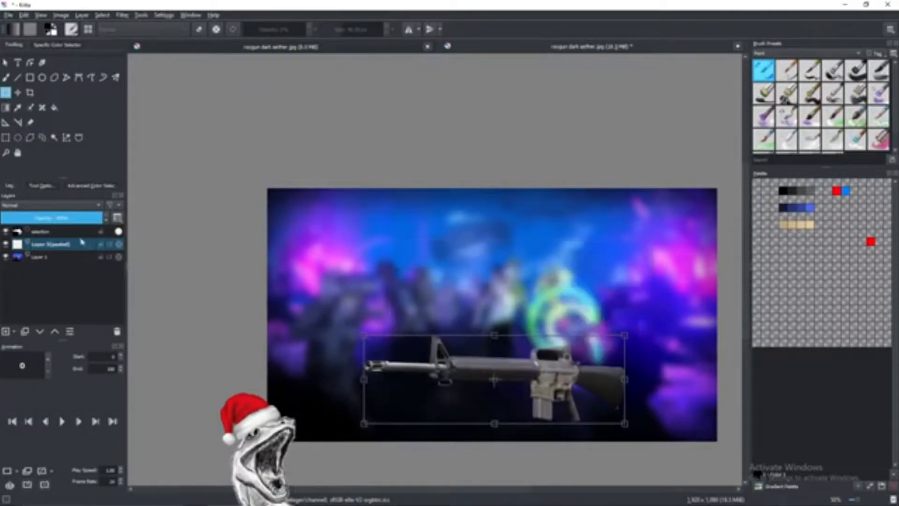
{"action": "left_click_drag", "start_coordinate": [494, 380], "coordinate": [426, 368]}
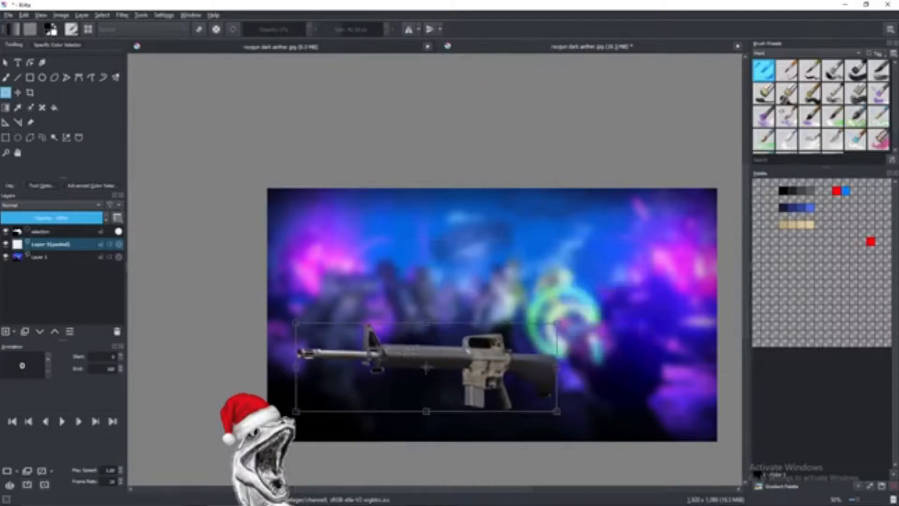
{"action": "scroll", "coordinate": [510, 288], "scroll_direction": "up", "scroll_amount": 3}
{"action": "scroll", "coordinate": [481, 279], "scroll_direction": "down", "scroll_amount": 2}
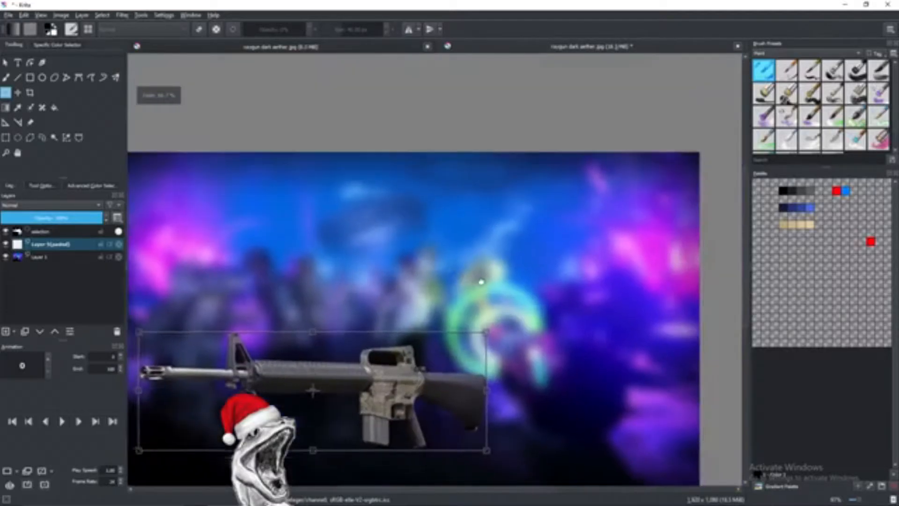
{"action": "scroll", "coordinate": [407, 280], "scroll_direction": "down", "scroll_amount": 1}
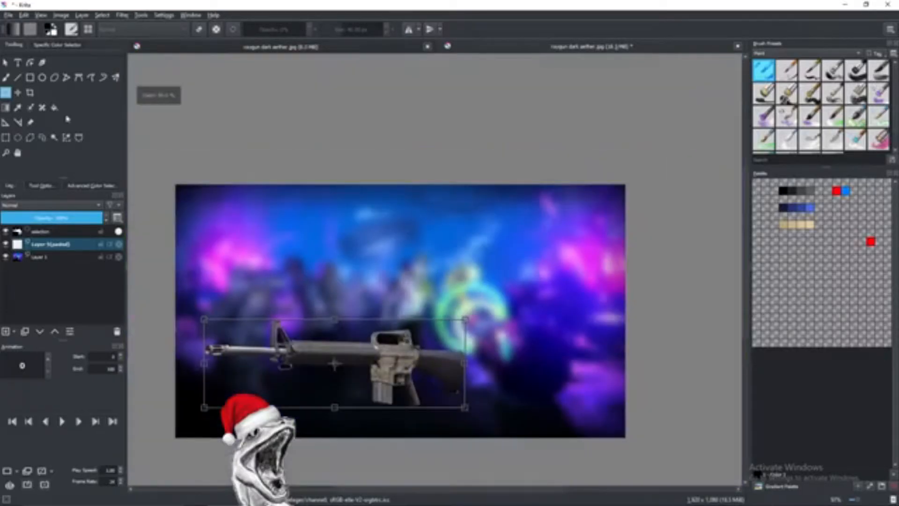
- Switch to the freehand brush in eraser mode with a larger brush size, and deselect the rifle outline
{"action": "left_click", "coordinate": [6, 78]}
{"action": "left_click", "coordinate": [198, 29]}
{"action": "left_click", "coordinate": [362, 28]}
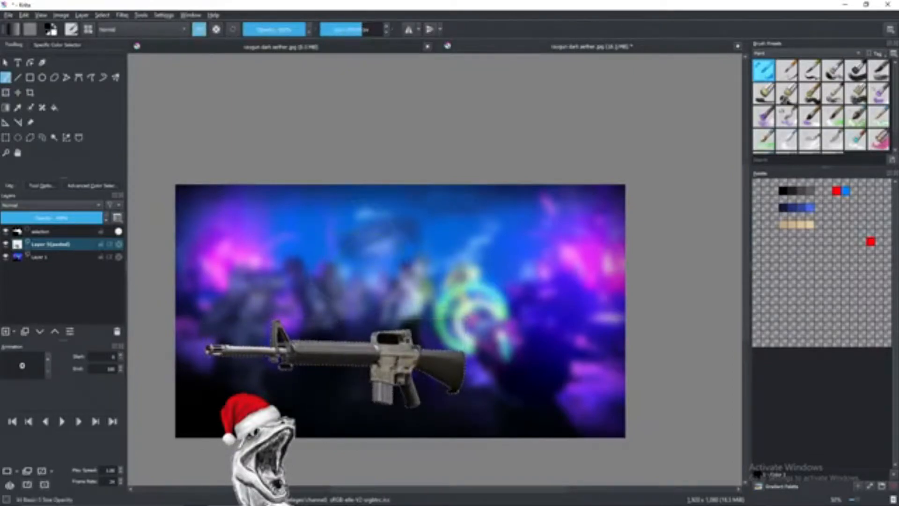
{"action": "key", "text": "ctrl+shift+a"}
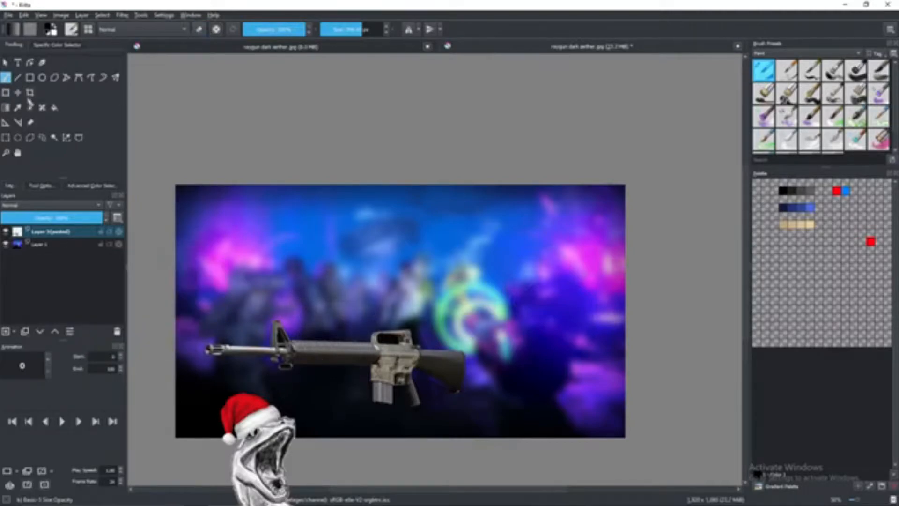
- Choose the polygonal selection tool and rename the pasted rifle layer "gun"
{"action": "left_click", "coordinate": [30, 137]}
{"action": "key", "text": "1"}
{"action": "scroll", "coordinate": [326, 356], "scroll_direction": "up", "scroll_amount": 2}
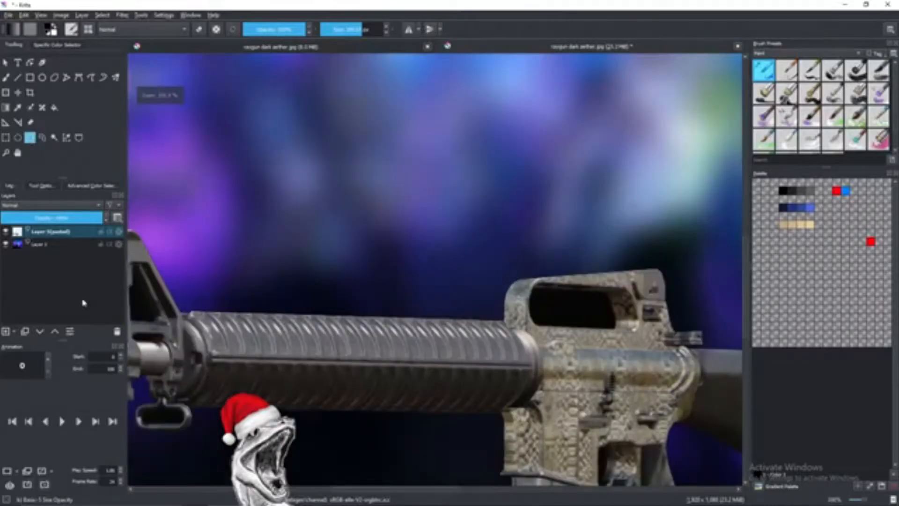
{"action": "left_click_drag", "start_coordinate": [140, 258], "coordinate": [271, 265]}
{"action": "scroll", "coordinate": [234, 265], "scroll_direction": "up", "scroll_amount": 2}
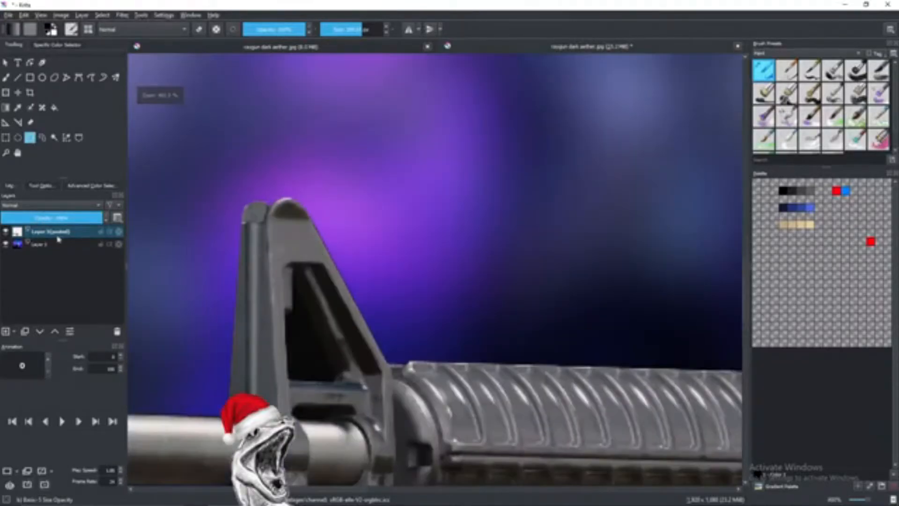
{"action": "scroll", "coordinate": [311, 319], "scroll_direction": "up", "scroll_amount": 1}
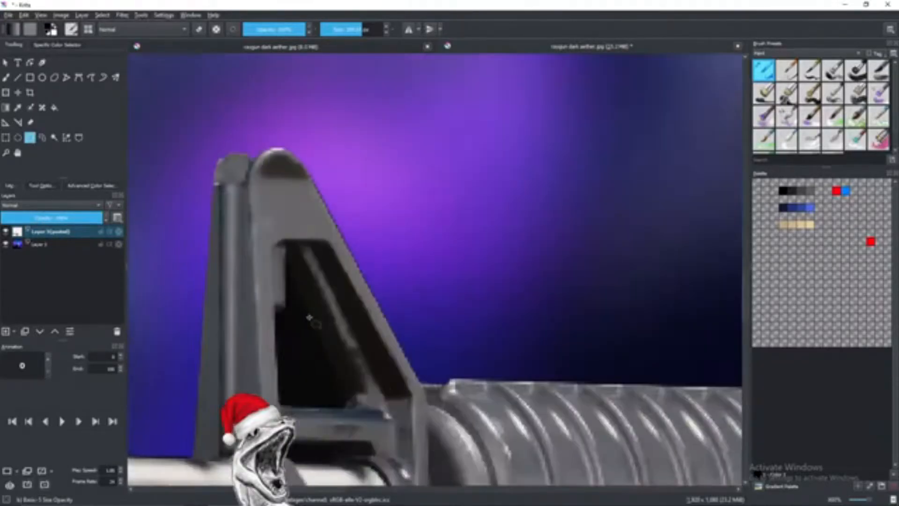
{"action": "double_click", "coordinate": [64, 236]}
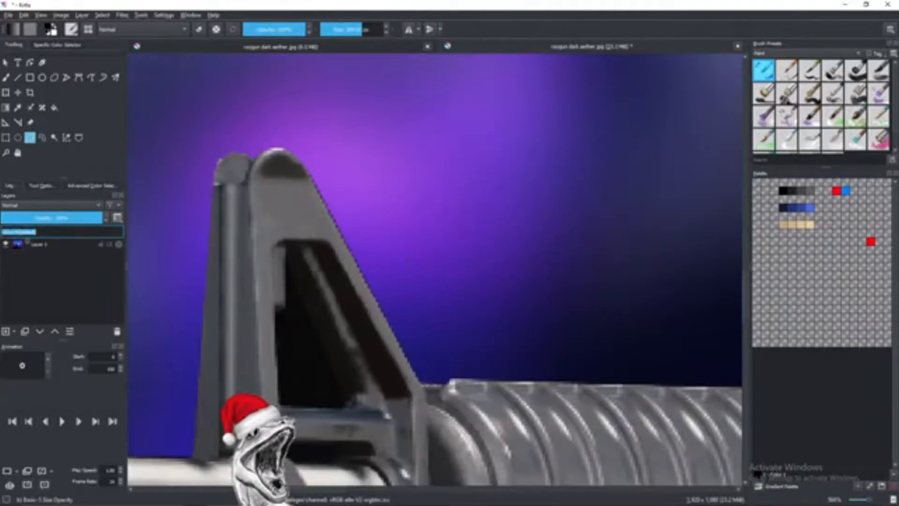
{"action": "type", "text": "ps4"}
{"action": "key", "text": "Return"}
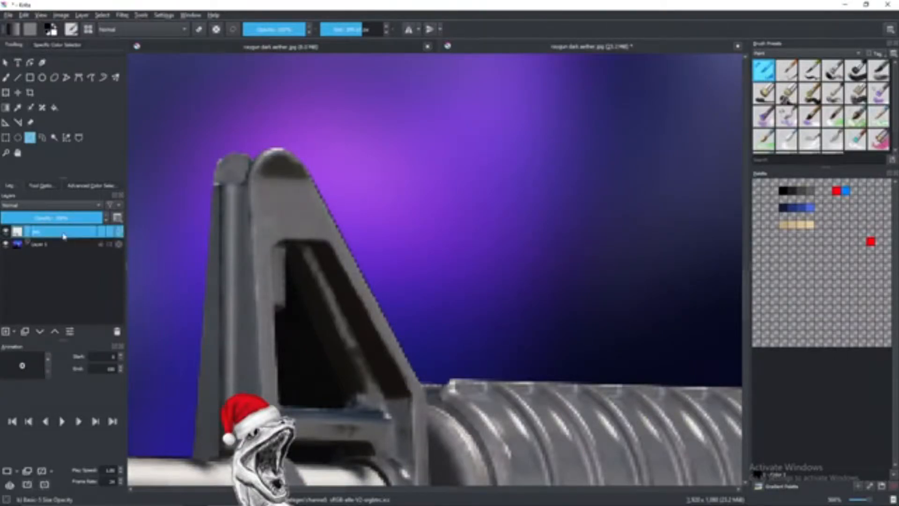
- Rename Layer 1, which holds the blurred image, "background"
{"action": "double_click", "coordinate": [38, 246]}
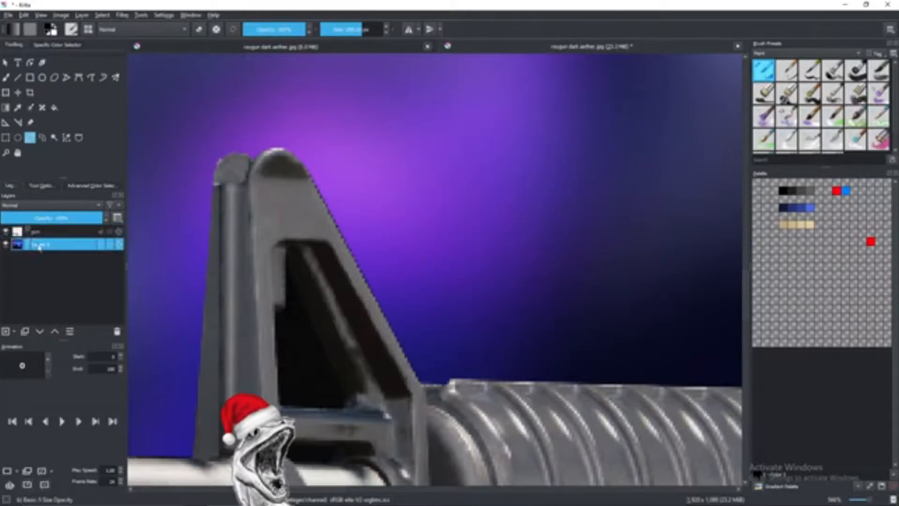
{"action": "double_click", "coordinate": [47, 250]}
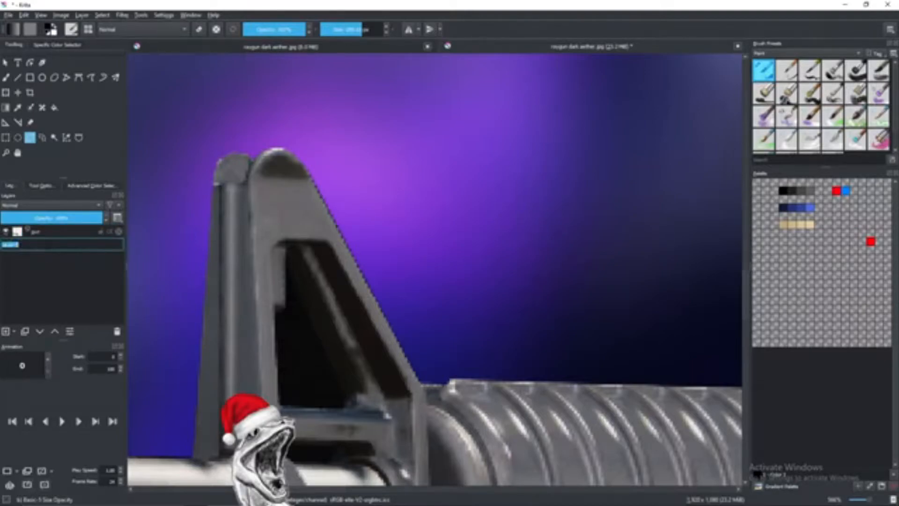
{"action": "type", "text": "b"}
{"action": "key", "text": "Return"}
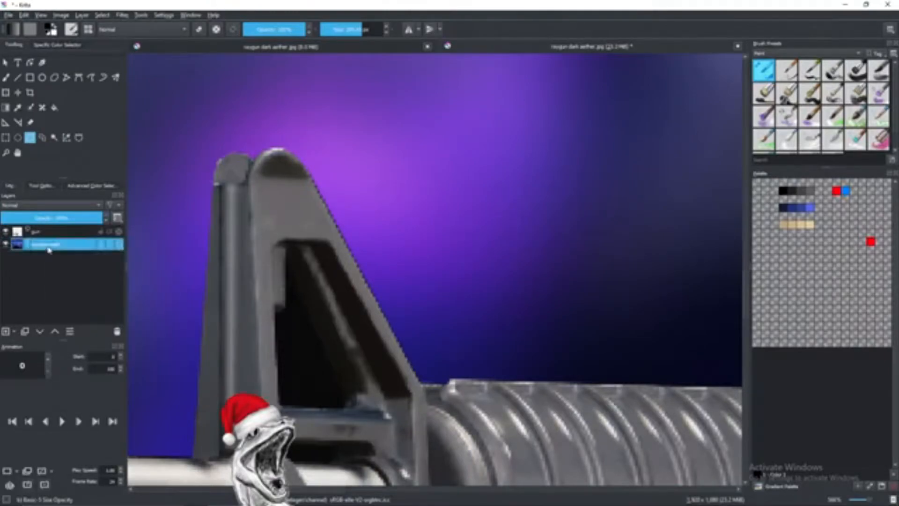
- Outline the black opening inside the front sight with a polygonal selection, delete it from the gun layer, and deselect
{"action": "left_click", "coordinate": [71, 232]}
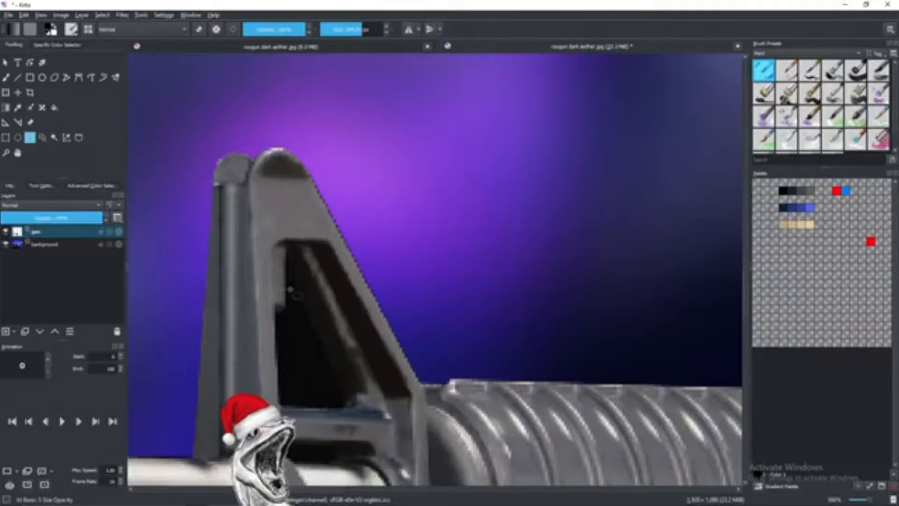
{"action": "scroll", "coordinate": [290, 286], "scroll_direction": "up", "scroll_amount": 2}
{"action": "scroll", "coordinate": [284, 245], "scroll_direction": "down", "scroll_amount": 1}
{"action": "left_click_drag", "start_coordinate": [299, 255], "coordinate": [317, 196]}
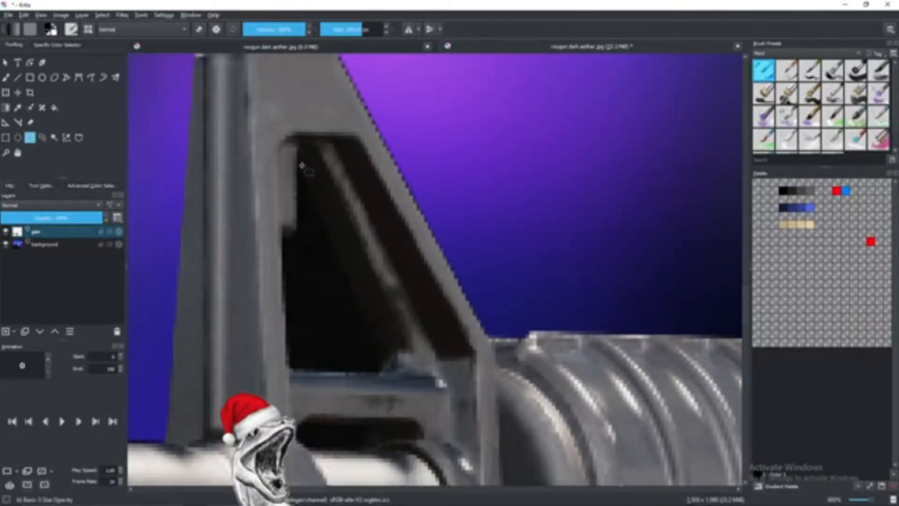
{"action": "left_click", "coordinate": [299, 170]}
{"action": "left_click", "coordinate": [378, 347]}
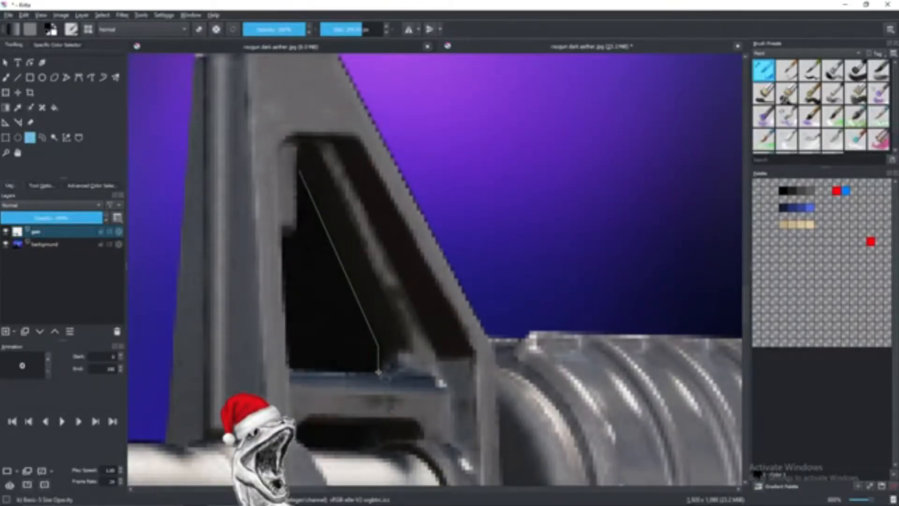
{"action": "left_click", "coordinate": [379, 371]}
{"action": "left_click", "coordinate": [288, 370]}
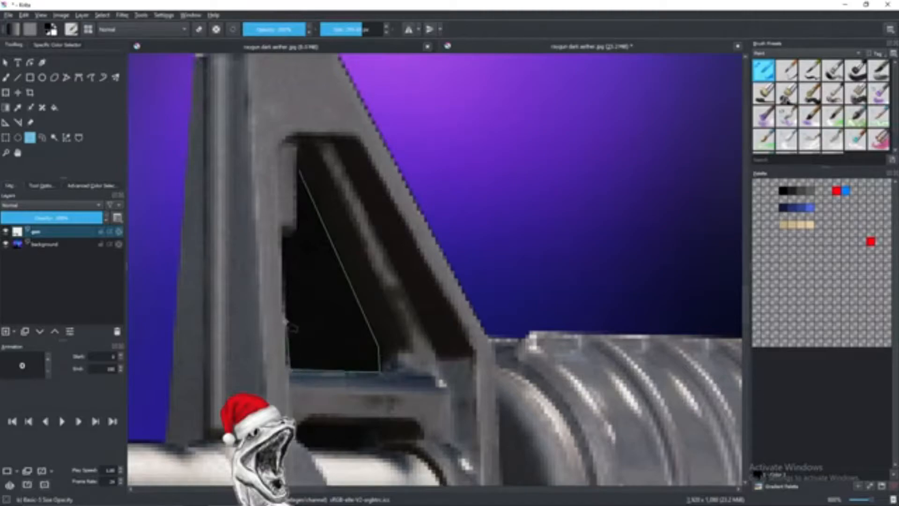
{"action": "left_click", "coordinate": [284, 319]}
{"action": "left_click", "coordinate": [283, 236]}
{"action": "left_click", "coordinate": [296, 225]}
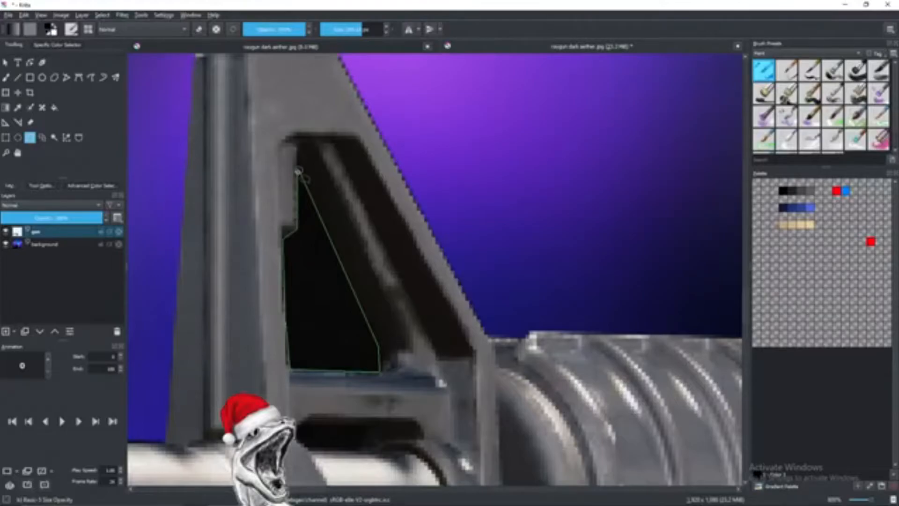
{"action": "left_click", "coordinate": [300, 171]}
{"action": "key", "text": "Delete"}
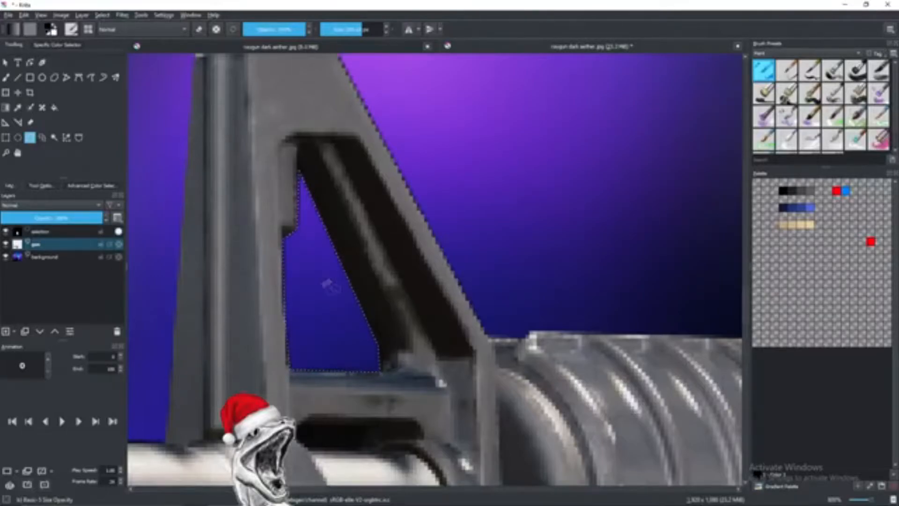
{"action": "scroll", "coordinate": [333, 285], "scroll_direction": "down", "scroll_amount": 4}
{"action": "left_click_drag", "start_coordinate": [366, 283], "coordinate": [124, 259]}
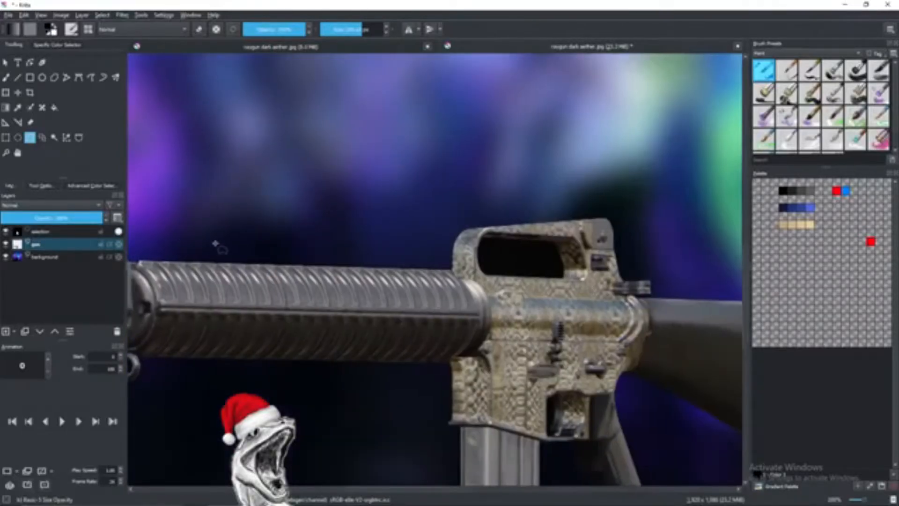
{"action": "key", "text": "ctrl+shift+a"}
- Outline the black opening under the carry handle with a polygonal selection, delete it from the gun layer, and deselect
{"action": "left_click_drag", "start_coordinate": [497, 251], "coordinate": [324, 233]}
{"action": "scroll", "coordinate": [324, 233], "scroll_direction": "up", "scroll_amount": 4}
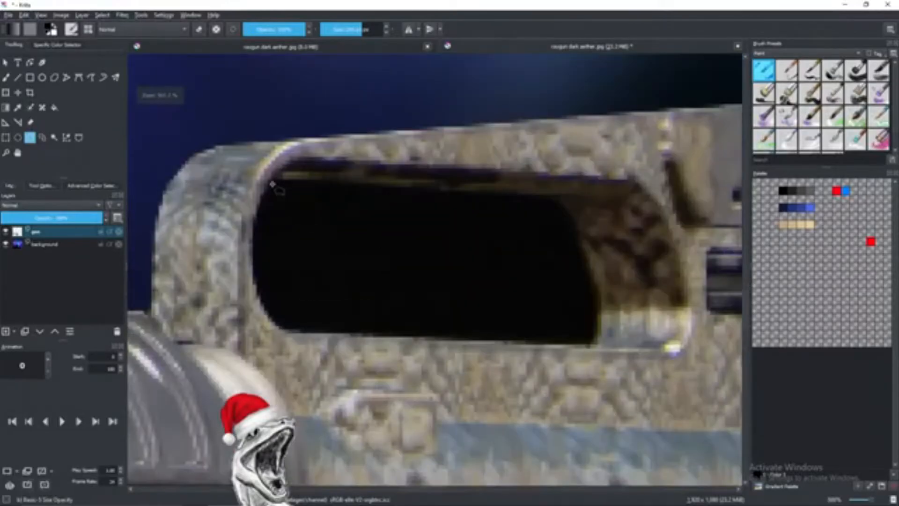
{"action": "left_click", "coordinate": [276, 183]}
{"action": "left_click", "coordinate": [549, 196]}
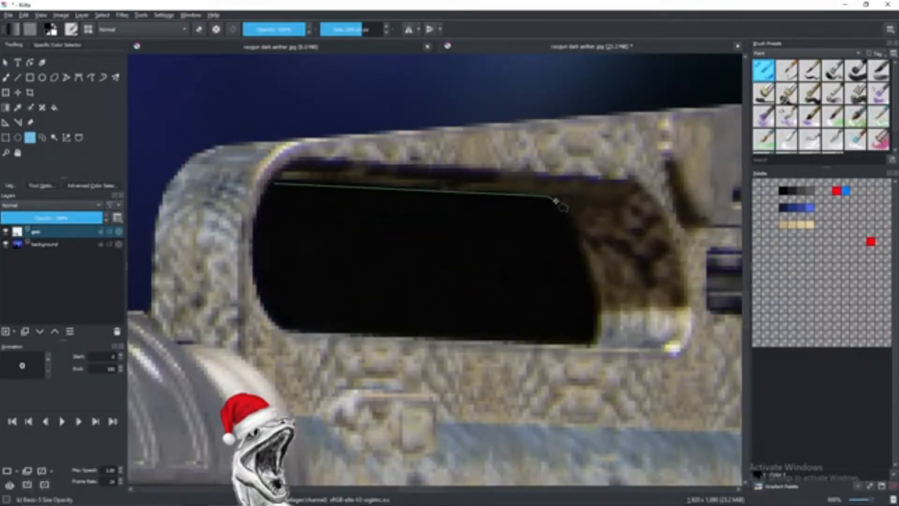
{"action": "left_click", "coordinate": [570, 218]}
{"action": "left_click", "coordinate": [596, 307]}
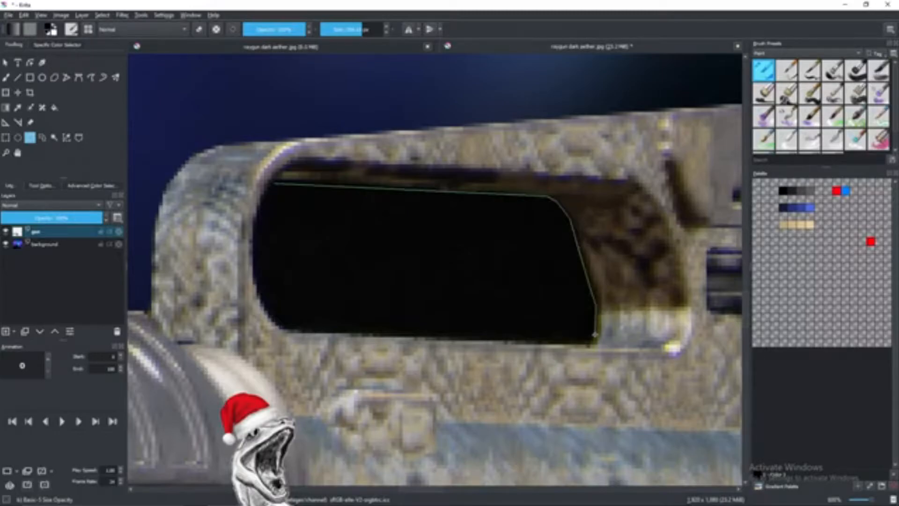
{"action": "left_click", "coordinate": [593, 342]}
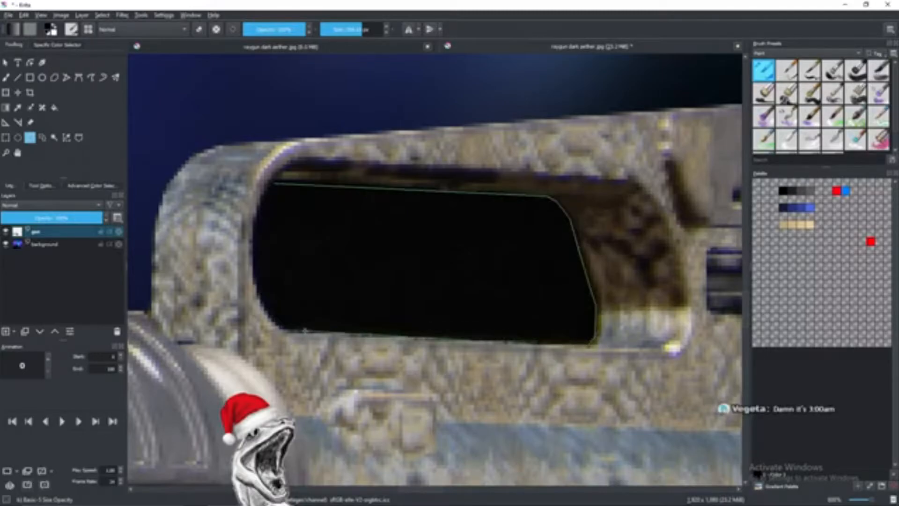
{"action": "left_click", "coordinate": [278, 328]}
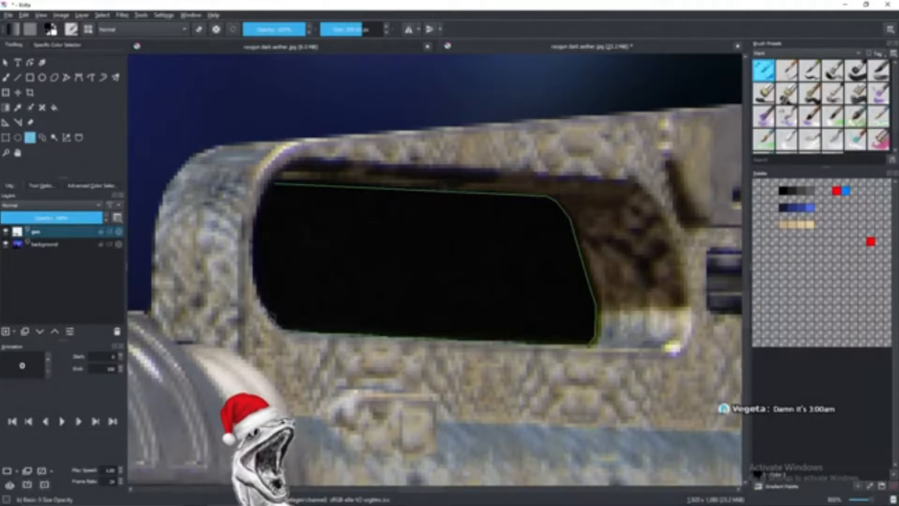
{"action": "left_click", "coordinate": [254, 283]}
{"action": "left_click", "coordinate": [256, 217]}
{"action": "left_click", "coordinate": [271, 185]}
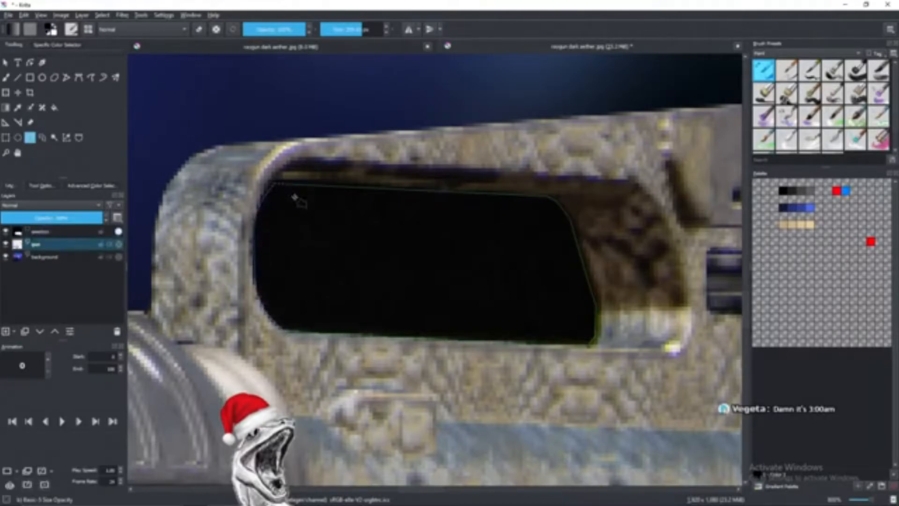
{"action": "scroll", "coordinate": [328, 215], "scroll_direction": "down", "scroll_amount": 2}
{"action": "scroll", "coordinate": [359, 247], "scroll_direction": "down", "scroll_amount": 2}
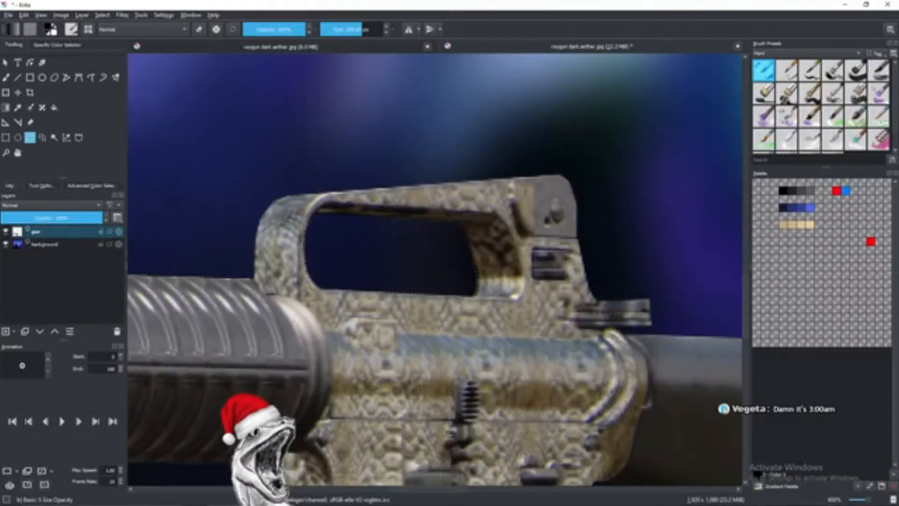
{"action": "scroll", "coordinate": [525, 300], "scroll_direction": "down", "scroll_amount": 1}
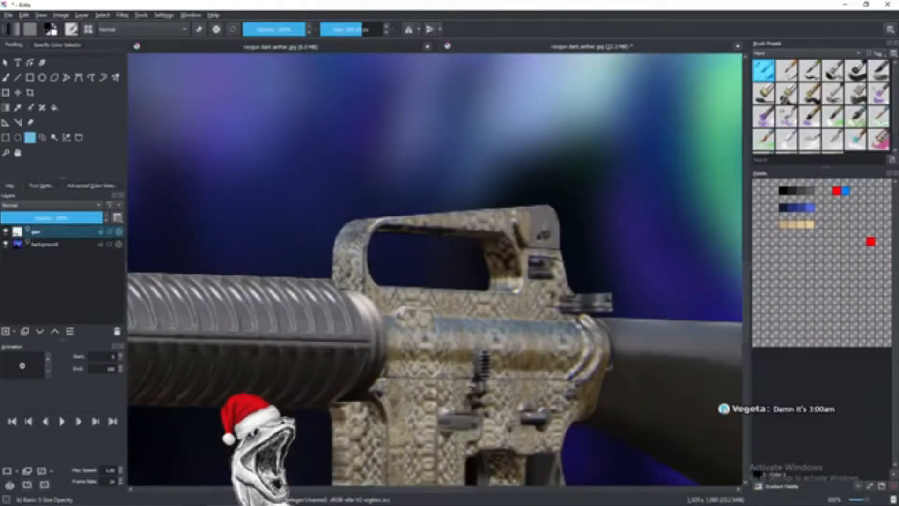
- Outline the black opening inside the sling loop beneath the stock with a polygonal selection, delete it from the gun layer, and deselect
{"action": "left_click_drag", "start_coordinate": [475, 280], "coordinate": [147, 100]}
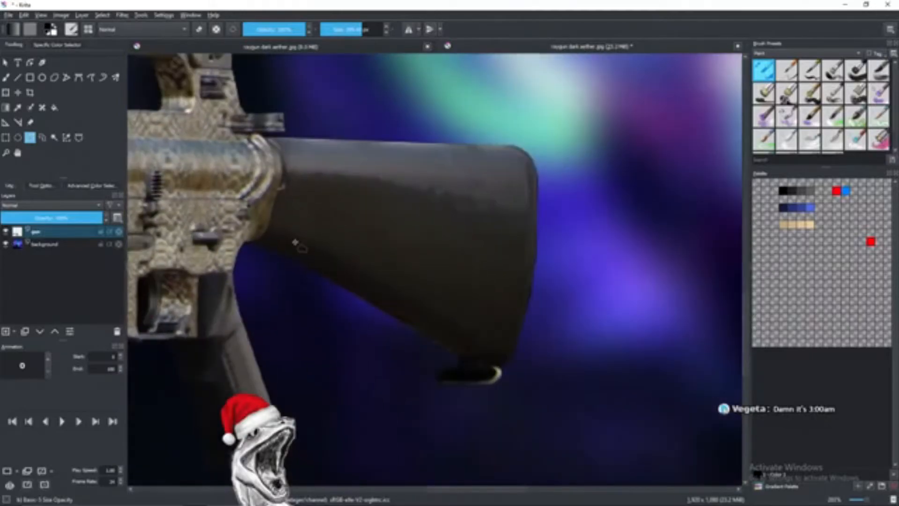
{"action": "left_click_drag", "start_coordinate": [530, 427], "coordinate": [525, 369]}
{"action": "scroll", "coordinate": [525, 368], "scroll_direction": "up", "scroll_amount": 3}
{"action": "scroll", "coordinate": [313, 222], "scroll_direction": "up", "scroll_amount": 2}
{"action": "left_click_drag", "start_coordinate": [263, 217], "coordinate": [266, 297]}
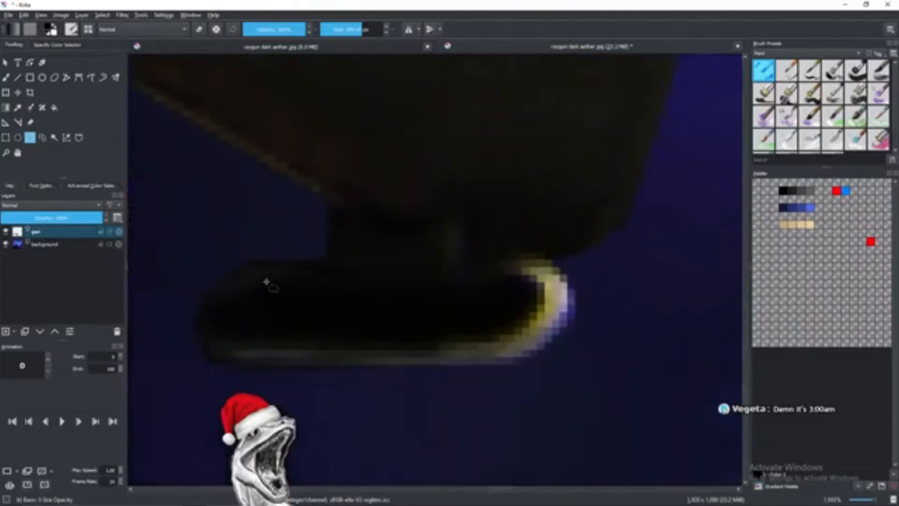
{"action": "left_click", "coordinate": [281, 285]}
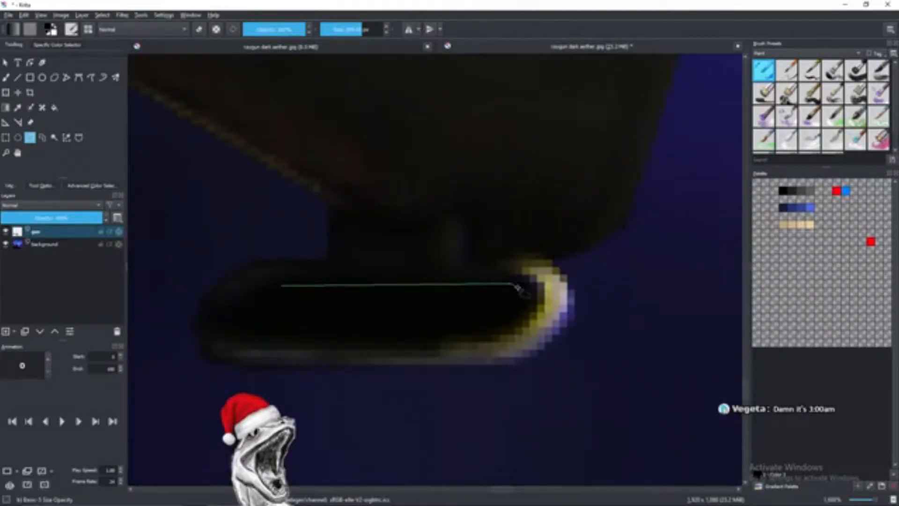
{"action": "left_click", "coordinate": [533, 290]}
{"action": "left_click", "coordinate": [535, 297]}
{"action": "left_click", "coordinate": [532, 310]}
{"action": "left_click", "coordinate": [489, 329]}
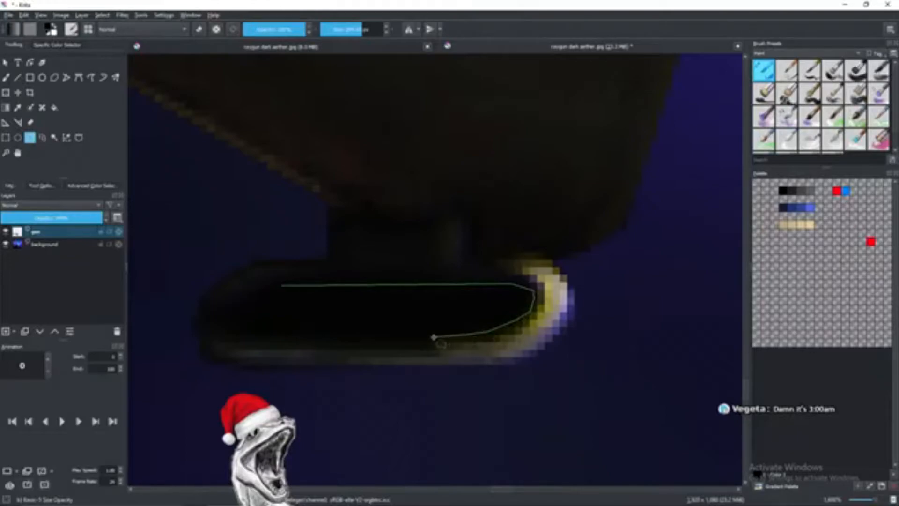
{"action": "left_click", "coordinate": [397, 342]}
{"action": "left_click", "coordinate": [328, 339]}
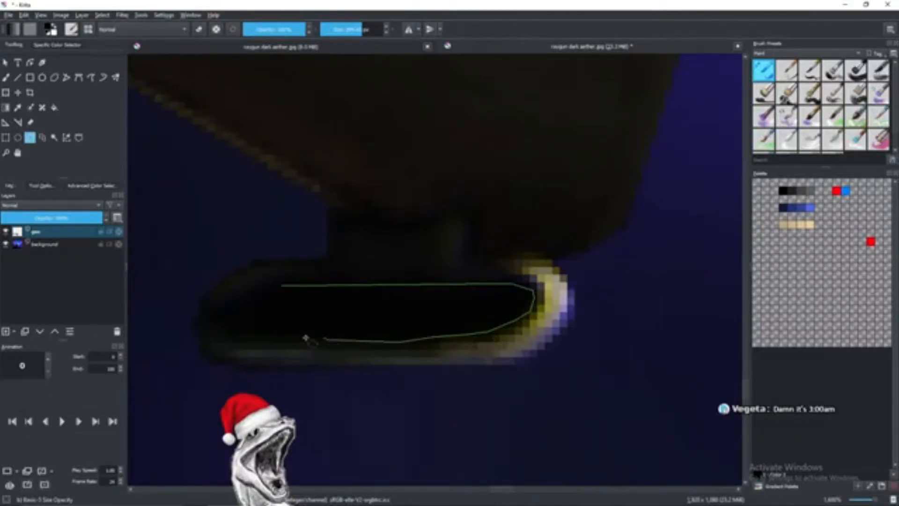
{"action": "left_click", "coordinate": [241, 333]}
{"action": "left_click", "coordinate": [227, 319]}
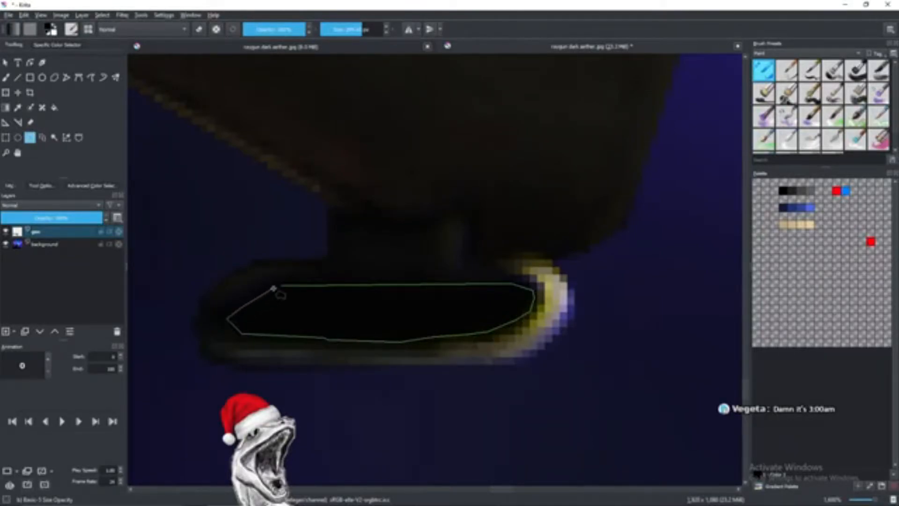
{"action": "left_click", "coordinate": [281, 284]}
{"action": "key", "text": "ctrl+shift+a"}
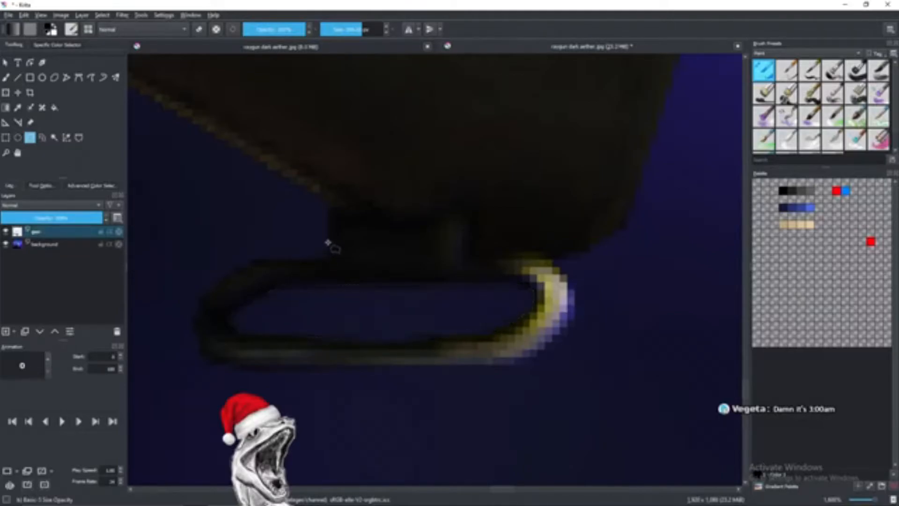
- Outline the narrow black gap in front of the trigger with a polygonal selection, delete it from the gun layer, and deselect
{"action": "scroll", "coordinate": [328, 248], "scroll_direction": "down", "scroll_amount": 6}
{"action": "left_click_drag", "start_coordinate": [260, 232], "coordinate": [556, 329]}
{"action": "scroll", "coordinate": [396, 291], "scroll_direction": "up", "scroll_amount": 4}
{"action": "left_click_drag", "start_coordinate": [287, 187], "coordinate": [313, 259]}
{"action": "left_click", "coordinate": [267, 202]}
{"action": "left_click", "coordinate": [275, 228]}
{"action": "left_click", "coordinate": [281, 322]}
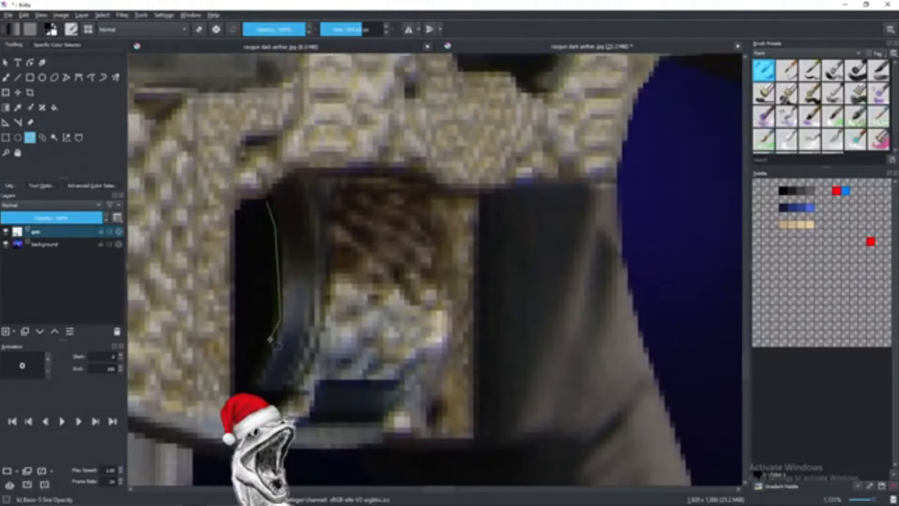
{"action": "left_click", "coordinate": [255, 389]}
{"action": "left_click", "coordinate": [234, 402]}
{"action": "left_click", "coordinate": [235, 215]}
{"action": "left_click", "coordinate": [266, 203]}
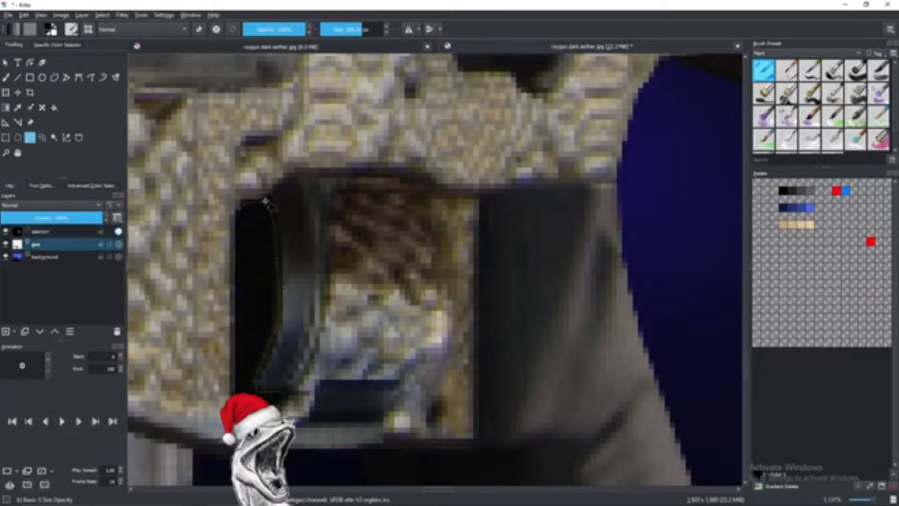
{"action": "key", "text": "ctrl+shift+a"}
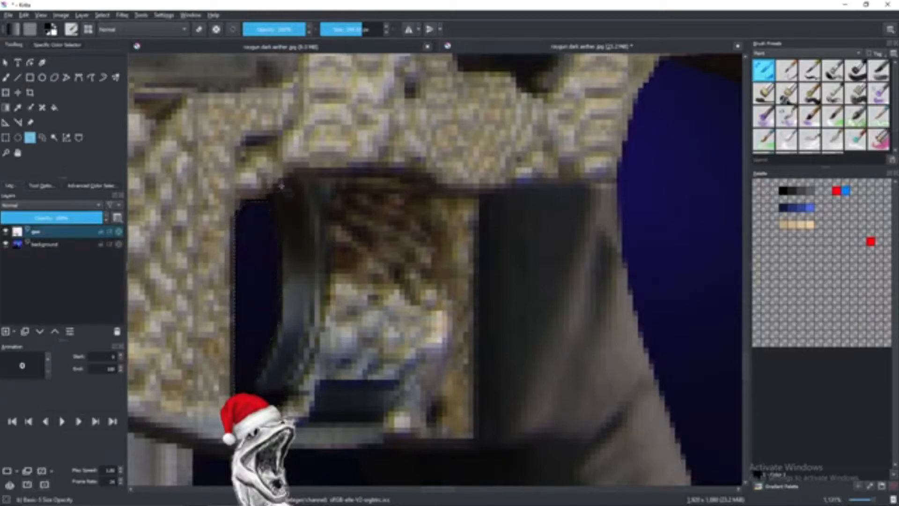
- Outline the black opening inside the front sling loop under the handguard with a polygonal selection, delete it from the gun layer, and deselect
{"action": "scroll", "coordinate": [299, 210], "scroll_direction": "down", "scroll_amount": 5}
{"action": "left_click_drag", "start_coordinate": [209, 202], "coordinate": [387, 256]}
{"action": "scroll", "coordinate": [375, 267], "scroll_direction": "down", "scroll_amount": 2}
{"action": "scroll", "coordinate": [328, 257], "scroll_direction": "up", "scroll_amount": 3}
{"action": "scroll", "coordinate": [327, 259], "scroll_direction": "down", "scroll_amount": 3}
{"action": "left_click_drag", "start_coordinate": [217, 247], "coordinate": [379, 264]}
{"action": "scroll", "coordinate": [360, 273], "scroll_direction": "up", "scroll_amount": 4}
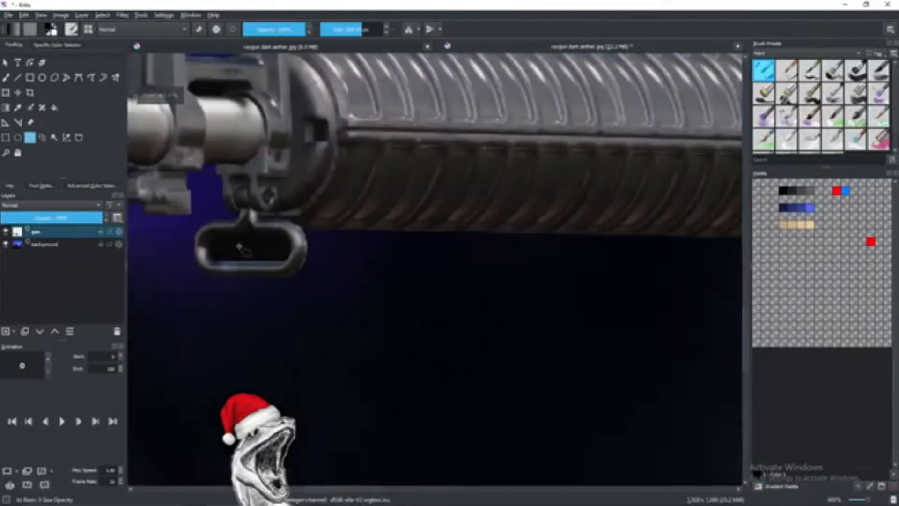
{"action": "scroll", "coordinate": [242, 248], "scroll_direction": "down", "scroll_amount": 1}
{"action": "left_click_drag", "start_coordinate": [242, 248], "coordinate": [602, 342]}
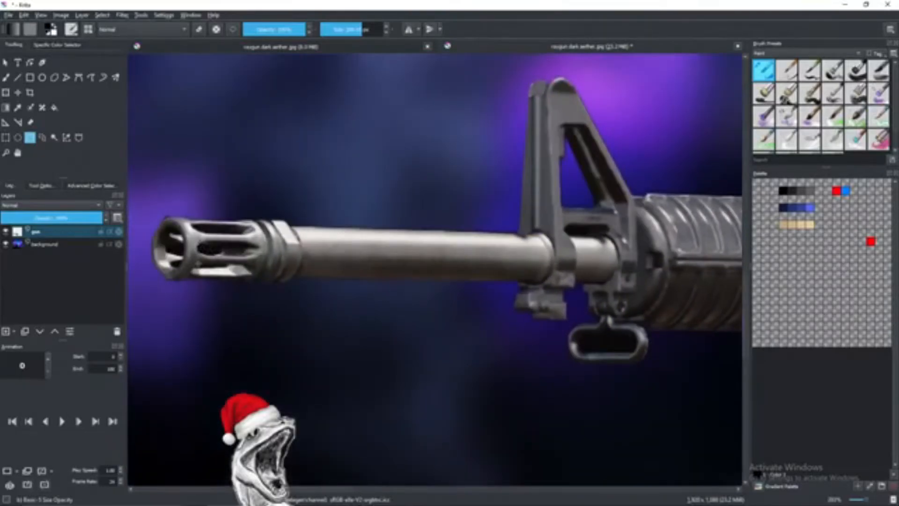
{"action": "scroll", "coordinate": [534, 351], "scroll_direction": "up", "scroll_amount": 3}
{"action": "scroll", "coordinate": [357, 351], "scroll_direction": "up", "scroll_amount": 3}
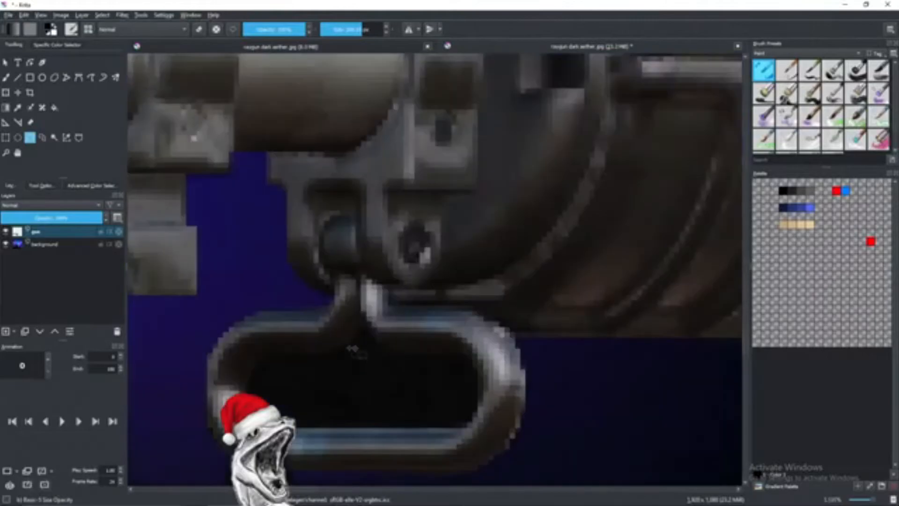
{"action": "left_click", "coordinate": [363, 331]}
{"action": "left_click", "coordinate": [388, 353]}
{"action": "left_click", "coordinate": [463, 355]}
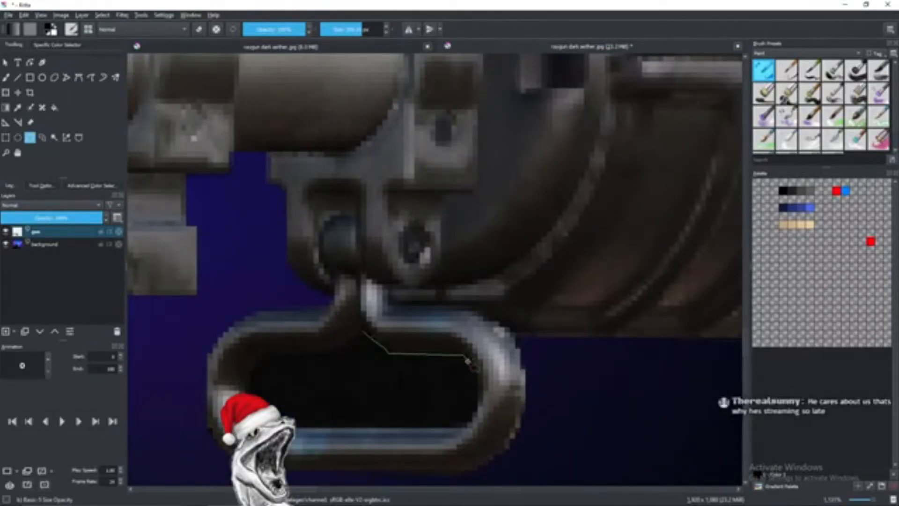
{"action": "left_click", "coordinate": [480, 389]}
{"action": "left_click", "coordinate": [473, 412]}
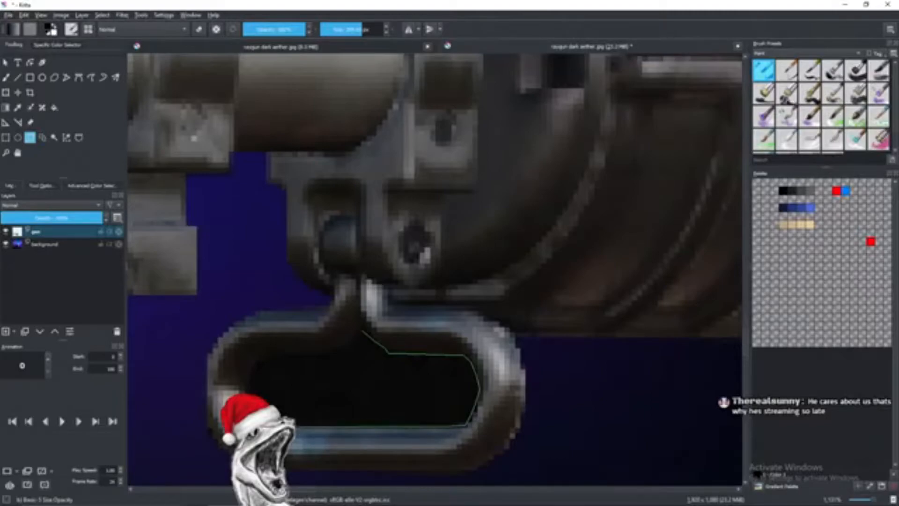
{"action": "left_click", "coordinate": [255, 355]}
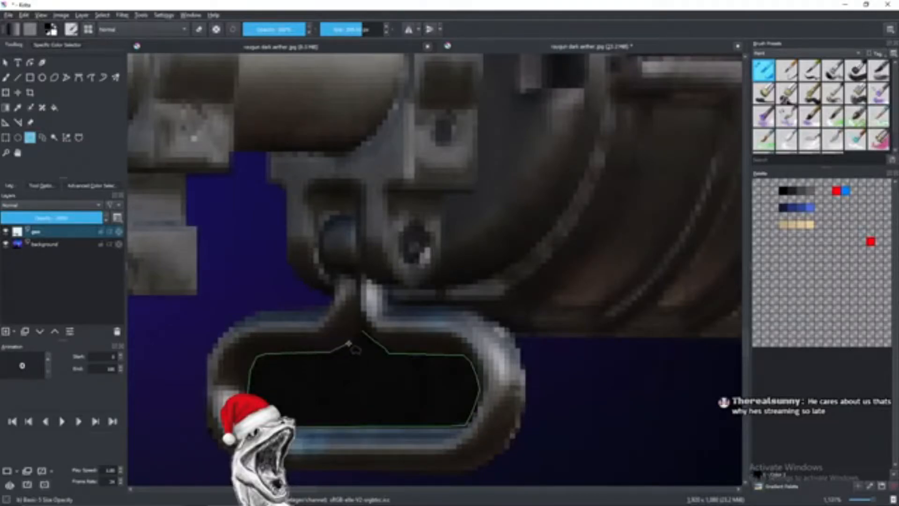
{"action": "left_click", "coordinate": [363, 331]}
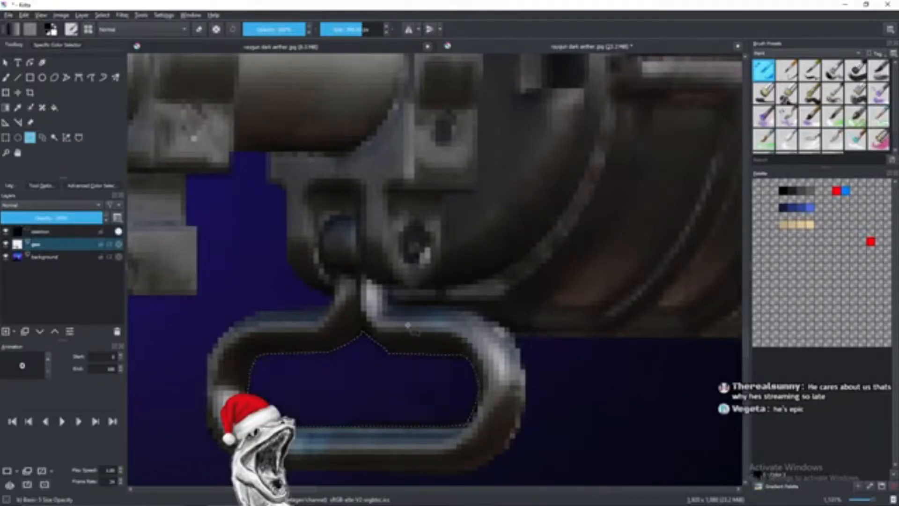
{"action": "key", "text": "ctrl+shift+a"}
- Transform the gun layer so the rifle is enlarged to nearly span the image and tilted with its muzzle raised
{"action": "scroll", "coordinate": [386, 304], "scroll_direction": "down", "scroll_amount": 10}
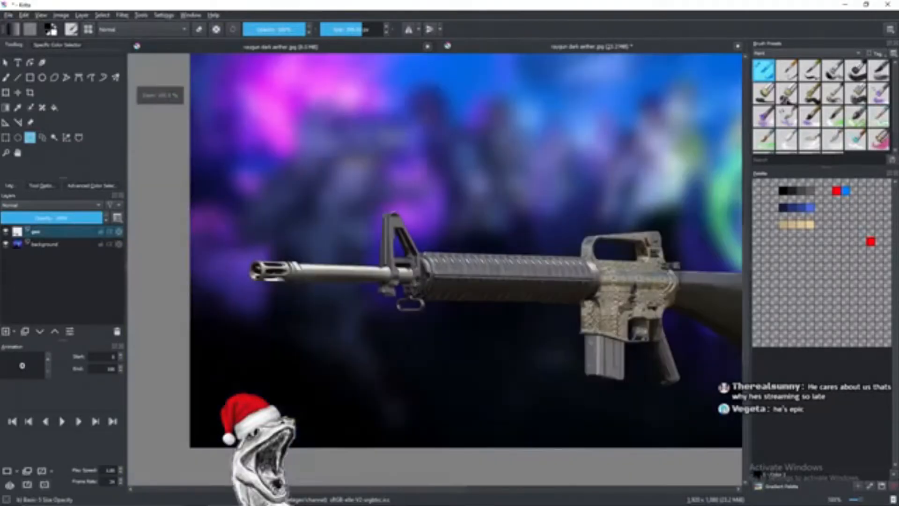
{"action": "scroll", "coordinate": [386, 305], "scroll_direction": "down", "scroll_amount": 3}
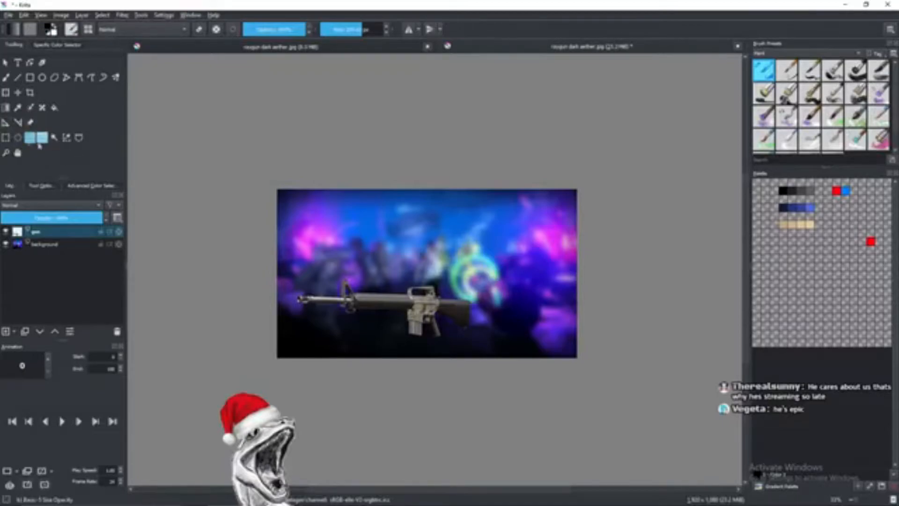
{"action": "left_click", "coordinate": [6, 92]}
{"action": "left_click_drag", "start_coordinate": [297, 281], "coordinate": [127, 232]}
{"action": "left_click_drag", "start_coordinate": [233, 260], "coordinate": [362, 271]}
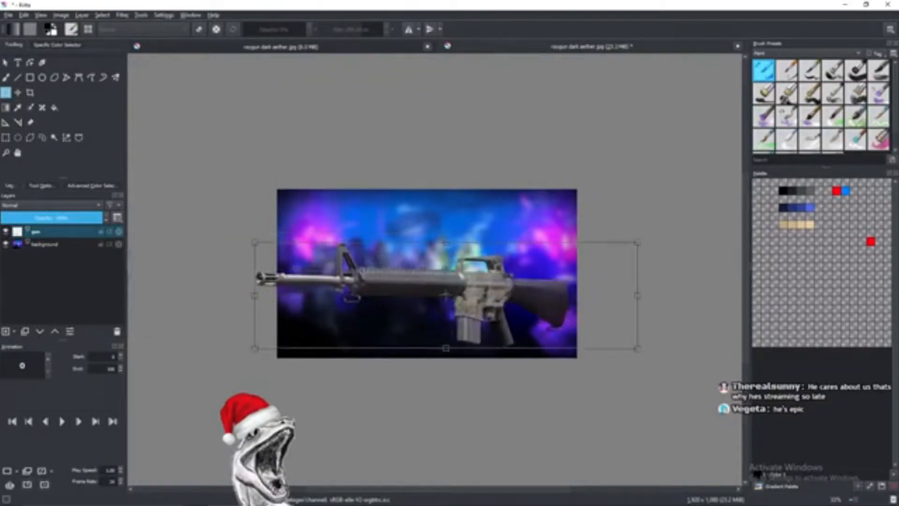
{"action": "left_click_drag", "start_coordinate": [254, 242], "coordinate": [345, 266]}
{"action": "left_click_drag", "start_coordinate": [480, 290], "coordinate": [441, 291]}
{"action": "left_click_drag", "start_coordinate": [611, 259], "coordinate": [554, 301]}
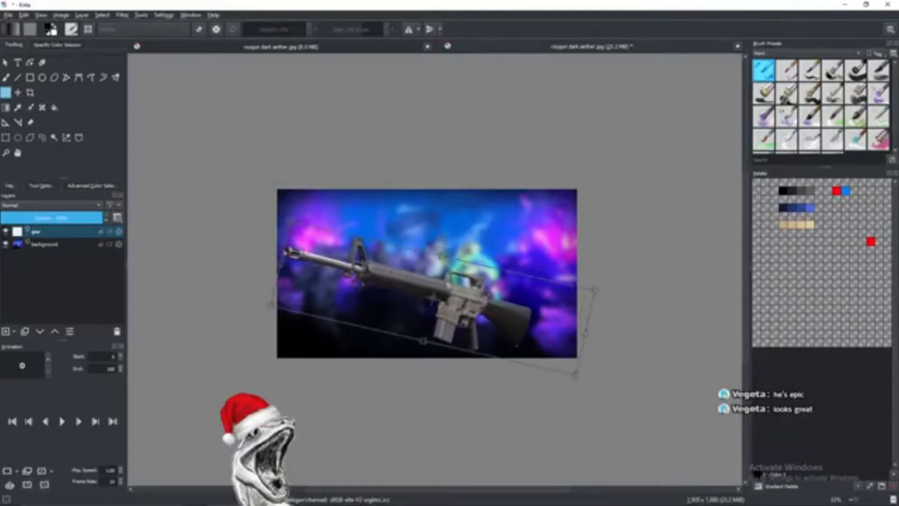
- Mirror the gun layer horizontally so the muzzle faces right, and reposition the tilted rifle within the background image
{"action": "right_click", "coordinate": [340, 287]}
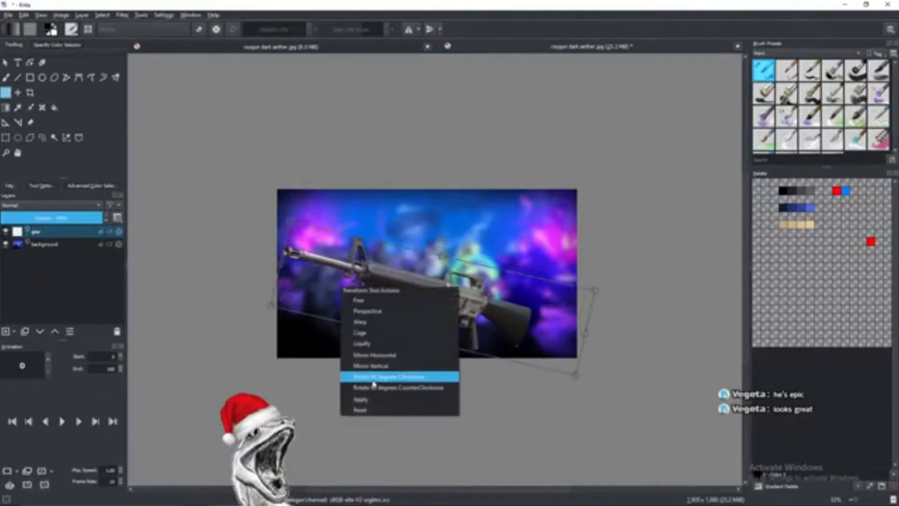
{"action": "left_click", "coordinate": [380, 357]}
{"action": "left_click_drag", "start_coordinate": [513, 220], "coordinate": [530, 235]}
{"action": "left_click_drag", "start_coordinate": [473, 298], "coordinate": [440, 292]}
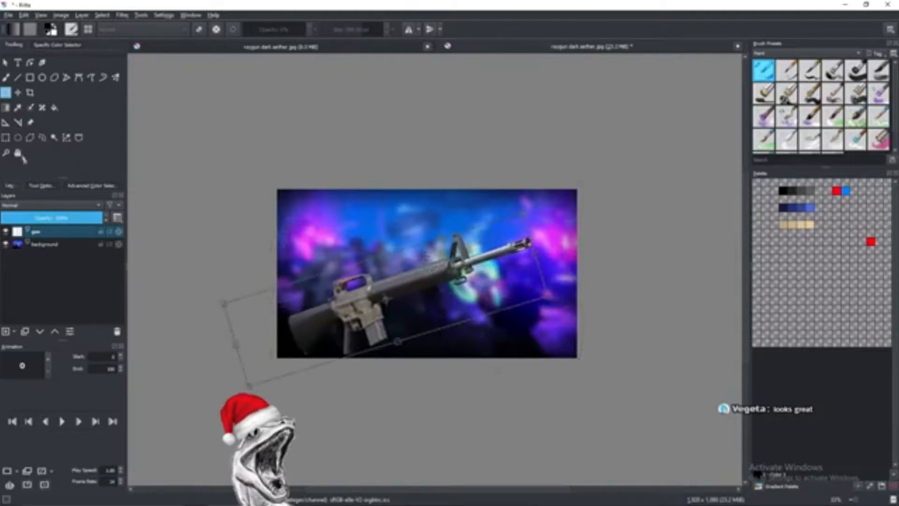
- Add a text object in the image's upper-left area, and set its placeholder text to Calibri at a large title size
{"action": "left_click", "coordinate": [17, 63]}
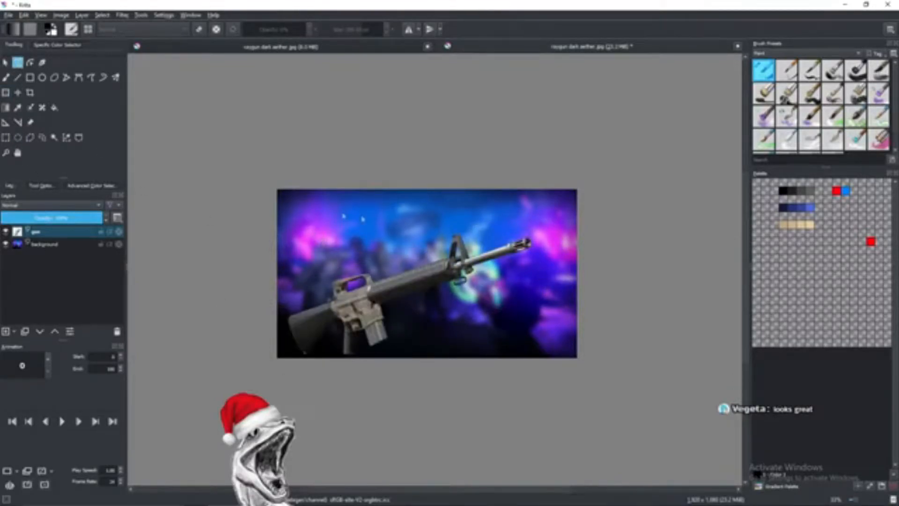
{"action": "left_click", "coordinate": [343, 216]}
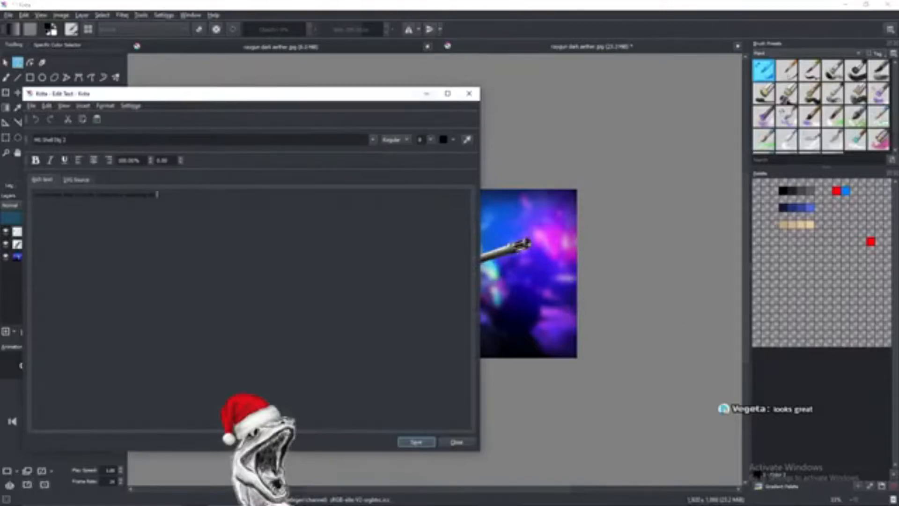
{"action": "key", "text": "ctrl+a"}
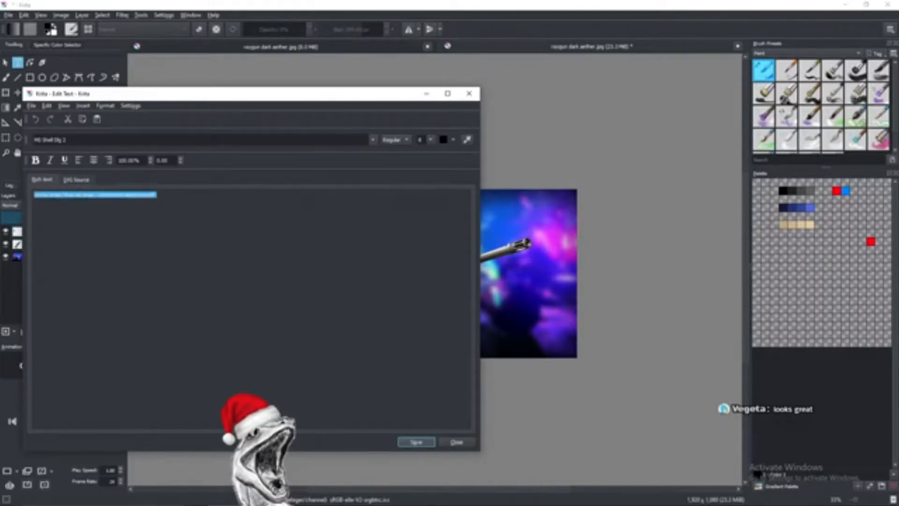
{"action": "left_click", "coordinate": [371, 140]}
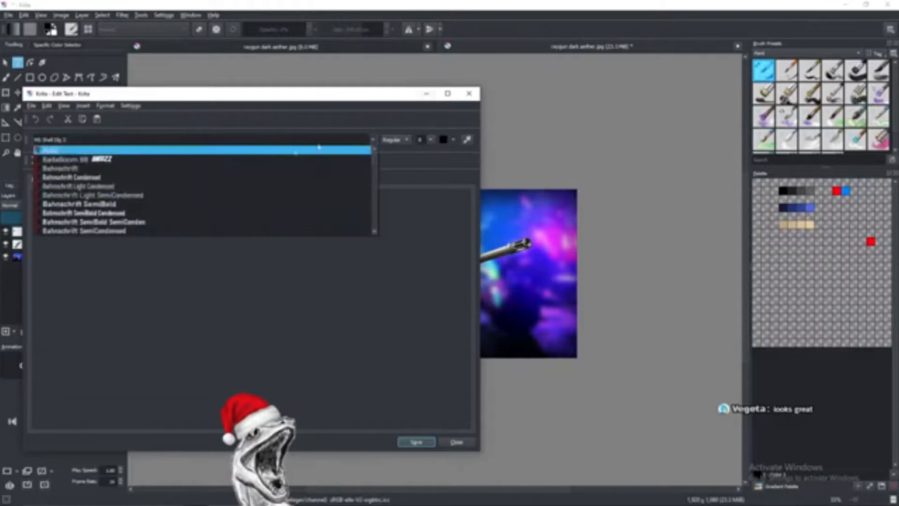
{"action": "scroll", "coordinate": [118, 175], "scroll_direction": "down", "scroll_amount": 3}
{"action": "left_click", "coordinate": [117, 172]}
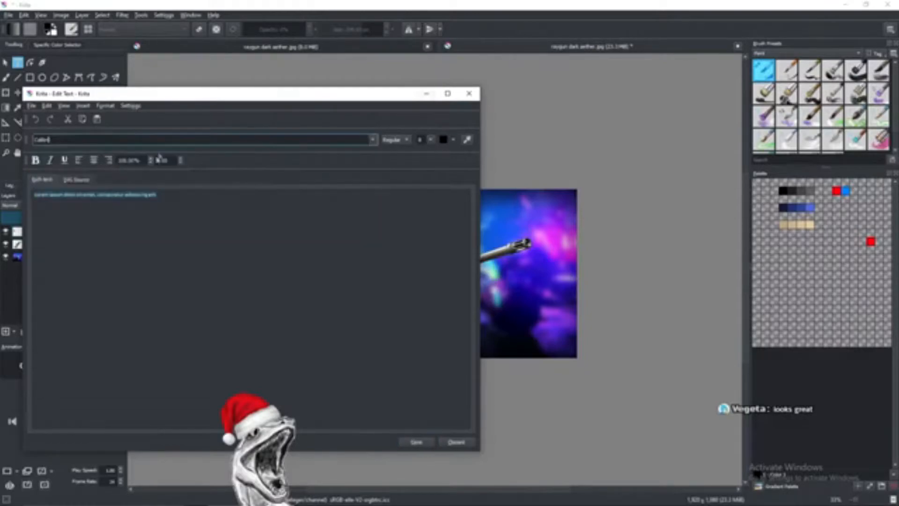
{"action": "left_click", "coordinate": [420, 140]}
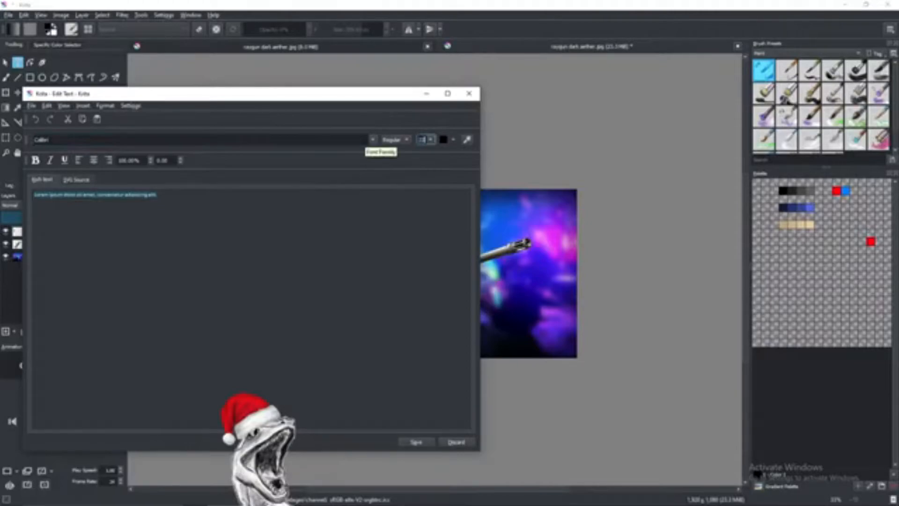
{"action": "key", "text": "Return"}
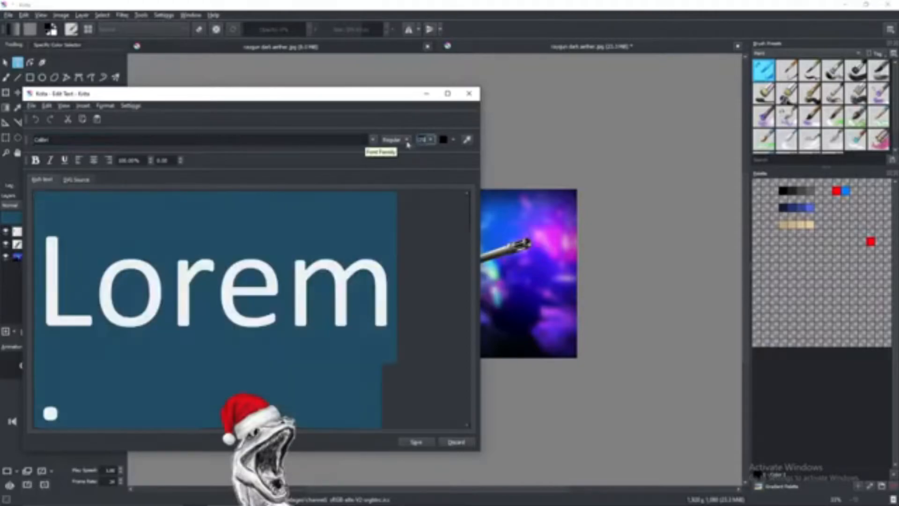
- Make the placeholder text white and bold, and save the formatting to the text object
{"action": "left_click", "coordinate": [452, 140]}
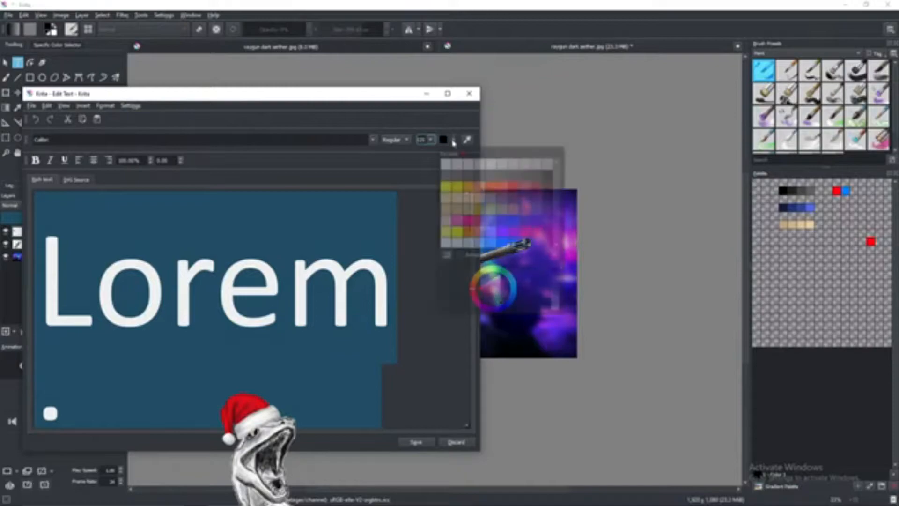
{"action": "left_click", "coordinate": [446, 168]}
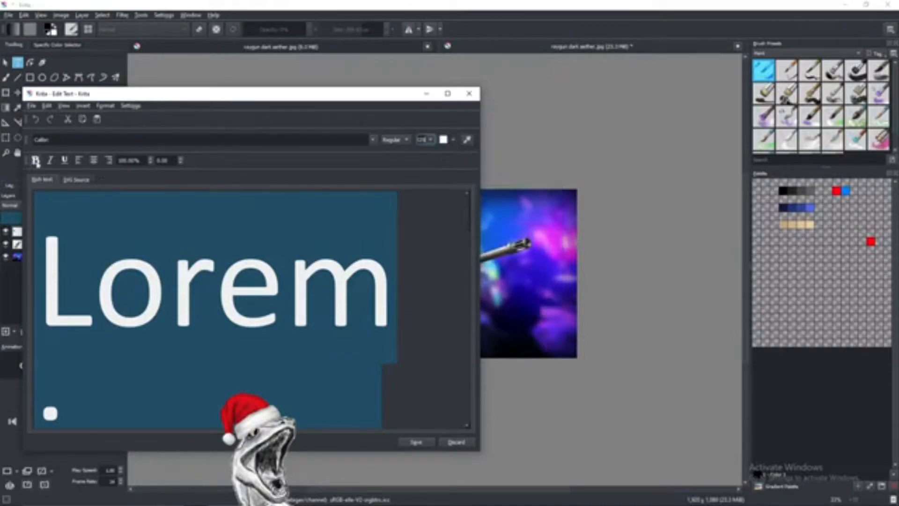
{"action": "left_click", "coordinate": [36, 160]}
{"action": "left_click", "coordinate": [404, 444]}
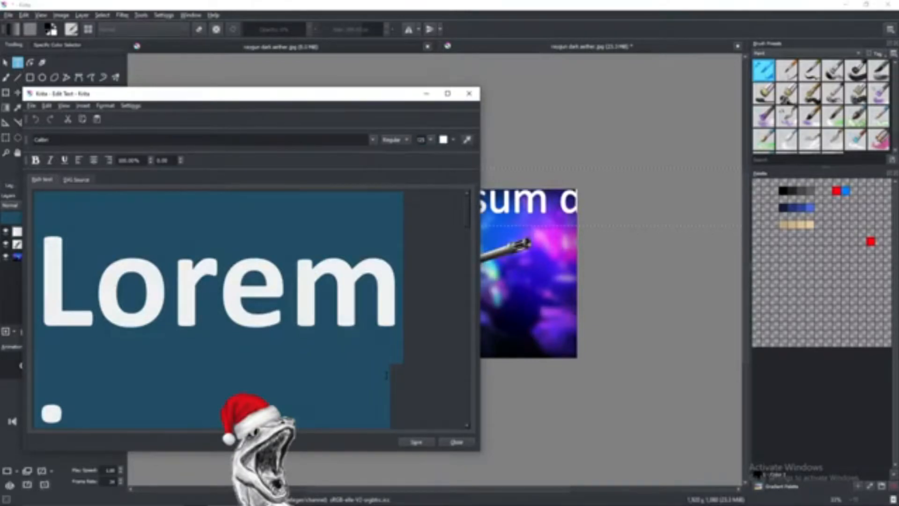
- Delete all of the placeholder text from the text object
{"action": "left_click", "coordinate": [384, 370]}
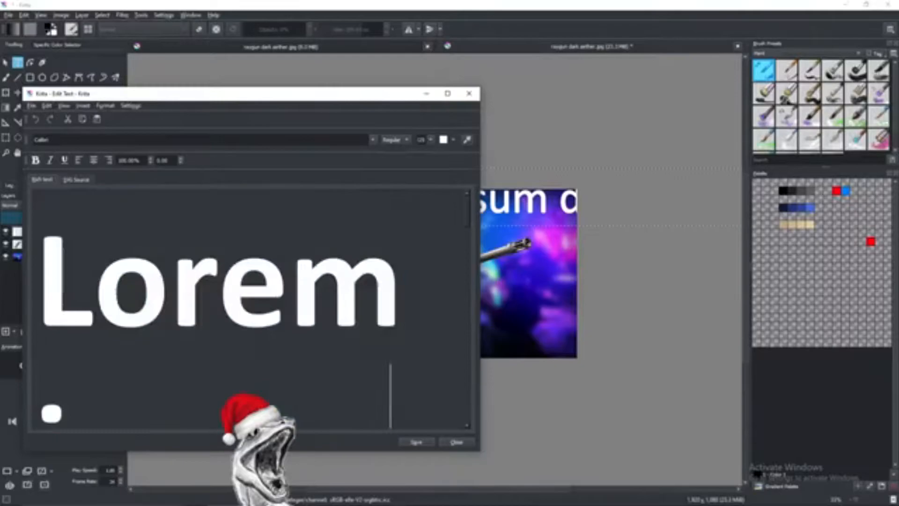
{"action": "scroll", "coordinate": [385, 370], "scroll_direction": "down", "scroll_amount": 20}
{"action": "key", "text": "ctrl+a"}
{"action": "scroll", "coordinate": [251, 309], "scroll_direction": "up", "scroll_amount": 20}
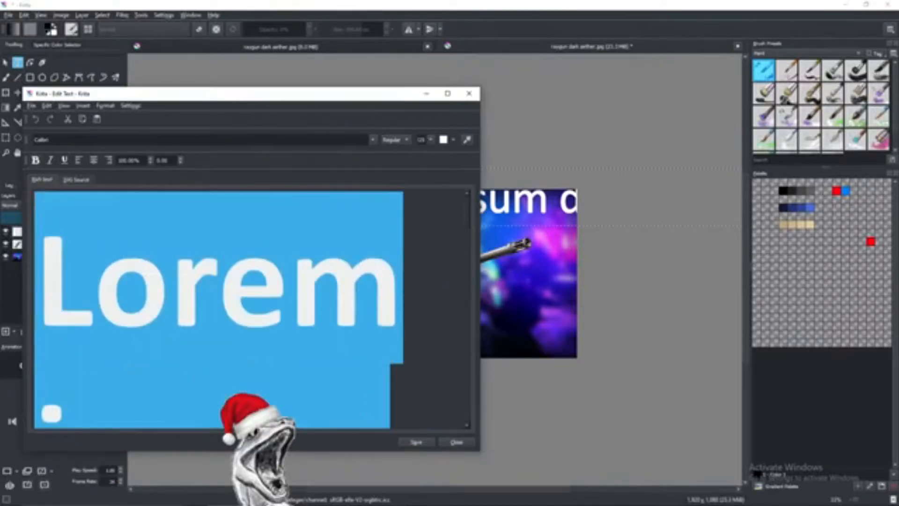
{"action": "type", "text": "dada"}
{"action": "key", "text": "BackSpace"}
{"action": "key", "text": "BackSpace"}
{"action": "key", "text": "BackSpace"}
{"action": "key", "text": "BackSpace"}
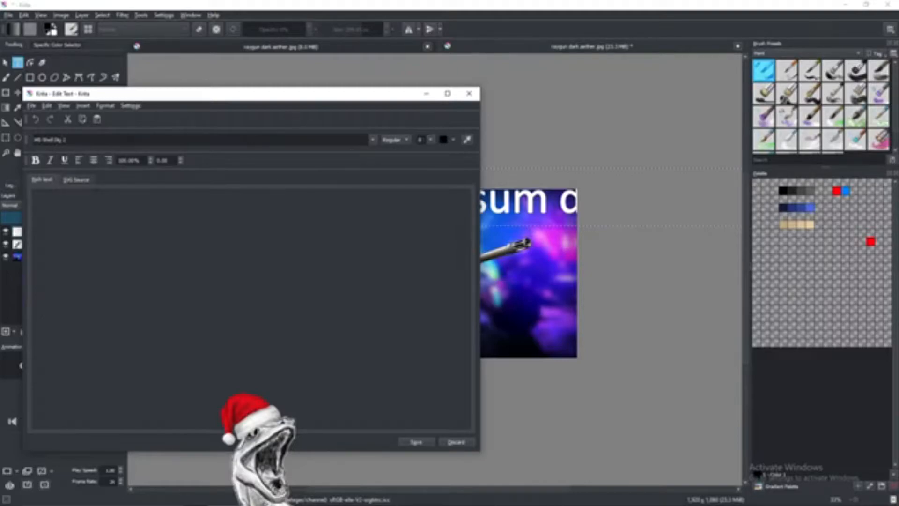
- Choose Calibri and white for the emptied text object, and enter the title "M16 Grind Hype!"
{"action": "left_click", "coordinate": [372, 140]}
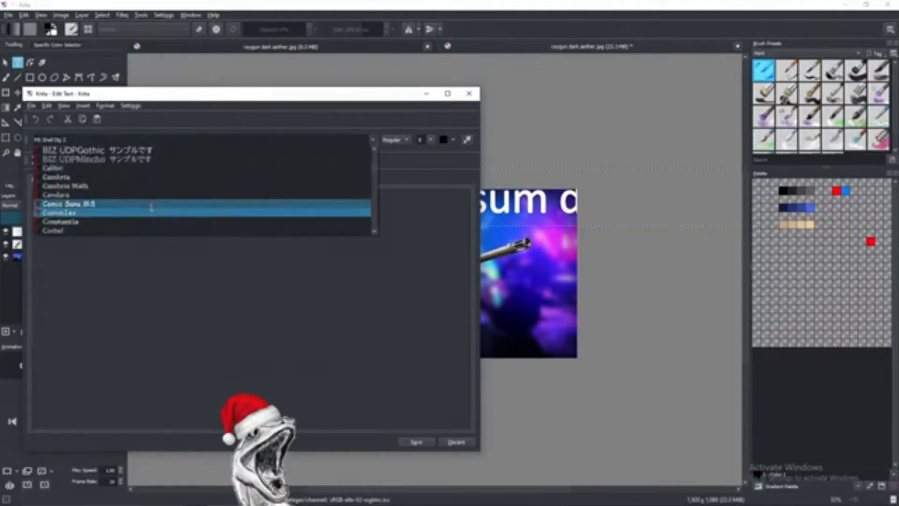
{"action": "left_click", "coordinate": [141, 167]}
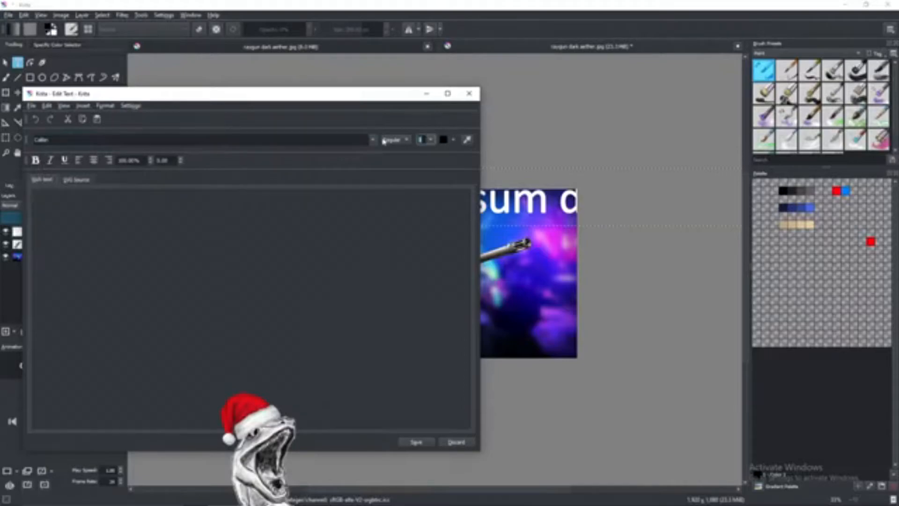
{"action": "left_click", "coordinate": [453, 139]}
{"action": "left_click", "coordinate": [462, 161]}
{"action": "left_click", "coordinate": [88, 205]}
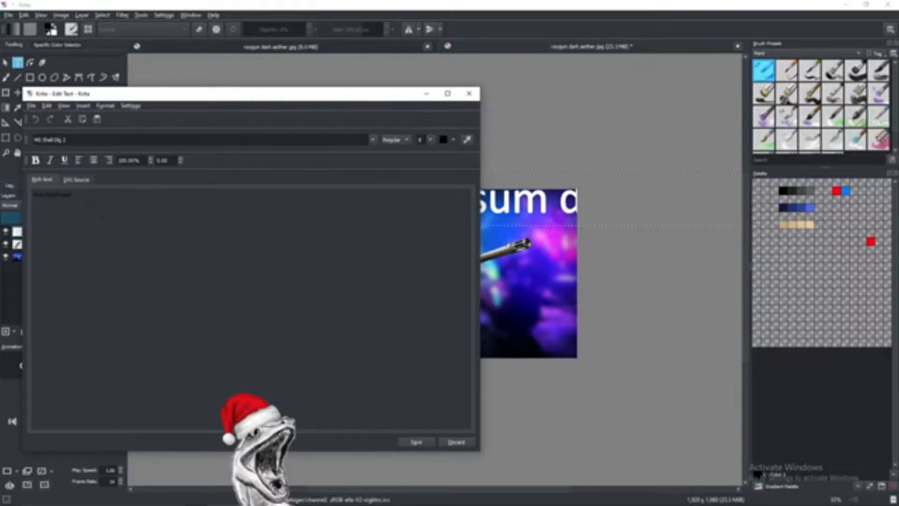
- Format the whole "M16 Grind Hype!" title as bold white Calibri at size 225
{"action": "key", "text": "ctrl+a"}
{"action": "left_click", "coordinate": [374, 140]}
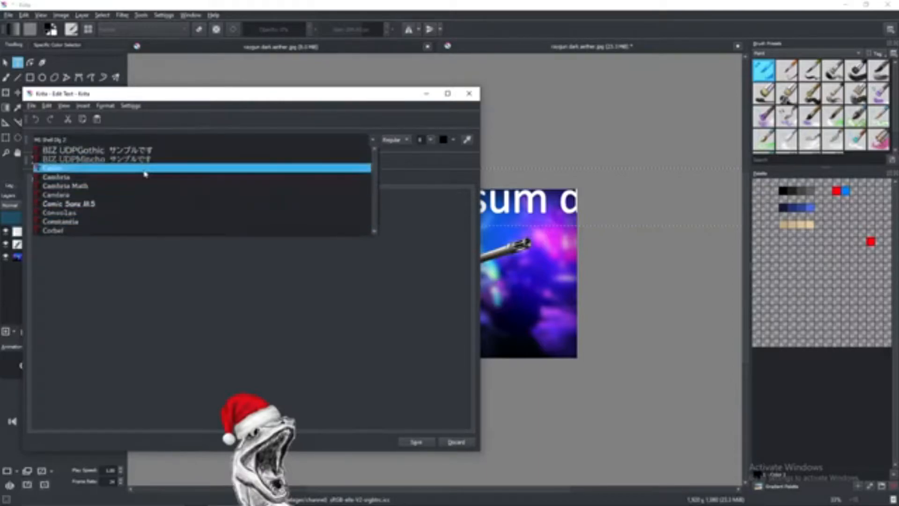
{"action": "left_click", "coordinate": [146, 172]}
{"action": "left_click_drag", "start_coordinate": [423, 140], "coordinate": [406, 140]}
{"action": "type", "text": "125"}
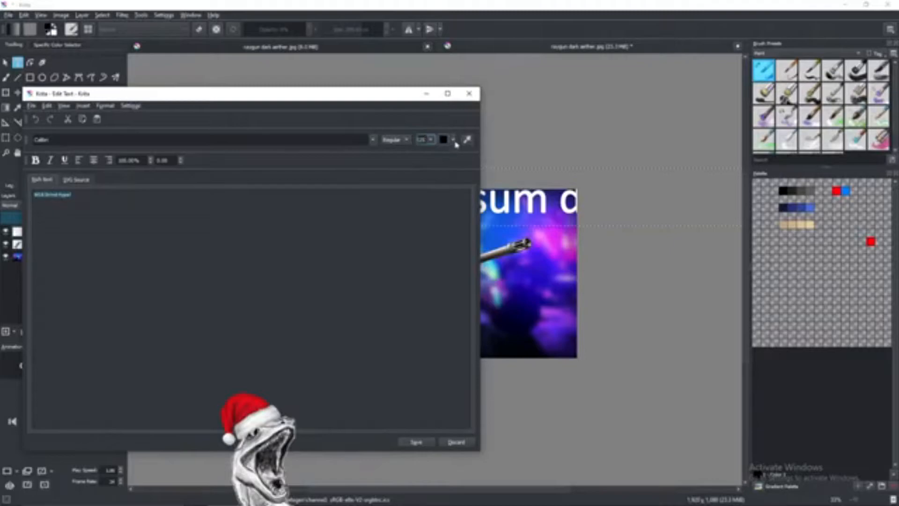
{"action": "left_click", "coordinate": [453, 139]}
{"action": "left_click", "coordinate": [448, 168]}
{"action": "left_click", "coordinate": [35, 160]}
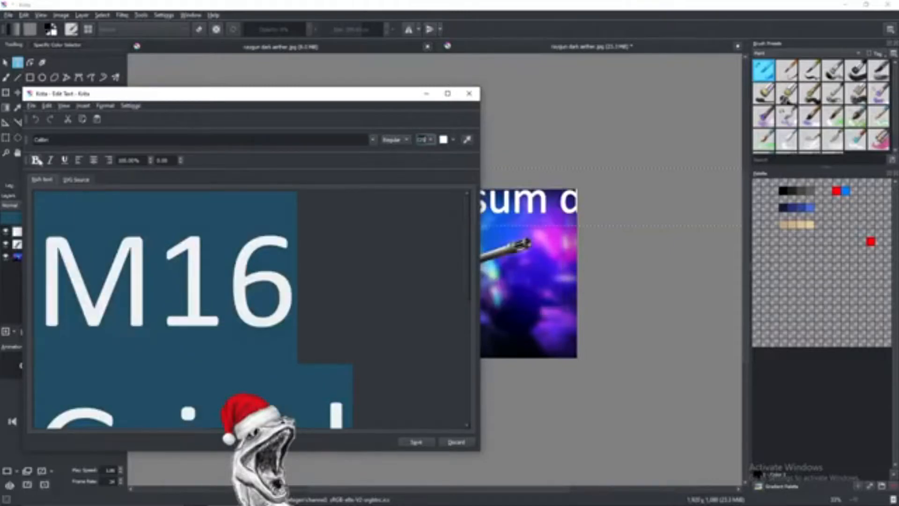
- Save the title text and move it slightly down so it lies inside the image's top edge
{"action": "left_click", "coordinate": [406, 445]}
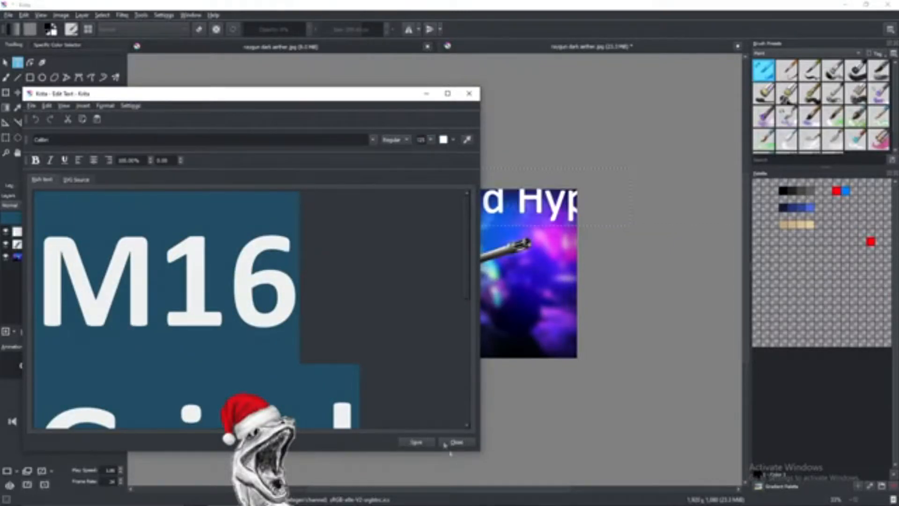
{"action": "left_click", "coordinate": [457, 443]}
{"action": "mouse_move", "coordinate": [420, 192]}
{"action": "left_mouse_down"}
{"action": "mouse_move", "coordinate": [401, 208]}
{"action": "mouse_move", "coordinate": [415, 207]}
{"action": "left_mouse_up"}
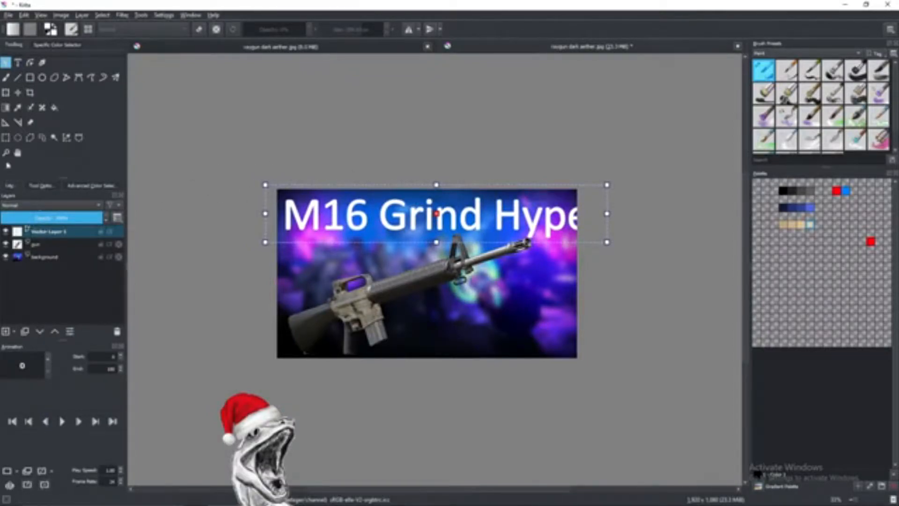
- Load the custom layer styles file and apply its Text Shadow style to the title's vector layer
{"action": "right_click", "coordinate": [33, 232]}
{"action": "left_click", "coordinate": [66, 248]}
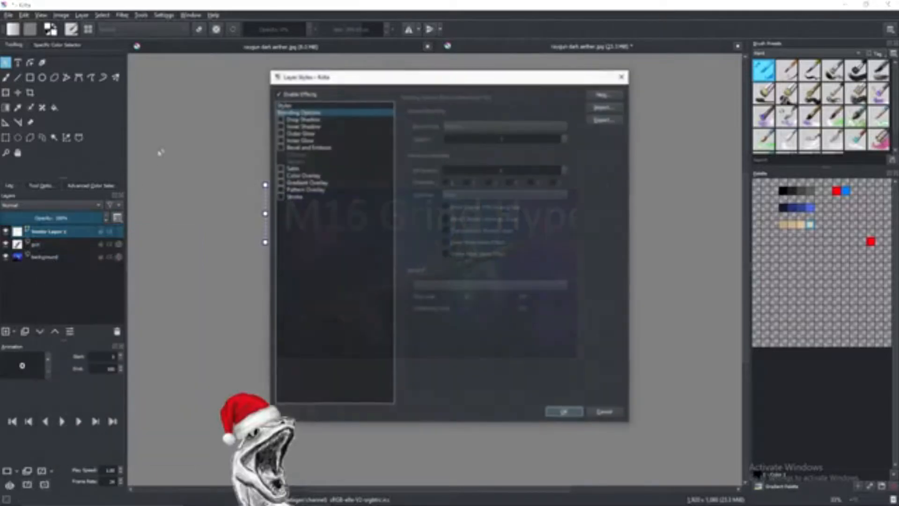
{"action": "left_click", "coordinate": [280, 120]}
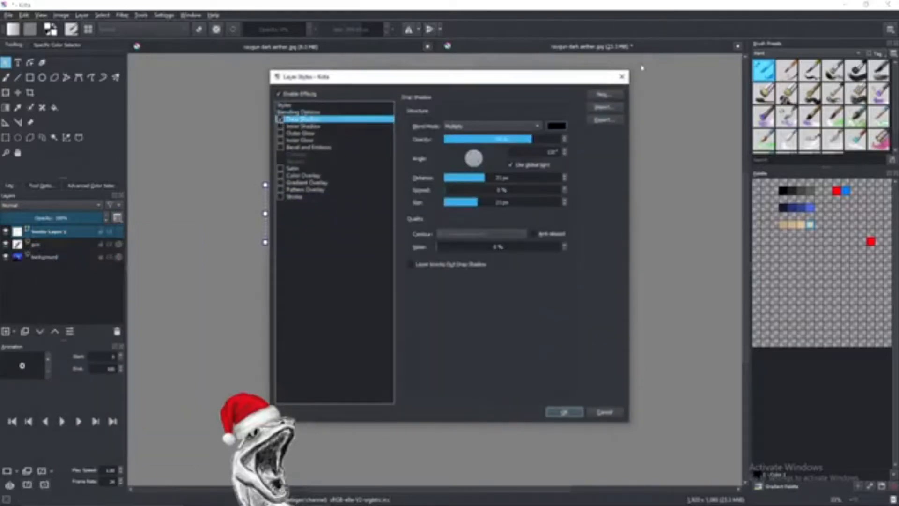
{"action": "left_click", "coordinate": [604, 107]}
{"action": "double_click", "coordinate": [458, 166]}
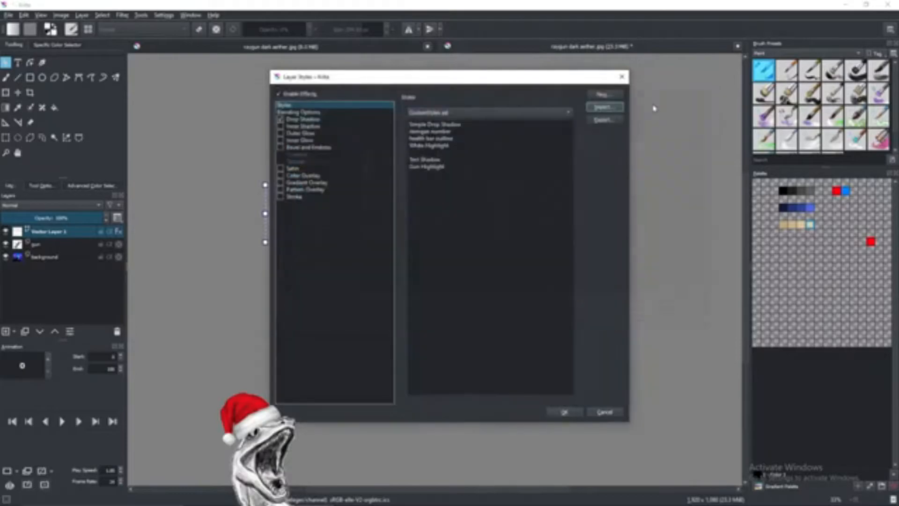
{"action": "left_click", "coordinate": [429, 162]}
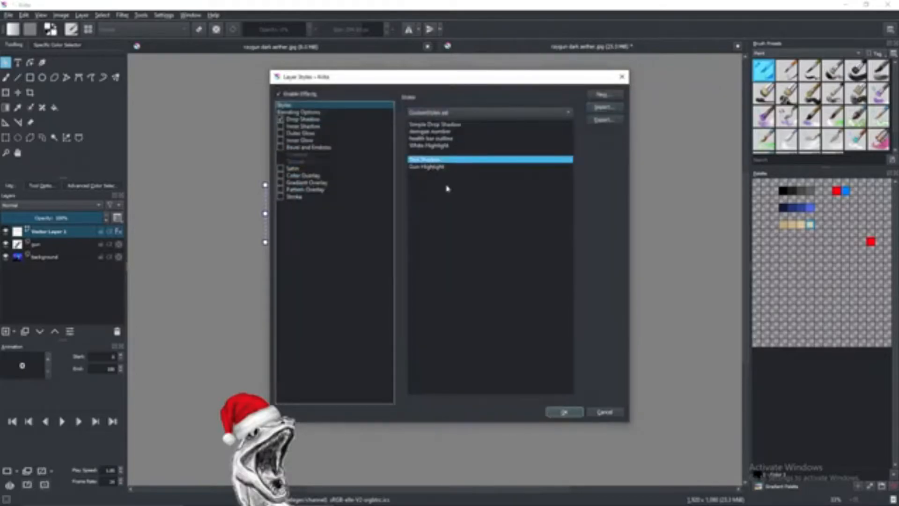
{"action": "left_click", "coordinate": [564, 413]}
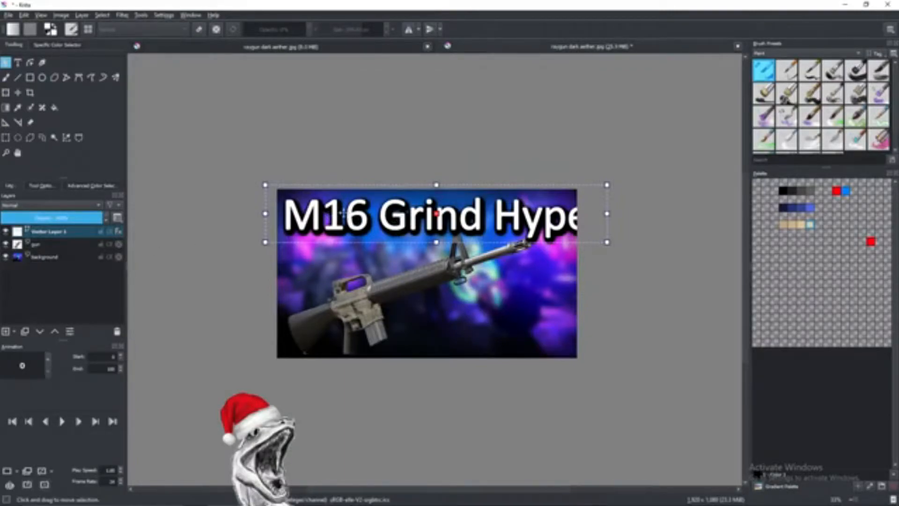
- Reopen the title layer's drop shadow settings, set the distance to 20 px, and uncover the title for previewing
{"action": "right_click", "coordinate": [40, 232]}
{"action": "left_click", "coordinate": [92, 252]}
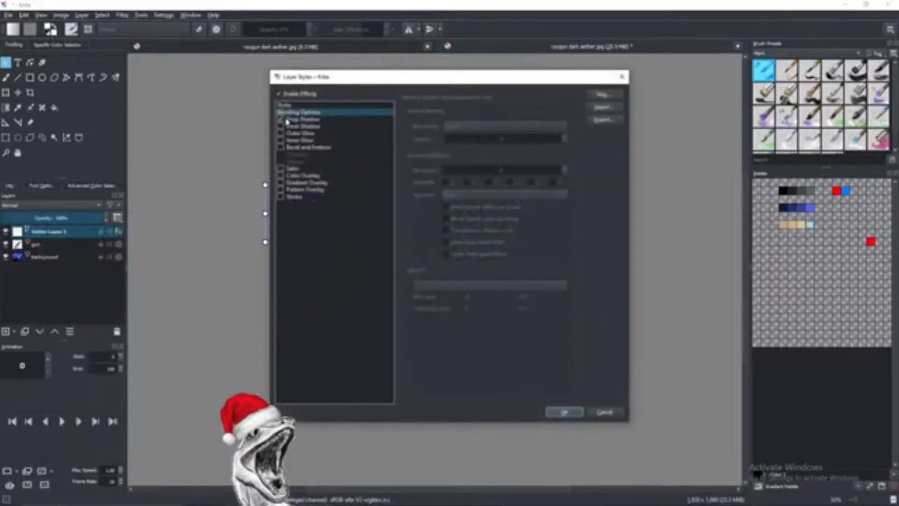
{"action": "left_click", "coordinate": [281, 118]}
{"action": "mouse_move", "coordinate": [486, 180]}
{"action": "left_mouse_down"}
{"action": "mouse_move", "coordinate": [446, 179]}
{"action": "mouse_move", "coordinate": [468, 179]}
{"action": "left_mouse_up"}
{"action": "left_click_drag", "start_coordinate": [514, 85], "coordinate": [287, 112]}
{"action": "left_click", "coordinate": [213, 211]}
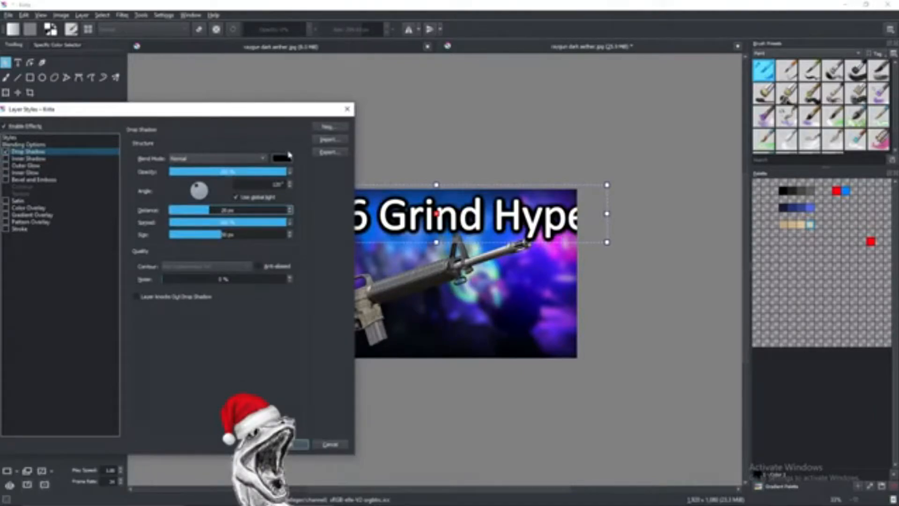
- Try different drop shadow sizes on the title, settle on 48 px, and apply the layer style
{"action": "left_click_drag", "start_coordinate": [227, 235], "coordinate": [204, 237]}
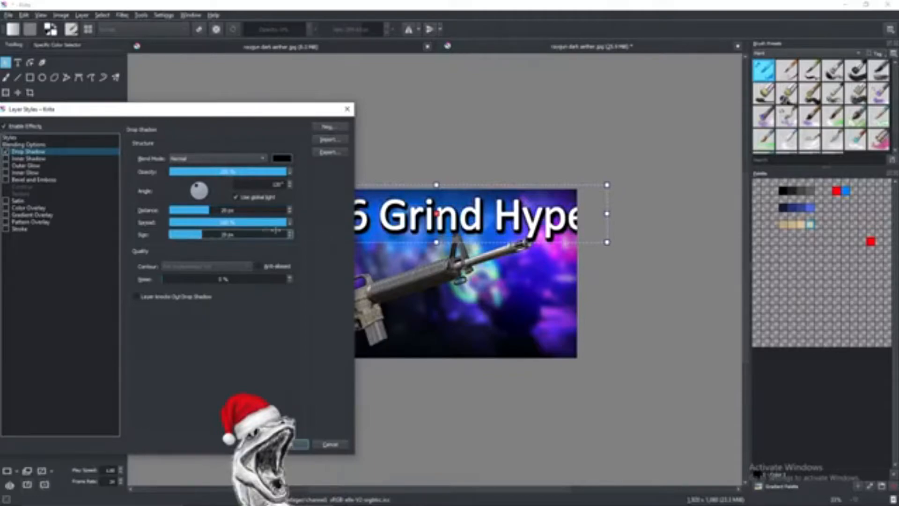
{"action": "left_click_drag", "start_coordinate": [203, 233], "coordinate": [191, 237]}
{"action": "left_click_drag", "start_coordinate": [240, 111], "coordinate": [124, 108]}
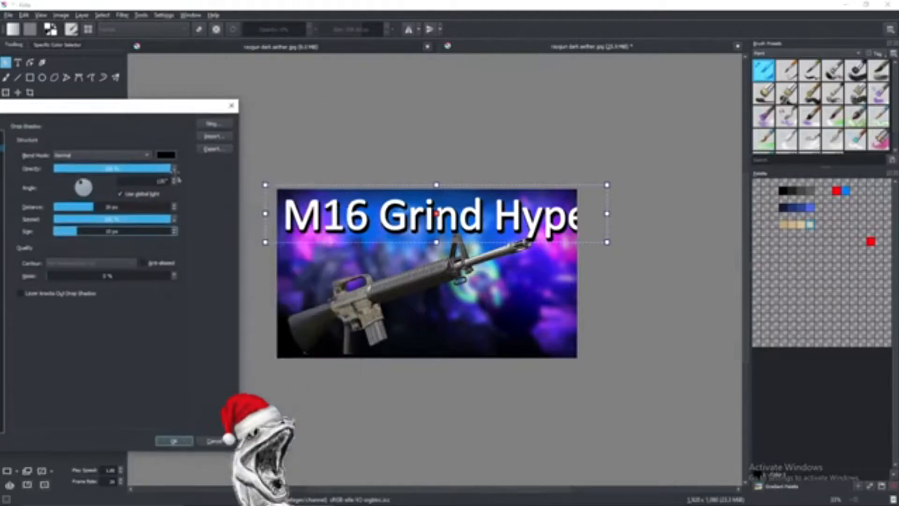
{"action": "left_click_drag", "start_coordinate": [64, 233], "coordinate": [161, 232]}
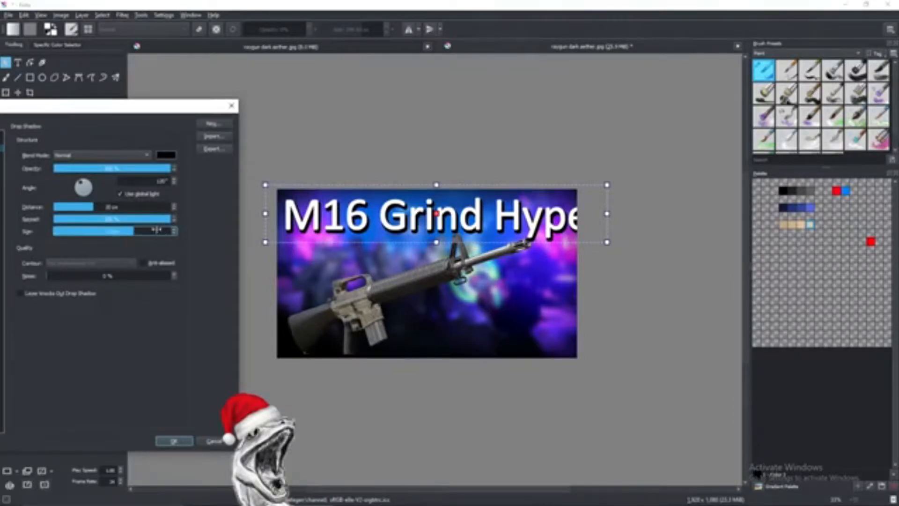
{"action": "mouse_move", "coordinate": [110, 227]}
{"action": "left_mouse_down"}
{"action": "mouse_move", "coordinate": [101, 231]}
{"action": "mouse_move", "coordinate": [123, 231]}
{"action": "mouse_move", "coordinate": [104, 230]}
{"action": "left_mouse_up"}
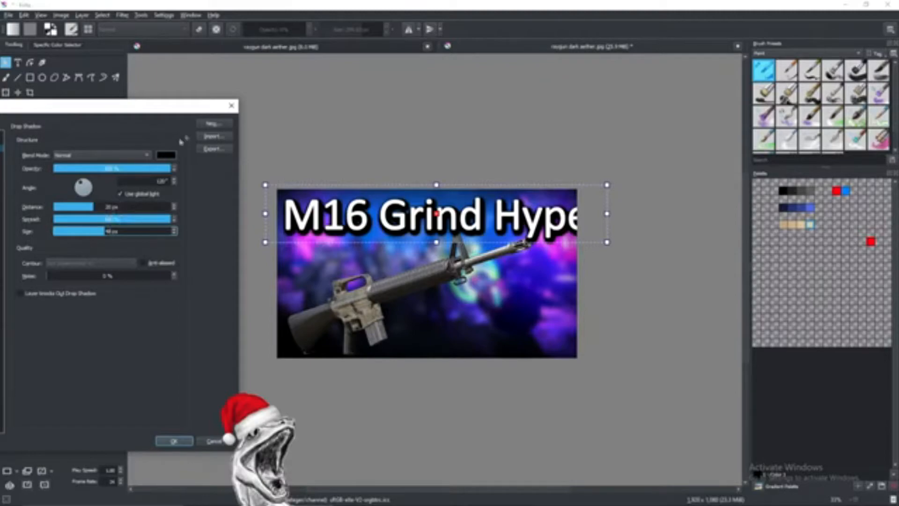
{"action": "left_click", "coordinate": [174, 441]}
- Scale the title down with the Transform tool until it fits the image's width, and position it along the top
{"action": "left_click_drag", "start_coordinate": [417, 209], "coordinate": [360, 232]}
{"action": "key", "text": "ctrl+z"}
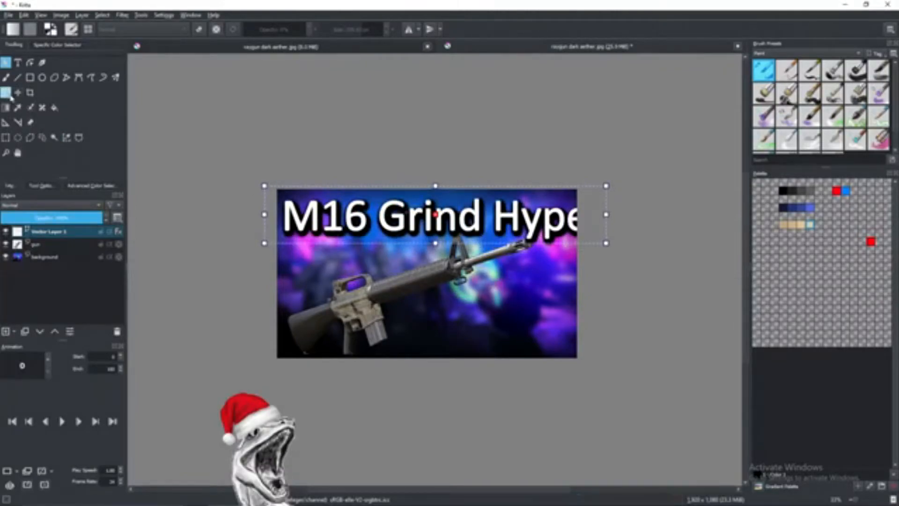
{"action": "left_click", "coordinate": [9, 94]}
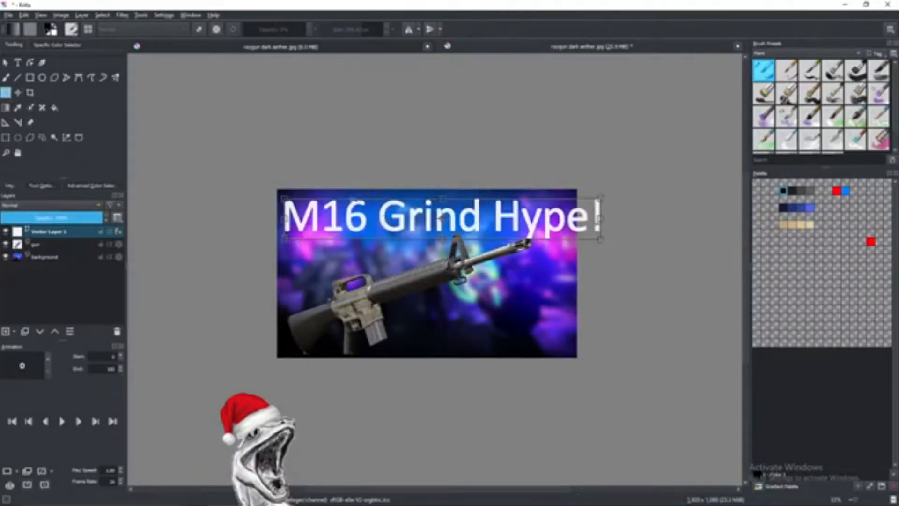
{"action": "left_click_drag", "start_coordinate": [284, 200], "coordinate": [289, 200]}
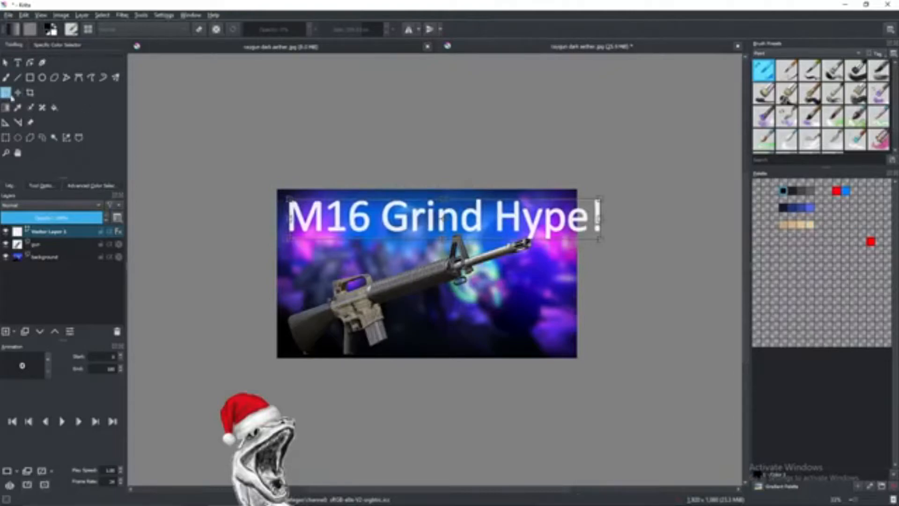
{"action": "left_click_drag", "start_coordinate": [290, 200], "coordinate": [333, 204]}
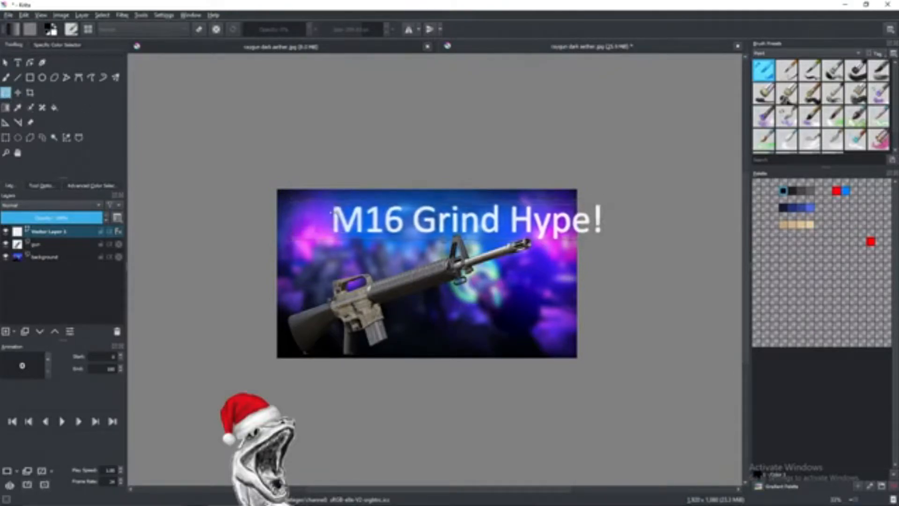
{"action": "left_click_drag", "start_coordinate": [400, 222], "coordinate": [366, 219]}
{"action": "left_click_drag", "start_coordinate": [303, 200], "coordinate": [280, 193]}
{"action": "mouse_move", "coordinate": [380, 225]}
{"action": "left_mouse_down"}
{"action": "mouse_move", "coordinate": [391, 227]}
{"action": "mouse_move", "coordinate": [382, 224]}
{"action": "left_mouse_up"}
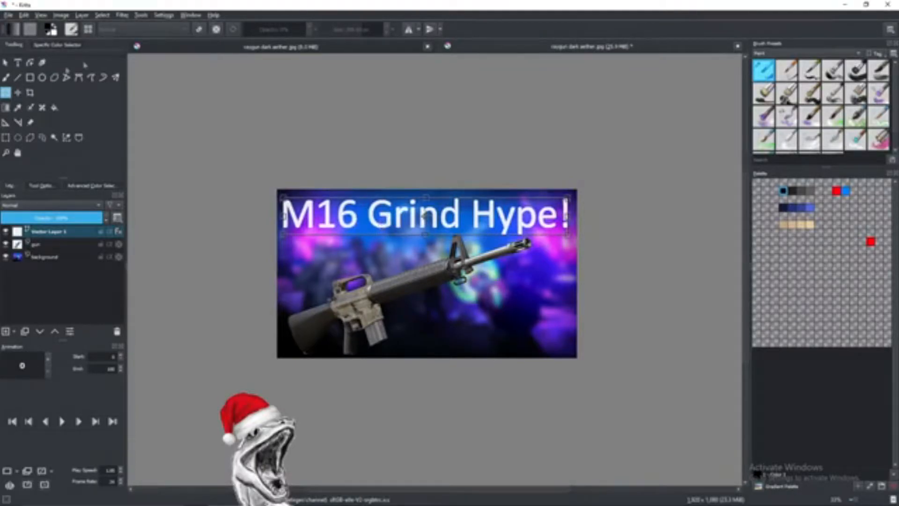
{"action": "left_click", "coordinate": [6, 62]}
- Examine the thumbnail at small and large zoom levels to judge the title's legibility and overall composition
{"action": "scroll", "coordinate": [490, 271], "scroll_direction": "down", "scroll_amount": 3}
{"action": "scroll", "coordinate": [497, 280], "scroll_direction": "up", "scroll_amount": 3}
{"action": "scroll", "coordinate": [496, 280], "scroll_direction": "down", "scroll_amount": 3}
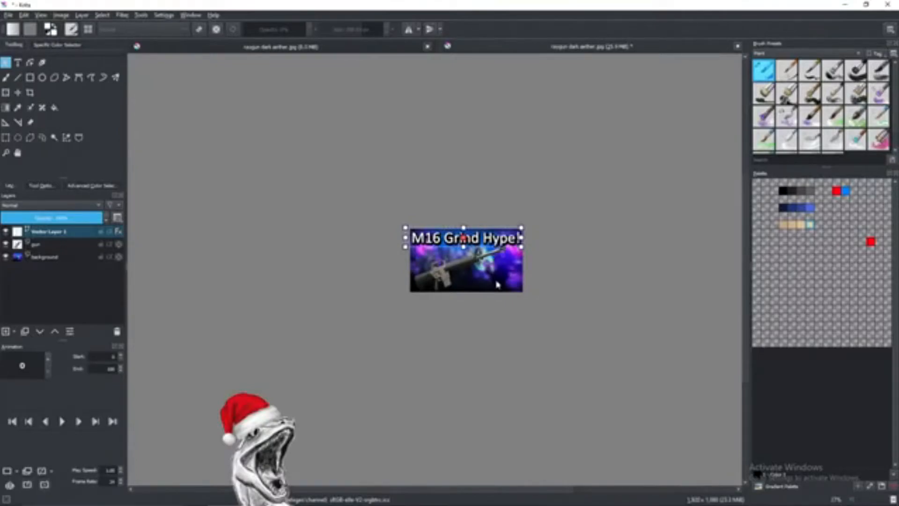
{"action": "scroll", "coordinate": [498, 284], "scroll_direction": "up", "scroll_amount": 5}
{"action": "scroll", "coordinate": [487, 253], "scroll_direction": "down", "scroll_amount": 4}
{"action": "left_click_drag", "start_coordinate": [449, 185], "coordinate": [468, 219]}
{"action": "scroll", "coordinate": [449, 248], "scroll_direction": "up", "scroll_amount": 5}
{"action": "scroll", "coordinate": [466, 250], "scroll_direction": "down", "scroll_amount": 6}
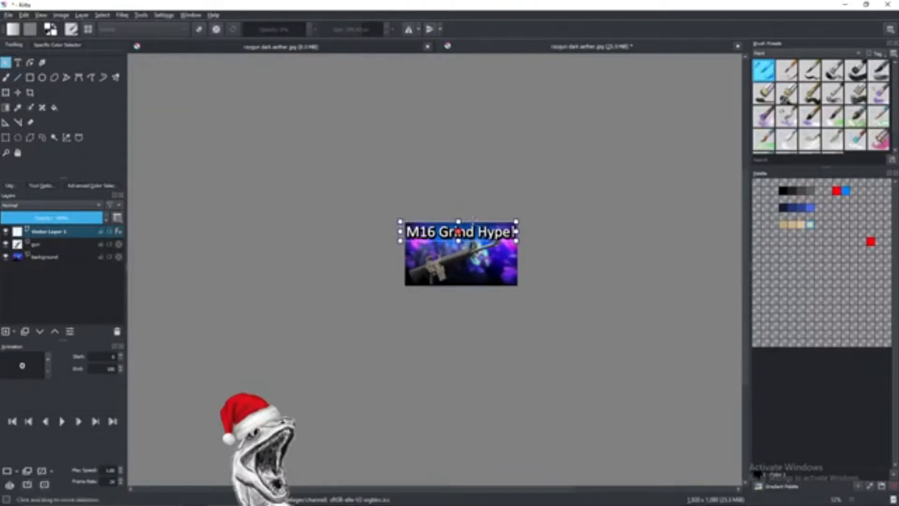
{"action": "scroll", "coordinate": [438, 235], "scroll_direction": "up", "scroll_amount": 3}
{"action": "scroll", "coordinate": [445, 244], "scroll_direction": "up", "scroll_amount": 2}
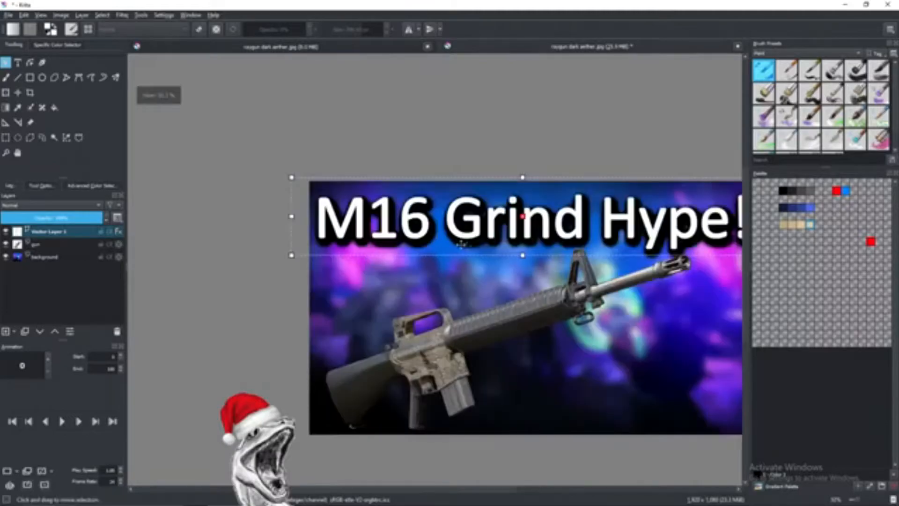
{"action": "scroll", "coordinate": [526, 256], "scroll_direction": "down", "scroll_amount": 3}
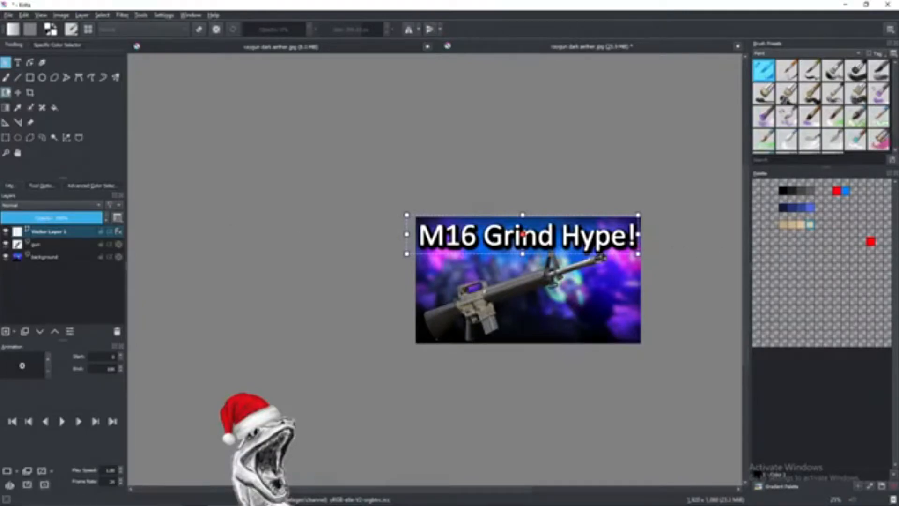
- Break the title so "Hype!" starts a second line, reduce the line spacing to 90%, and save the text
{"action": "left_click", "coordinate": [18, 62]}
{"action": "left_click", "coordinate": [445, 238]}
{"action": "left_click", "coordinate": [382, 306]}
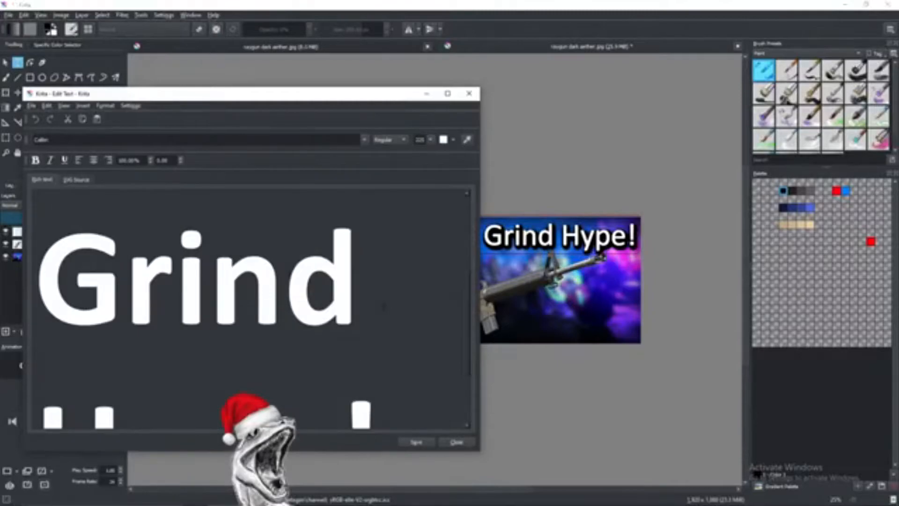
{"action": "key", "text": "Return"}
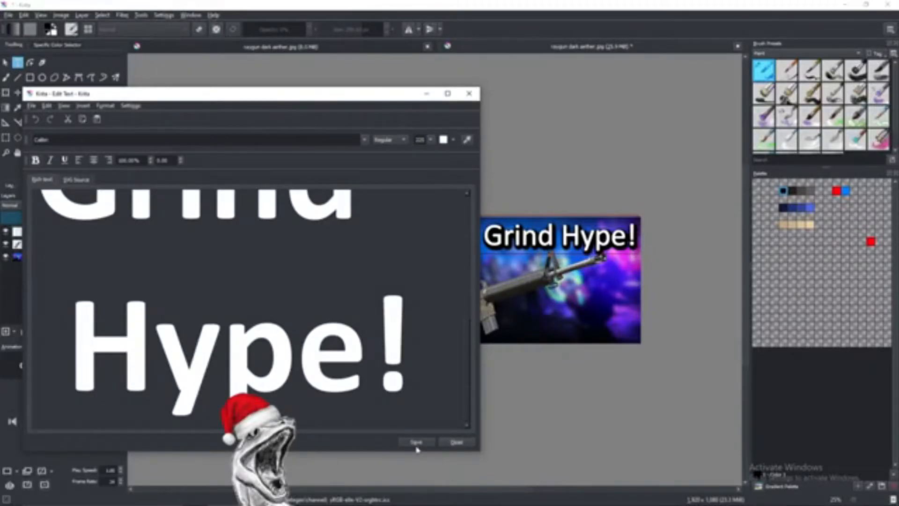
{"action": "left_click", "coordinate": [416, 443]}
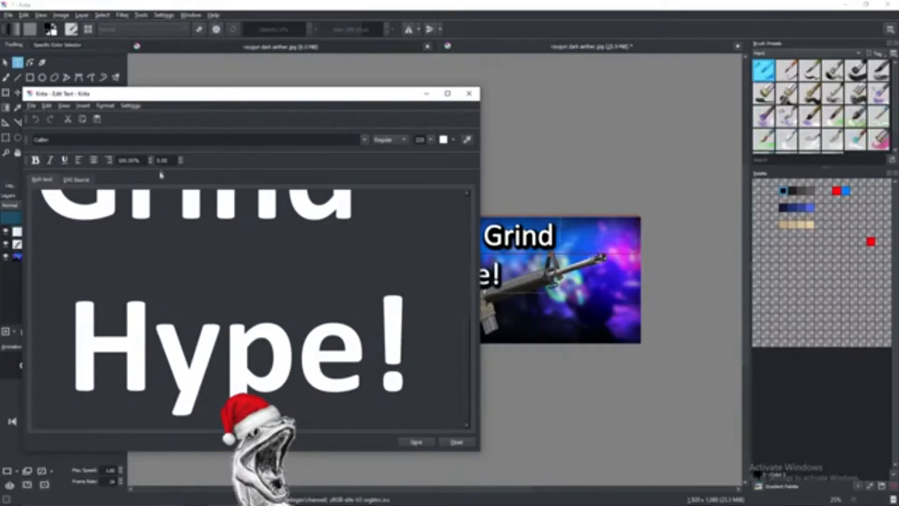
{"action": "left_click", "coordinate": [150, 162]}
{"action": "left_click", "coordinate": [414, 443]}
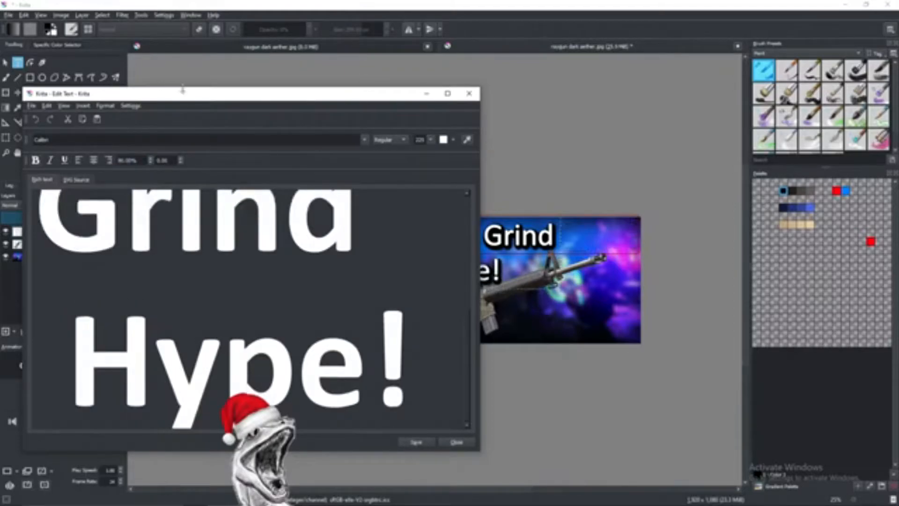
- Delete the leading space before "Hype!", right-align the title text, and save it
{"action": "left_click_drag", "start_coordinate": [183, 90], "coordinate": [246, 84]}
{"action": "left_click", "coordinate": [144, 319]}
{"action": "key", "text": "BackSpace"}
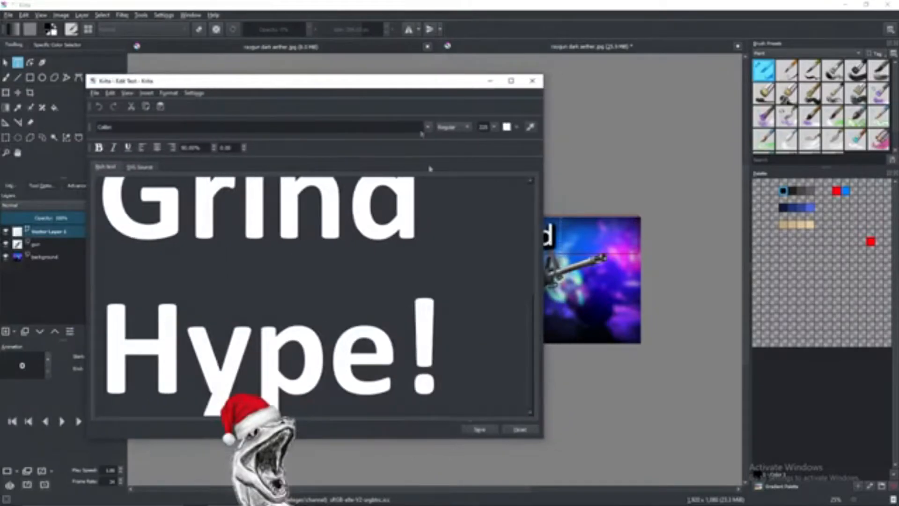
{"action": "left_click_drag", "start_coordinate": [423, 83], "coordinate": [336, 91]}
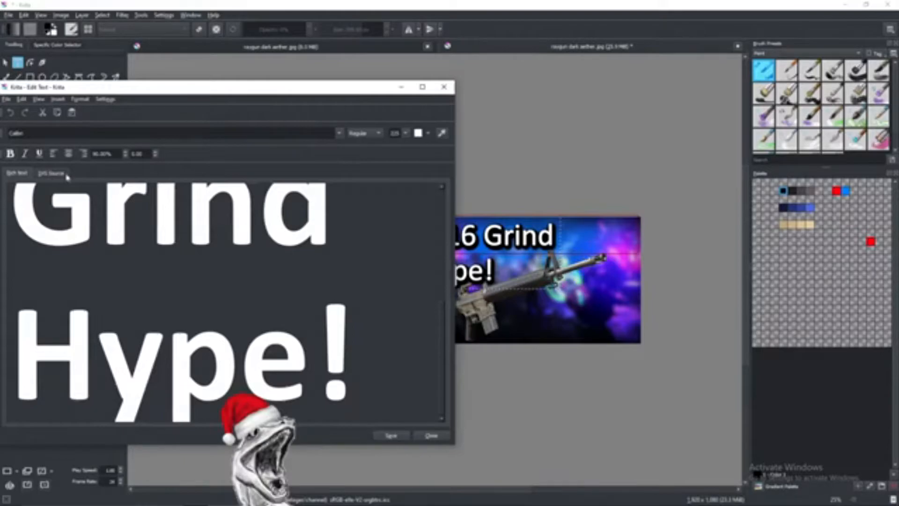
{"action": "left_click", "coordinate": [83, 153]}
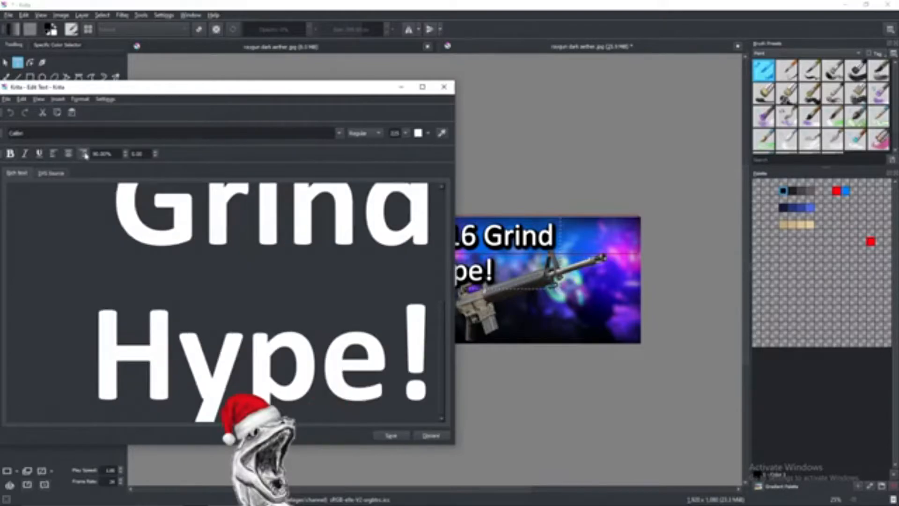
{"action": "left_click", "coordinate": [388, 440]}
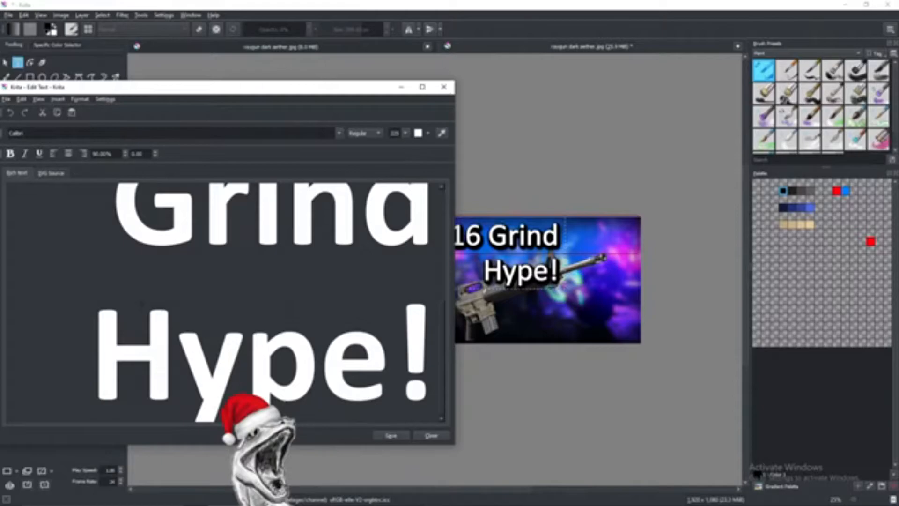
- Set the font size of the whole title to 250, save the text, and close the text editor
{"action": "key", "text": "ctrl+a"}
{"action": "left_click_drag", "start_coordinate": [400, 133], "coordinate": [394, 133]}
{"action": "type", "text": "50"}
{"action": "key", "text": "Return"}
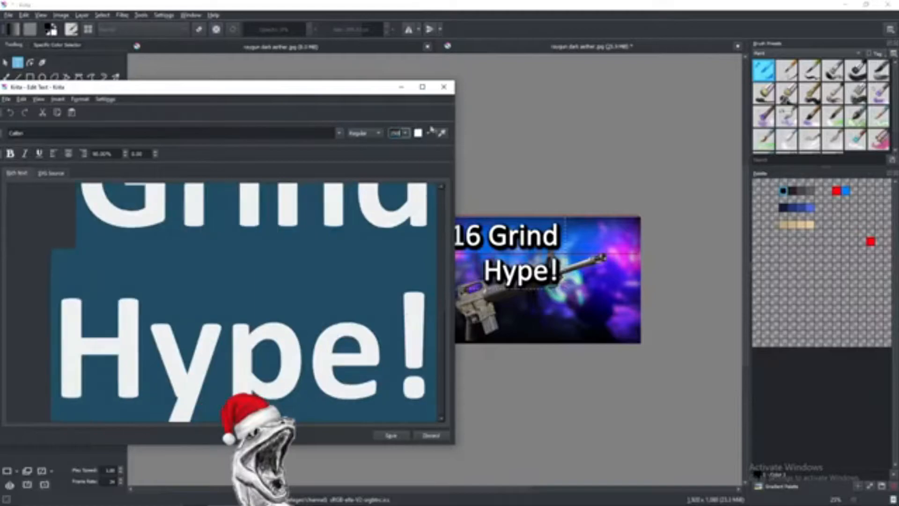
{"action": "left_click", "coordinate": [408, 436]}
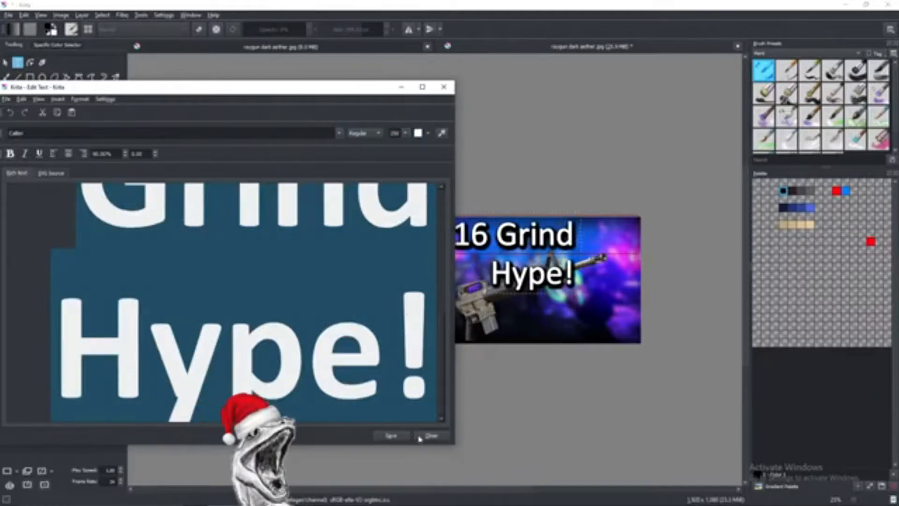
{"action": "left_click", "coordinate": [420, 436]}
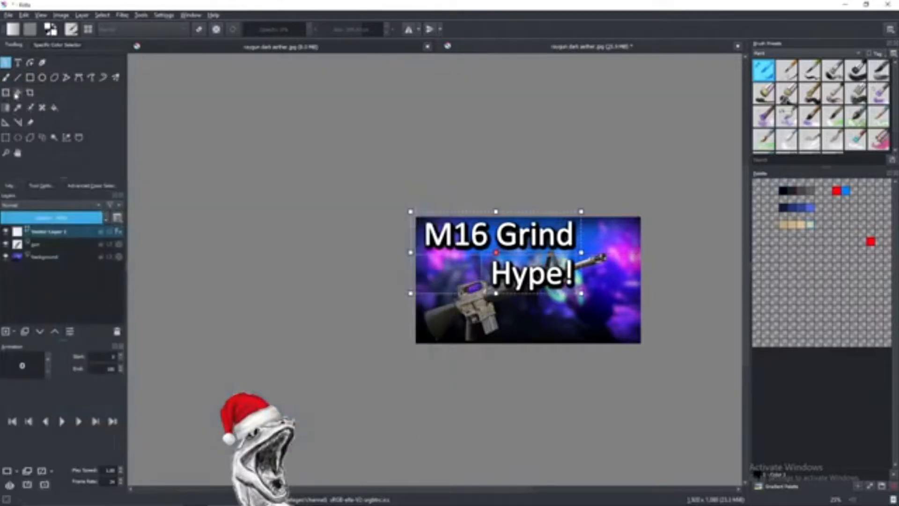
- Move the title to the image's upper-right corner and place its layer directly beneath the gun layer
{"action": "left_click_drag", "start_coordinate": [445, 228], "coordinate": [484, 233]}
{"action": "left_click_drag", "start_coordinate": [549, 253], "coordinate": [549, 253]}
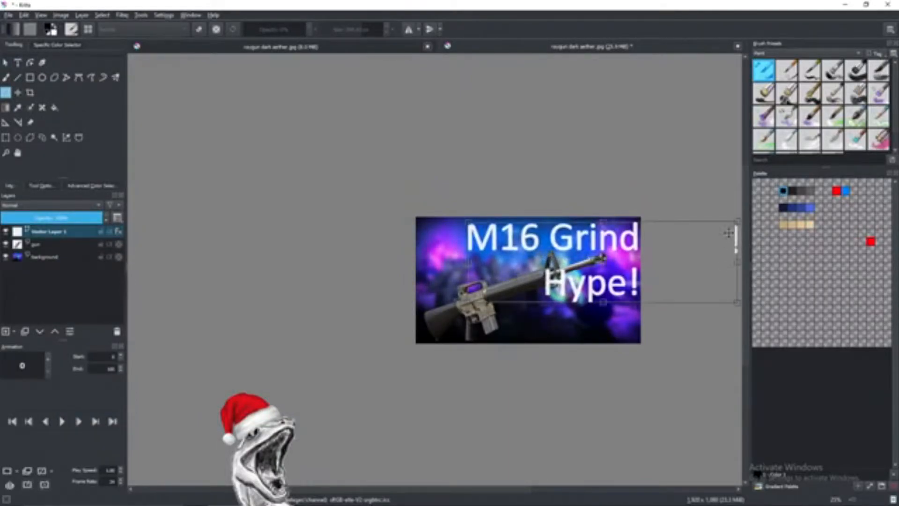
{"action": "left_click_drag", "start_coordinate": [708, 235], "coordinate": [706, 237]}
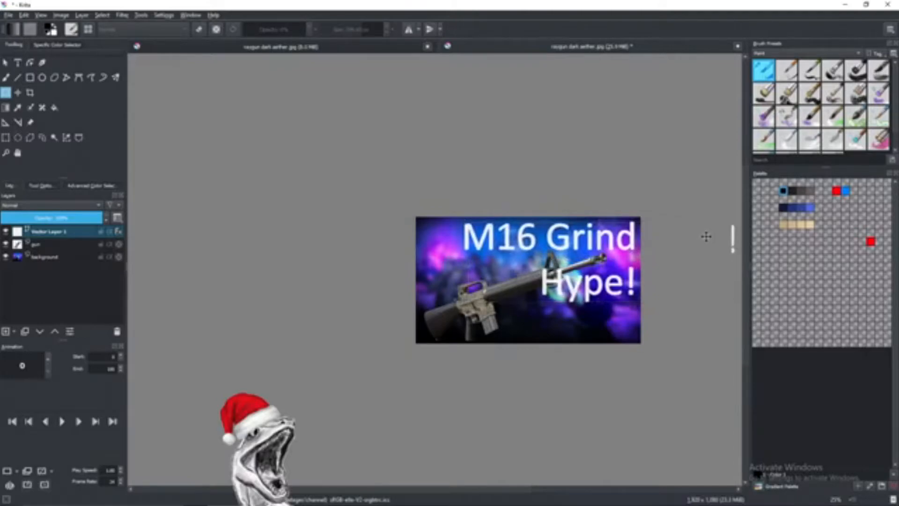
{"action": "left_click", "coordinate": [6, 62]}
{"action": "left_click", "coordinate": [483, 227]}
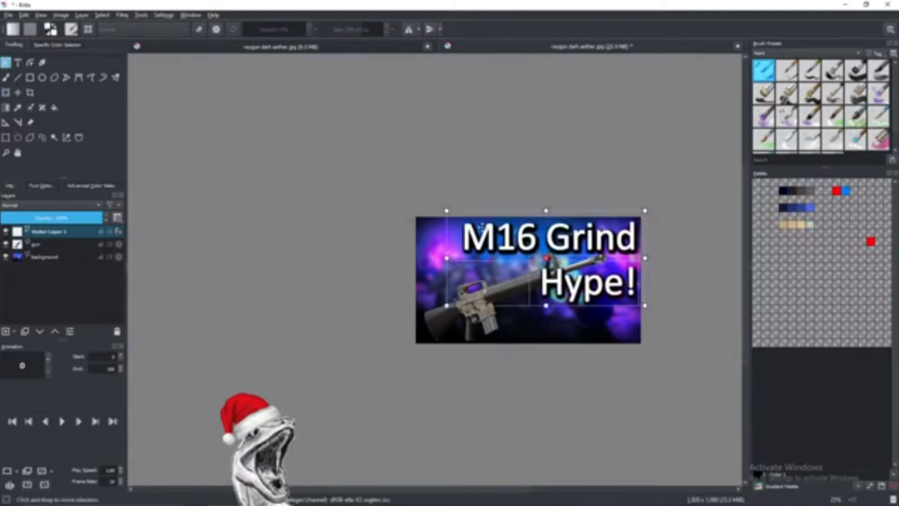
{"action": "left_click_drag", "start_coordinate": [50, 233], "coordinate": [60, 244]}
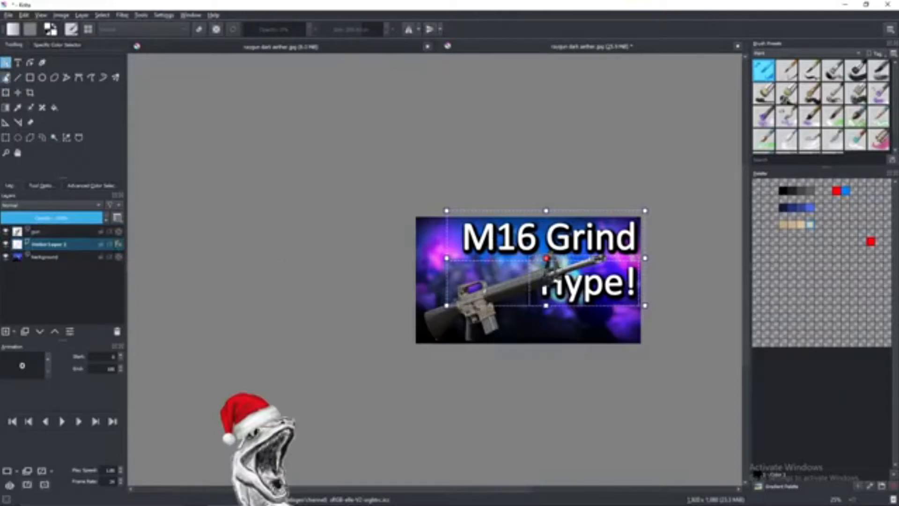
{"action": "left_click", "coordinate": [304, 232]}
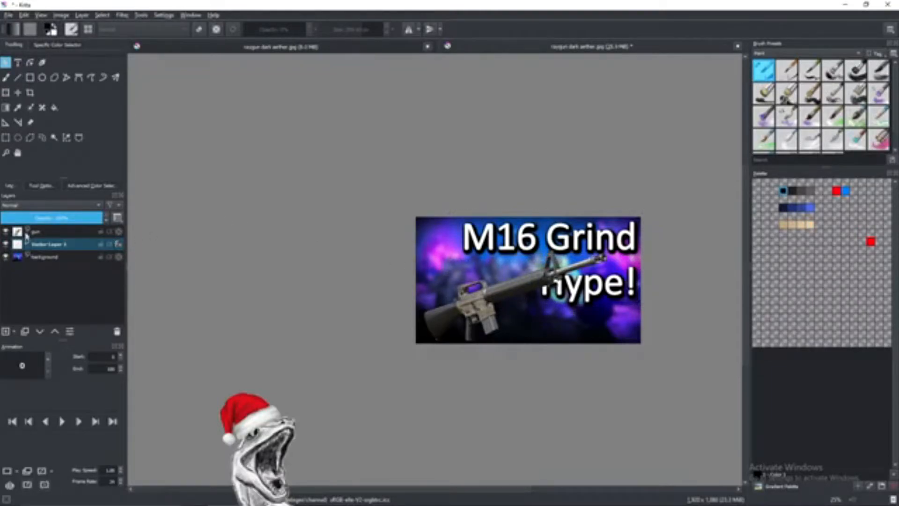
- Enlarge the rifle slightly and rotate it a little clockwise with the Transform tool on the gun layer
{"action": "left_click", "coordinate": [5, 93]}
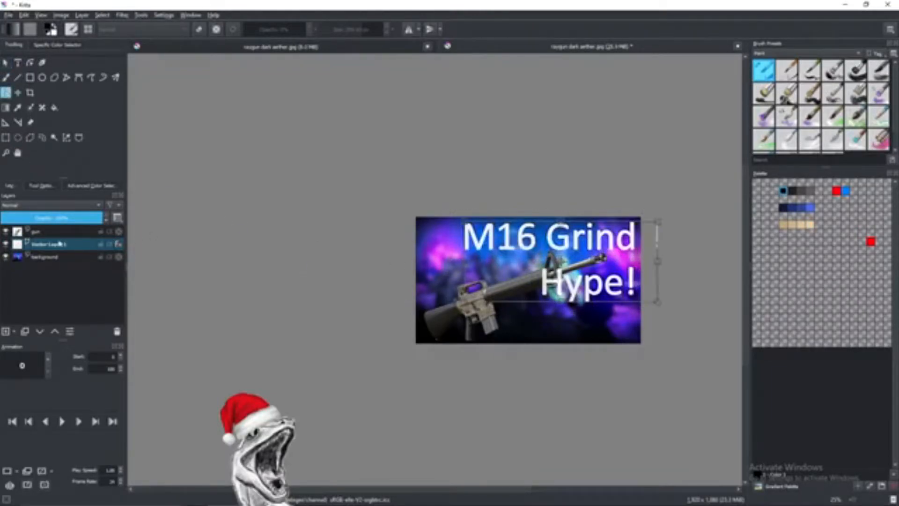
{"action": "left_click", "coordinate": [46, 231]}
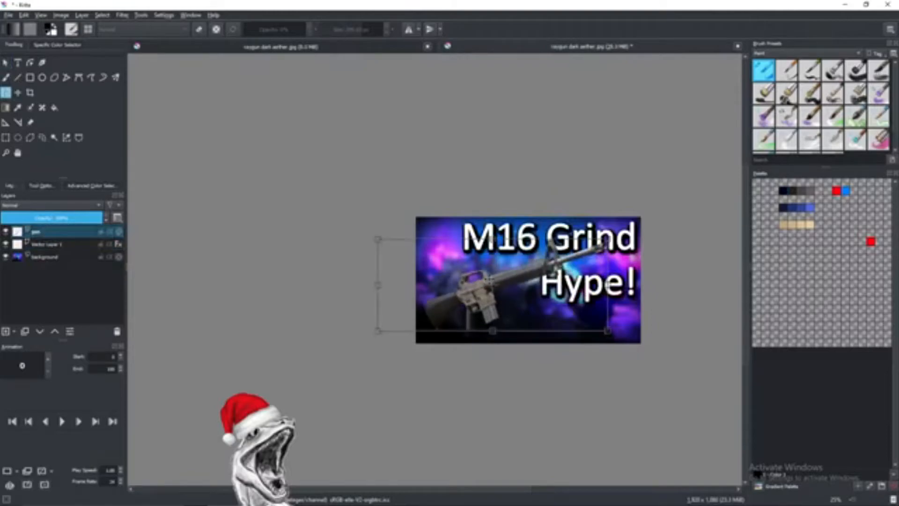
{"action": "left_click_drag", "start_coordinate": [612, 236], "coordinate": [614, 242]}
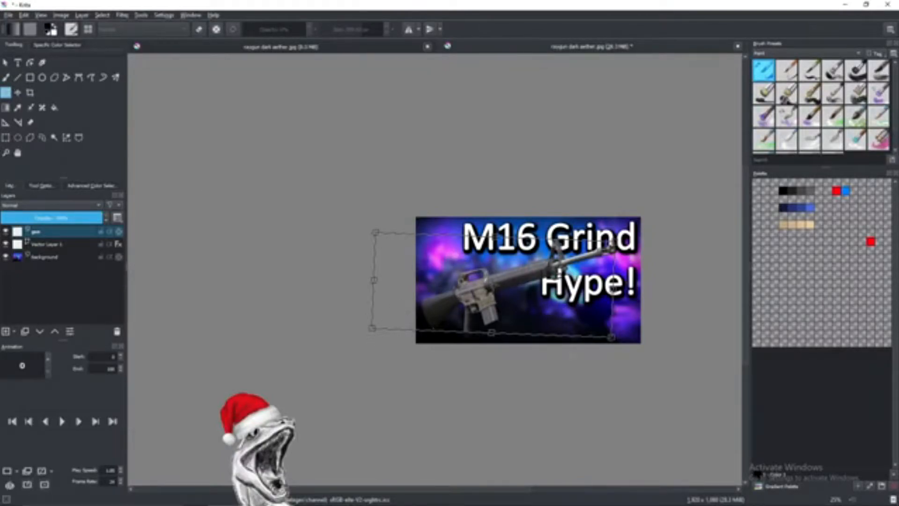
- Open the gun layer's layer style settings and enable a drop shadow
{"action": "right_click", "coordinate": [57, 232]}
{"action": "left_click", "coordinate": [71, 250]}
{"action": "left_click", "coordinate": [282, 120]}
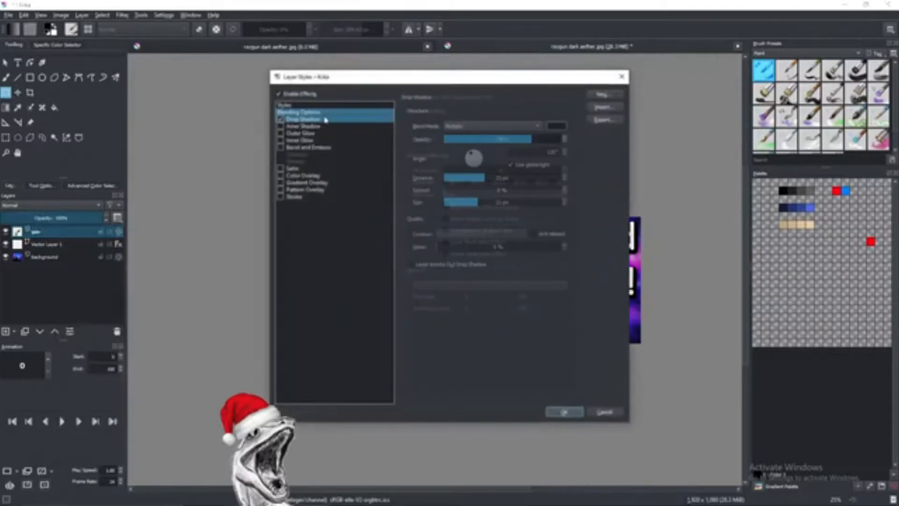
- Apply a white Outer Glow layer style to the gun layer
{"action": "left_click", "coordinate": [604, 107]}
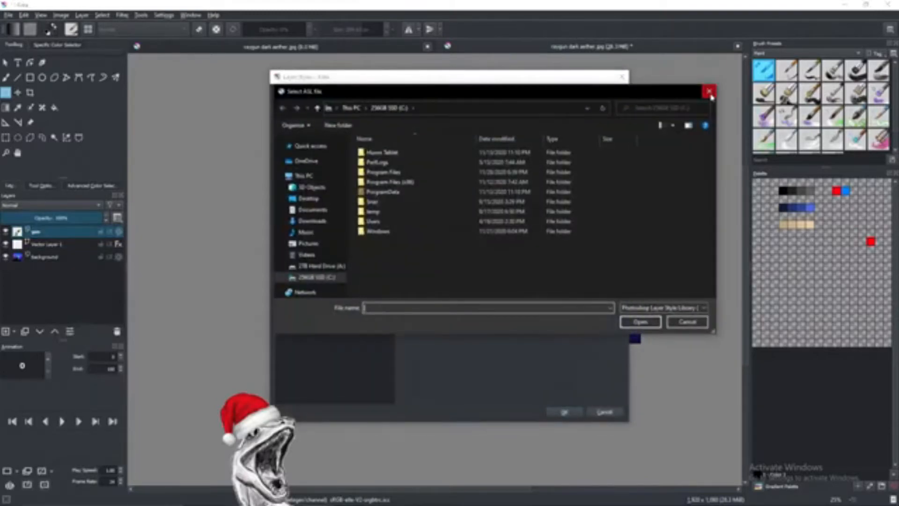
{"action": "left_click", "coordinate": [711, 92]}
{"action": "left_click", "coordinate": [446, 168]}
{"action": "left_click", "coordinate": [565, 411]}
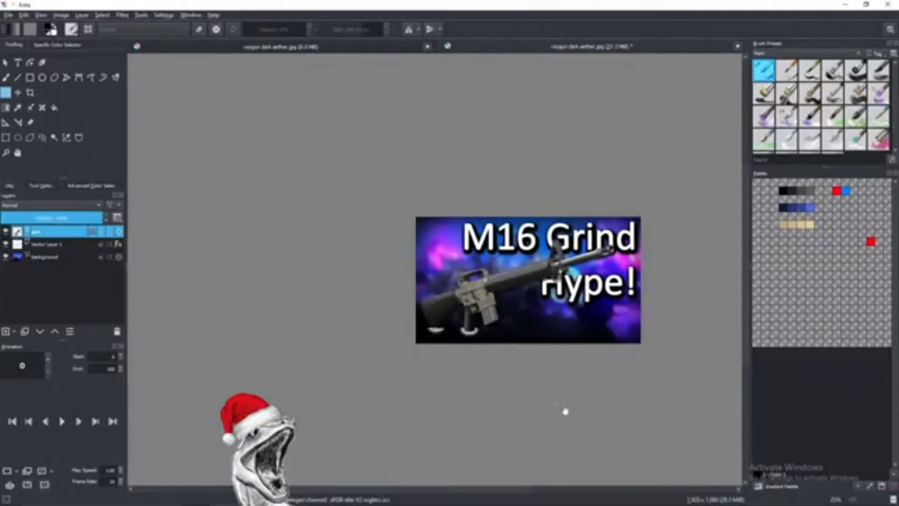
{"action": "scroll", "coordinate": [600, 302], "scroll_direction": "down", "scroll_amount": 2}
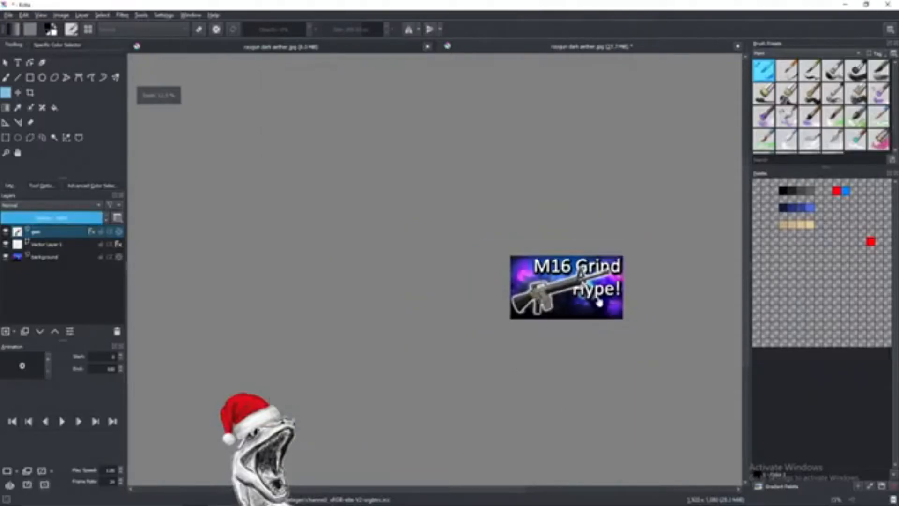
{"action": "scroll", "coordinate": [569, 297], "scroll_direction": "up", "scroll_amount": 3}
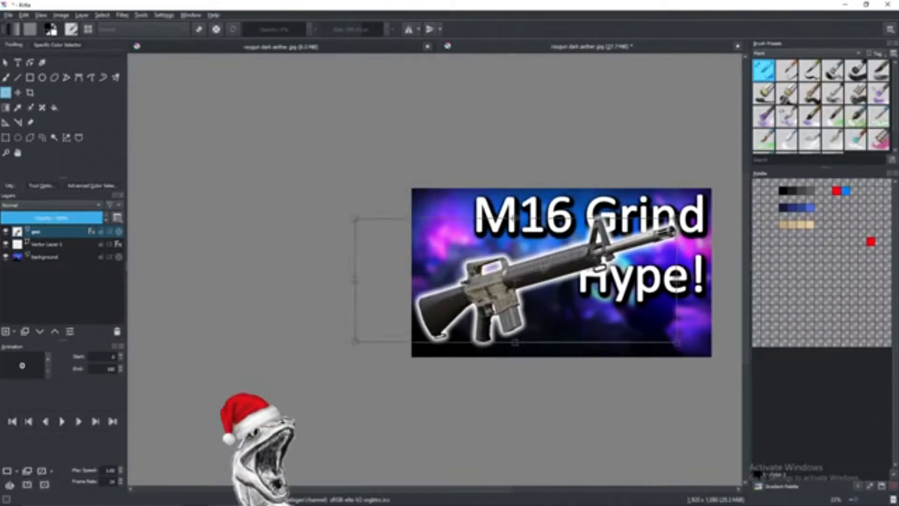
- Rotate the gun slightly counterclockwise so its barrel points further upward across the title text
{"action": "left_click_drag", "start_coordinate": [688, 215], "coordinate": [680, 196]}
{"action": "left_click", "coordinate": [5, 63]}
{"action": "scroll", "coordinate": [618, 292], "scroll_direction": "down", "scroll_amount": 2}
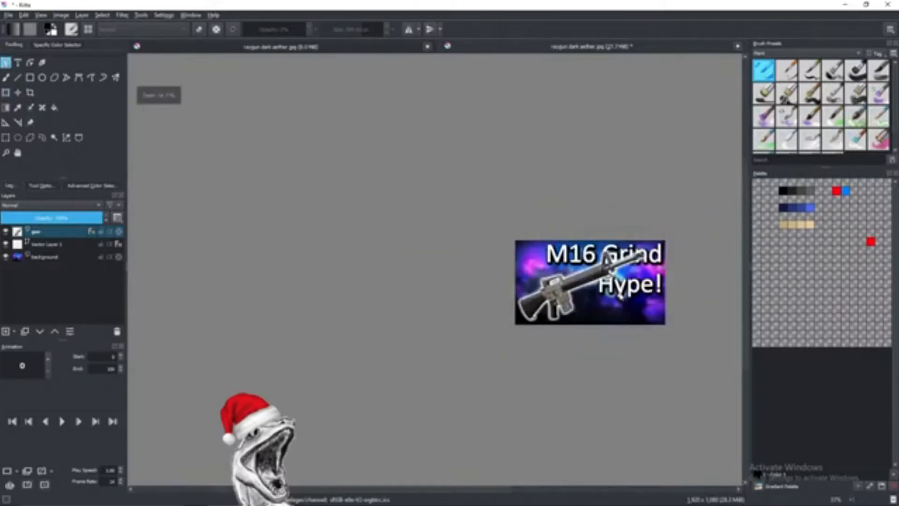
{"action": "scroll", "coordinate": [616, 282], "scroll_direction": "up", "scroll_amount": 2}
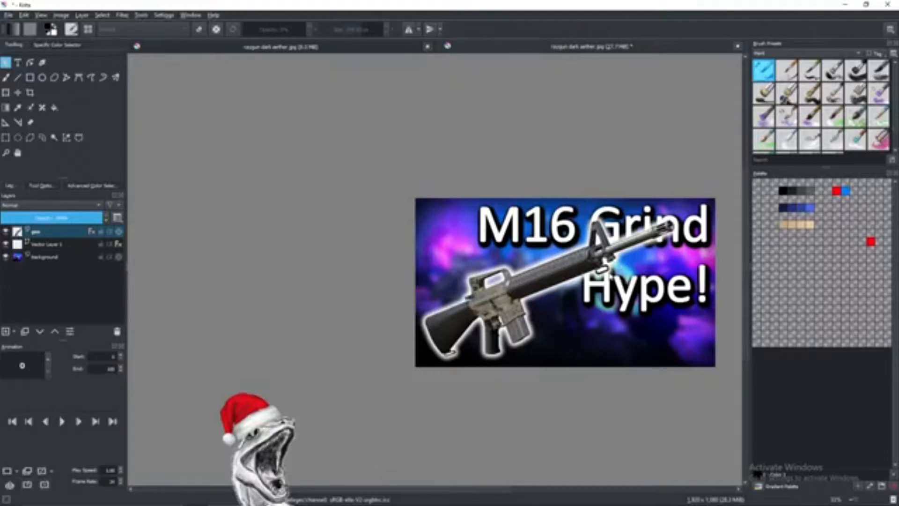
- Try mirroring the gun horizontally and tilting it across the thumbnail, and undo those transformations
{"action": "right_click", "coordinate": [532, 282]}
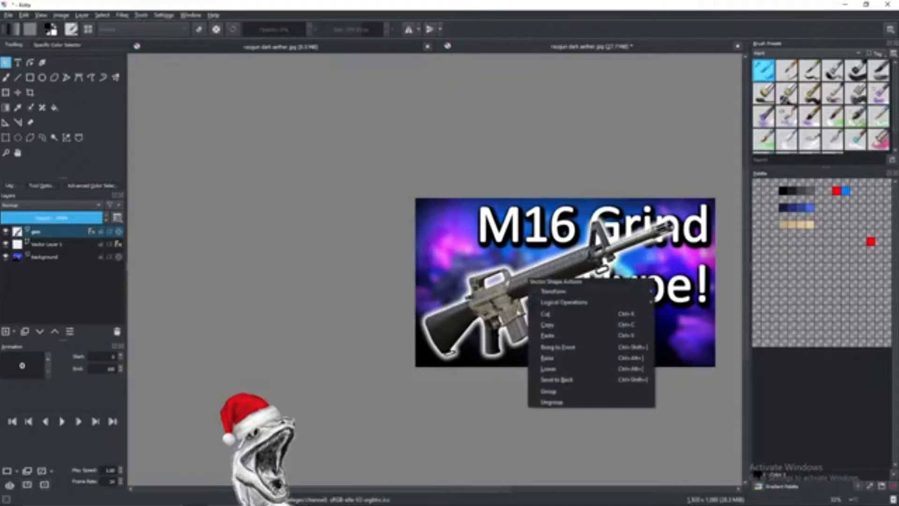
{"action": "left_click", "coordinate": [452, 288]}
{"action": "left_click", "coordinate": [6, 92]}
{"action": "right_click", "coordinate": [497, 302]}
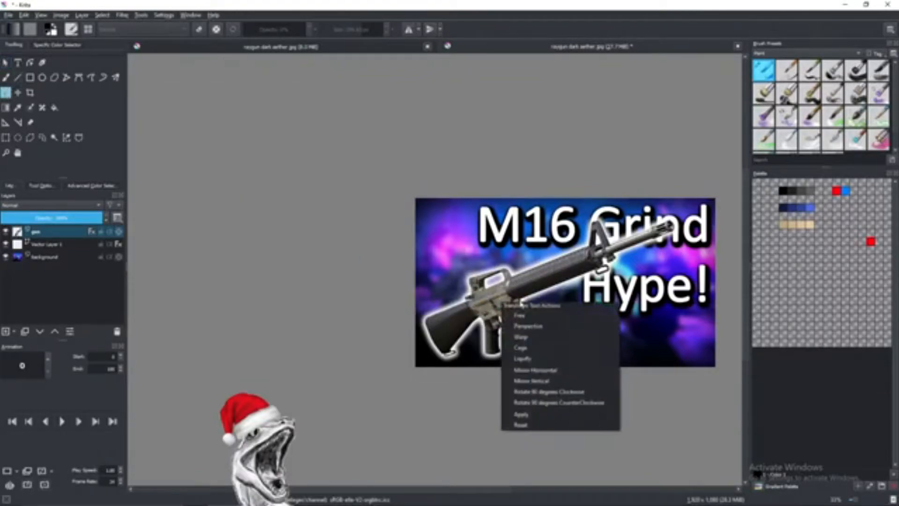
{"action": "left_click", "coordinate": [539, 372]}
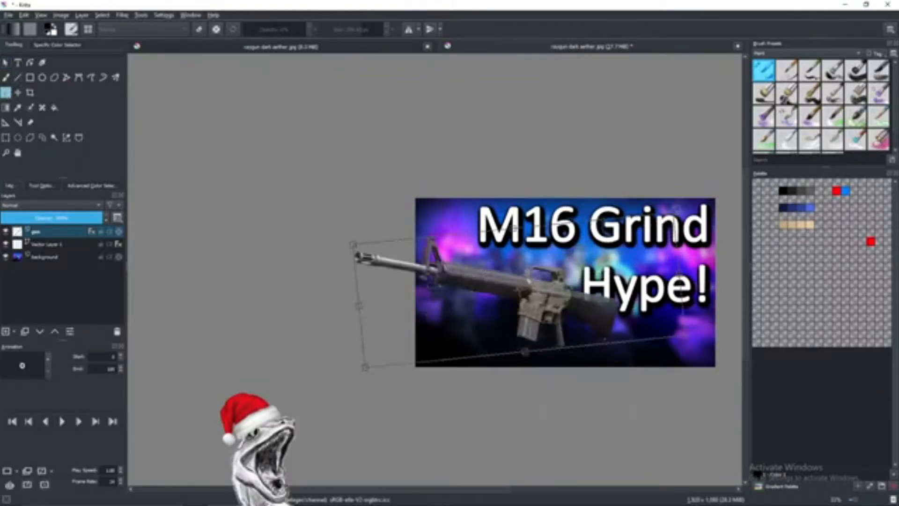
{"action": "left_click_drag", "start_coordinate": [676, 208], "coordinate": [679, 246]}
{"action": "left_click_drag", "start_coordinate": [567, 300], "coordinate": [536, 300]}
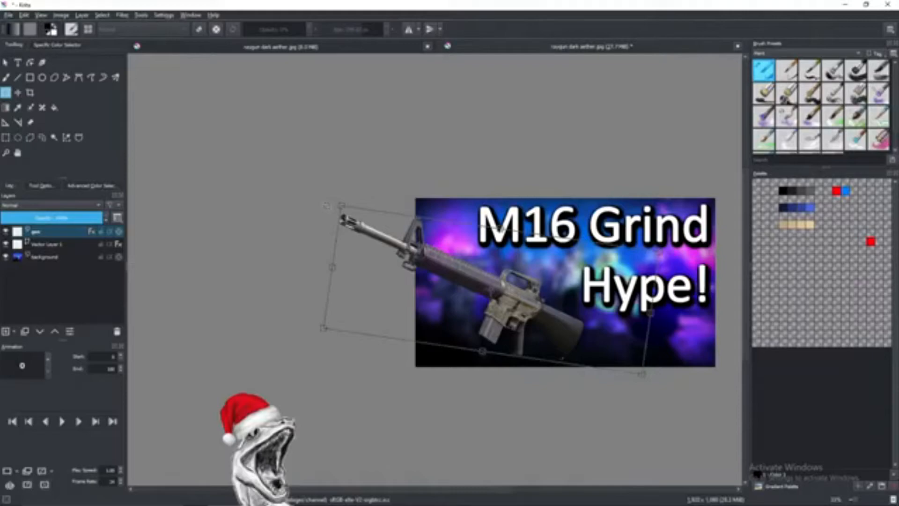
{"action": "key", "text": "ctrl+z"}
{"action": "key", "text": "ctrl+z"}
{"action": "key", "text": "ctrl+z"}
- Scale the gun down slightly and place it diagonally from the lower-left corner of the thumbnail toward the word Grind
{"action": "left_click_drag", "start_coordinate": [669, 264], "coordinate": [663, 263]}
{"action": "left_click_drag", "start_coordinate": [673, 208], "coordinate": [684, 362]}
{"action": "left_click_drag", "start_coordinate": [630, 318], "coordinate": [635, 319]}
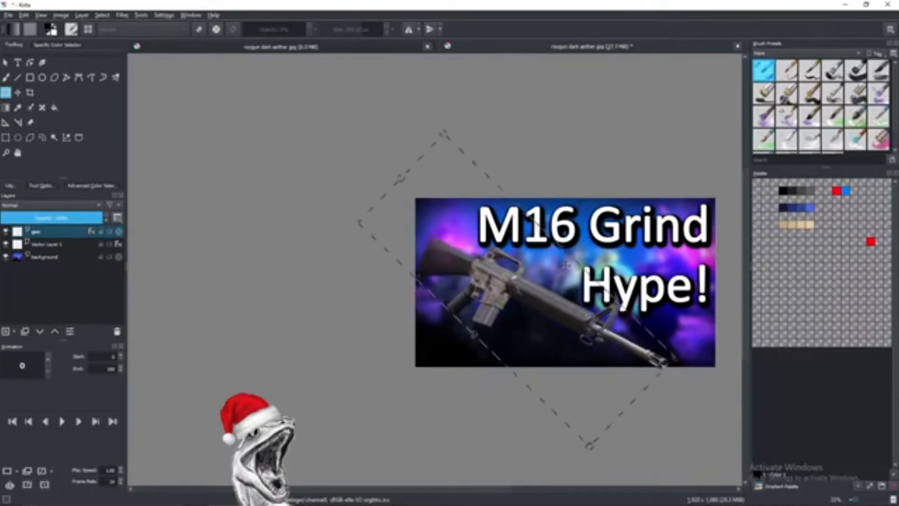
{"action": "left_click_drag", "start_coordinate": [591, 445], "coordinate": [696, 237]}
{"action": "left_click_drag", "start_coordinate": [593, 227], "coordinate": [571, 265]}
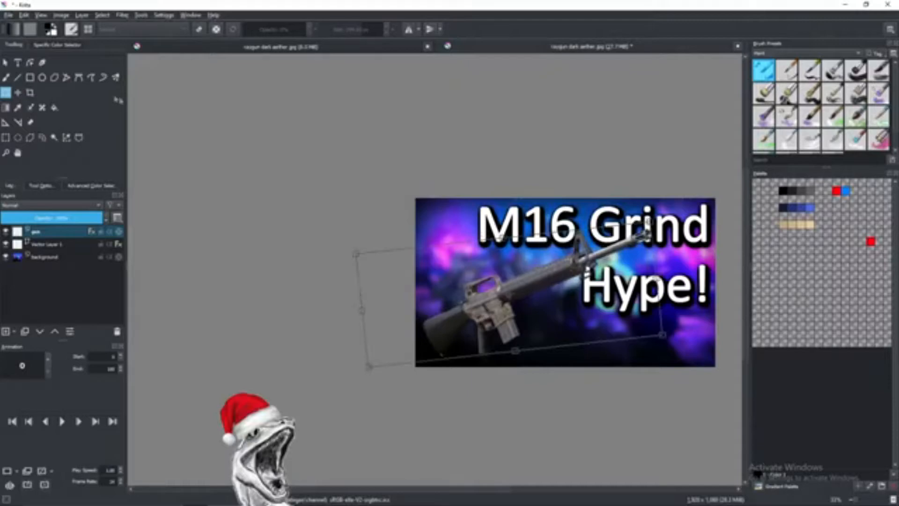
{"action": "left_click", "coordinate": [5, 63]}
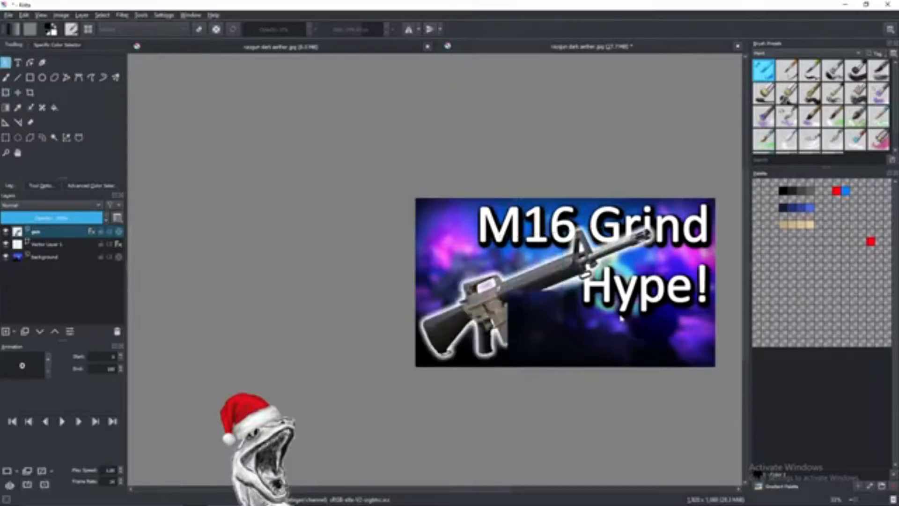
{"action": "scroll", "coordinate": [630, 313], "scroll_direction": "down", "scroll_amount": 3}
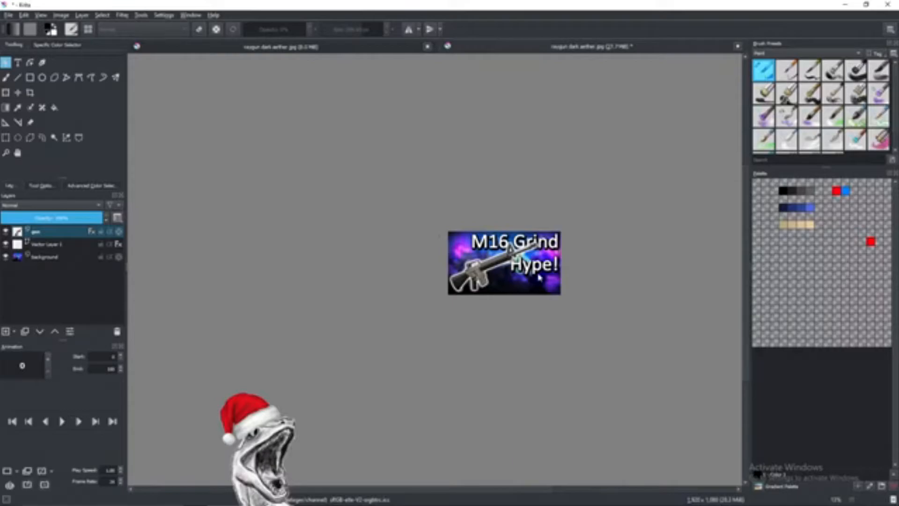
{"action": "scroll", "coordinate": [539, 277], "scroll_direction": "up", "scroll_amount": 4}
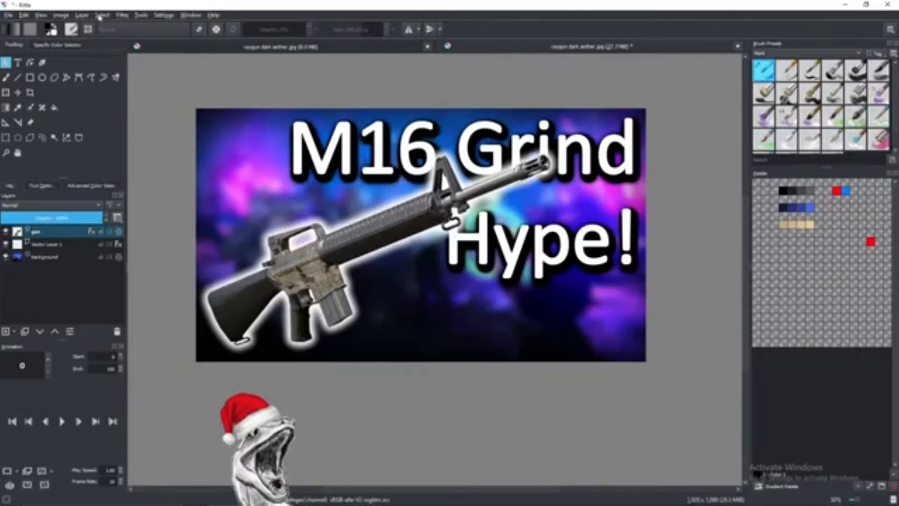
- Apply a Color Adjustment filter to the gun with an S-shaped RGBA curve that darkens shadows and brightens highlights
{"action": "left_click", "coordinate": [121, 14]}
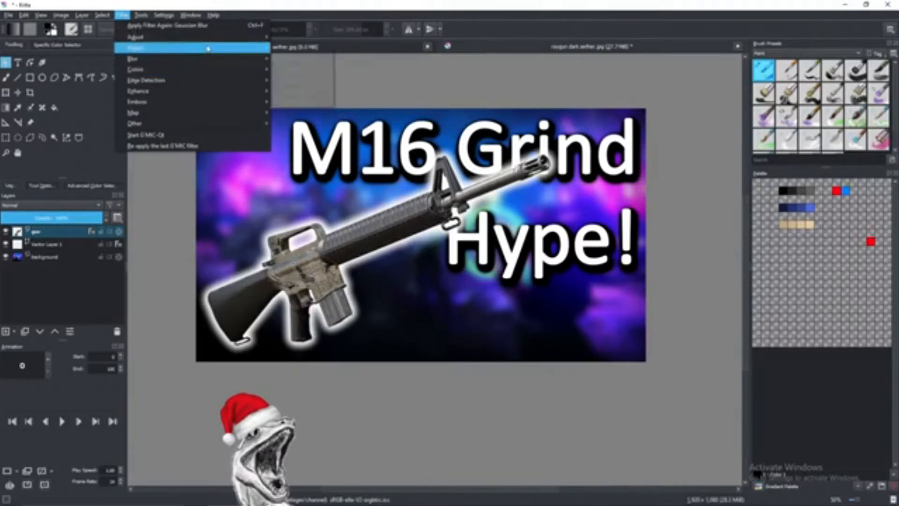
{"action": "mouse_move", "coordinate": [228, 43]}
{"action": "left_click", "coordinate": [309, 145]}
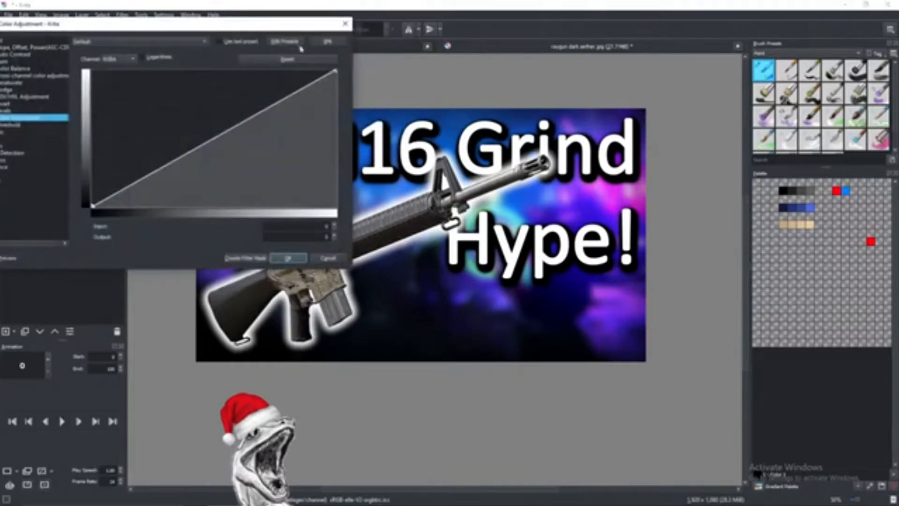
{"action": "left_click_drag", "start_coordinate": [256, 26], "coordinate": [783, 319]}
{"action": "left_click_drag", "start_coordinate": [607, 319], "coordinate": [556, 252]}
{"action": "left_click_drag", "start_coordinate": [650, 388], "coordinate": [660, 407]}
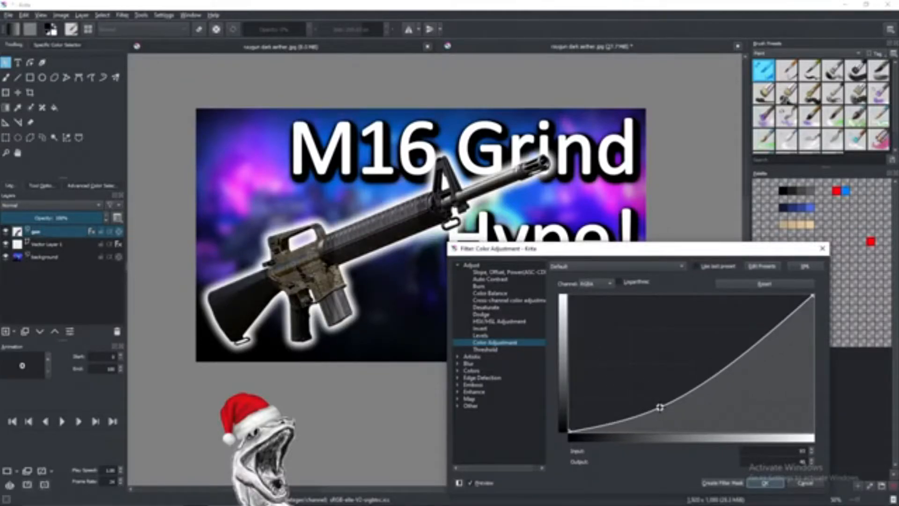
{"action": "left_click_drag", "start_coordinate": [755, 350], "coordinate": [739, 319]}
{"action": "left_click_drag", "start_coordinate": [660, 406], "coordinate": [669, 400]}
{"action": "left_click_drag", "start_coordinate": [739, 318], "coordinate": [726, 322]}
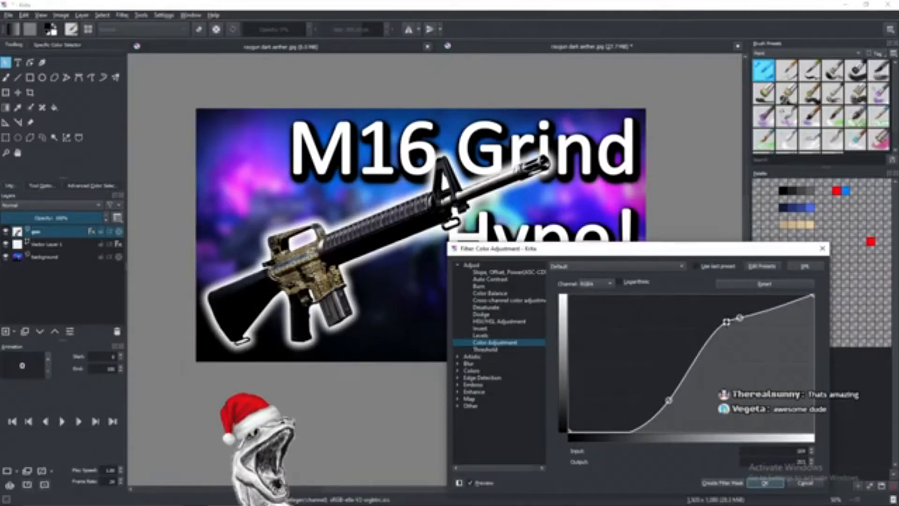
{"action": "left_click", "coordinate": [772, 485]}
- Examine the thumbnail at small and large sizes to judge the gun's contrast against the text and background
{"action": "scroll", "coordinate": [485, 272], "scroll_direction": "down", "scroll_amount": 4}
{"action": "scroll", "coordinate": [477, 276], "scroll_direction": "up", "scroll_amount": 4}
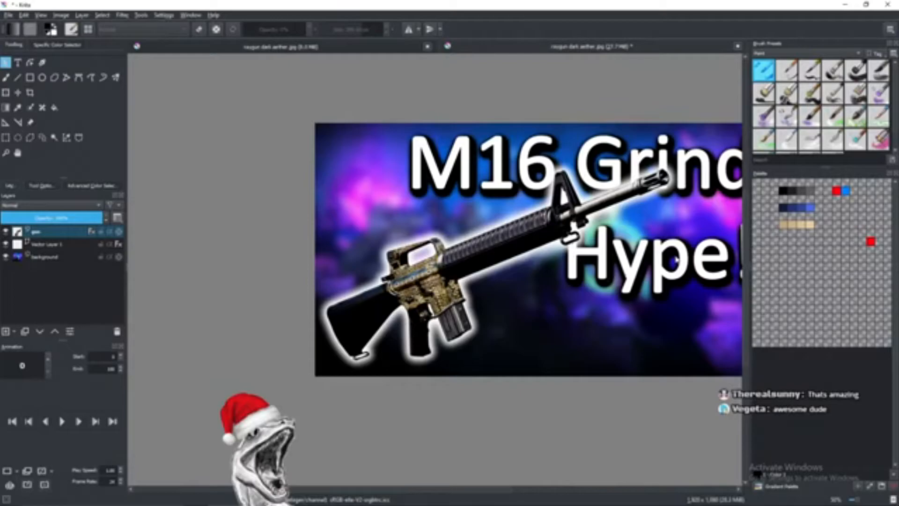
{"action": "scroll", "coordinate": [568, 230], "scroll_direction": "down", "scroll_amount": 3}
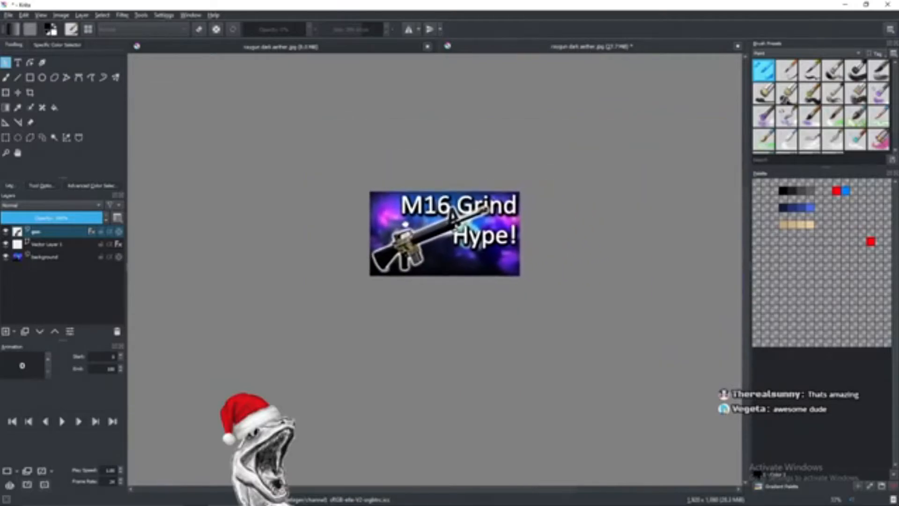
{"action": "scroll", "coordinate": [473, 230], "scroll_direction": "up", "scroll_amount": 1}
{"action": "scroll", "coordinate": [473, 229], "scroll_direction": "up", "scroll_amount": 2}
{"action": "scroll", "coordinate": [449, 232], "scroll_direction": "down", "scroll_amount": 1}
{"action": "scroll", "coordinate": [438, 233], "scroll_direction": "up", "scroll_amount": 1}
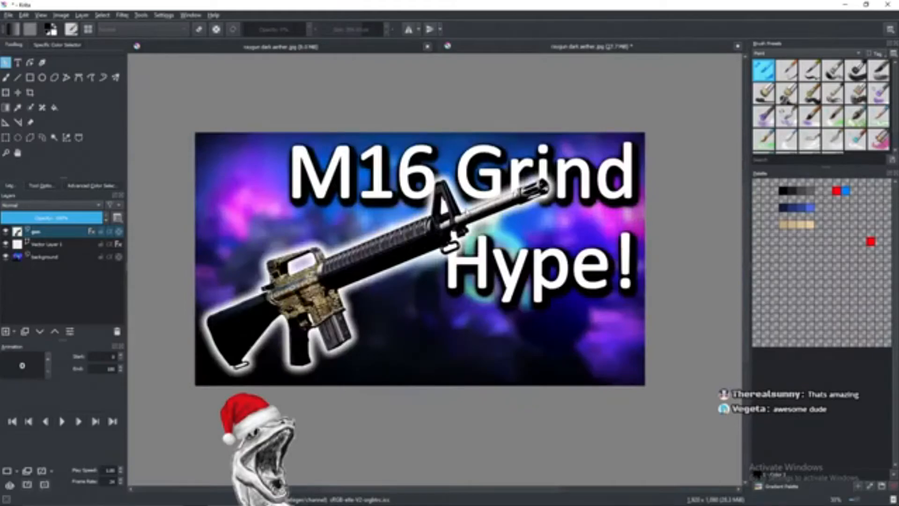
{"action": "mouse_move", "coordinate": [466, 209]}
{"action": "left_mouse_down"}
{"action": "mouse_move", "coordinate": [421, 222]}
{"action": "mouse_move", "coordinate": [361, 218]}
{"action": "mouse_move", "coordinate": [435, 226]}
{"action": "mouse_move", "coordinate": [470, 204]}
{"action": "left_mouse_up"}
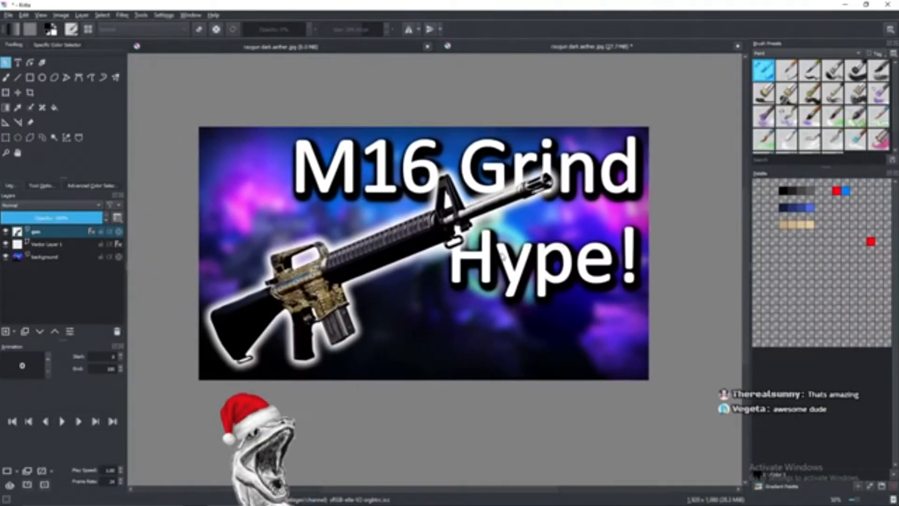
{"action": "scroll", "coordinate": [482, 233], "scroll_direction": "down", "scroll_amount": 2}
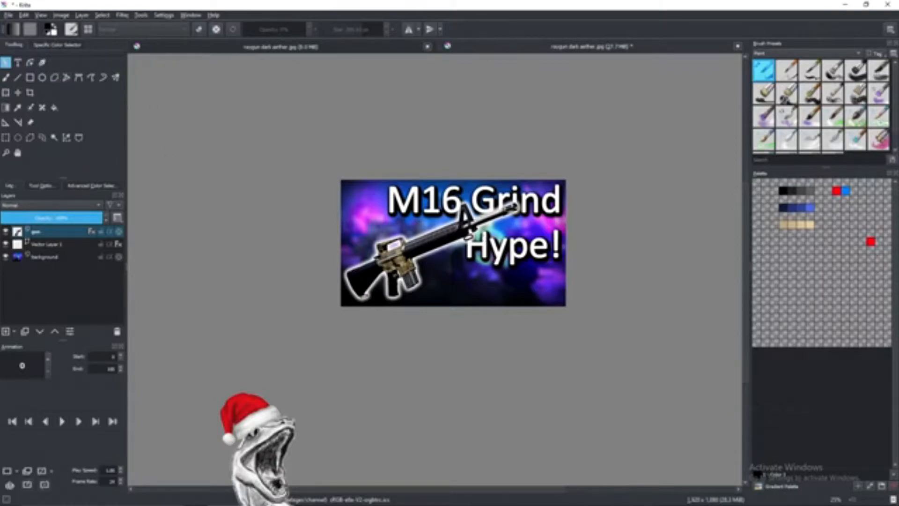
{"action": "scroll", "coordinate": [481, 235], "scroll_direction": "up", "scroll_amount": 1}
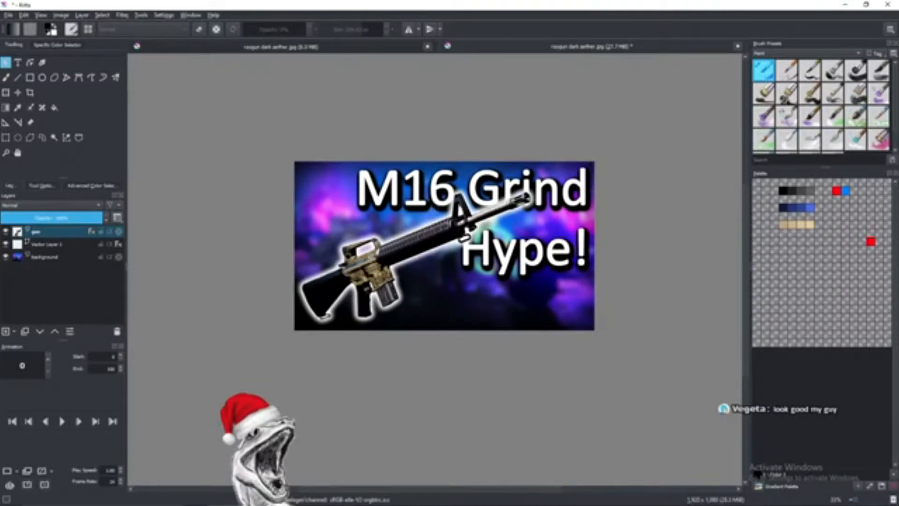
- Save the project as a Krita document named raygun dark aether.kra in the Cold War Zombies folder
{"action": "left_click", "coordinate": [8, 15]}
{"action": "left_click", "coordinate": [28, 69]}
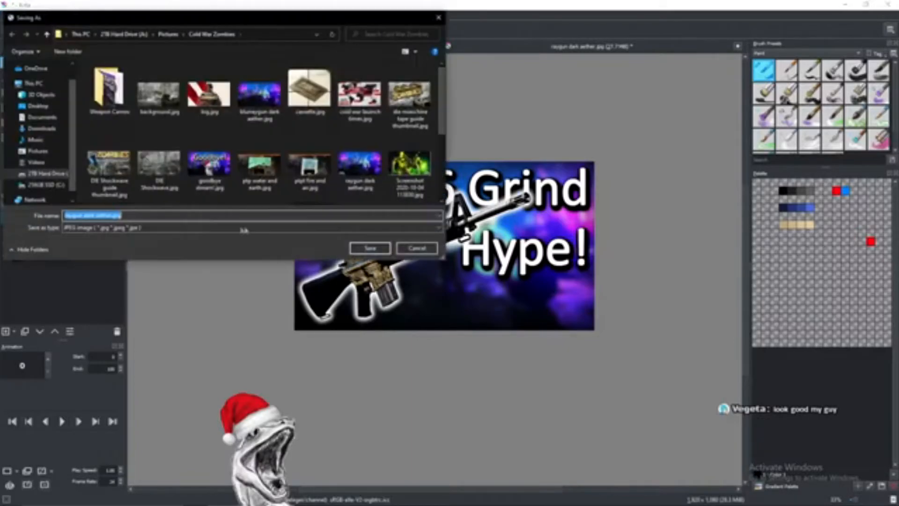
{"action": "left_click", "coordinate": [245, 230]}
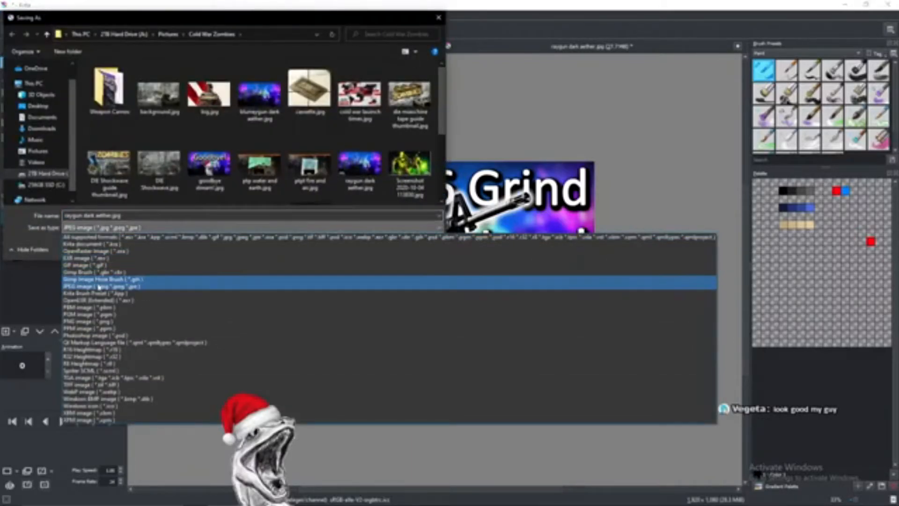
{"action": "left_click", "coordinate": [188, 244]}
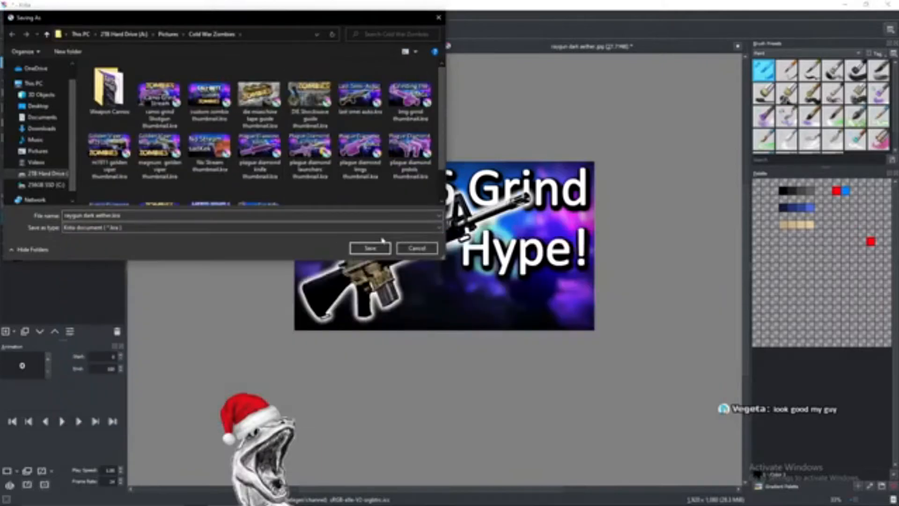
{"action": "left_click", "coordinate": [369, 249]}
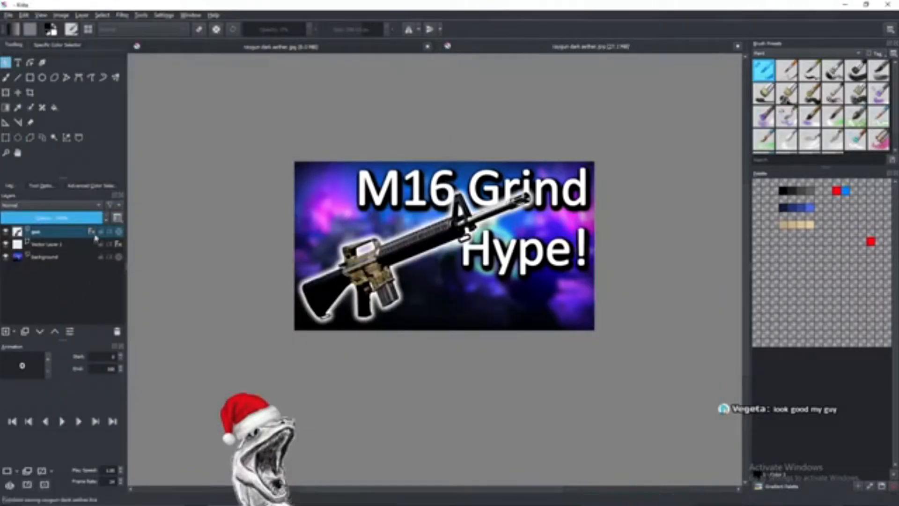
- Export the thumbnail as a JPEG image named m16 thumbnail in the Tac Rifles folder inside Weapon Camos
{"action": "left_click", "coordinate": [9, 15]}
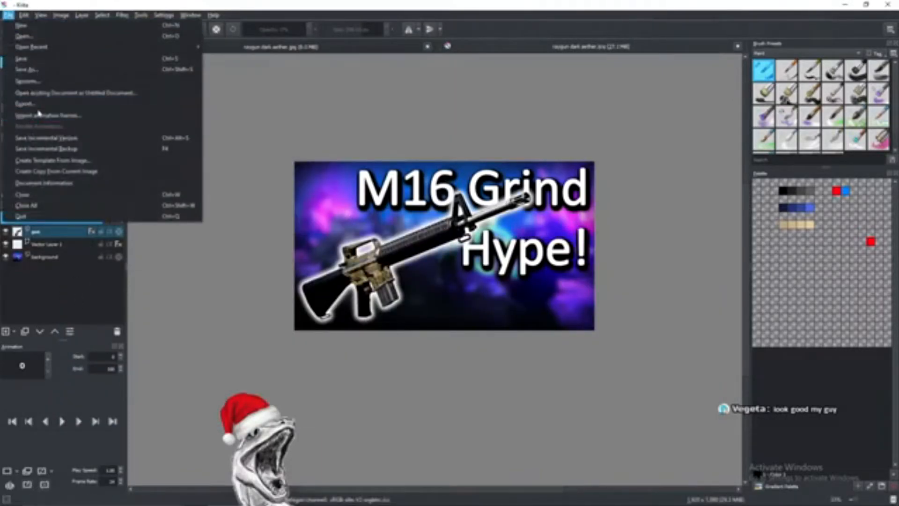
{"action": "left_click", "coordinate": [9, 16]}
{"action": "left_click", "coordinate": [9, 15]}
{"action": "left_click", "coordinate": [43, 105]}
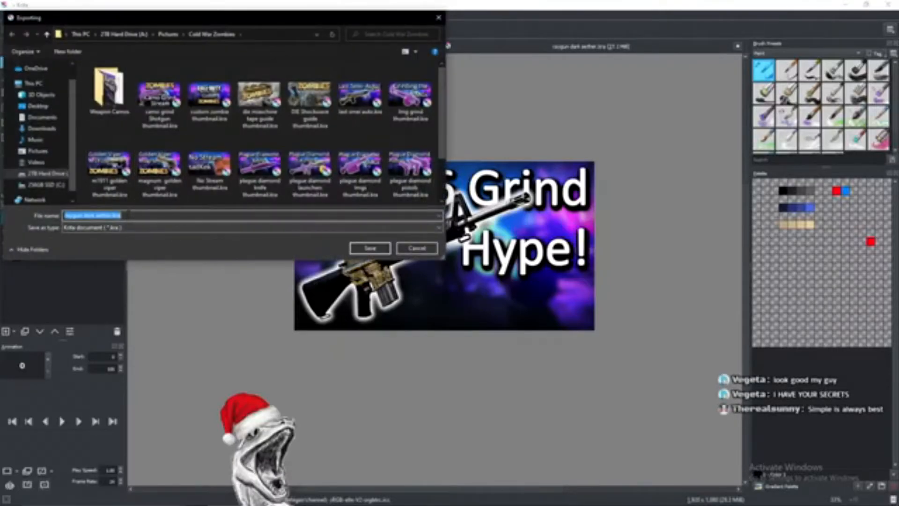
{"action": "type", "text": "m16 thumbnail"}
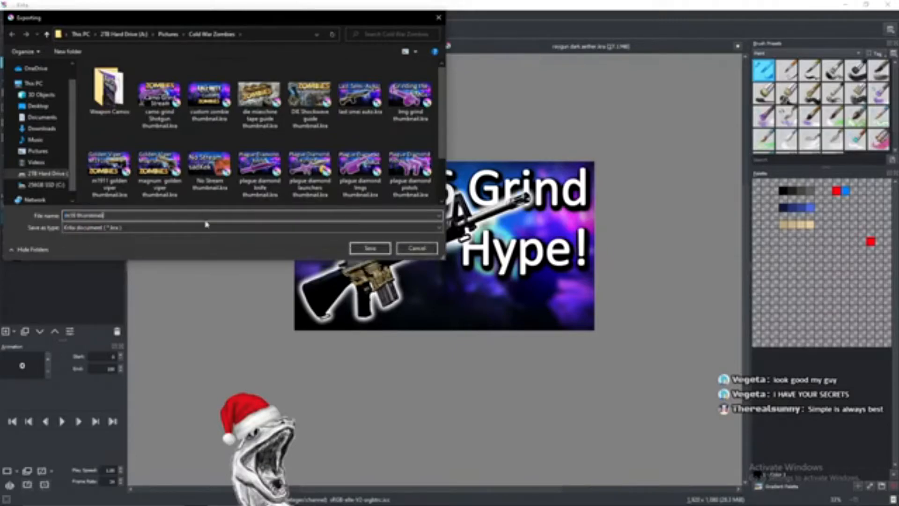
{"action": "left_click", "coordinate": [157, 229]}
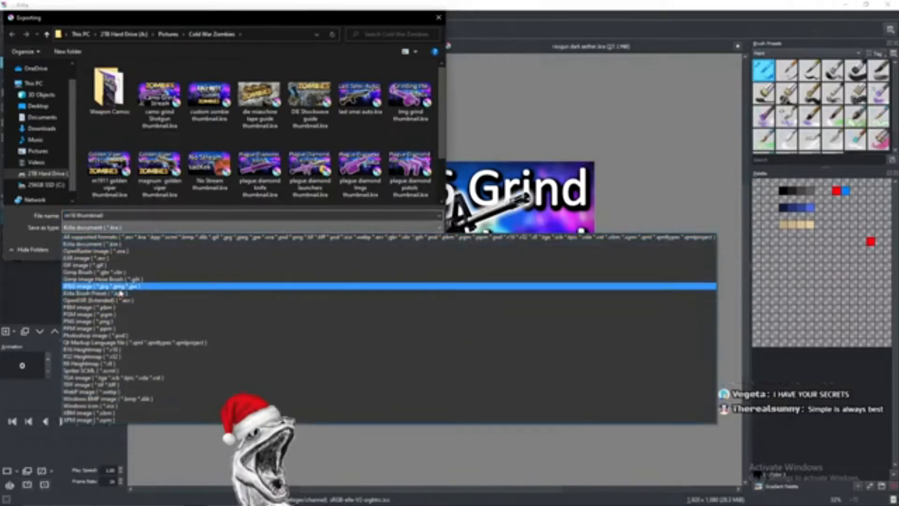
{"action": "left_click", "coordinate": [120, 287]}
{"action": "double_click", "coordinate": [108, 89]}
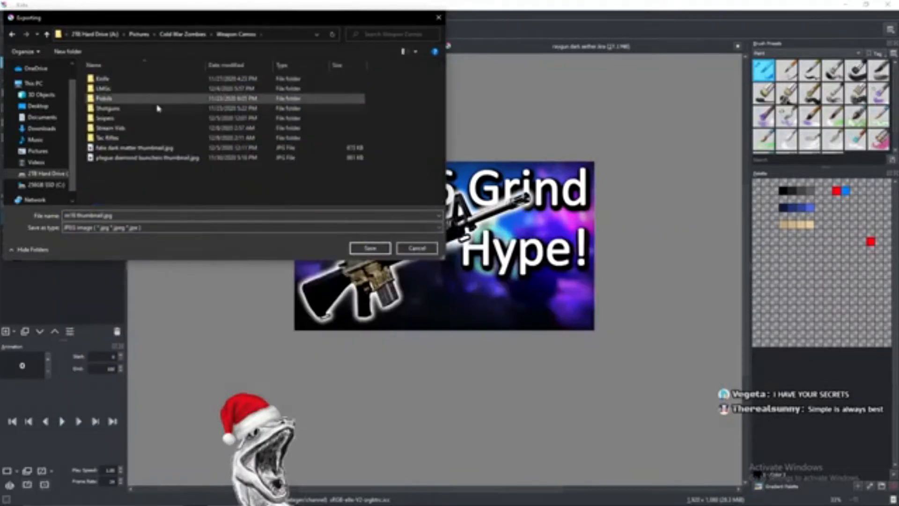
{"action": "double_click", "coordinate": [159, 142]}
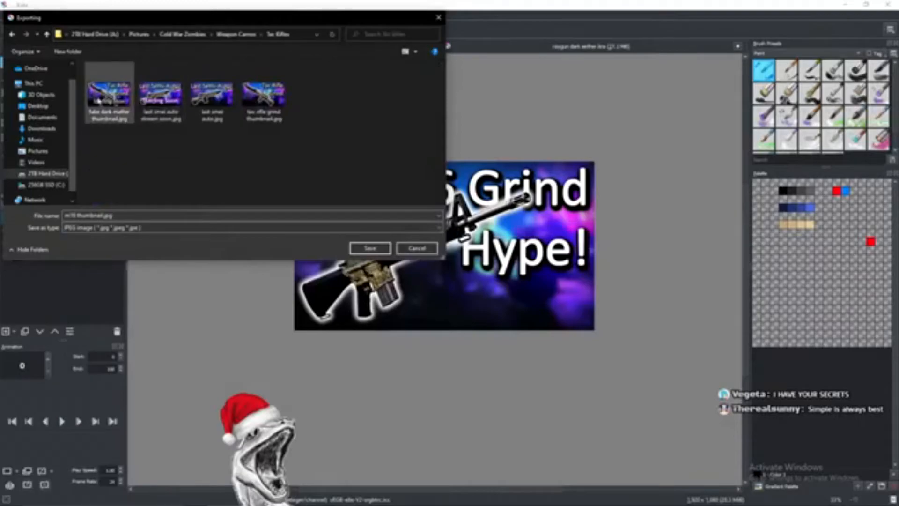
{"action": "left_click", "coordinate": [370, 248]}
{"action": "left_click", "coordinate": [621, 353]}
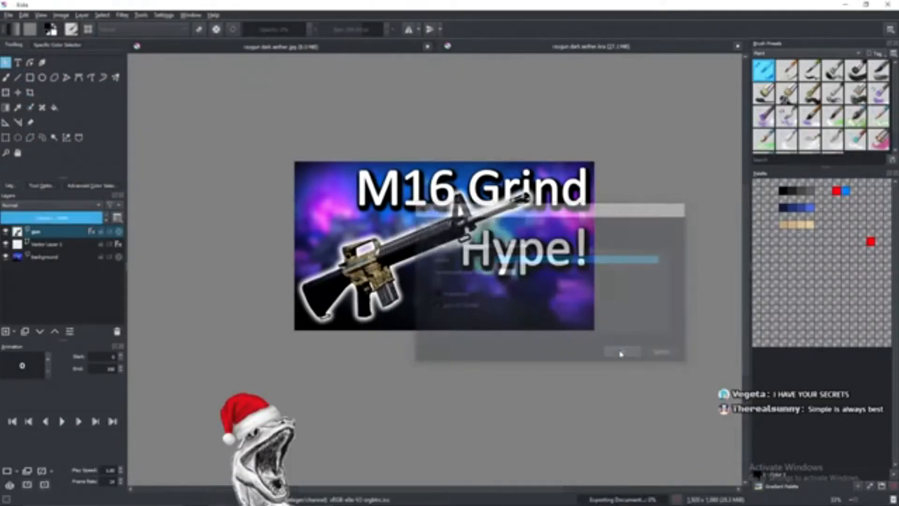
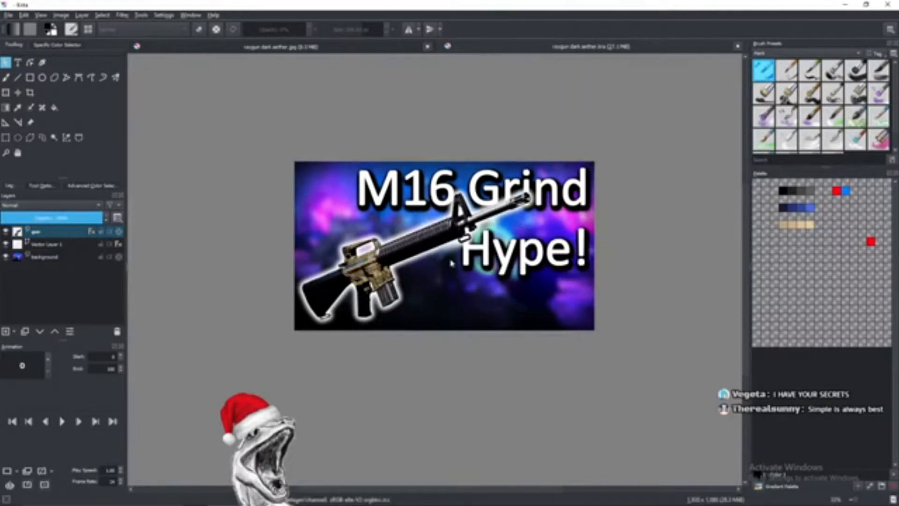
- Remove the gun layer from the thumbnail, keeping the text and background layers
{"action": "scroll", "coordinate": [451, 263], "scroll_direction": "down", "scroll_amount": 3}
{"action": "scroll", "coordinate": [447, 265], "scroll_direction": "up", "scroll_amount": 2}
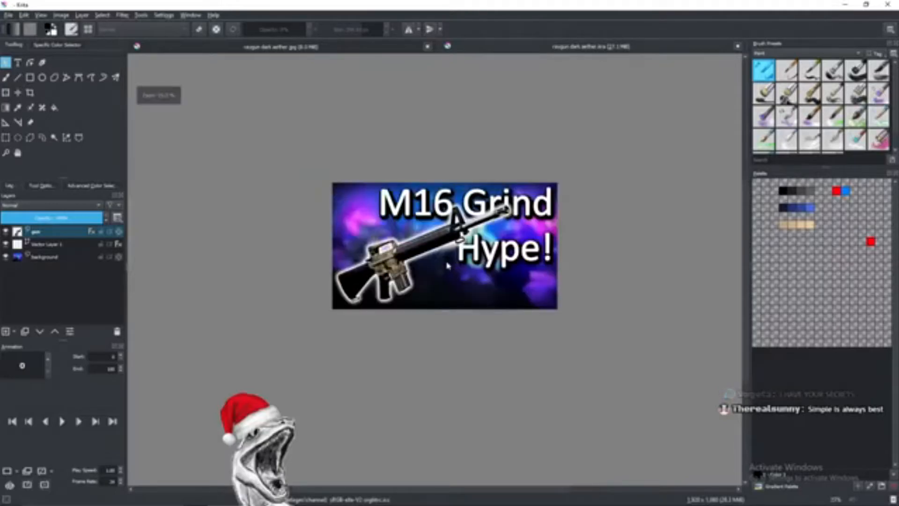
{"action": "scroll", "coordinate": [435, 277], "scroll_direction": "up", "scroll_amount": 3}
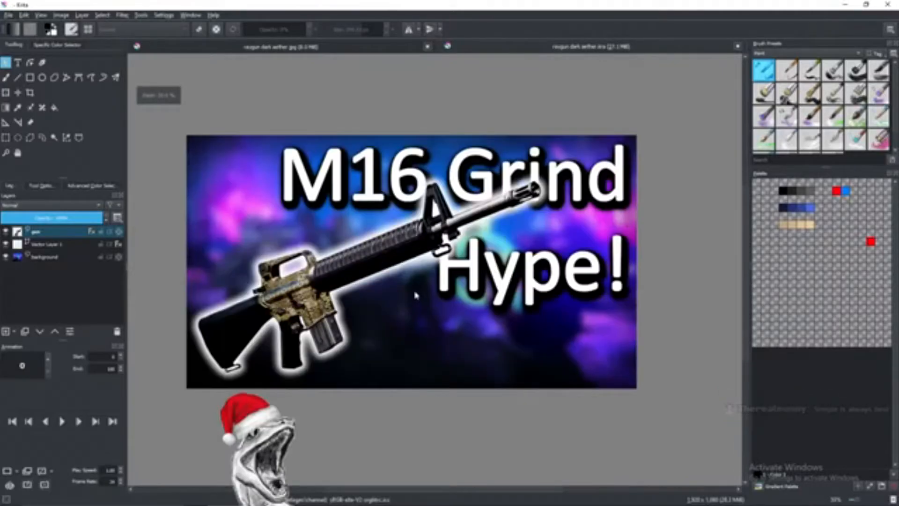
{"action": "scroll", "coordinate": [416, 295], "scroll_direction": "down", "scroll_amount": 3}
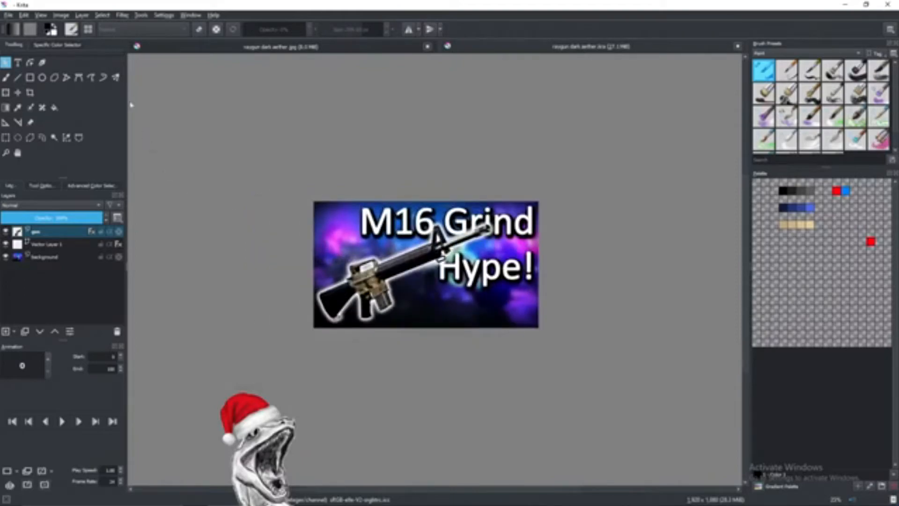
{"action": "right_click", "coordinate": [46, 234]}
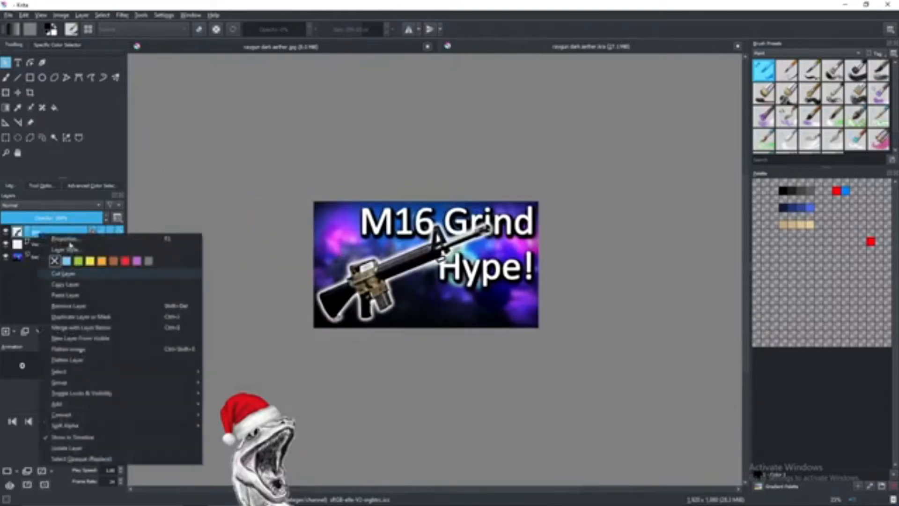
{"action": "left_click", "coordinate": [92, 306]}
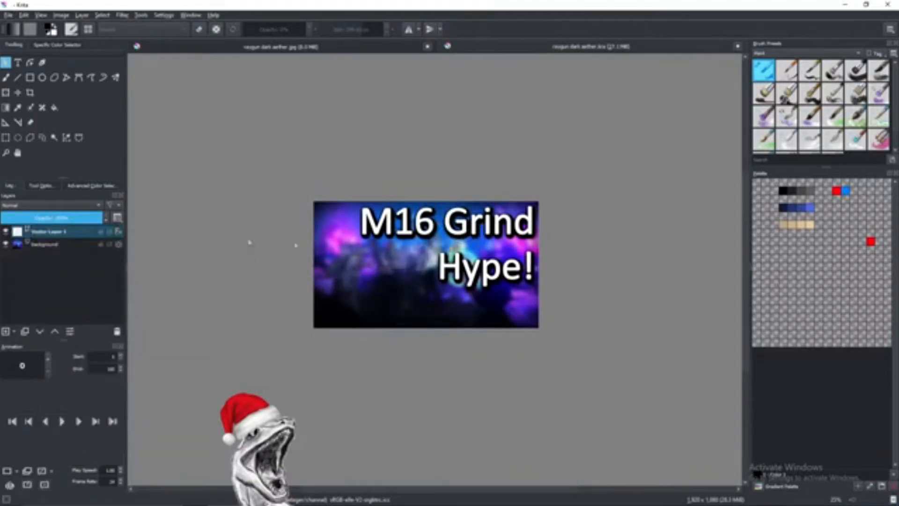
- Replace the title text on the vector layer with "Plague Diamond" on the first line and "Tac Rifles" on the second
{"action": "left_click", "coordinate": [81, 236]}
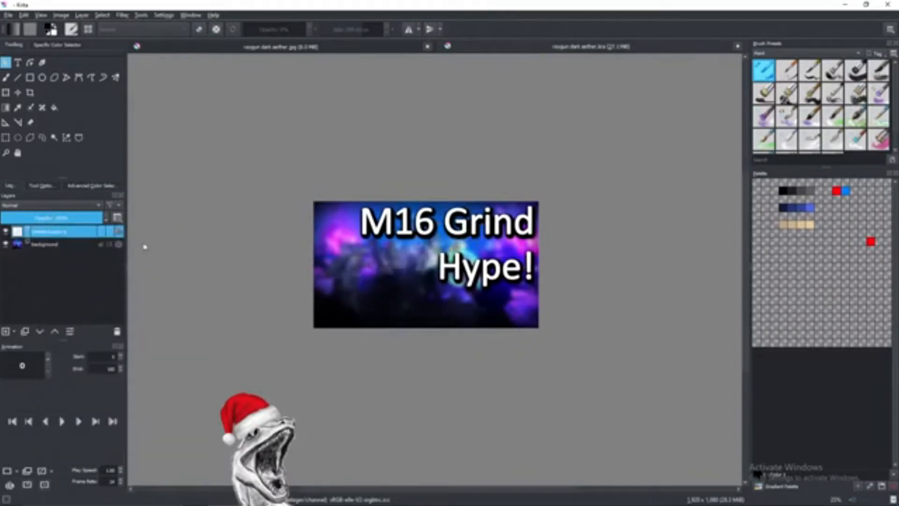
{"action": "left_click", "coordinate": [18, 62]}
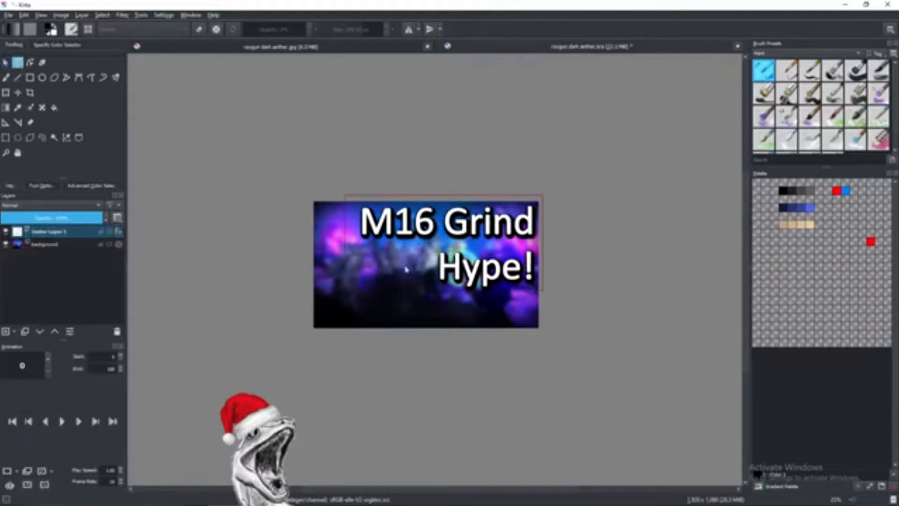
{"action": "double_click", "coordinate": [441, 226]}
{"action": "key", "text": "ctrl+a"}
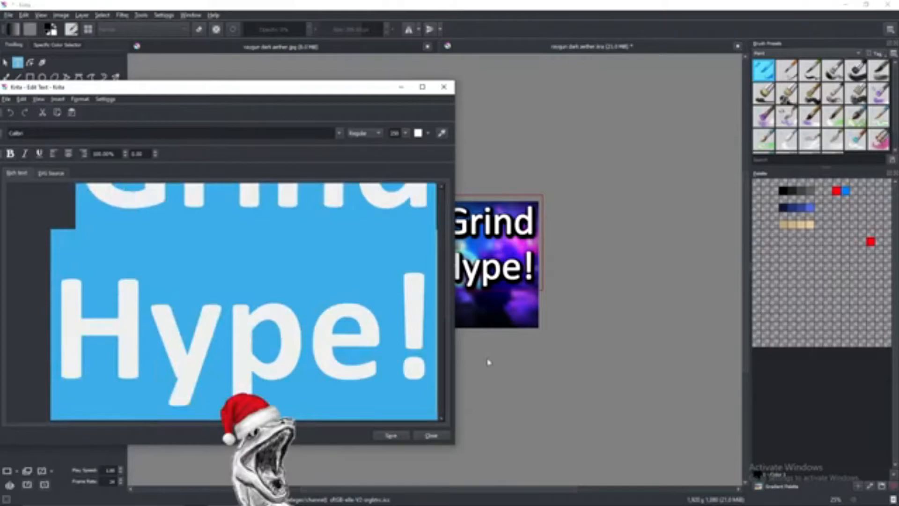
{"action": "type", "text": "Plague Diamond"}
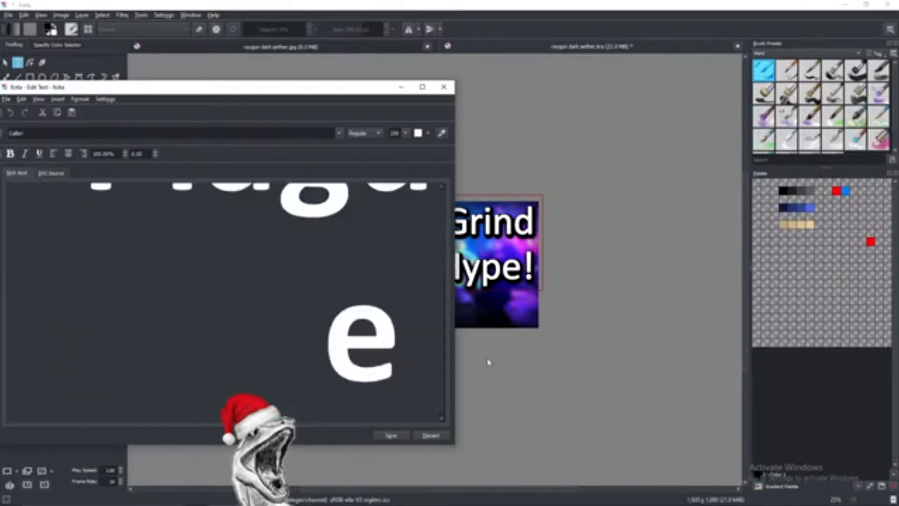
{"action": "key", "text": "BackSpace"}
{"action": "key", "text": "Return"}
{"action": "type", "text": "Tac Rifles"}
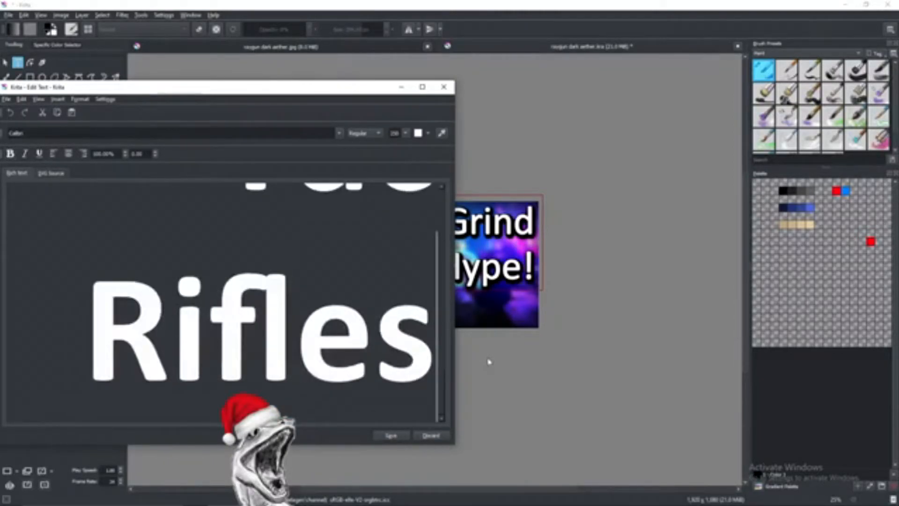
{"action": "left_click", "coordinate": [403, 434]}
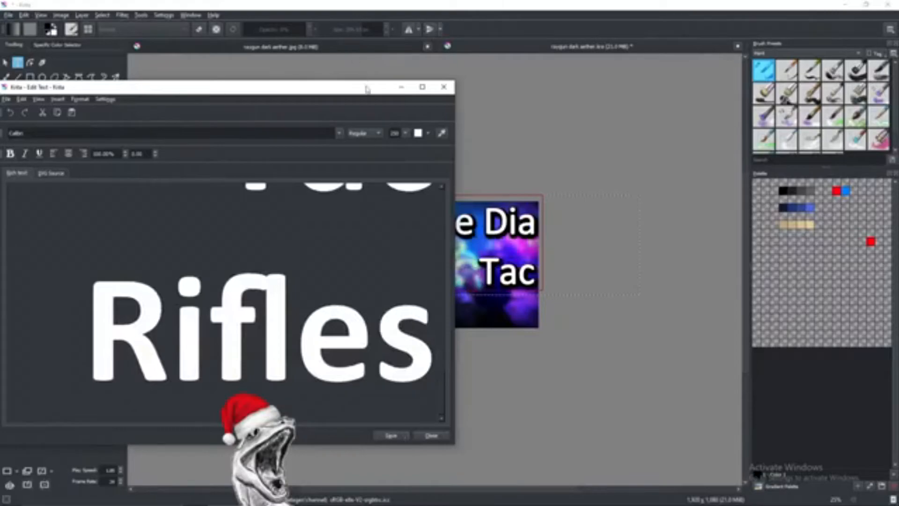
{"action": "left_click", "coordinate": [418, 438]}
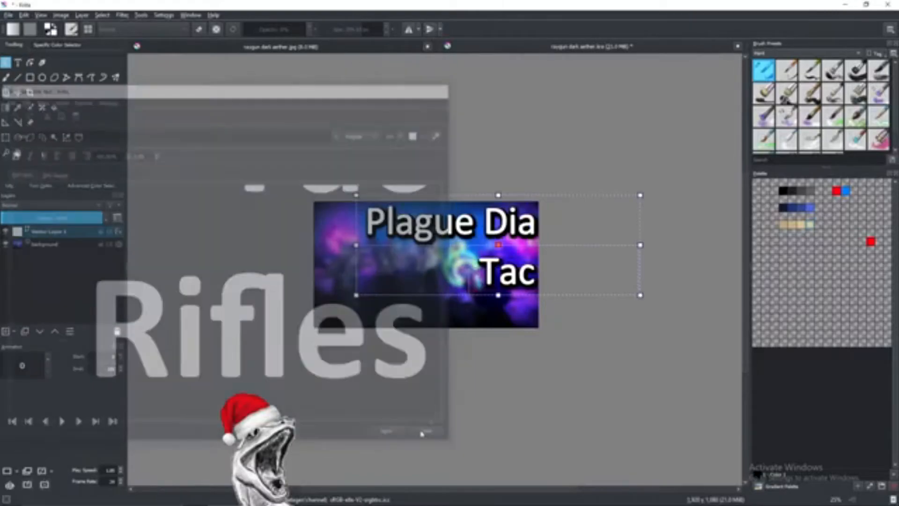
- Scale down the title text and position it across the upper part of the thumbnail so both lines fit within its width
{"action": "left_click", "coordinate": [6, 93]}
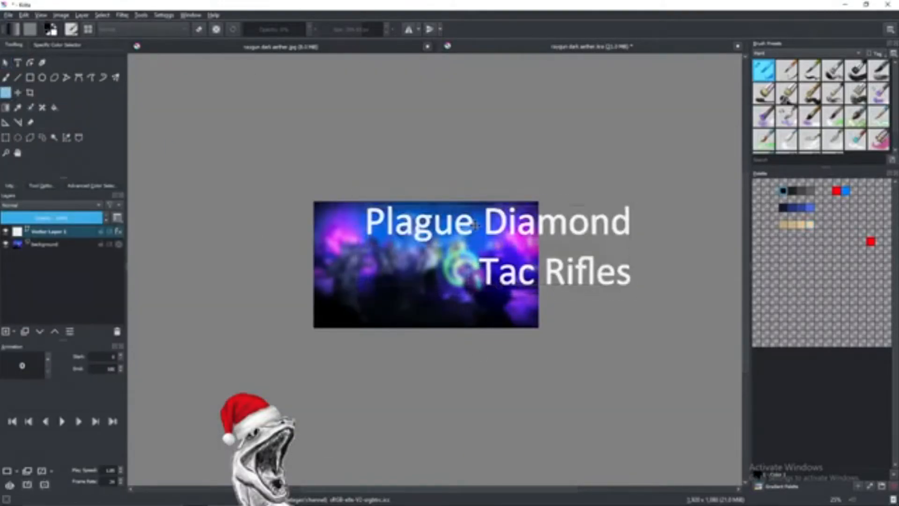
{"action": "left_click_drag", "start_coordinate": [472, 226], "coordinate": [424, 226]}
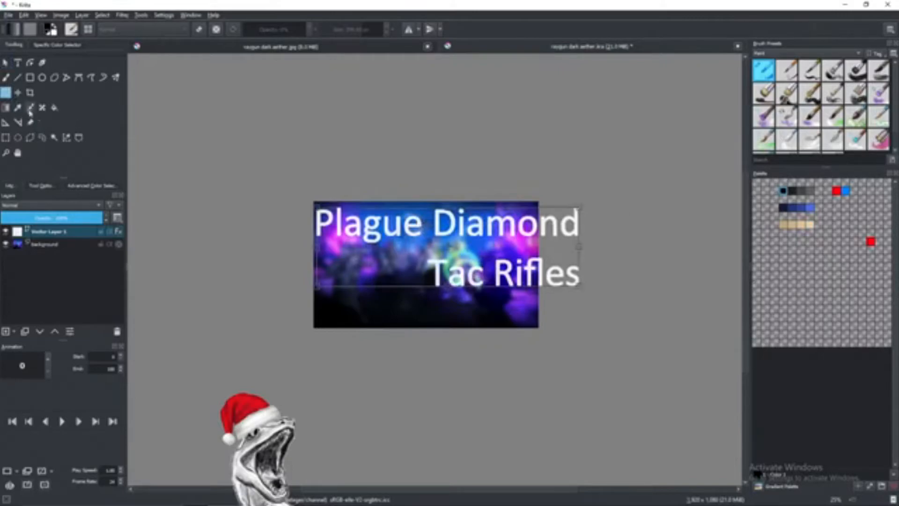
{"action": "left_click_drag", "start_coordinate": [317, 208], "coordinate": [384, 228]}
{"action": "left_click_drag", "start_coordinate": [471, 256], "coordinate": [423, 239]}
{"action": "left_click_drag", "start_coordinate": [336, 210], "coordinate": [318, 204]}
{"action": "left_click_drag", "start_coordinate": [374, 233], "coordinate": [374, 235]}
{"action": "left_click", "coordinate": [6, 62]}
{"action": "left_click", "coordinate": [474, 248]}
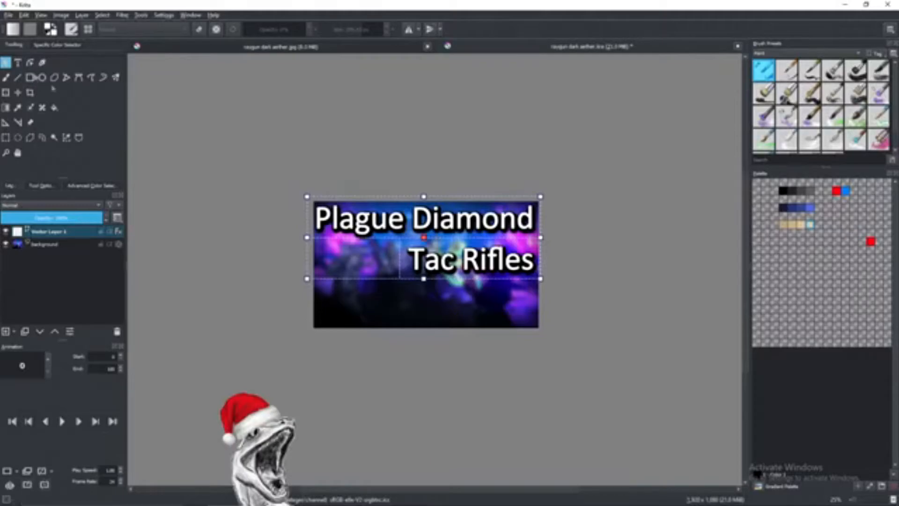
- Left-align the two title lines and reposition the text so both start at the thumbnail's upper-left edge
{"action": "key", "text": "t"}
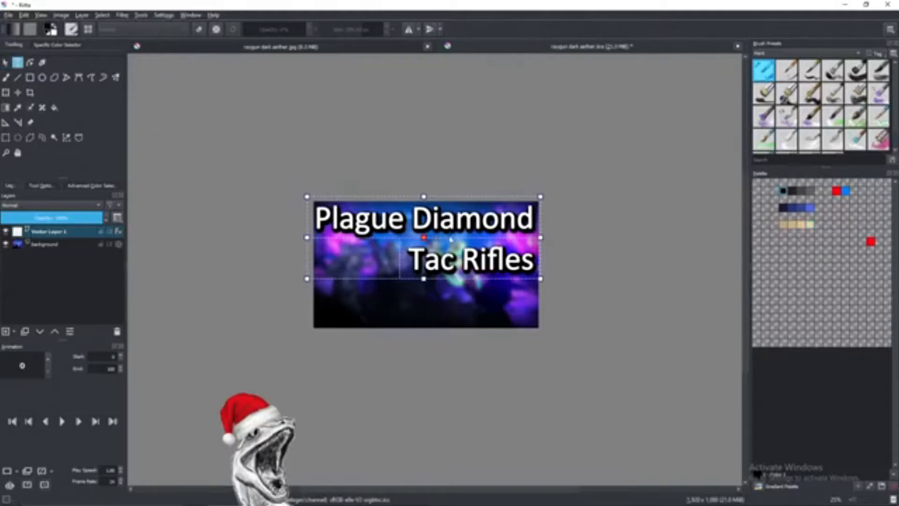
{"action": "double_click", "coordinate": [456, 240]}
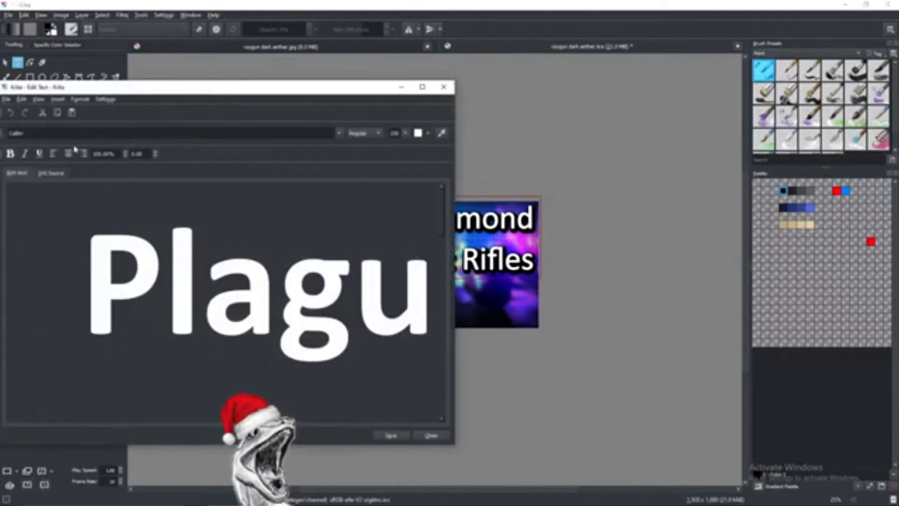
{"action": "scroll", "coordinate": [225, 300], "scroll_direction": "down", "scroll_amount": 5}
{"action": "left_click", "coordinate": [392, 436]}
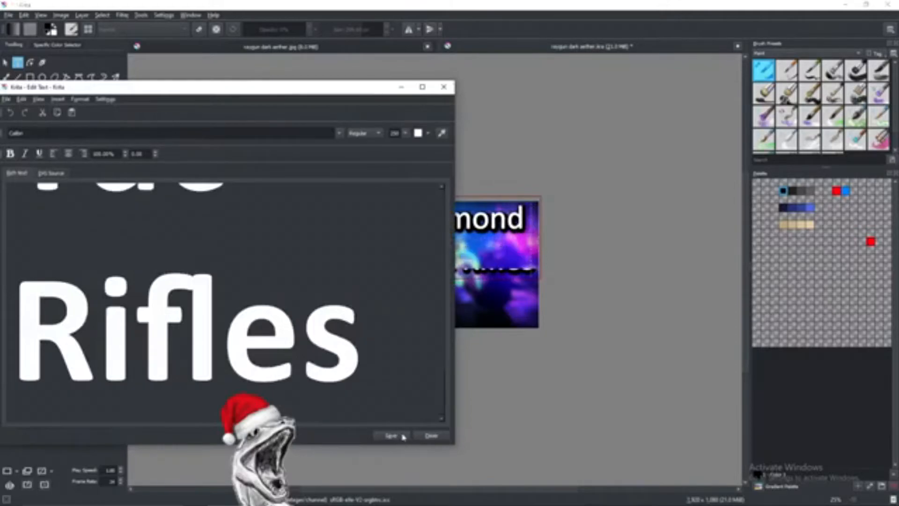
{"action": "left_click", "coordinate": [422, 436]}
{"action": "left_click_drag", "start_coordinate": [344, 221], "coordinate": [356, 220]}
{"action": "key", "text": "ctrl+t"}
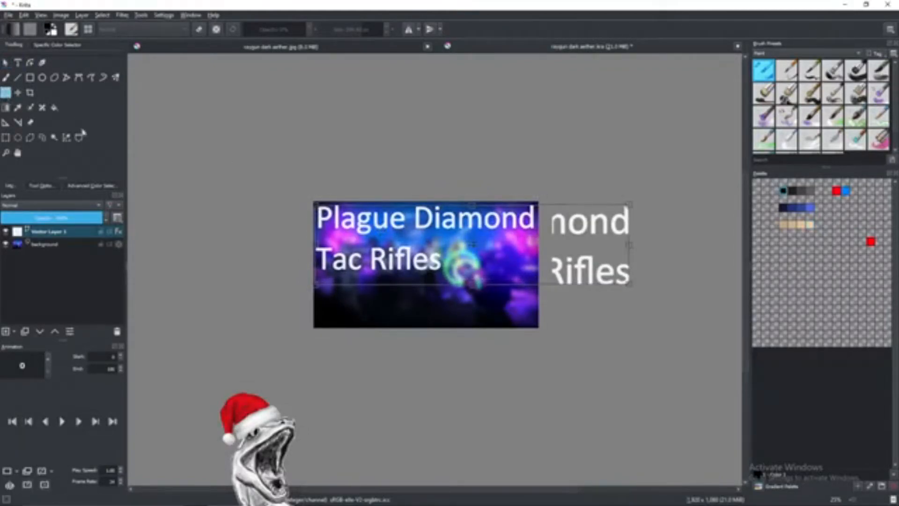
{"action": "left_click", "coordinate": [6, 62]}
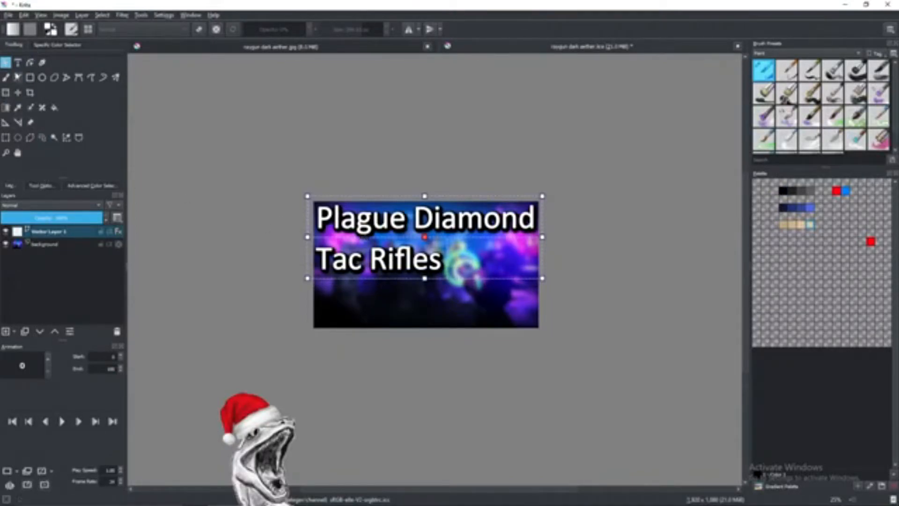
- Import the Call of Duty Black Ops screenshot of the purple Plague Diamond tactical rifle as a new layer
{"action": "left_click", "coordinate": [83, 15]}
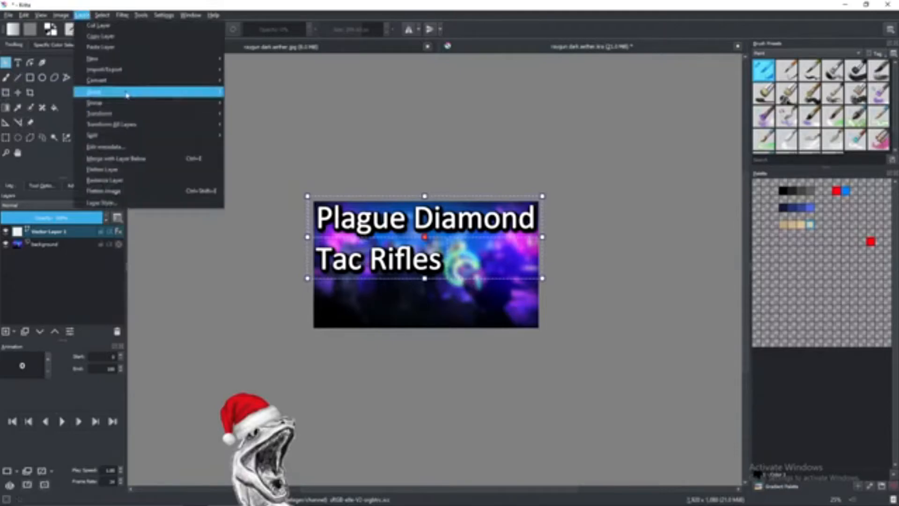
{"action": "mouse_move", "coordinate": [131, 74]}
{"action": "left_click", "coordinate": [267, 90]}
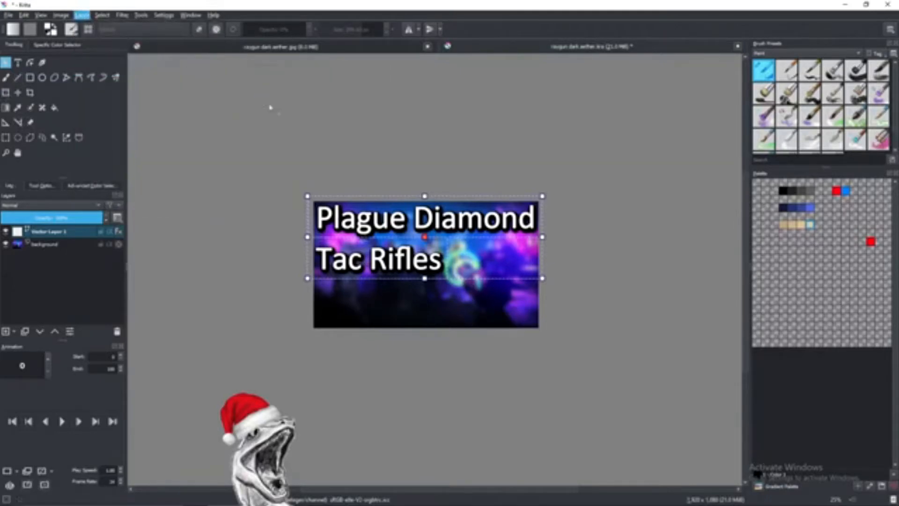
{"action": "double_click", "coordinate": [315, 96]}
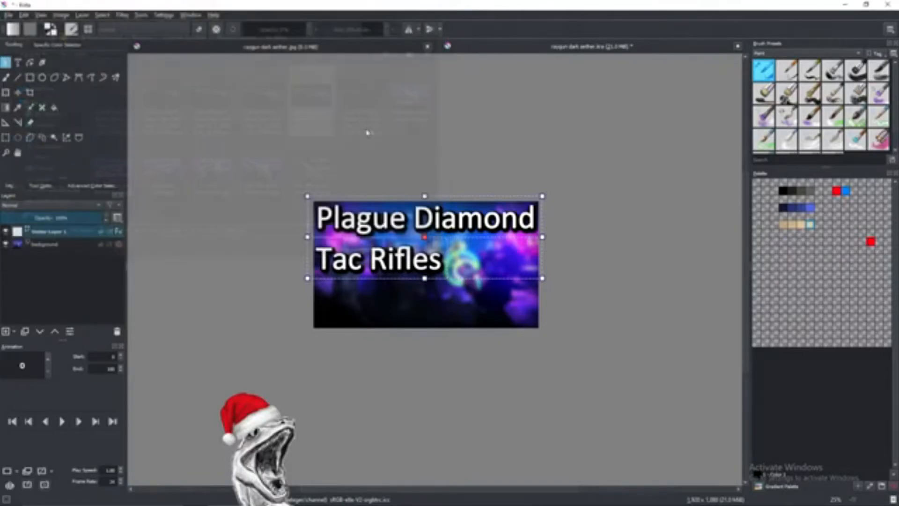
- Draw a loose freehand selection around the whole purple rifle in the imported screenshot
{"action": "scroll", "coordinate": [479, 246], "scroll_direction": "up", "scroll_amount": 3}
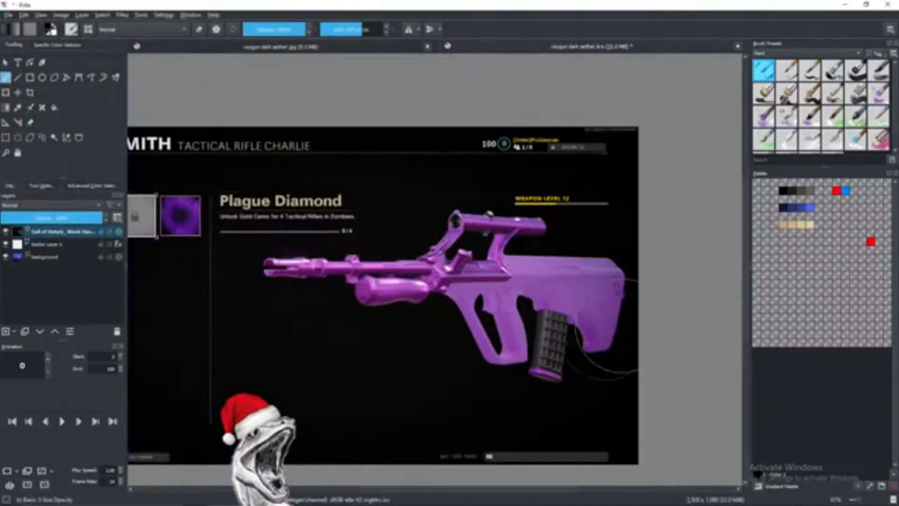
{"action": "scroll", "coordinate": [362, 248], "scroll_direction": "down", "scroll_amount": 2}
{"action": "scroll", "coordinate": [255, 234], "scroll_direction": "up", "scroll_amount": 3}
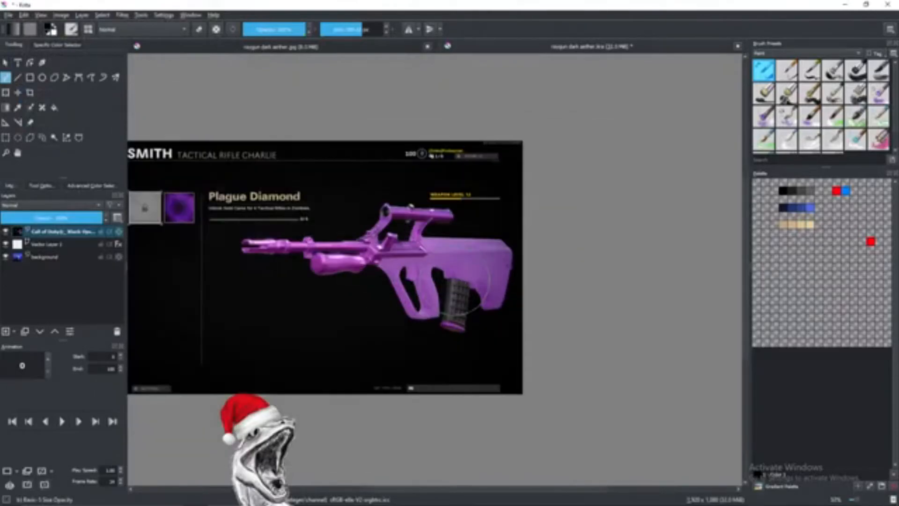
{"action": "left_click", "coordinate": [43, 137]}
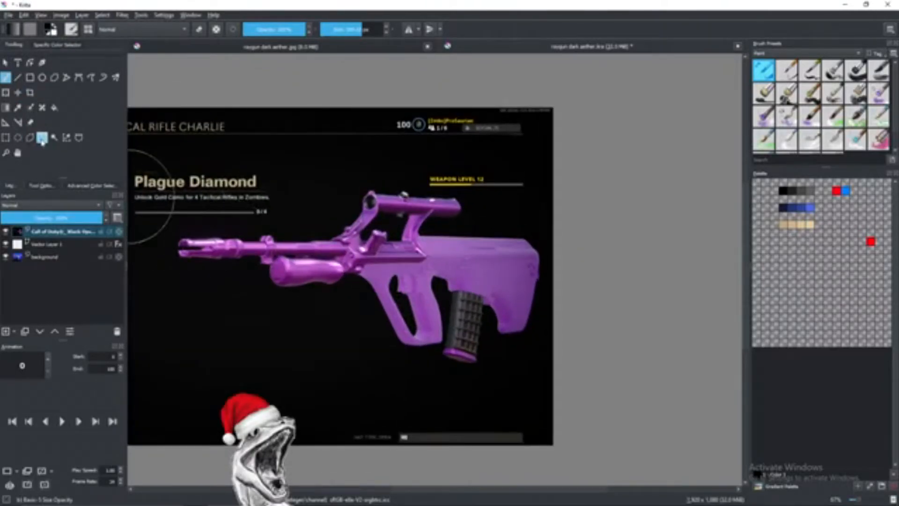
{"action": "mouse_move", "coordinate": [163, 223]}
{"action": "left_mouse_down"}
{"action": "mouse_move", "coordinate": [275, 229]}
{"action": "mouse_move", "coordinate": [328, 213]}
{"action": "mouse_move", "coordinate": [362, 183]}
{"action": "mouse_move", "coordinate": [485, 206]}
{"action": "mouse_move", "coordinate": [543, 235]}
{"action": "mouse_move", "coordinate": [547, 283]}
{"action": "mouse_move", "coordinate": [533, 359]}
{"action": "mouse_move", "coordinate": [455, 383]}
{"action": "mouse_move", "coordinate": [338, 314]}
{"action": "mouse_move", "coordinate": [255, 301]}
{"action": "mouse_move", "coordinate": [184, 271]}
{"action": "mouse_move", "coordinate": [151, 252]}
{"action": "mouse_move", "coordinate": [164, 223]}
{"action": "left_mouse_up"}
{"action": "right_click", "coordinate": [332, 244]}
{"action": "left_click", "coordinate": [351, 281]}
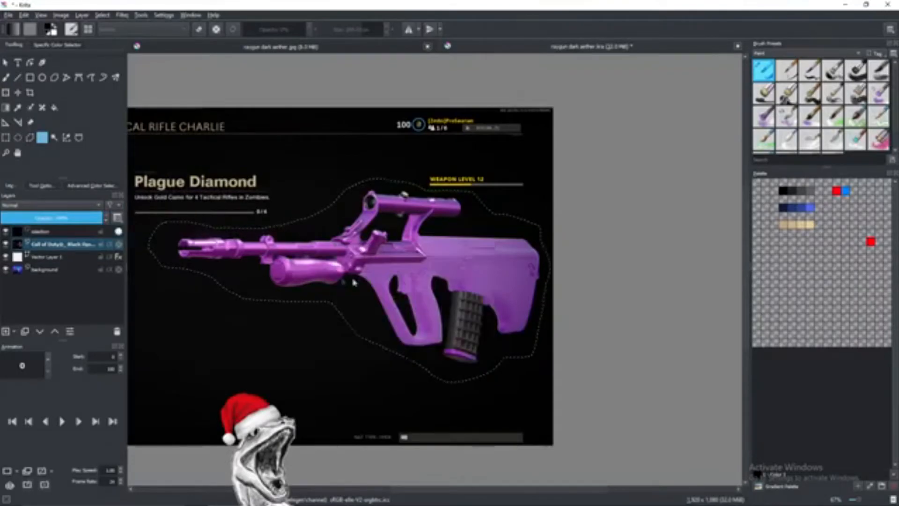
- Cut the selected rifle area onto its own layer, remove the original screenshot layer and clear the selection
{"action": "right_click", "coordinate": [46, 257]}
{"action": "left_click", "coordinate": [81, 327]}
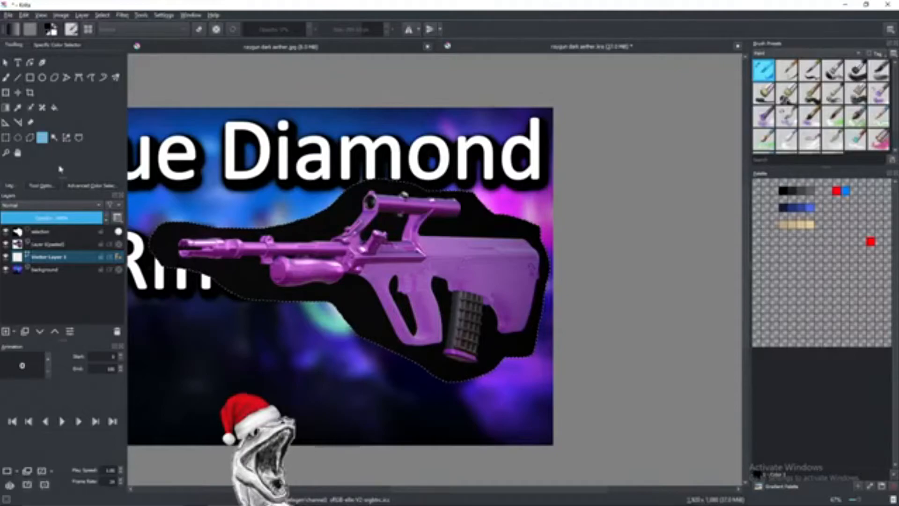
{"action": "key", "text": "ctrl+shift+a"}
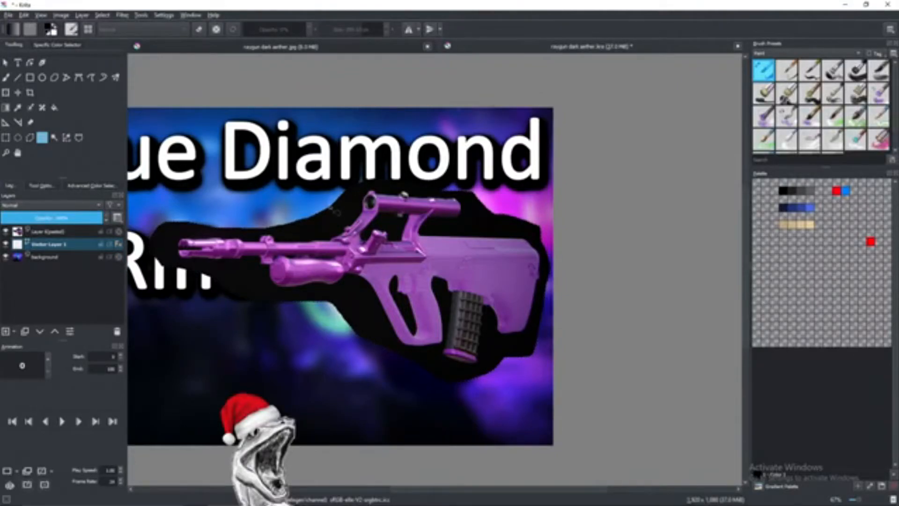
- Select the black background around the rifle with the Contiguous Selection tool and make the pasted rifle layer active
{"action": "left_click_drag", "start_coordinate": [321, 276], "coordinate": [429, 250]}
{"action": "left_click", "coordinate": [54, 137]}
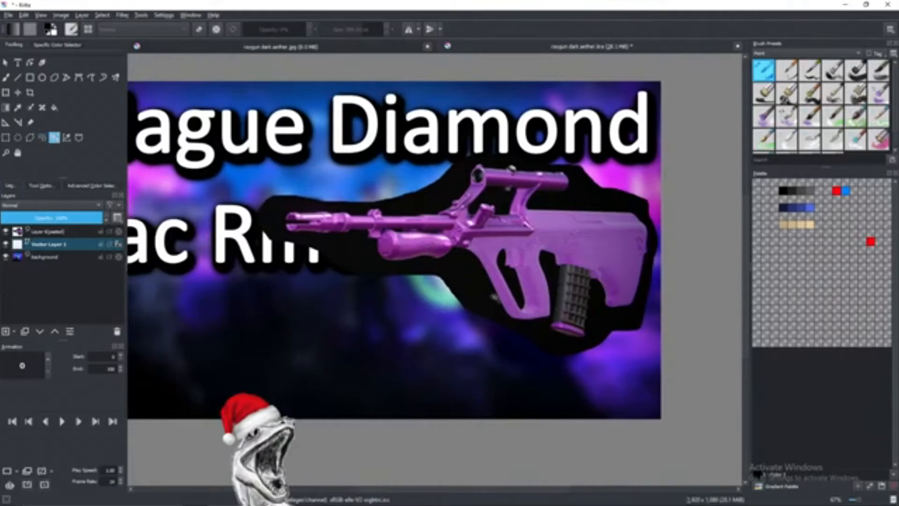
{"action": "left_click", "coordinate": [482, 292]}
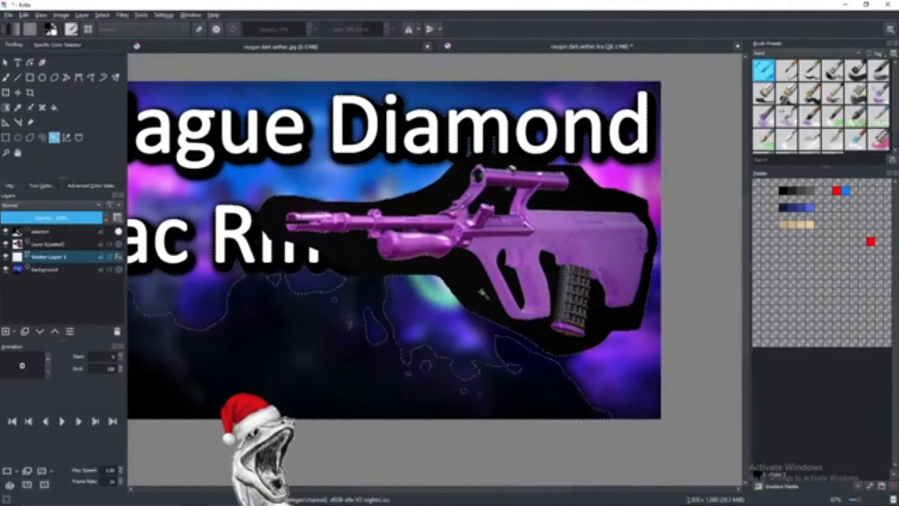
{"action": "left_click", "coordinate": [60, 245]}
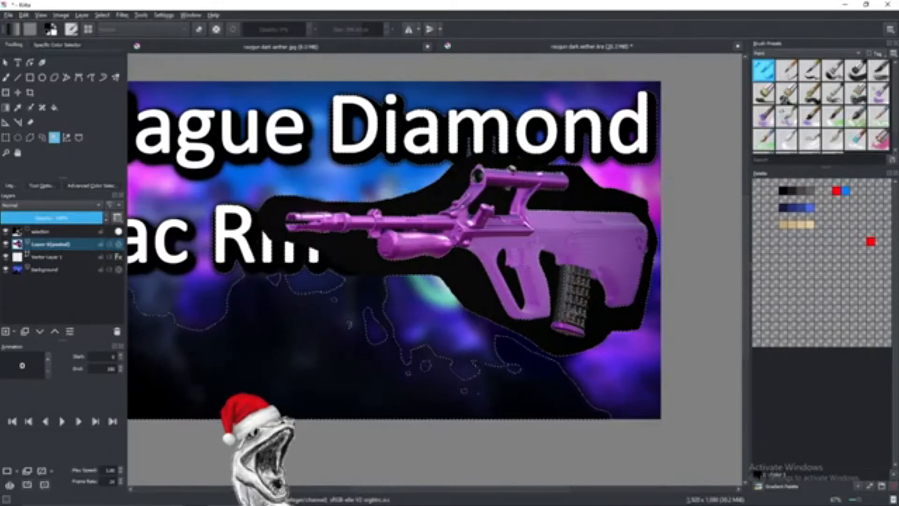
{"action": "scroll", "coordinate": [571, 307], "scroll_direction": "up", "scroll_amount": 3}
{"action": "scroll", "coordinate": [567, 302], "scroll_direction": "up", "scroll_amount": 2}
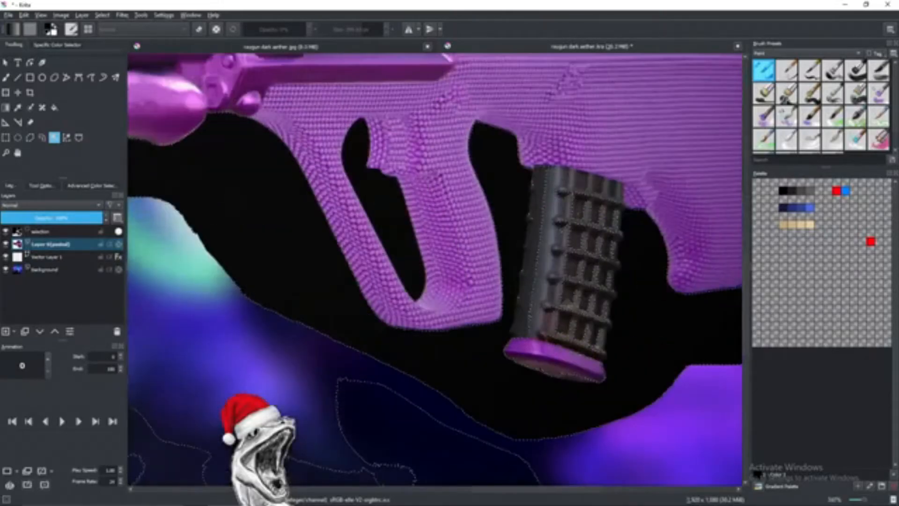
{"action": "scroll", "coordinate": [554, 214], "scroll_direction": "down", "scroll_amount": 3}
{"action": "scroll", "coordinate": [222, 274], "scroll_direction": "down", "scroll_amount": 2}
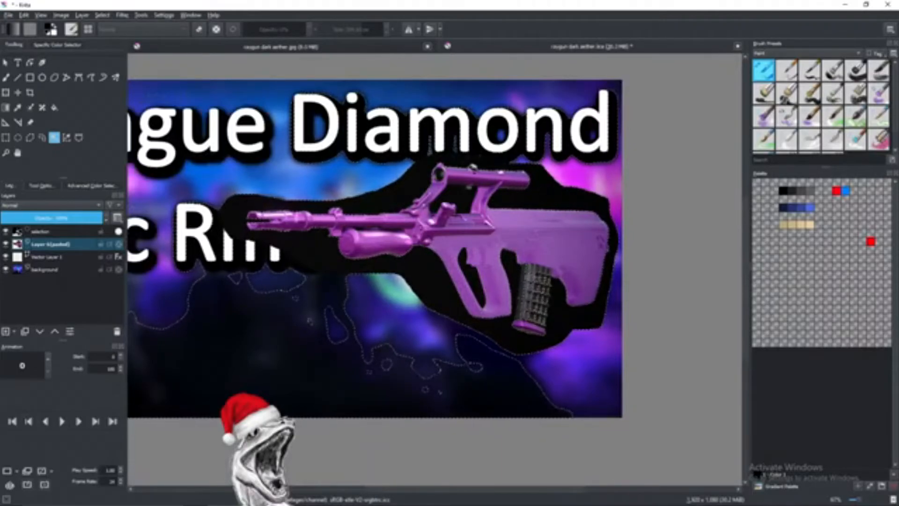
{"action": "scroll", "coordinate": [529, 281], "scroll_direction": "up", "scroll_amount": 4}
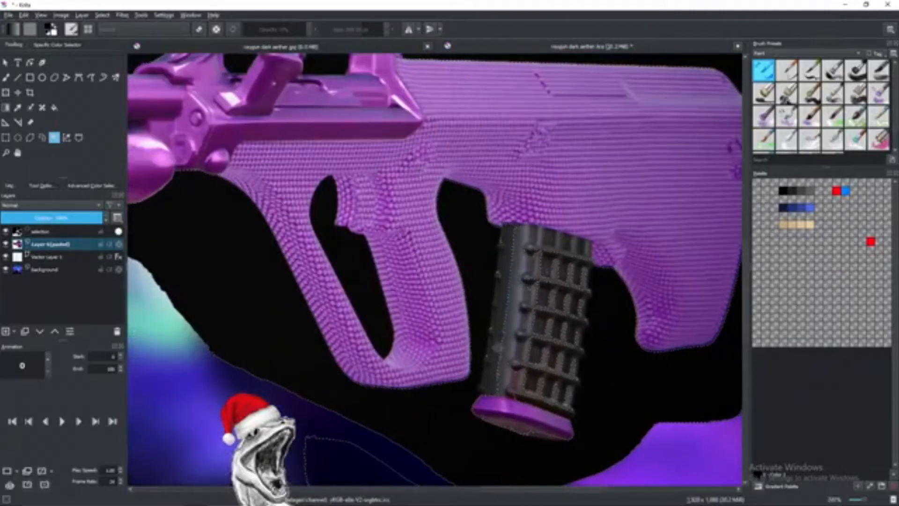
- Start a polygonal selection at the magazine's upper-left corner and trace down the upper part of its left edge
{"action": "left_click", "coordinate": [40, 142]}
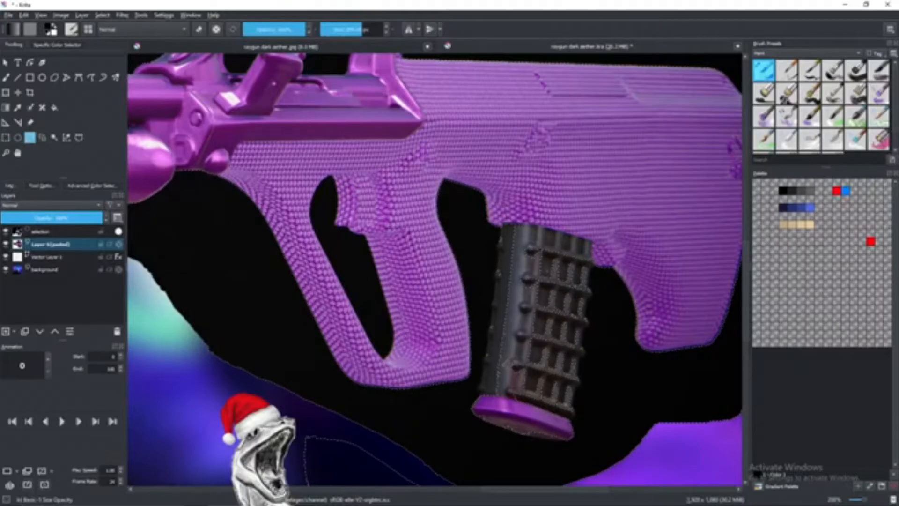
{"action": "scroll", "coordinate": [505, 376], "scroll_direction": "down", "scroll_amount": 5}
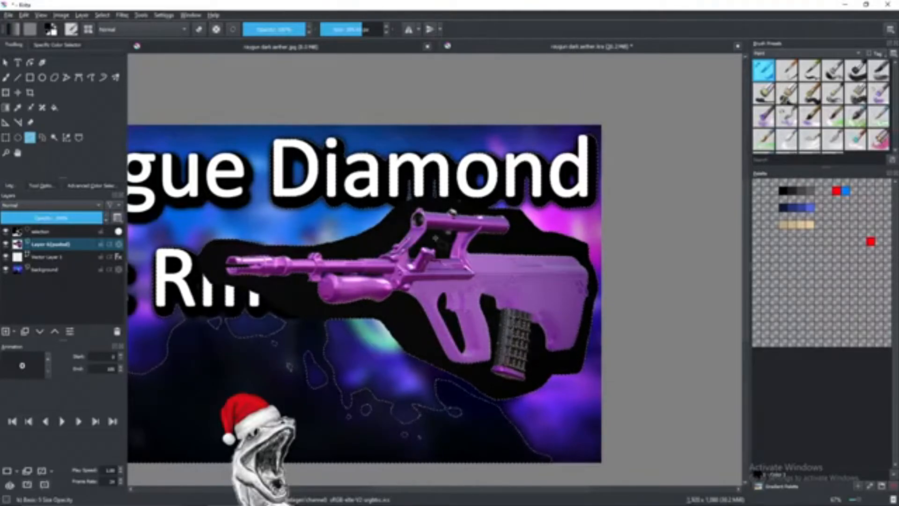
{"action": "scroll", "coordinate": [436, 238], "scroll_direction": "up", "scroll_amount": 4}
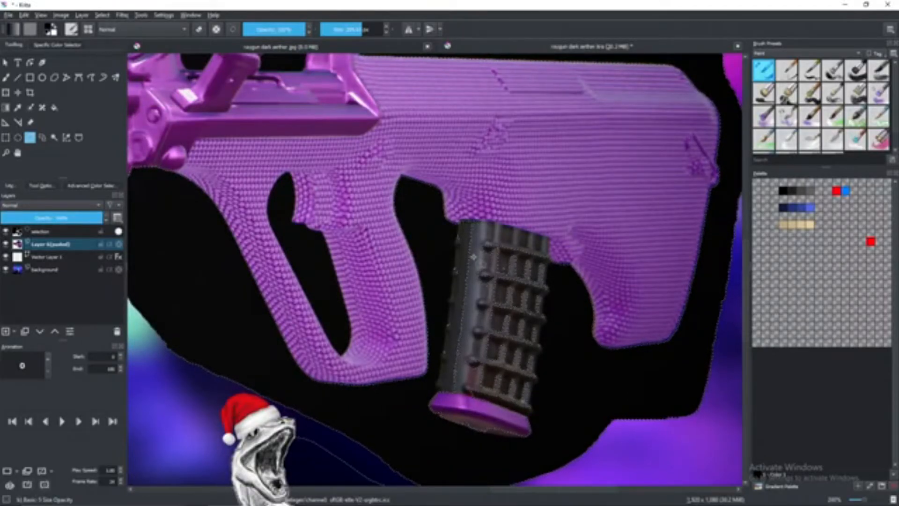
{"action": "scroll", "coordinate": [466, 229], "scroll_direction": "up", "scroll_amount": 4}
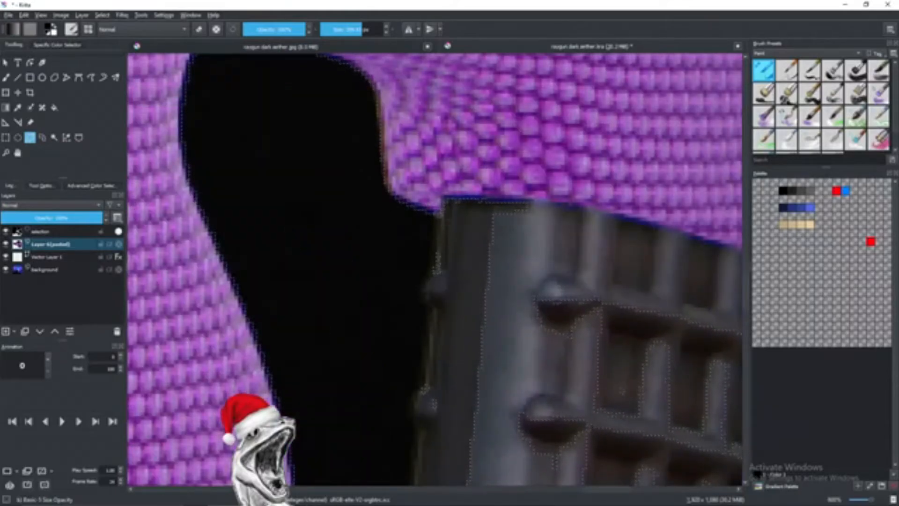
{"action": "mouse_move", "coordinate": [436, 216]}
{"action": "left_mouse_down"}
{"action": "mouse_move", "coordinate": [433, 273]}
{"action": "mouse_move", "coordinate": [420, 297]}
{"action": "mouse_move", "coordinate": [428, 309]}
{"action": "mouse_move", "coordinate": [423, 388]}
{"action": "mouse_move", "coordinate": [482, 214]}
{"action": "left_mouse_up"}
{"action": "left_click", "coordinate": [423, 389]}
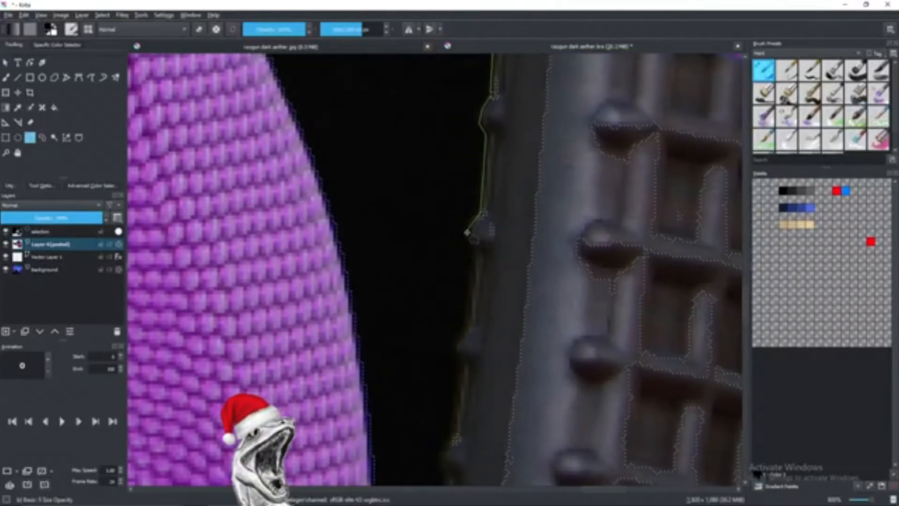
{"action": "mouse_move", "coordinate": [471, 251]}
{"action": "left_mouse_down"}
{"action": "mouse_move", "coordinate": [469, 331]}
{"action": "mouse_move", "coordinate": [459, 368]}
{"action": "left_mouse_up"}
{"action": "left_click", "coordinate": [459, 369]}
{"action": "left_click_drag", "start_coordinate": [464, 411], "coordinate": [493, 181]}
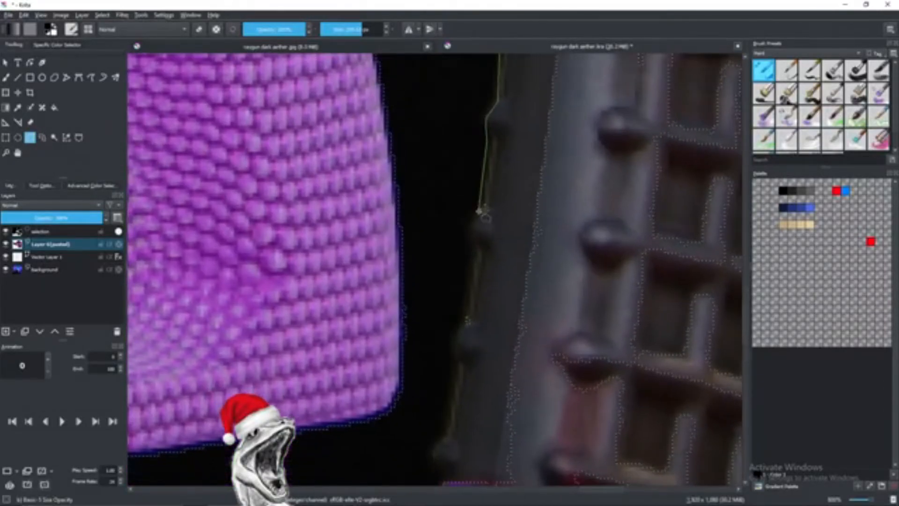
- Continue the polygonal outline around the bumps on the magazine's lower left edge down to the purple base plate
{"action": "left_click", "coordinate": [474, 246]}
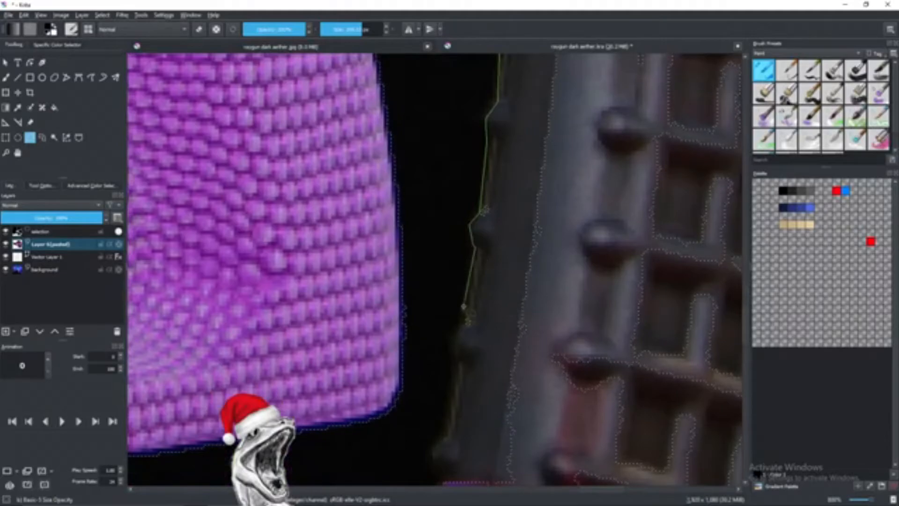
{"action": "left_click", "coordinate": [464, 317]}
{"action": "left_click", "coordinate": [454, 339]}
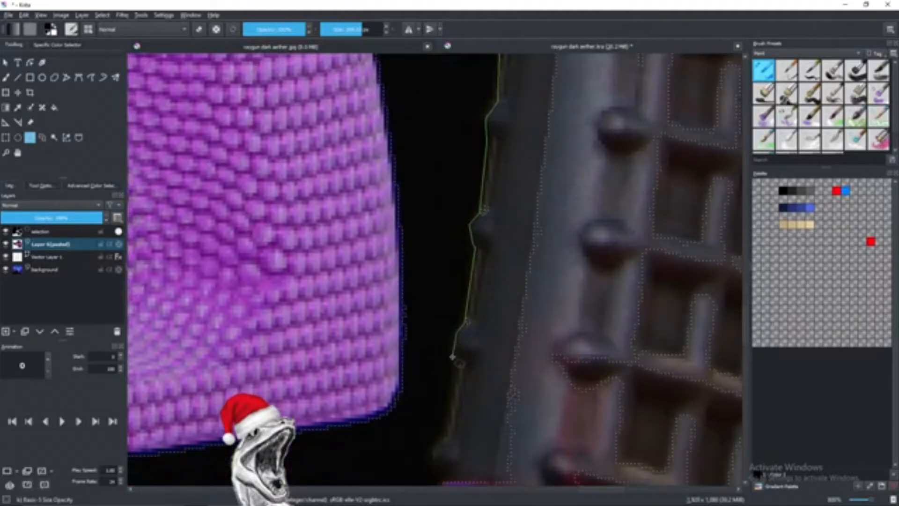
{"action": "left_click", "coordinate": [458, 376]}
{"action": "left_click", "coordinate": [448, 436]}
{"action": "left_click_drag", "start_coordinate": [447, 435], "coordinate": [453, 219]}
{"action": "left_click", "coordinate": [437, 245]}
{"action": "left_click", "coordinate": [457, 266]}
- Trace the polygonal outline along the underside and right end of the magazine's purple base plate
{"action": "left_click_drag", "start_coordinate": [600, 301], "coordinate": [317, 219]}
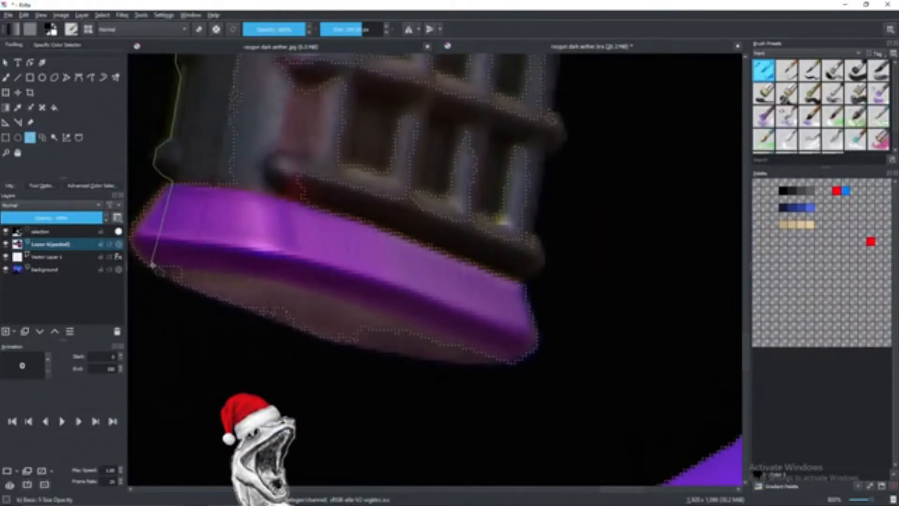
{"action": "left_click", "coordinate": [151, 266]}
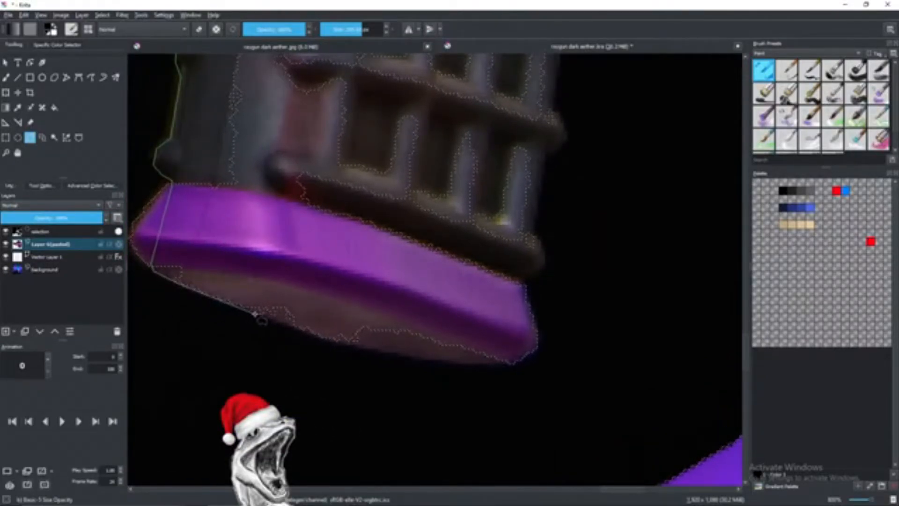
{"action": "left_click", "coordinate": [309, 334]}
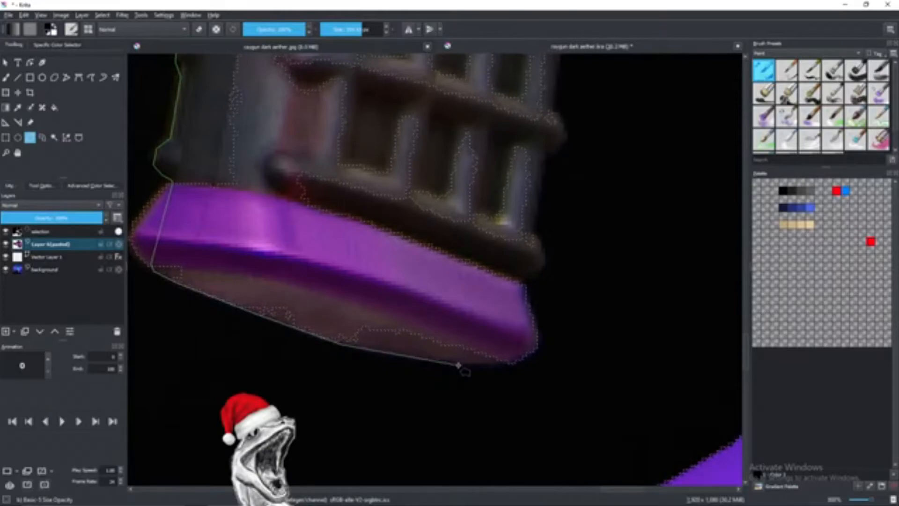
{"action": "left_click", "coordinate": [511, 362]}
{"action": "left_click", "coordinate": [535, 347]}
{"action": "left_click", "coordinate": [523, 284]}
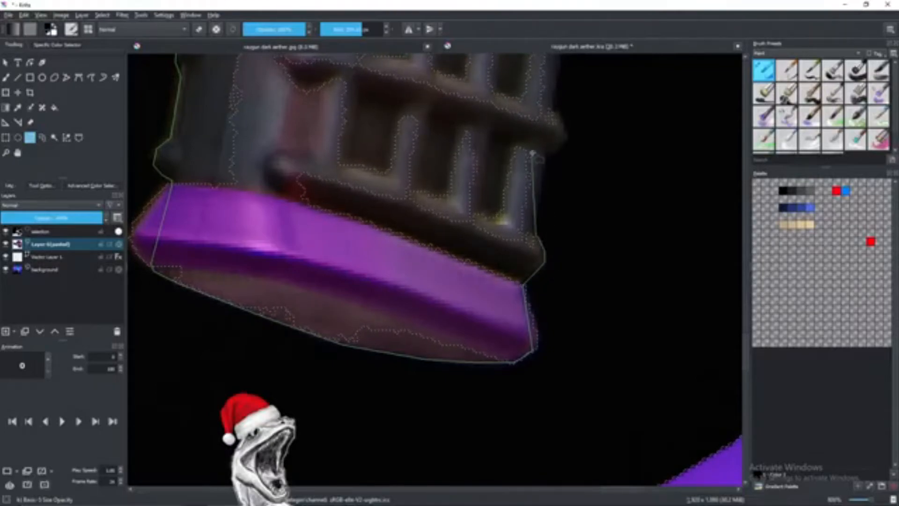
- Trace the polygonal outline up the lower right edge of the magazine, following its protruding ridges
{"action": "left_click", "coordinate": [548, 152]}
{"action": "left_click", "coordinate": [568, 130]}
{"action": "left_click", "coordinate": [564, 115]}
{"action": "left_click", "coordinate": [556, 111]}
{"action": "left_click_drag", "start_coordinate": [562, 88], "coordinate": [501, 321]}
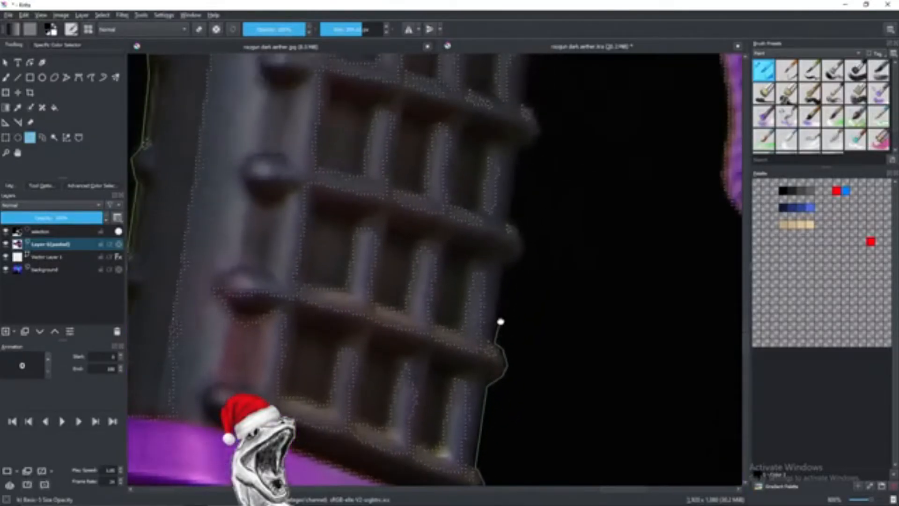
{"action": "left_click", "coordinate": [516, 261]}
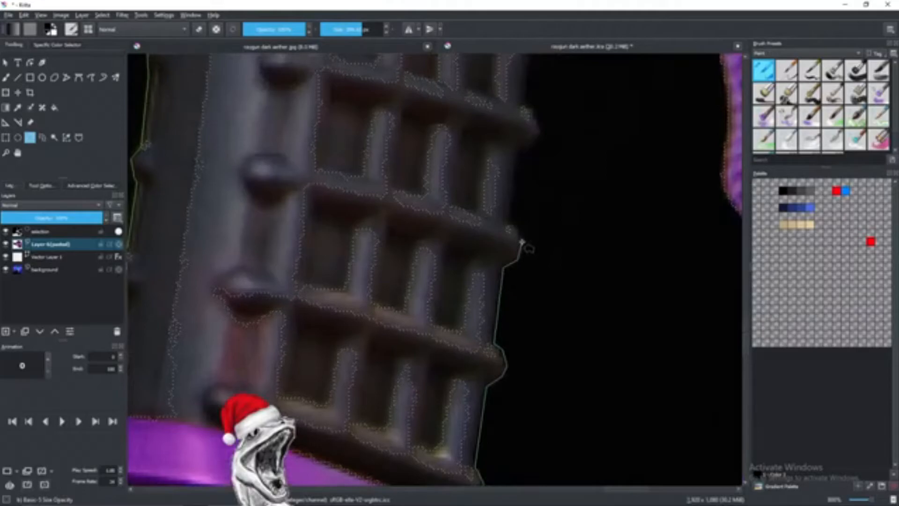
{"action": "left_click", "coordinate": [515, 154]}
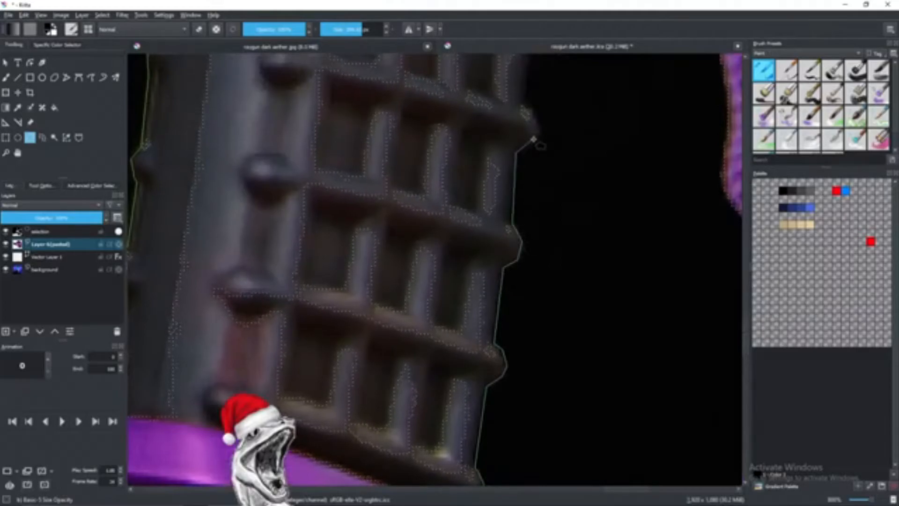
{"action": "left_click", "coordinate": [538, 127]}
{"action": "left_click", "coordinate": [521, 106]}
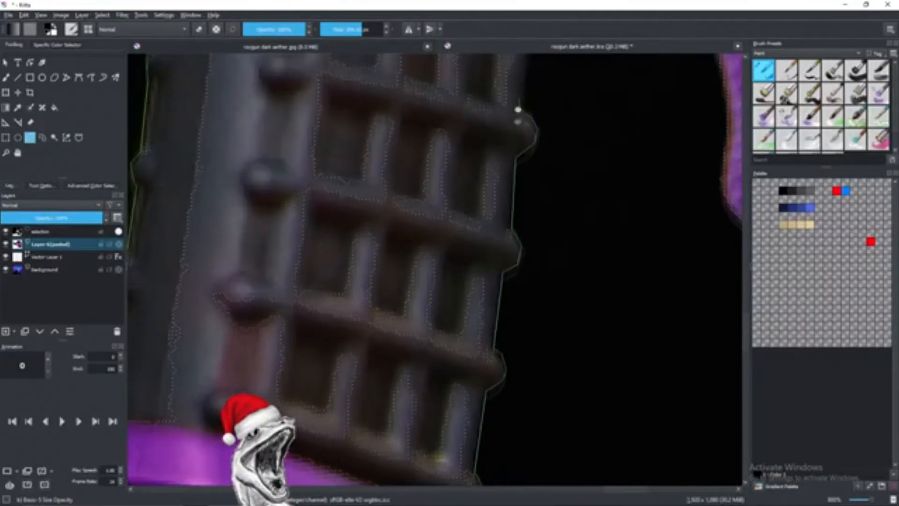
- Trace the magazine's upper right edge up to the purple stock and close the polygonal selection across its top
{"action": "left_click_drag", "start_coordinate": [519, 101], "coordinate": [487, 363]}
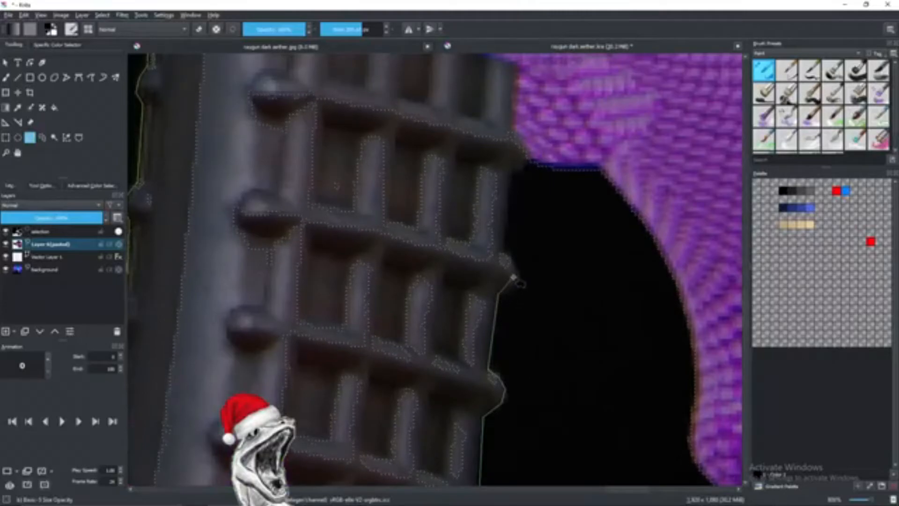
{"action": "left_click", "coordinate": [516, 276]}
{"action": "left_click", "coordinate": [506, 250]}
{"action": "left_click", "coordinate": [509, 177]}
{"action": "left_click", "coordinate": [526, 156]}
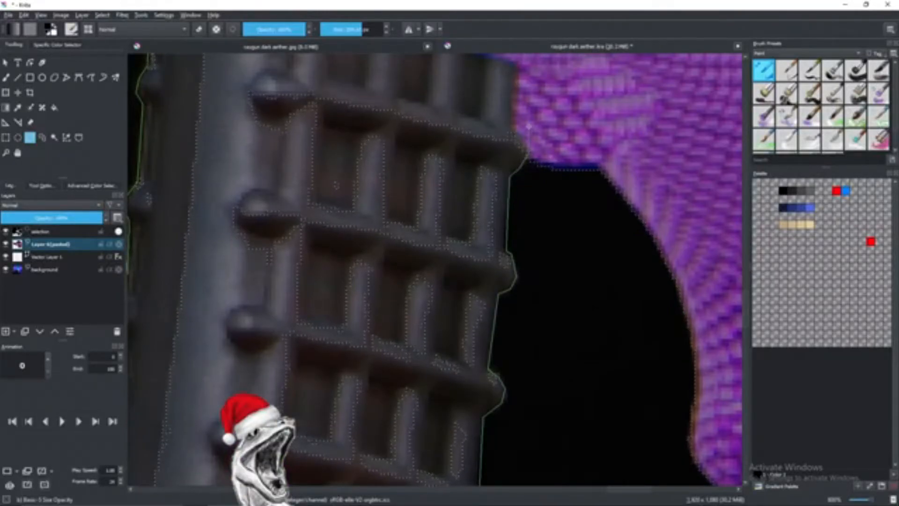
{"action": "left_click", "coordinate": [529, 127]}
{"action": "left_click_drag", "start_coordinate": [529, 127], "coordinate": [586, 235]}
{"action": "left_click", "coordinate": [326, 77]}
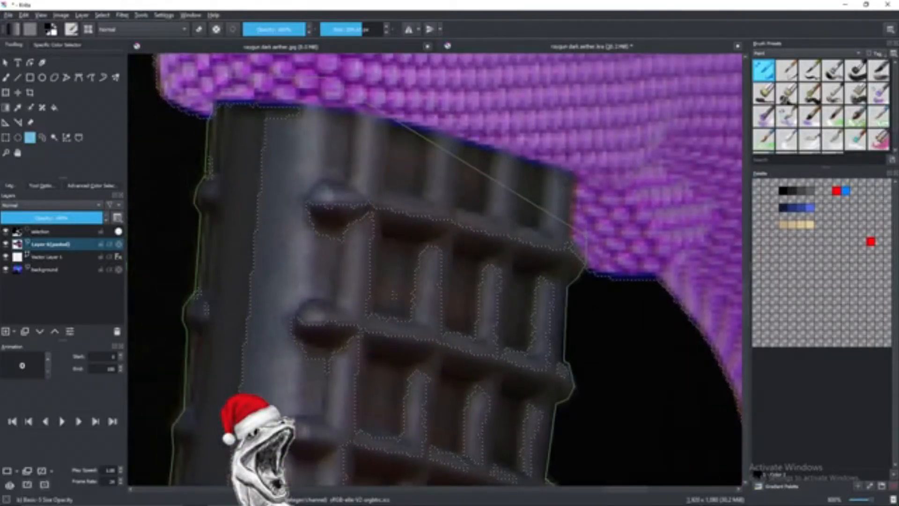
{"action": "left_click", "coordinate": [215, 109]}
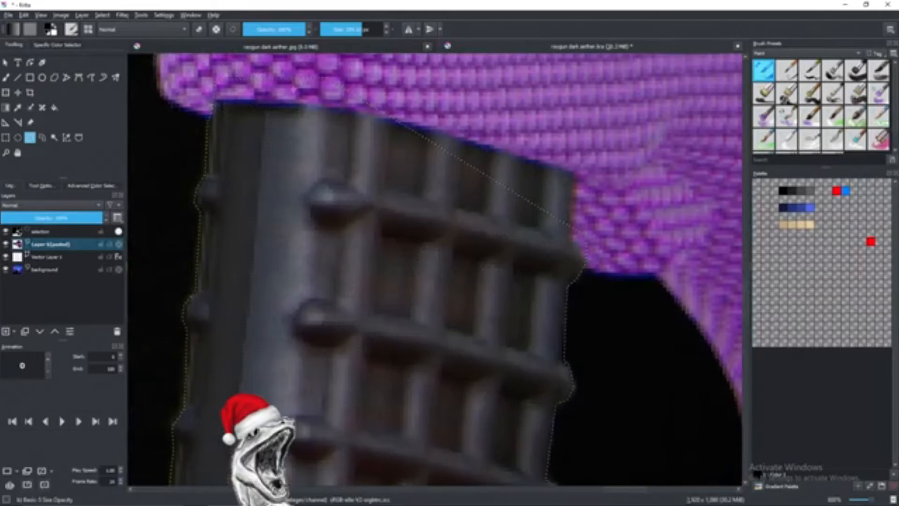
- Clear the magazine selection and reselect the black background around the rifle with the Contiguous Selection tool
{"action": "key", "text": "ctrl+shift+a"}
{"action": "scroll", "coordinate": [152, 203], "scroll_direction": "down", "scroll_amount": 6}
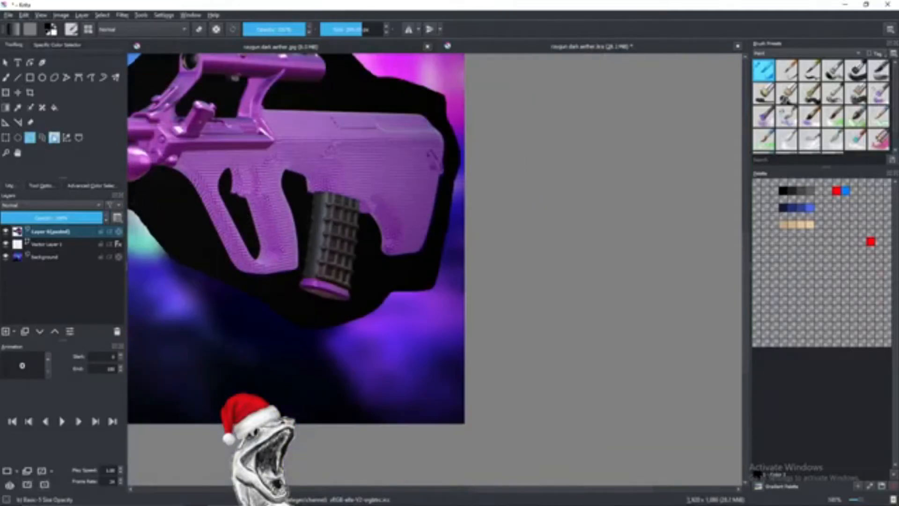
{"action": "left_click", "coordinate": [54, 137]}
{"action": "left_click", "coordinate": [388, 259]}
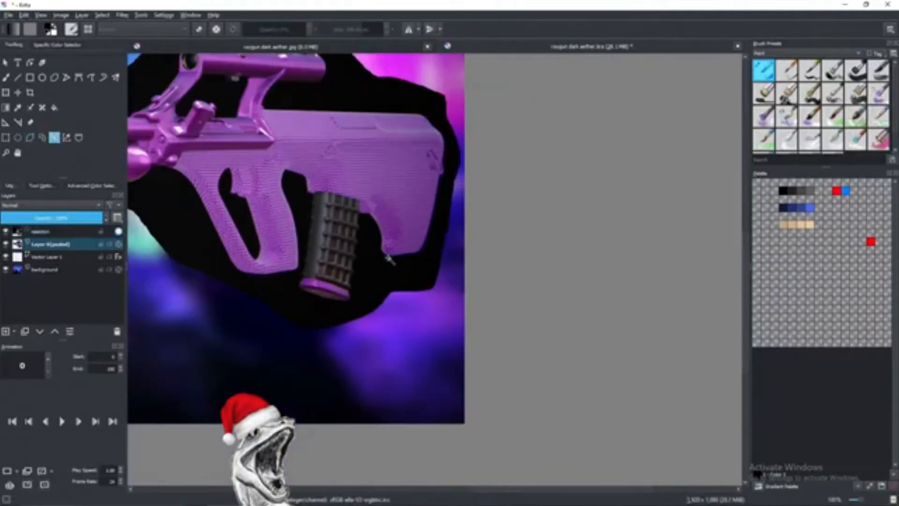
{"action": "scroll", "coordinate": [354, 251], "scroll_direction": "up", "scroll_amount": 5}
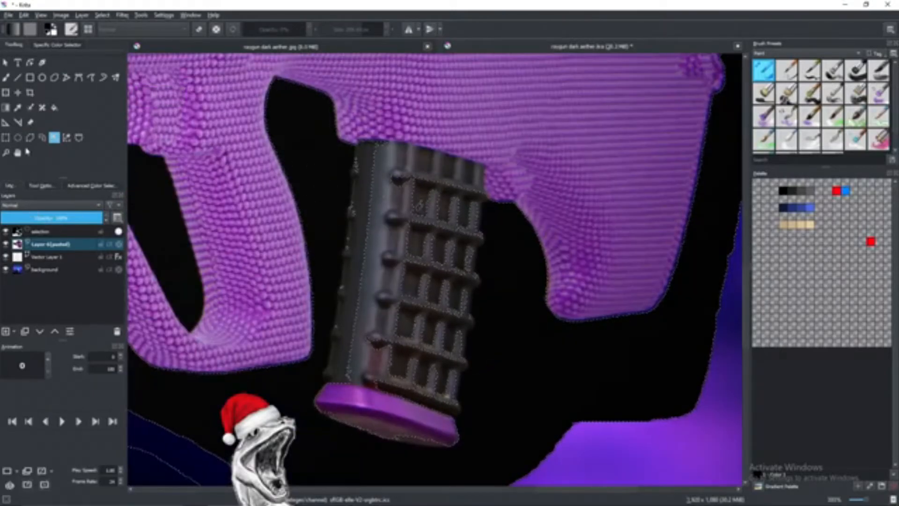
{"action": "left_click", "coordinate": [42, 137]}
{"action": "scroll", "coordinate": [332, 203], "scroll_direction": "up", "scroll_amount": 4}
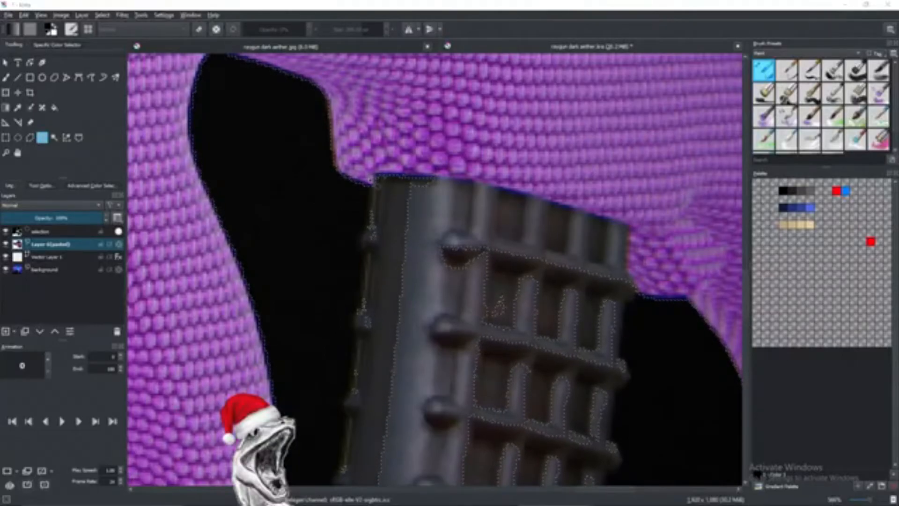
{"action": "key", "text": "ctrl+shift+a"}
{"action": "key", "text": "ctrl+shift+d"}
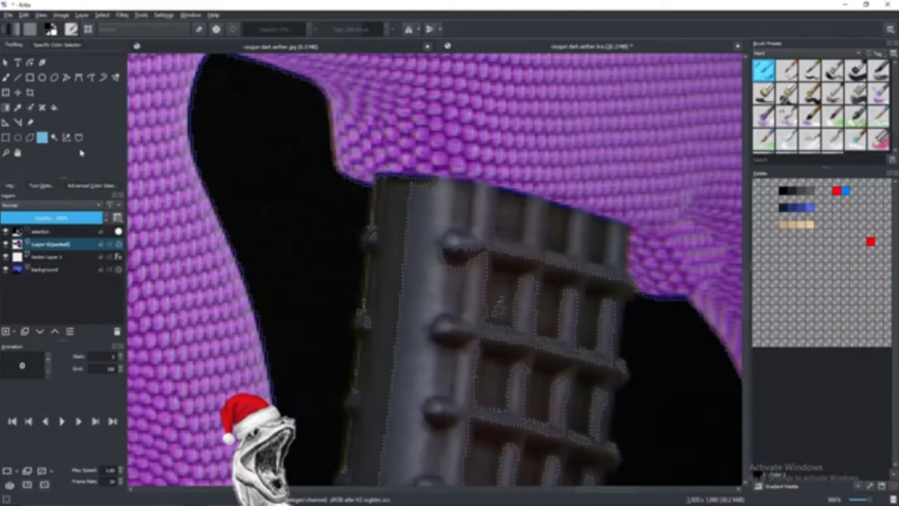
- Subtract the magazine from the background selection by starting a polygonal outline down its left edge to the purple base plate
{"action": "left_click", "coordinate": [30, 137]}
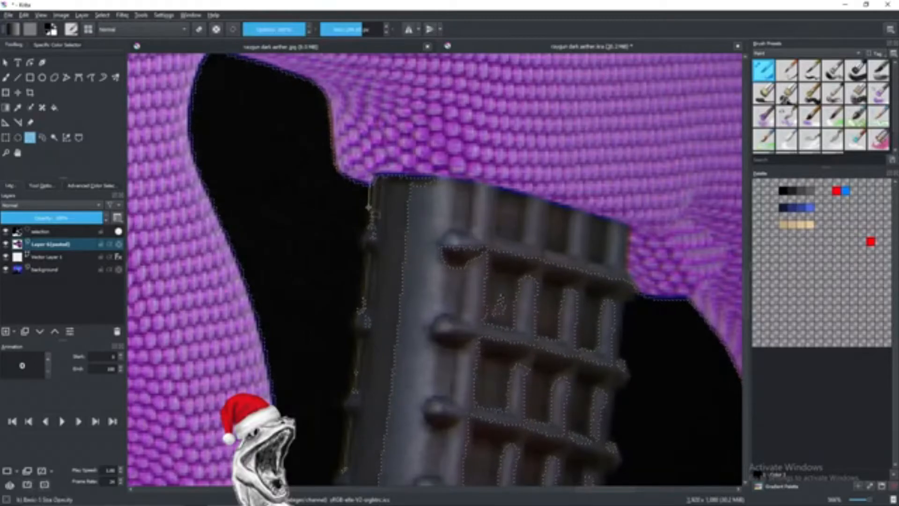
{"action": "left_click_drag", "start_coordinate": [364, 273], "coordinate": [384, 136]}
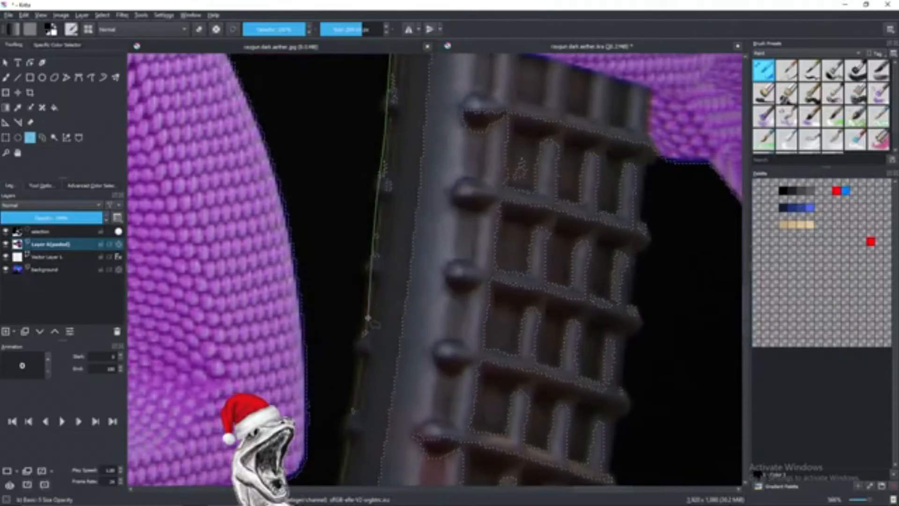
{"action": "left_click", "coordinate": [355, 369]}
{"action": "left_click_drag", "start_coordinate": [383, 253], "coordinate": [386, 109]}
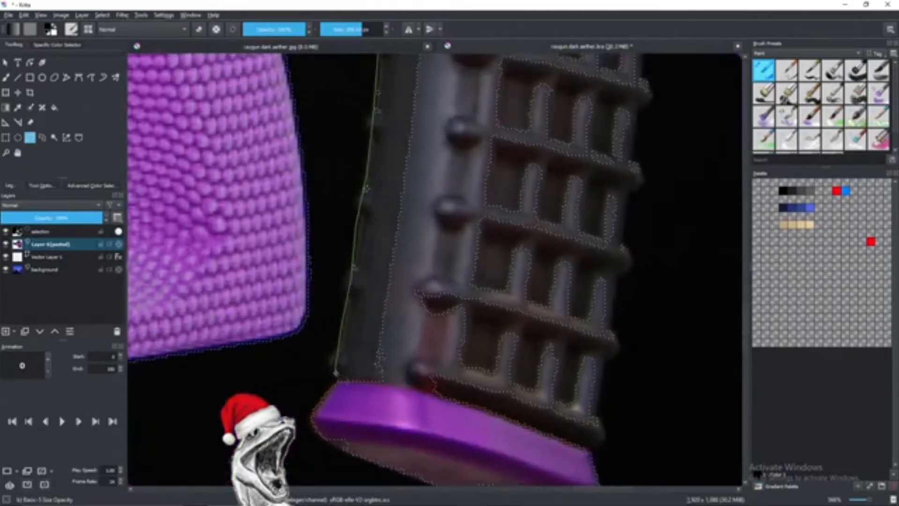
{"action": "left_click", "coordinate": [338, 382]}
{"action": "left_click_drag", "start_coordinate": [320, 437], "coordinate": [280, 288]}
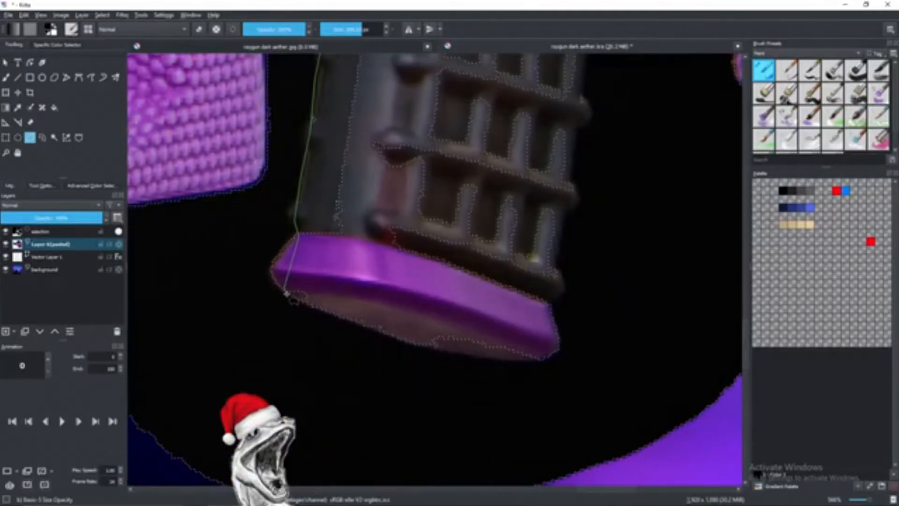
- Trace the polygonal outline around the left end, underside and right end of the magazine's purple base plate
{"action": "left_click", "coordinate": [285, 291]}
{"action": "left_click", "coordinate": [427, 346]}
{"action": "left_click", "coordinate": [548, 357]}
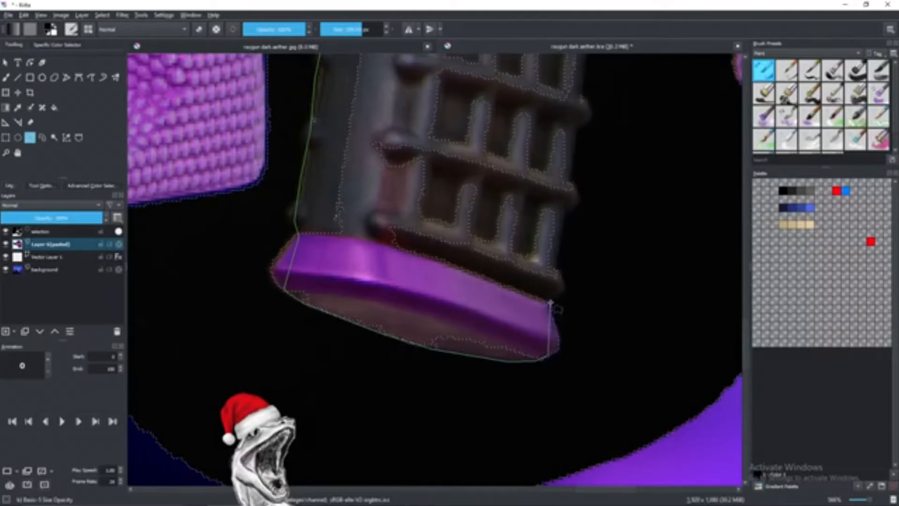
{"action": "left_click", "coordinate": [566, 212]}
- Trace the magazine's right edge up to the purple stock and close the polygonal outline at its upper left corner
{"action": "left_click_drag", "start_coordinate": [563, 173], "coordinate": [512, 350]}
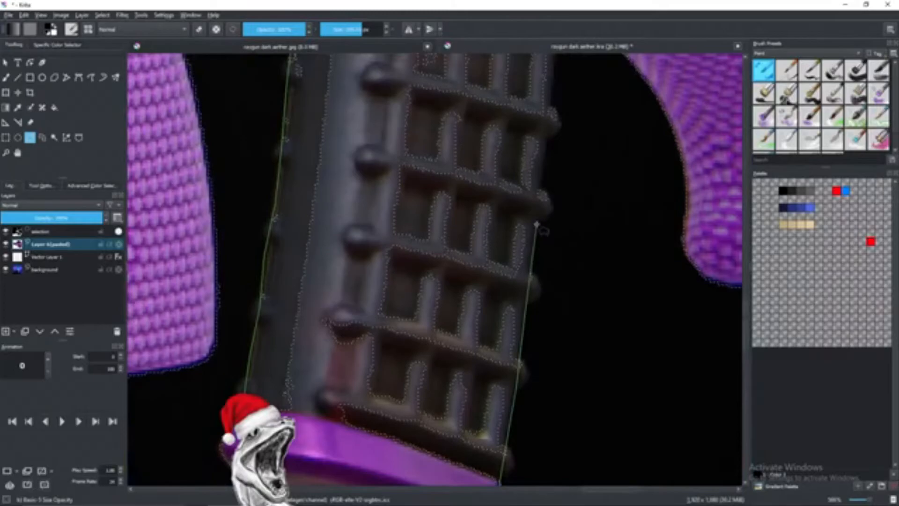
{"action": "left_click", "coordinate": [547, 137]}
{"action": "left_click_drag", "start_coordinate": [547, 137], "coordinate": [505, 357]}
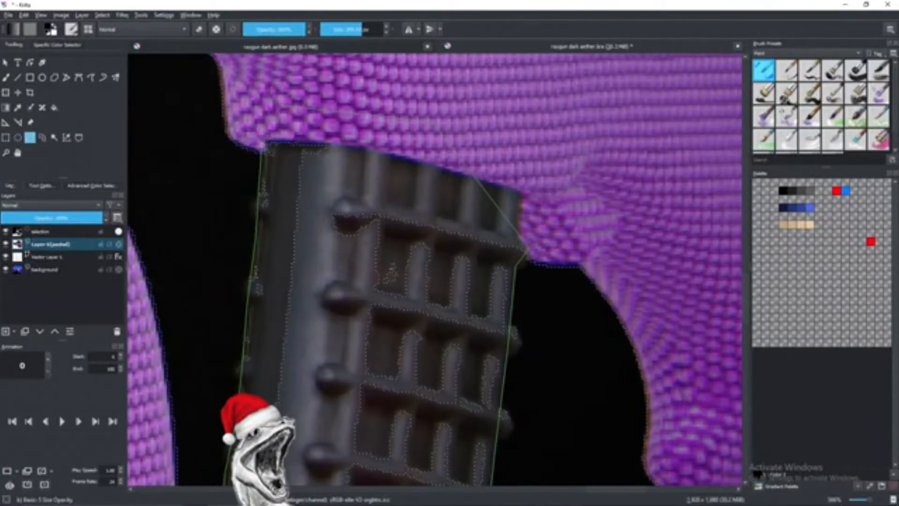
{"action": "left_click", "coordinate": [265, 148]}
{"action": "scroll", "coordinate": [272, 221], "scroll_direction": "down", "scroll_amount": 3}
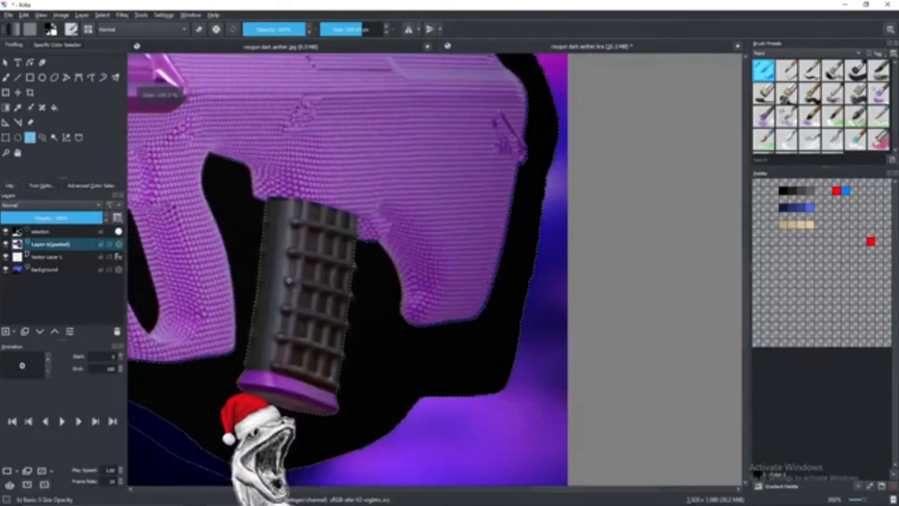
- Exclude the protruding bumps along the magazine's left edge from the background selection with small elliptical selections
{"action": "scroll", "coordinate": [290, 286], "scroll_direction": "up", "scroll_amount": 3}
{"action": "left_click_drag", "start_coordinate": [239, 223], "coordinate": [293, 300]}
{"action": "left_click", "coordinate": [18, 137]}
{"action": "left_click_drag", "start_coordinate": [278, 169], "coordinate": [267, 186]}
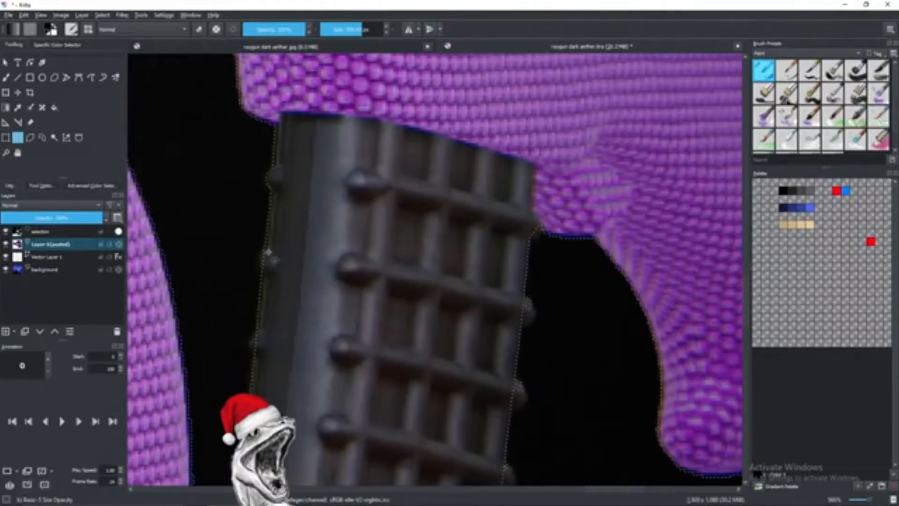
{"action": "left_click_drag", "start_coordinate": [275, 249], "coordinate": [286, 81]}
{"action": "left_click", "coordinate": [278, 174]}
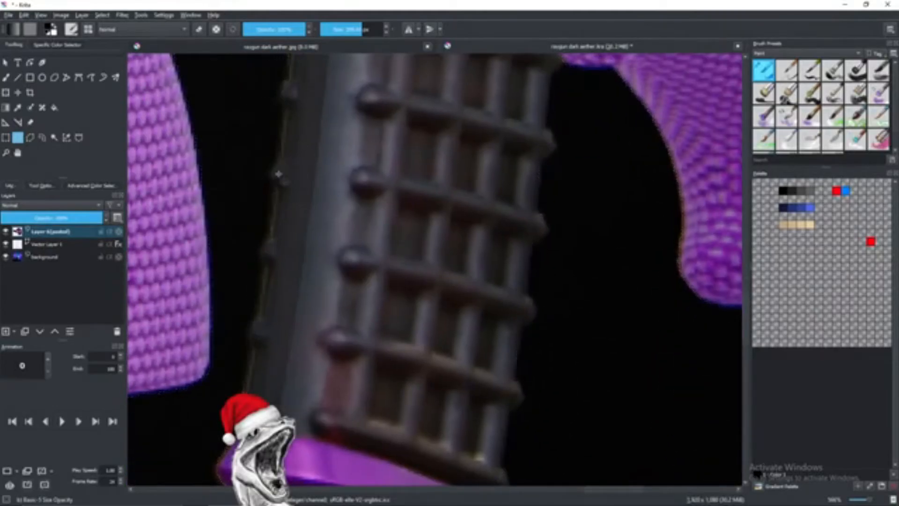
{"action": "key", "text": "ctrl+z"}
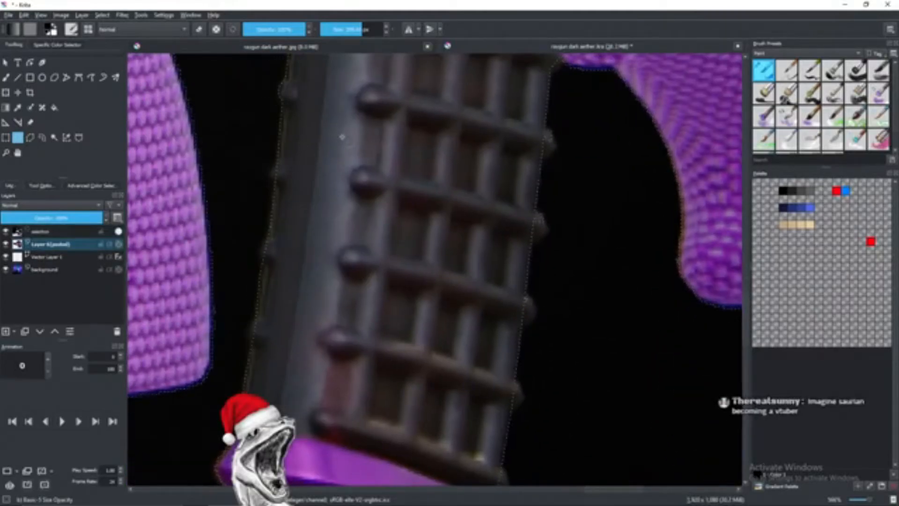
{"action": "left_click_drag", "start_coordinate": [292, 156], "coordinate": [275, 204]}
{"action": "left_click_drag", "start_coordinate": [283, 260], "coordinate": [266, 278]}
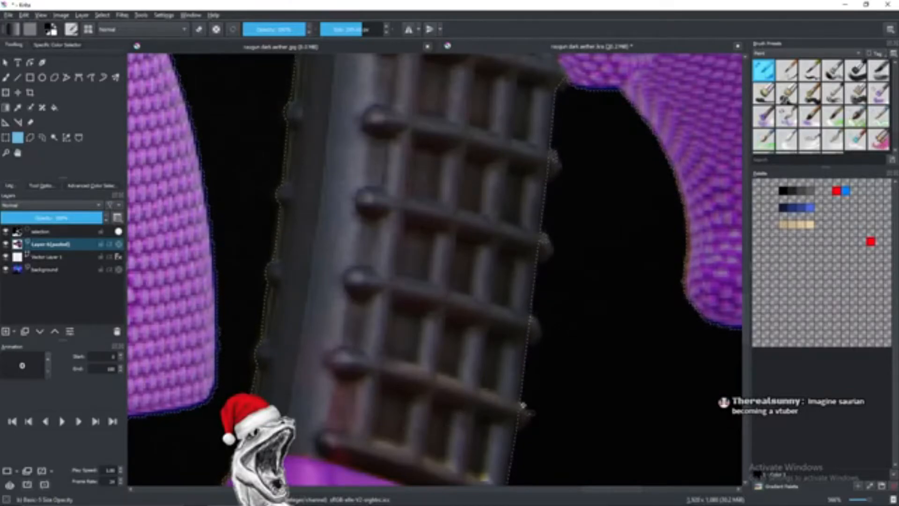
- Exclude the protruding ridge ends along the magazine's right edge from the background selection with small elliptical selections
{"action": "left_click_drag", "start_coordinate": [492, 386], "coordinate": [426, 263]}
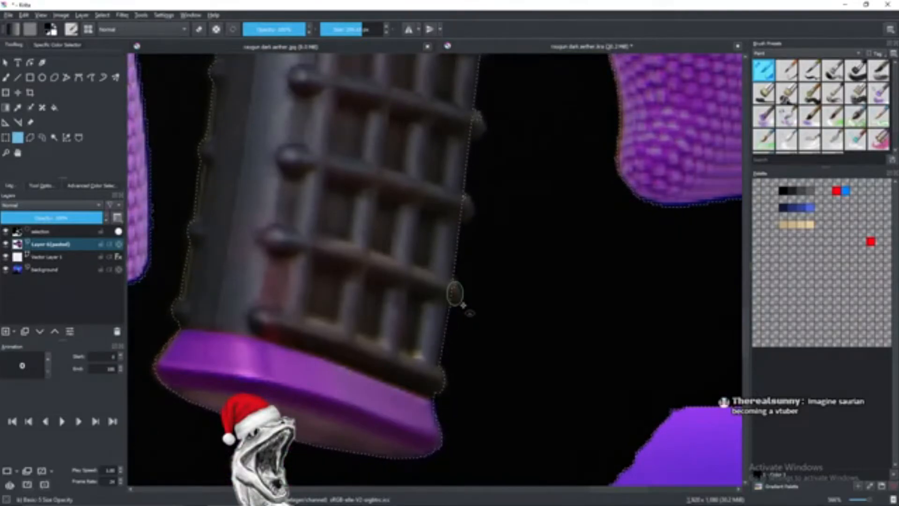
{"action": "left_click_drag", "start_coordinate": [457, 192], "coordinate": [474, 221]}
{"action": "left_click_drag", "start_coordinate": [501, 113], "coordinate": [473, 289]}
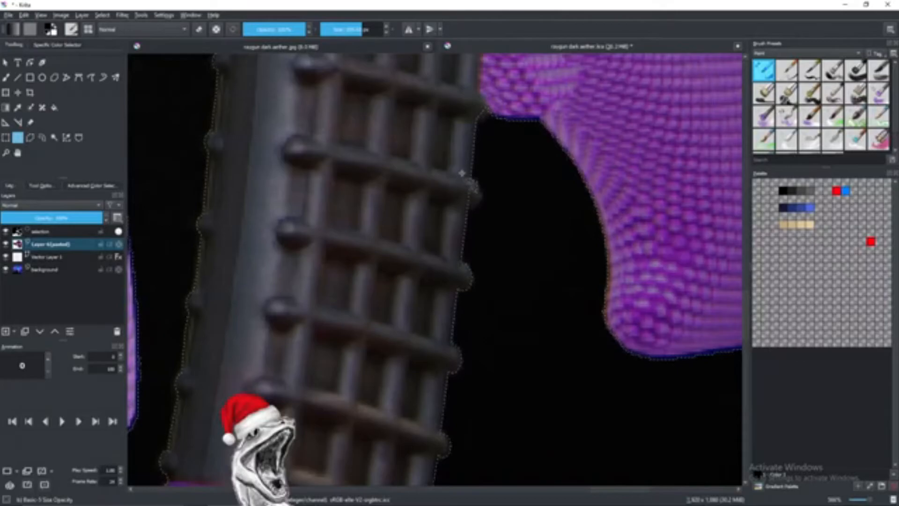
{"action": "left_click_drag", "start_coordinate": [467, 191], "coordinate": [471, 202]}
{"action": "scroll", "coordinate": [447, 319], "scroll_direction": "down", "scroll_amount": 2}
{"action": "scroll", "coordinate": [448, 318], "scroll_direction": "down", "scroll_amount": 3}
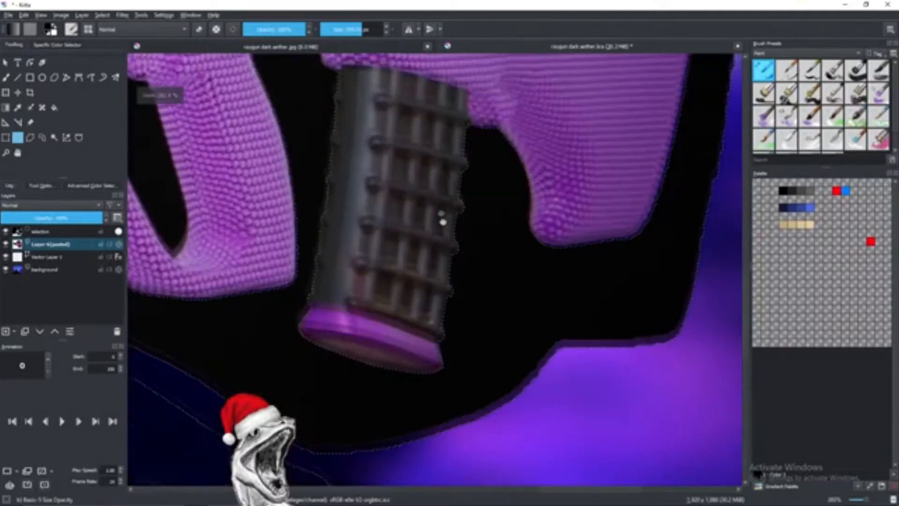
- Cut the selected black background to a new layer and remove that layer
{"action": "scroll", "coordinate": [429, 278], "scroll_direction": "down", "scroll_amount": 2}
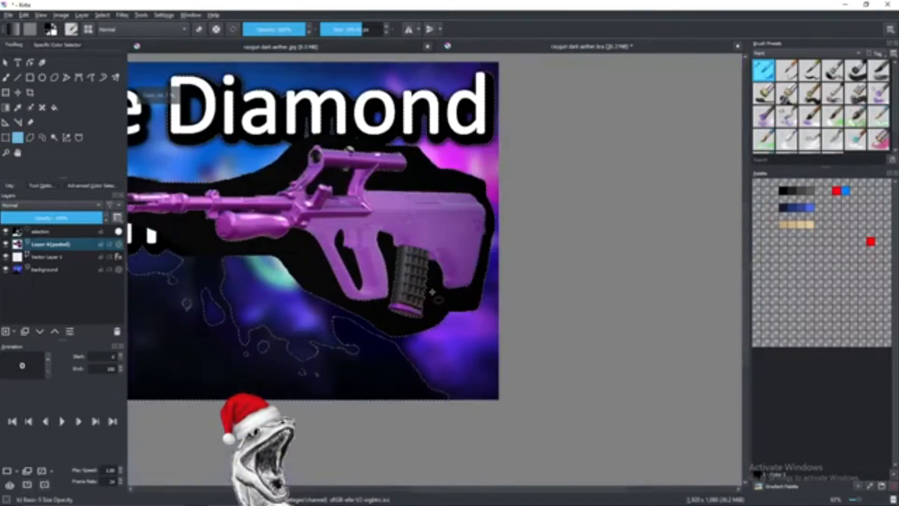
{"action": "right_click", "coordinate": [429, 290]}
{"action": "left_click", "coordinate": [462, 330]}
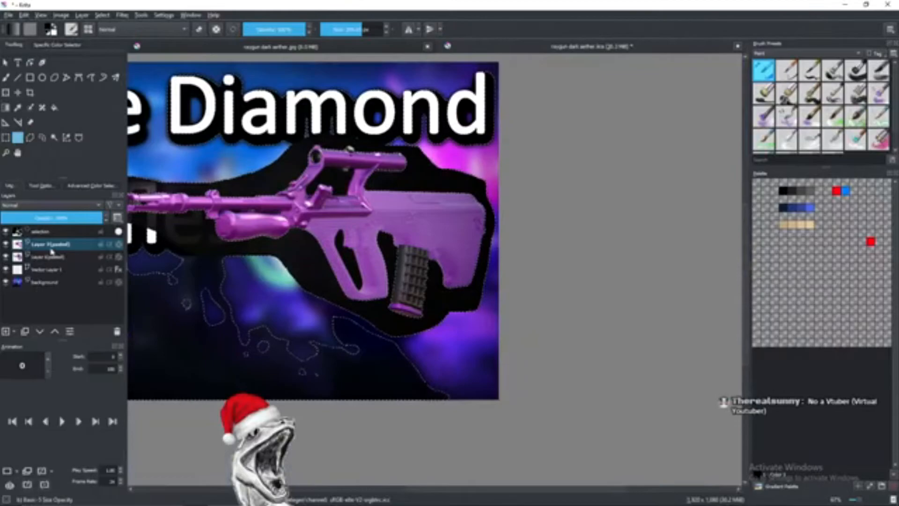
{"action": "left_click_drag", "start_coordinate": [250, 238], "coordinate": [297, 262]}
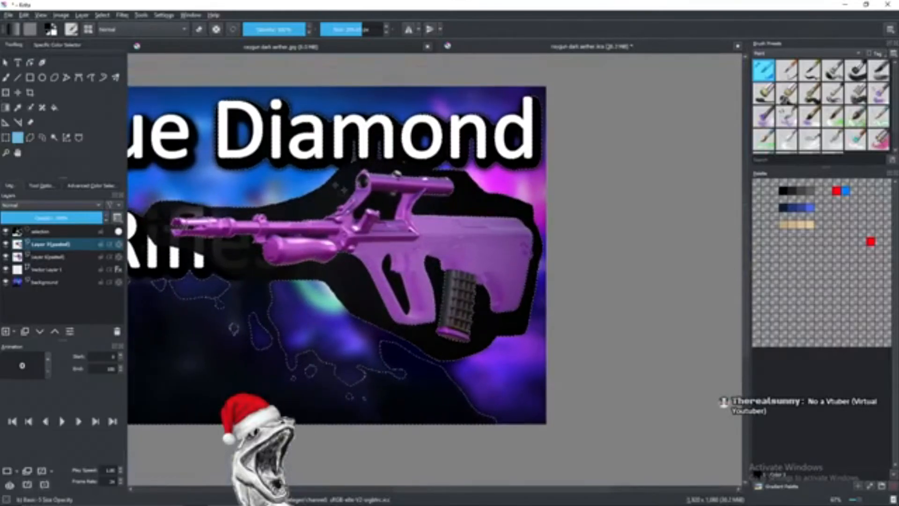
{"action": "left_click", "coordinate": [47, 244]}
{"action": "right_click", "coordinate": [47, 244]}
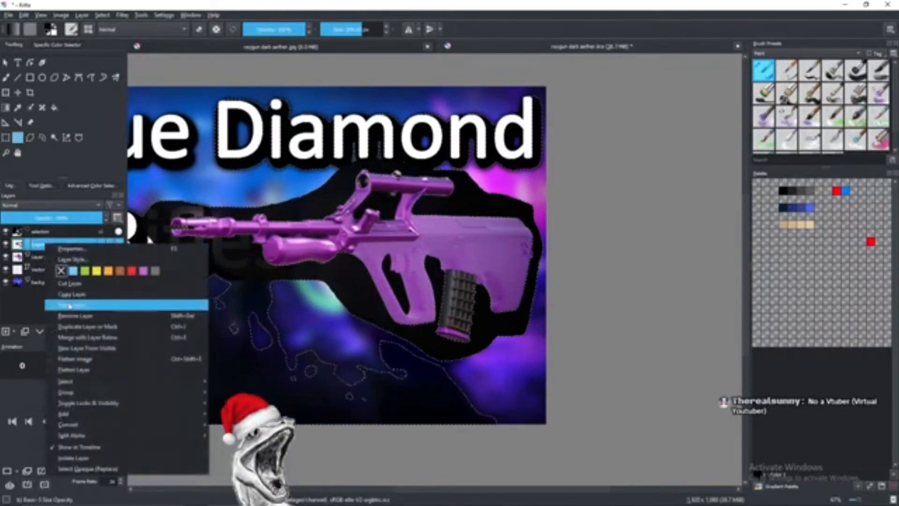
{"action": "left_click", "coordinate": [78, 315]}
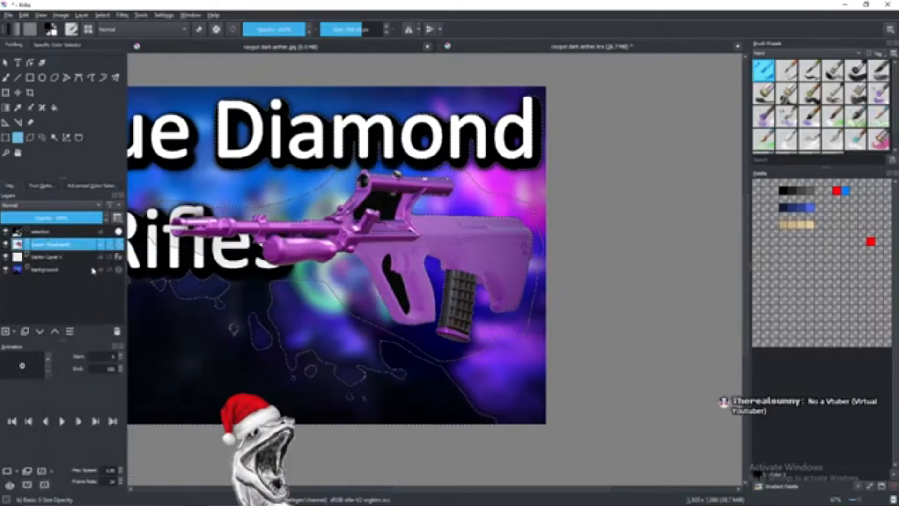
- Clear the selection and move the cut-out rifle down below the Rifles text with the Transform tool
{"action": "left_click", "coordinate": [321, 235]}
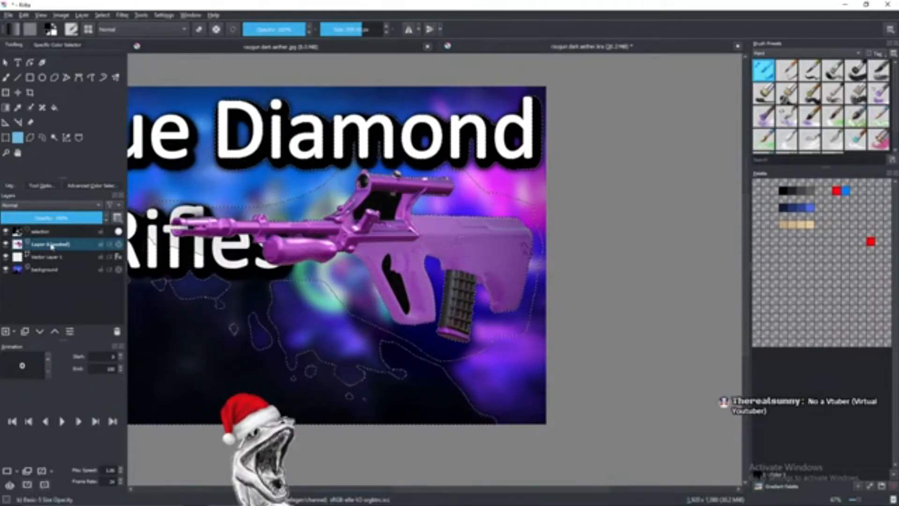
{"action": "key", "text": "ctrl+shift+a"}
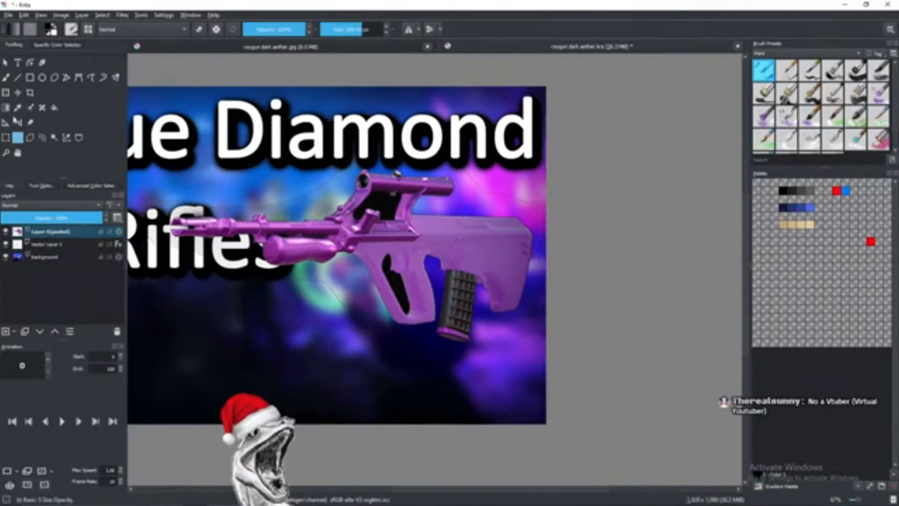
{"action": "left_click", "coordinate": [6, 92]}
{"action": "left_click_drag", "start_coordinate": [426, 197], "coordinate": [412, 248]}
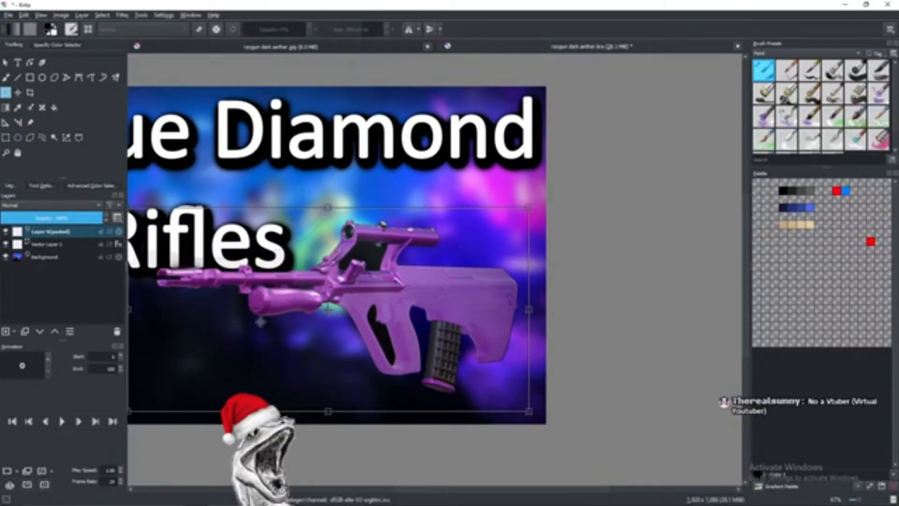
{"action": "left_click_drag", "start_coordinate": [216, 232], "coordinate": [253, 230]}
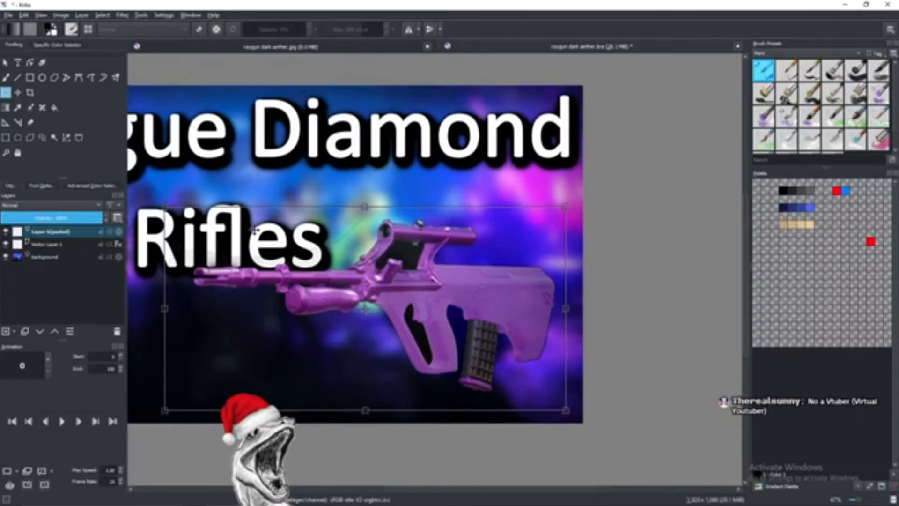
- Hide Vector Layer 1, inspect the cutout with the background layer briefly hidden, and move the rifle up on the canvas
{"action": "left_click", "coordinate": [6, 244]}
{"action": "left_click", "coordinate": [5, 257]}
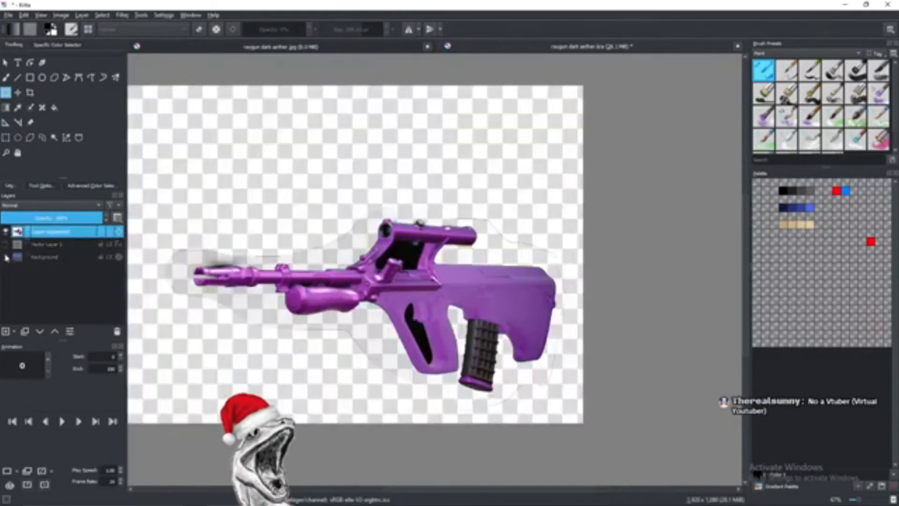
{"action": "left_click_drag", "start_coordinate": [160, 243], "coordinate": [255, 246]}
{"action": "left_click", "coordinate": [5, 257]}
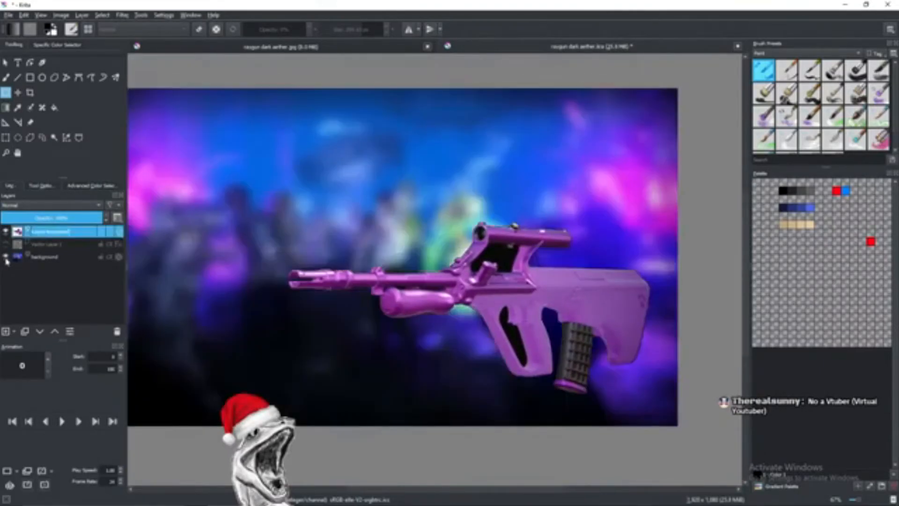
{"action": "left_click_drag", "start_coordinate": [375, 253], "coordinate": [336, 158]}
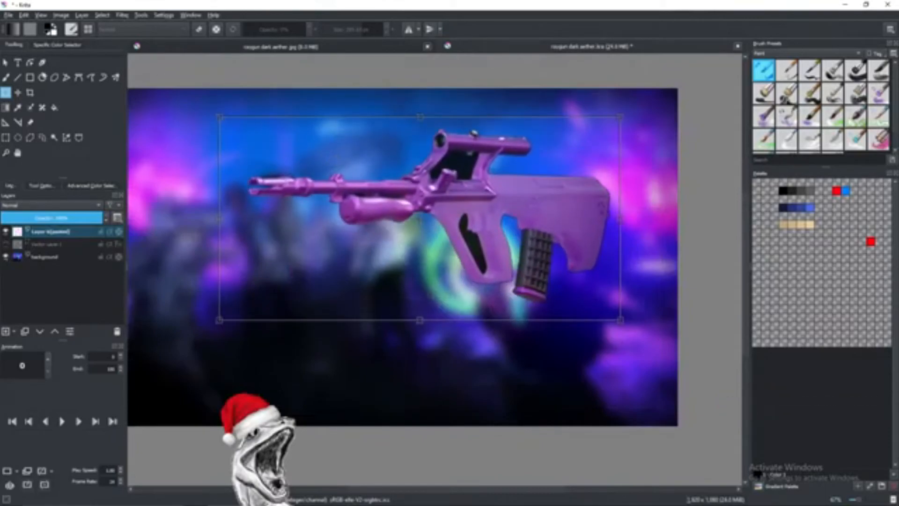
- Set the freehand brush to eraser mode at 63.29 px and erase the leftover outline beneath the barrel and foregrip
{"action": "key", "text": "b"}
{"action": "left_click", "coordinate": [204, 30]}
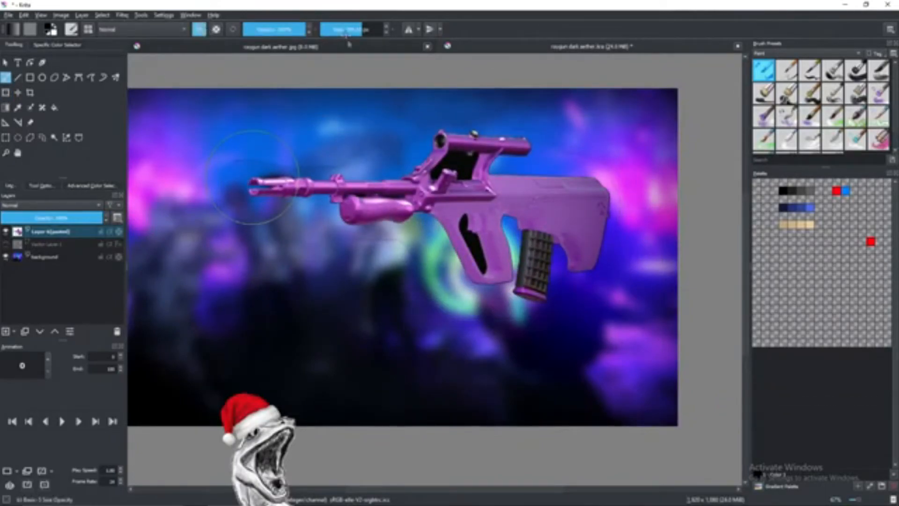
{"action": "left_click", "coordinate": [338, 31]}
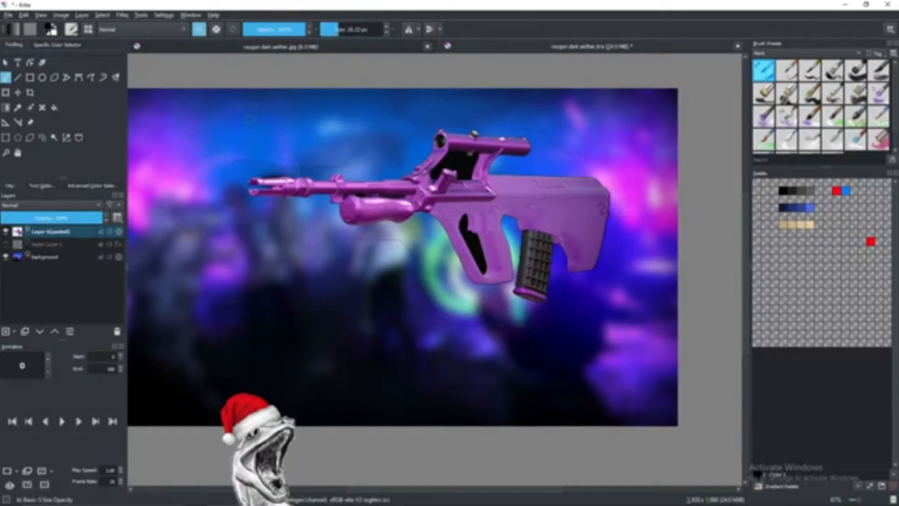
{"action": "left_click", "coordinate": [350, 31]}
{"action": "scroll", "coordinate": [243, 161], "scroll_direction": "up", "scroll_amount": 3}
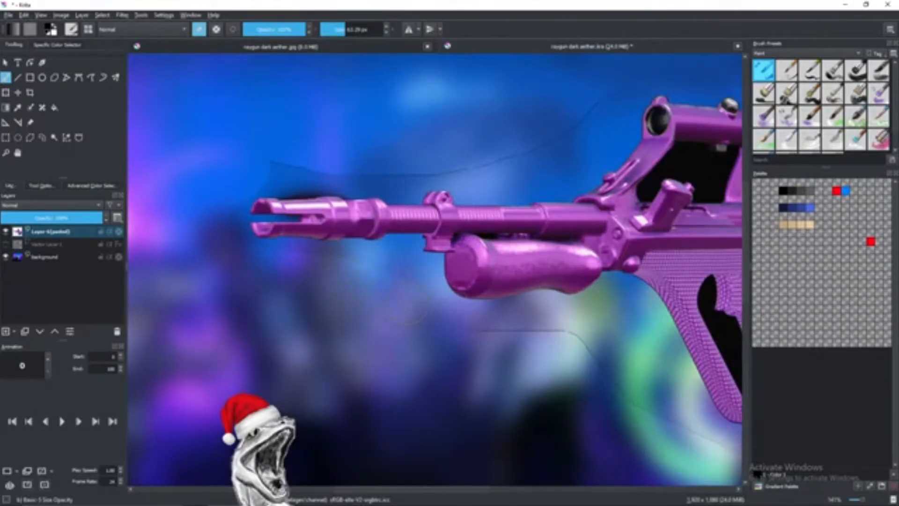
{"action": "left_click", "coordinate": [373, 274]}
{"action": "left_click_drag", "start_coordinate": [580, 330], "coordinate": [380, 288]}
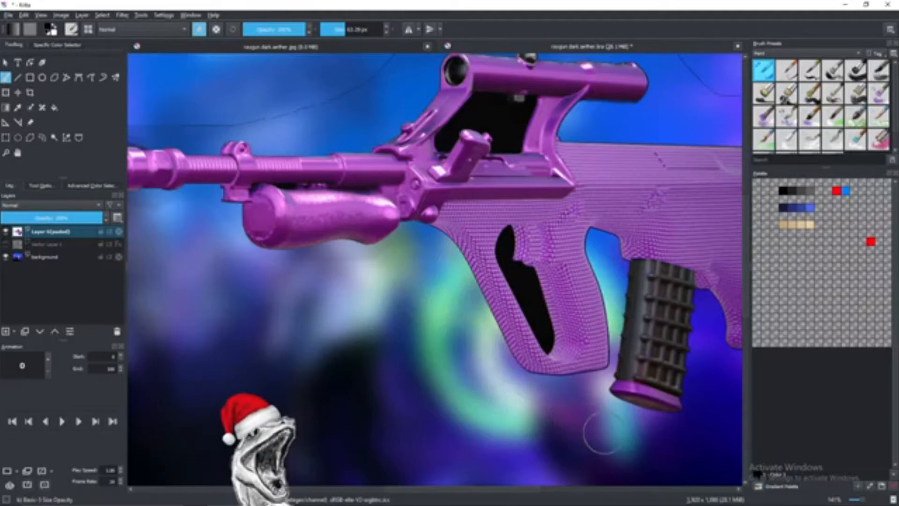
- Erase the leftover outlines below the magazine, behind the stock, above the scope and along the top of the barrel
{"action": "left_click_drag", "start_coordinate": [618, 431], "coordinate": [361, 366]}
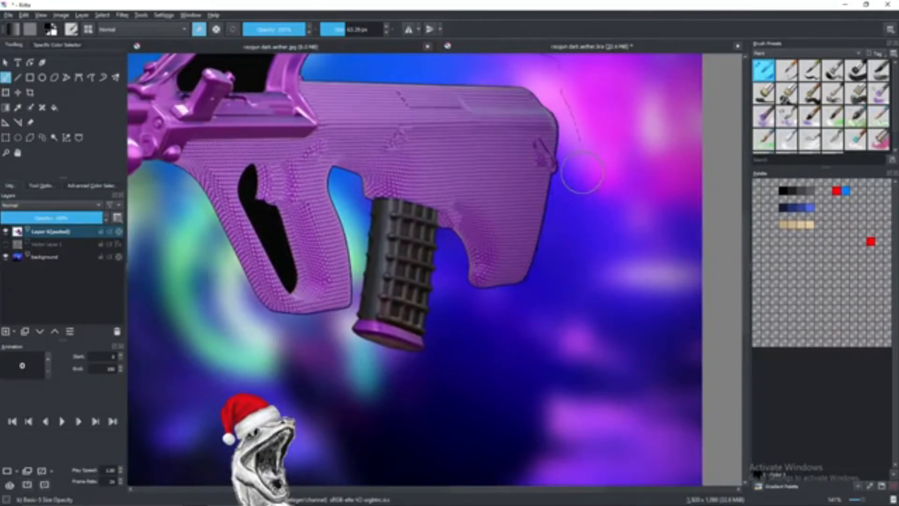
{"action": "left_click_drag", "start_coordinate": [582, 174], "coordinate": [616, 301]}
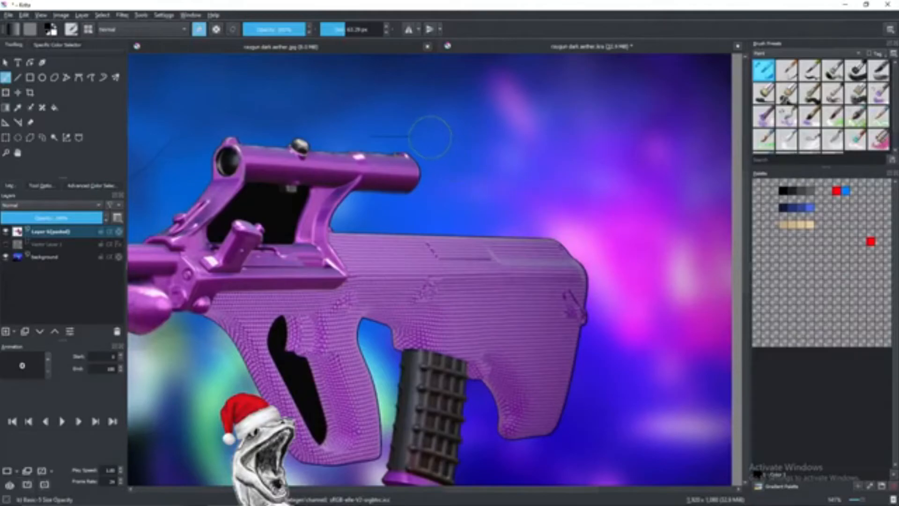
{"action": "left_click_drag", "start_coordinate": [258, 125], "coordinate": [444, 171]}
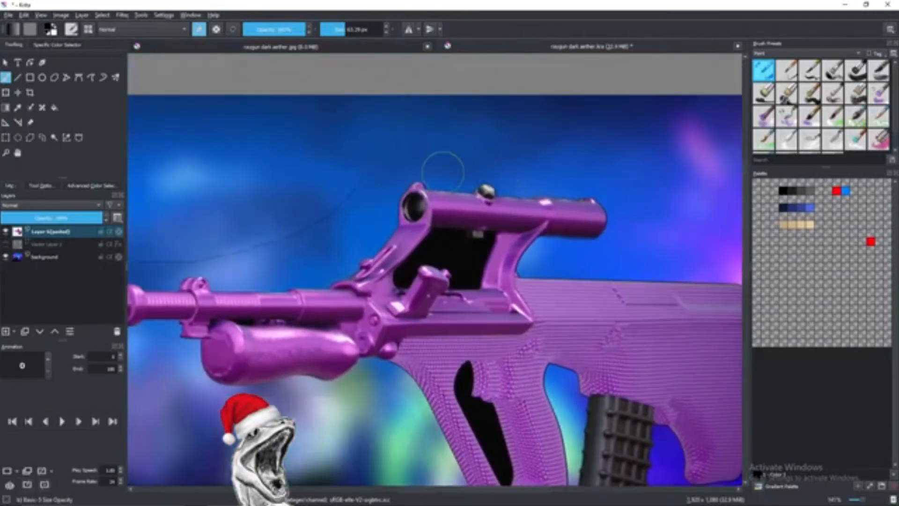
{"action": "mouse_move", "coordinate": [354, 272]}
{"action": "left_mouse_down"}
{"action": "mouse_move", "coordinate": [398, 273]}
{"action": "mouse_move", "coordinate": [529, 316]}
{"action": "mouse_move", "coordinate": [392, 307]}
{"action": "mouse_move", "coordinate": [380, 331]}
{"action": "left_mouse_up"}
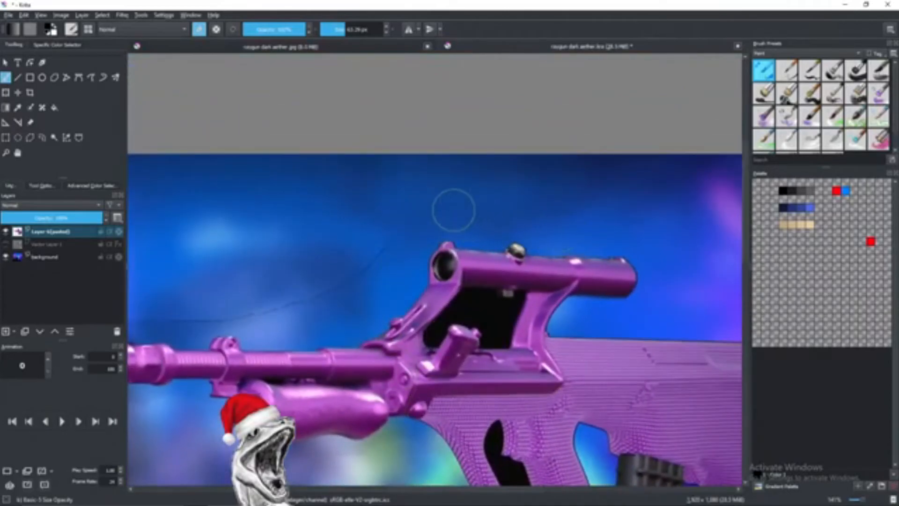
{"action": "mouse_move", "coordinate": [406, 251]}
{"action": "left_mouse_down"}
{"action": "mouse_move", "coordinate": [386, 260]}
{"action": "mouse_move", "coordinate": [307, 310]}
{"action": "left_mouse_up"}
{"action": "left_click_drag", "start_coordinate": [331, 271], "coordinate": [504, 251]}
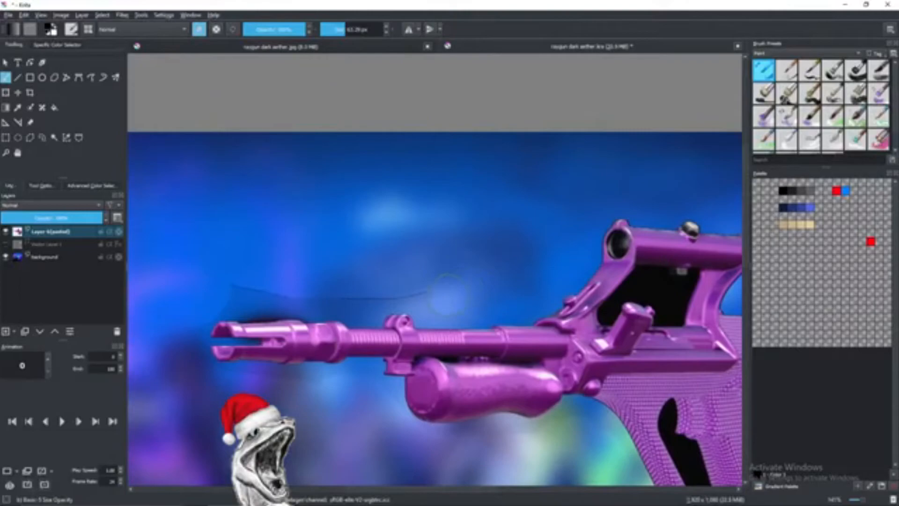
{"action": "mouse_move", "coordinate": [381, 286]}
{"action": "left_mouse_down"}
{"action": "mouse_move", "coordinate": [292, 302]}
{"action": "mouse_move", "coordinate": [259, 292]}
{"action": "left_mouse_up"}
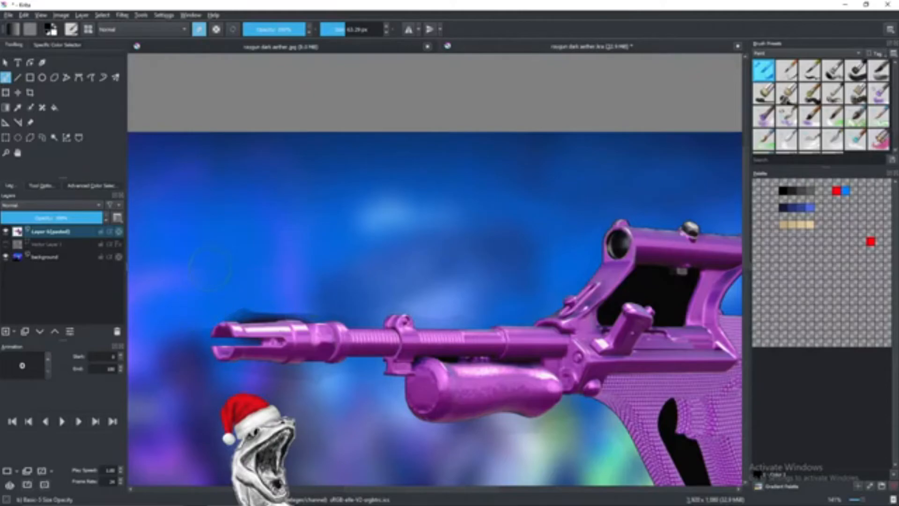
- Undo the last eraser stroke, reduce the eraser size to 15.28 px and erase the dark residue above the muzzle
{"action": "key", "text": "ctrl+z"}
{"action": "scroll", "coordinate": [253, 295], "scroll_direction": "up", "scroll_amount": 3}
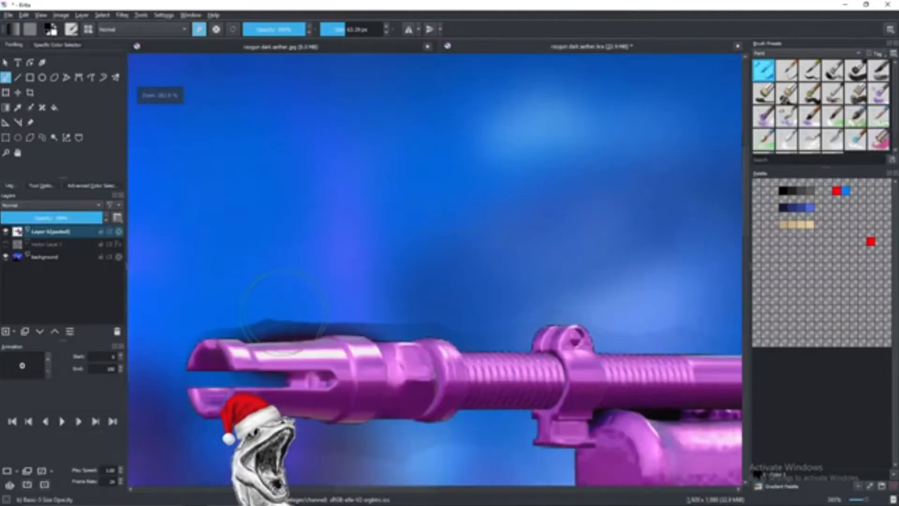
{"action": "left_click", "coordinate": [335, 28]}
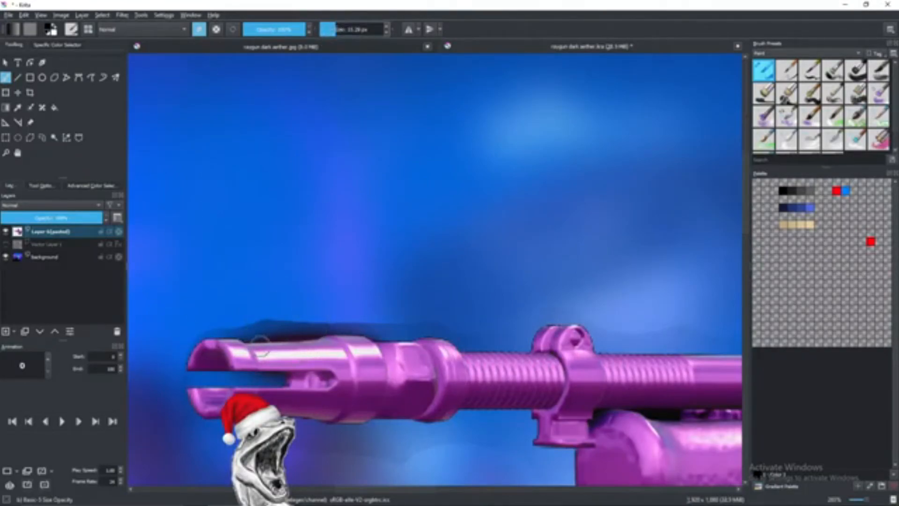
{"action": "left_click", "coordinate": [237, 332]}
{"action": "key", "text": "ctrl+z"}
{"action": "mouse_move", "coordinate": [238, 326]}
{"action": "left_mouse_down"}
{"action": "mouse_move", "coordinate": [455, 321]}
{"action": "mouse_move", "coordinate": [529, 310]}
{"action": "left_mouse_up"}
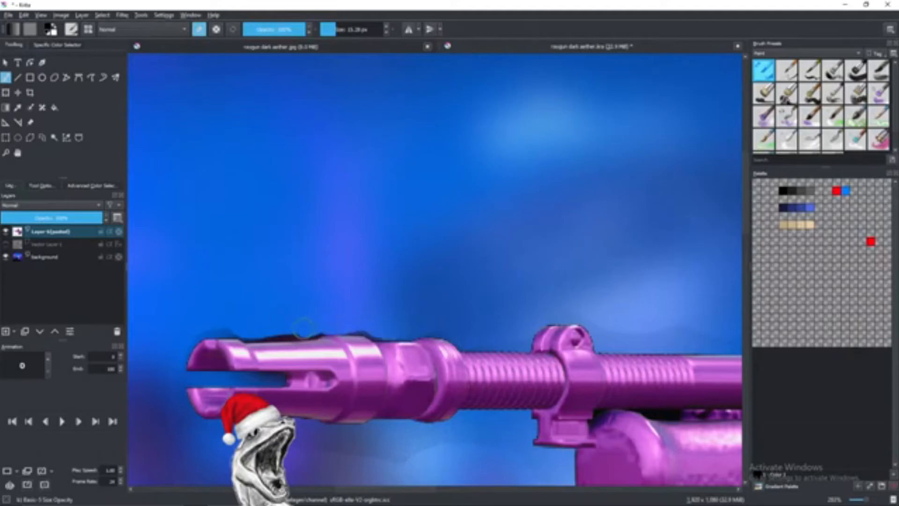
{"action": "scroll", "coordinate": [257, 330], "scroll_direction": "down", "scroll_amount": 5}
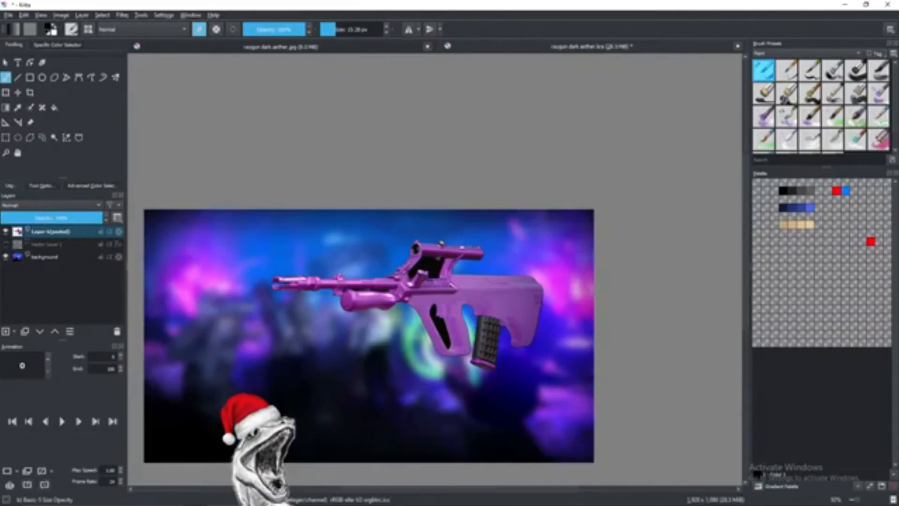
- Import the saved style library in the rifle layer's Layer Styles and apply the Gun Highlight style
{"action": "right_click", "coordinate": [47, 232]}
{"action": "left_click", "coordinate": [63, 248]}
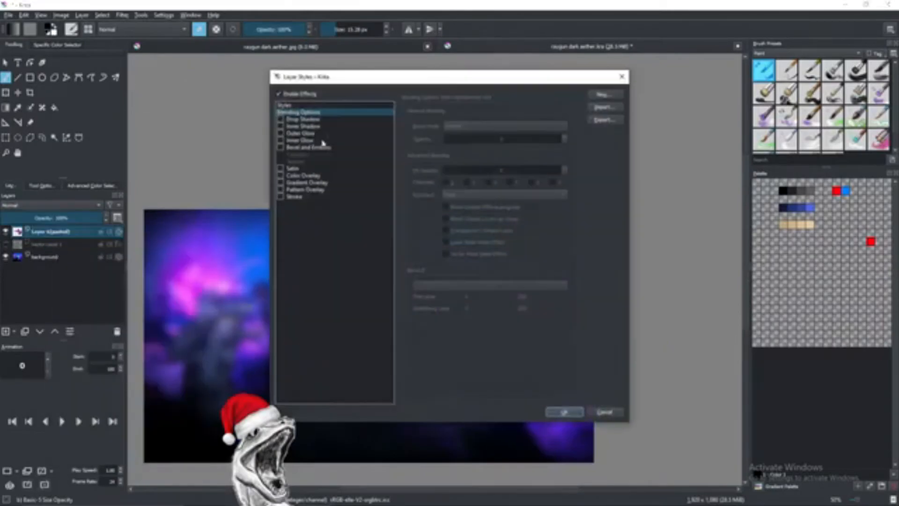
{"action": "left_click", "coordinate": [602, 108]}
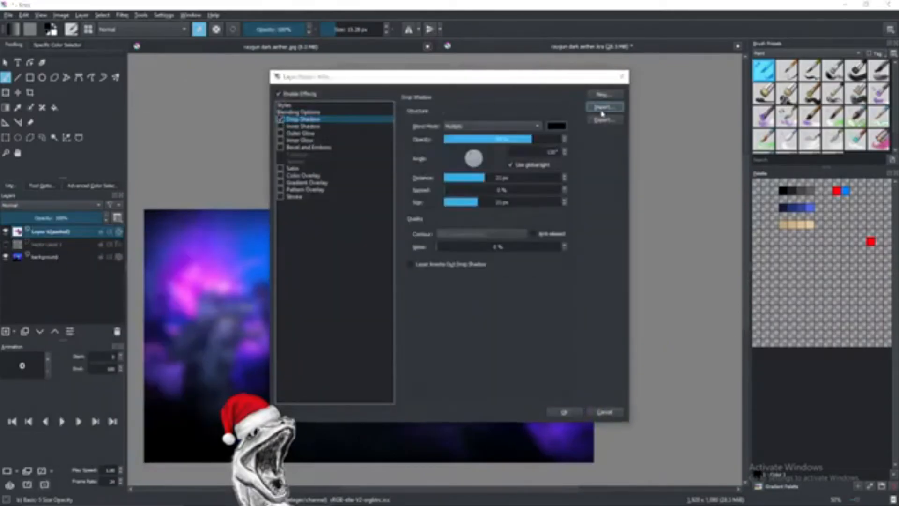
{"action": "left_click", "coordinate": [713, 85]}
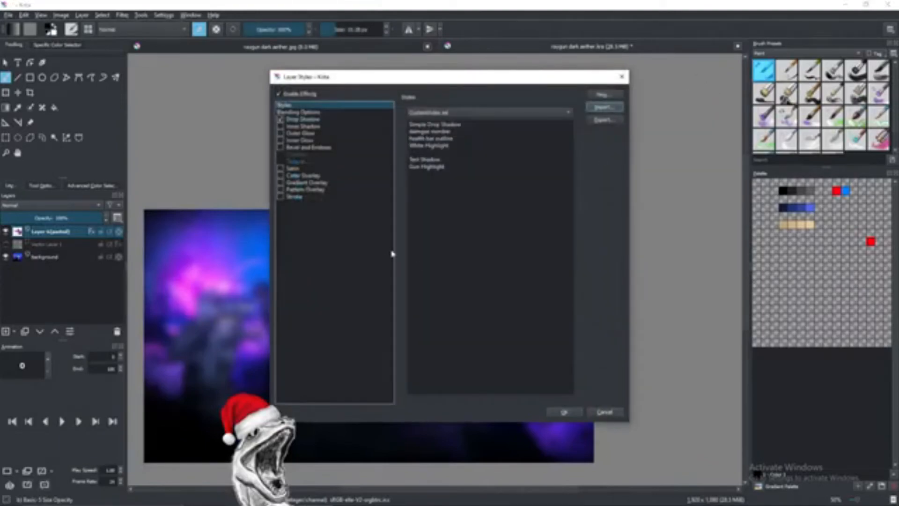
{"action": "left_click", "coordinate": [411, 136]}
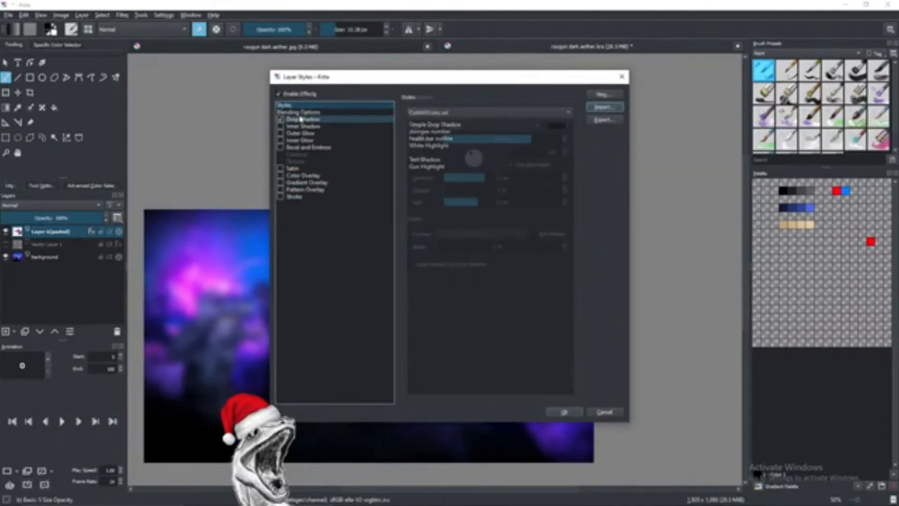
{"action": "left_click", "coordinate": [365, 123]}
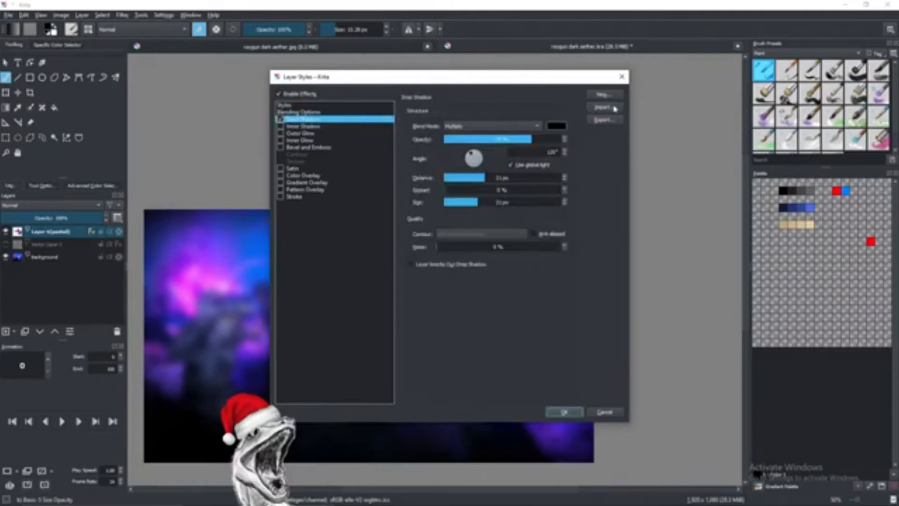
{"action": "left_click", "coordinate": [613, 108]}
{"action": "left_click", "coordinate": [712, 85]}
{"action": "left_click", "coordinate": [437, 167]}
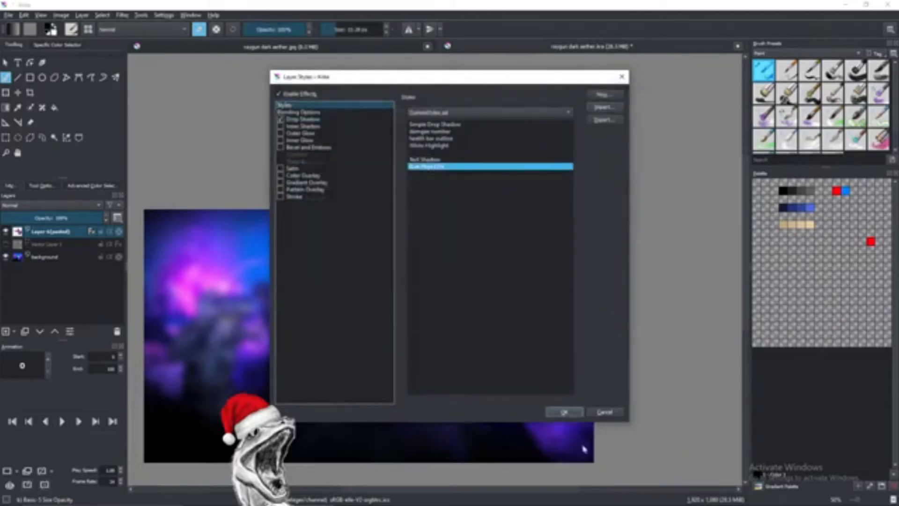
{"action": "left_click", "coordinate": [560, 411]}
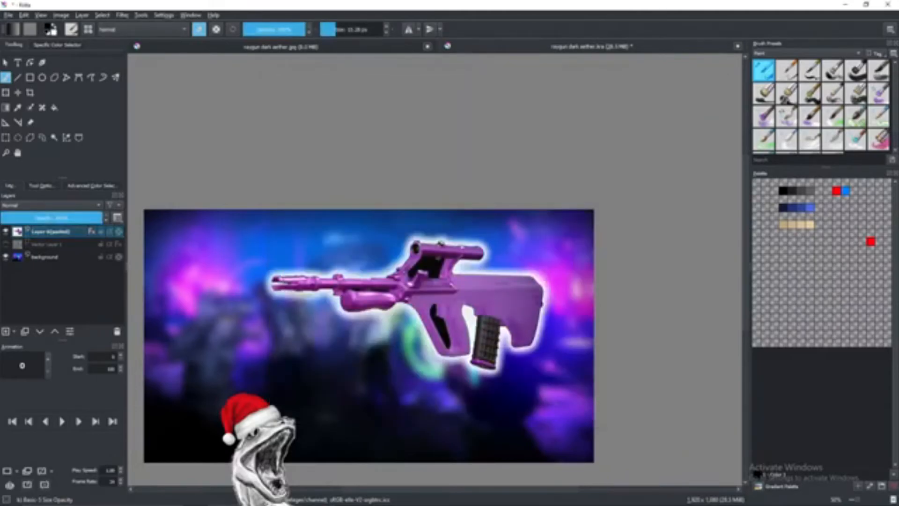
- Examine the white glow around the rifle up close and at full view for leftover outline fragments
{"action": "key", "text": "1"}
{"action": "left_click_drag", "start_coordinate": [354, 278], "coordinate": [459, 286]}
{"action": "scroll", "coordinate": [453, 284], "scroll_direction": "down", "scroll_amount": 1}
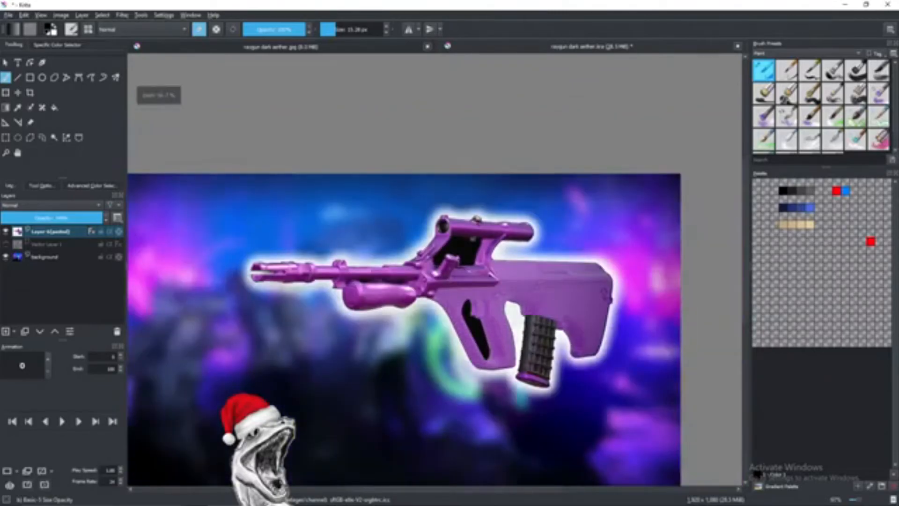
{"action": "scroll", "coordinate": [295, 283], "scroll_direction": "up", "scroll_amount": 2}
{"action": "scroll", "coordinate": [296, 284], "scroll_direction": "up", "scroll_amount": 1}
{"action": "scroll", "coordinate": [648, 337], "scroll_direction": "down", "scroll_amount": 3}
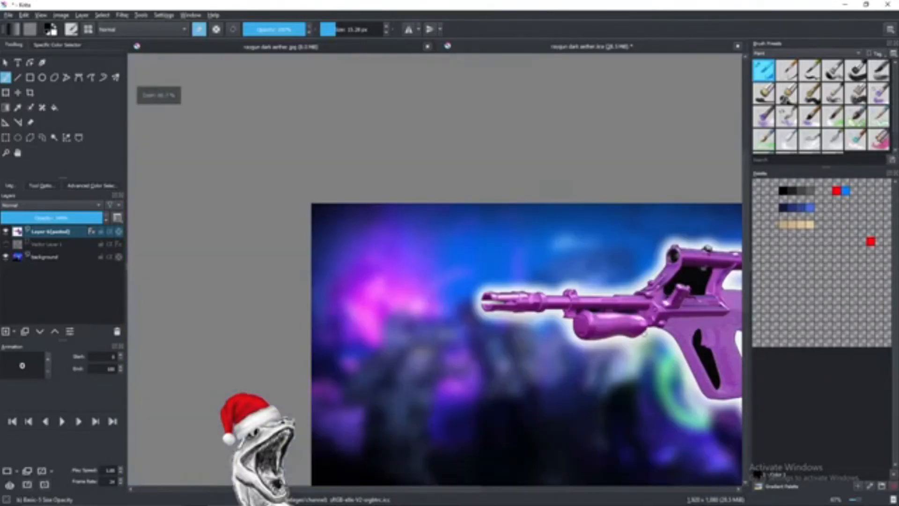
{"action": "left_click_drag", "start_coordinate": [645, 334], "coordinate": [432, 326]}
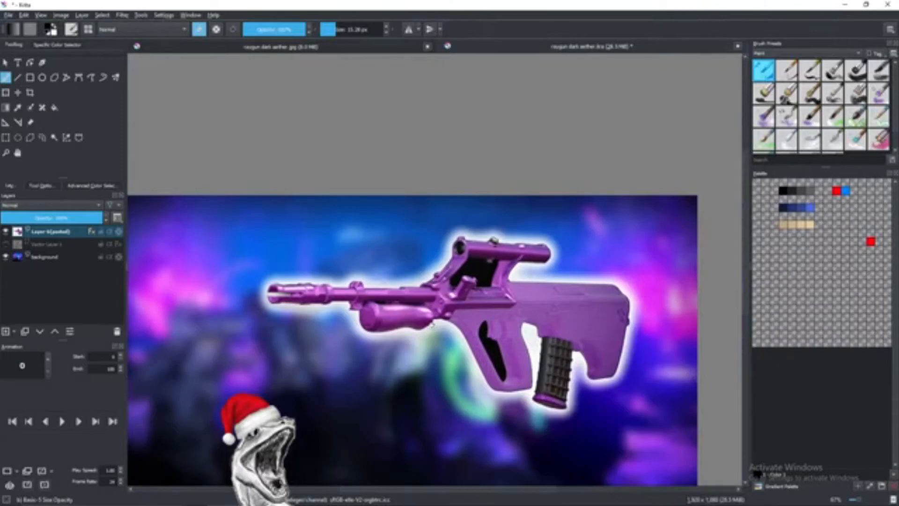
{"action": "scroll", "coordinate": [350, 315], "scroll_direction": "up", "scroll_amount": 4}
{"action": "left_click_drag", "start_coordinate": [396, 303], "coordinate": [283, 248]}
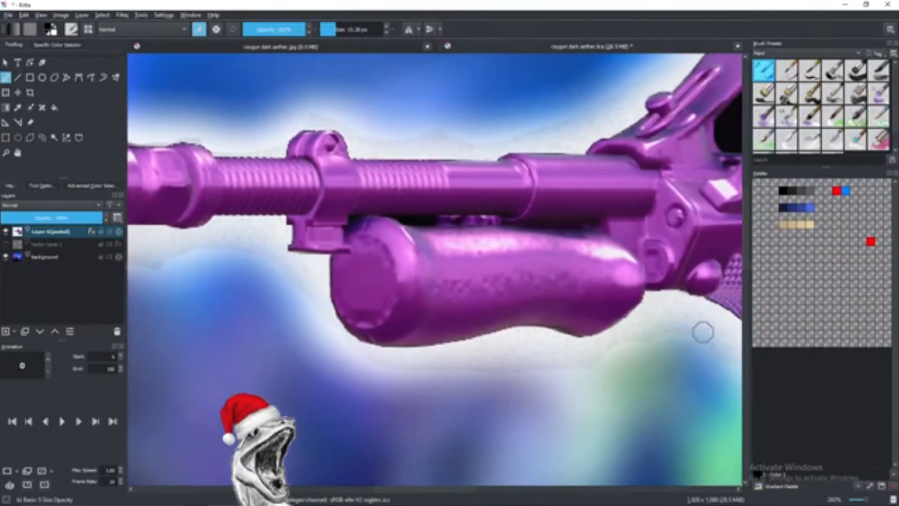
{"action": "scroll", "coordinate": [702, 332], "scroll_direction": "down", "scroll_amount": 3}
{"action": "scroll", "coordinate": [568, 321], "scroll_direction": "up", "scroll_amount": 1}
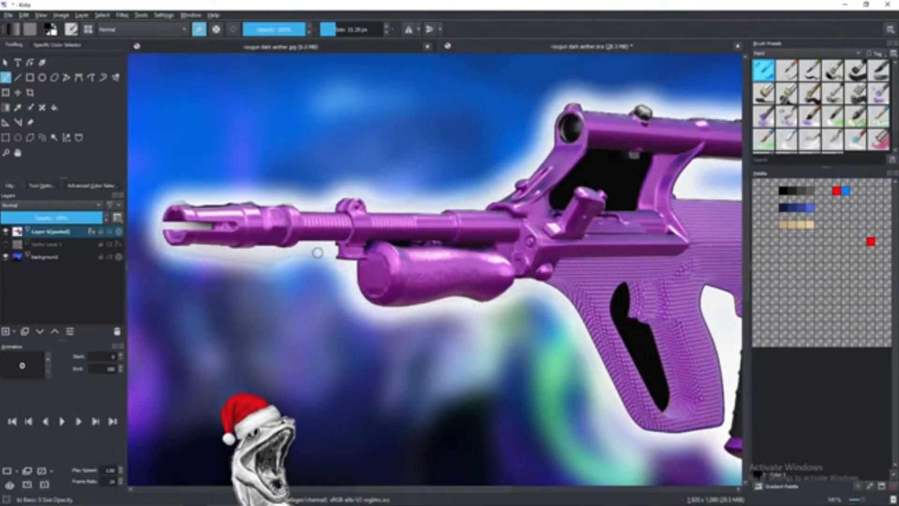
{"action": "scroll", "coordinate": [339, 271], "scroll_direction": "down", "scroll_amount": 5}
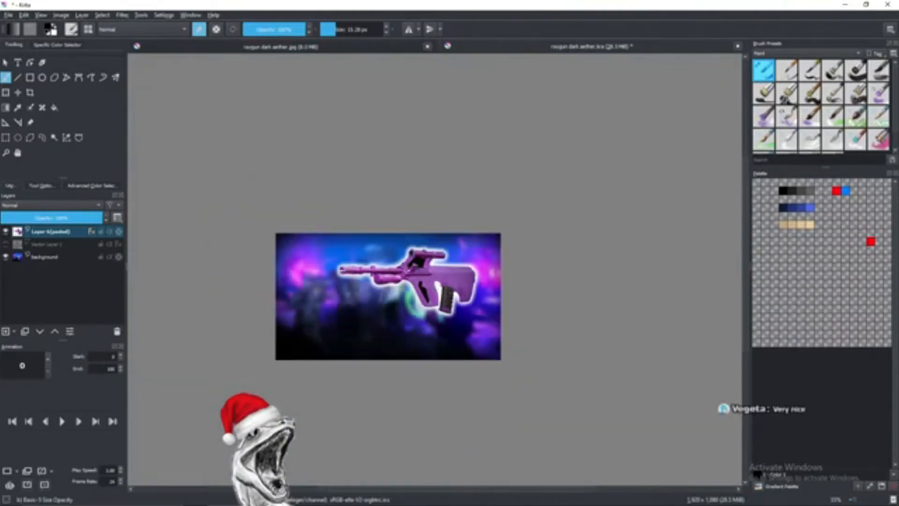
- Erase the remaining specks around the muzzle and the upper edge of the barrel, checking the result at full view
{"action": "scroll", "coordinate": [357, 266], "scroll_direction": "up", "scroll_amount": 5}
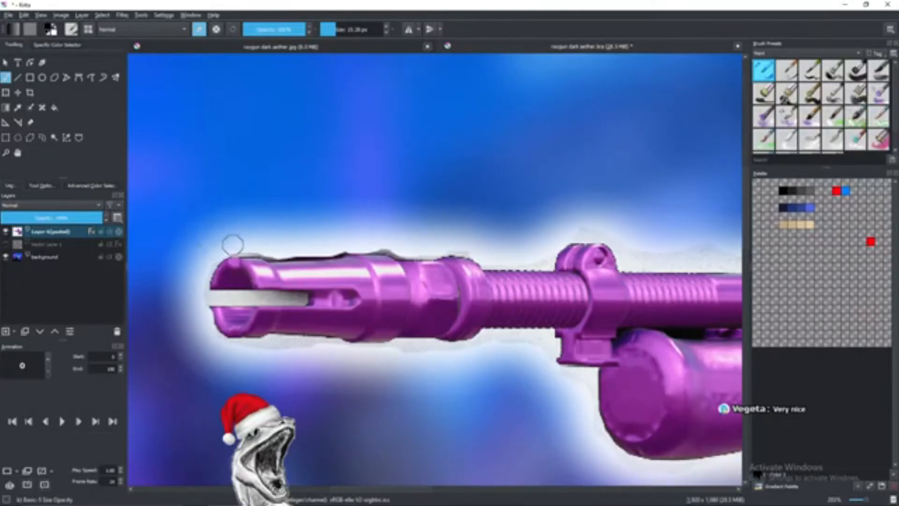
{"action": "scroll", "coordinate": [377, 263], "scroll_direction": "down", "scroll_amount": 6}
{"action": "left_click_drag", "start_coordinate": [460, 274], "coordinate": [453, 277]}
{"action": "scroll", "coordinate": [453, 277], "scroll_direction": "up", "scroll_amount": 6}
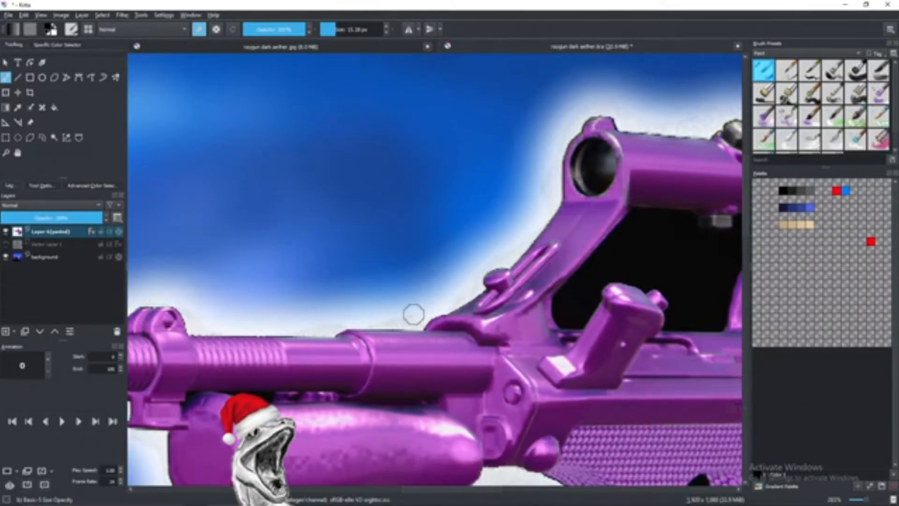
{"action": "scroll", "coordinate": [413, 313], "scroll_direction": "down", "scroll_amount": 5}
{"action": "scroll", "coordinate": [547, 255], "scroll_direction": "down", "scroll_amount": 3}
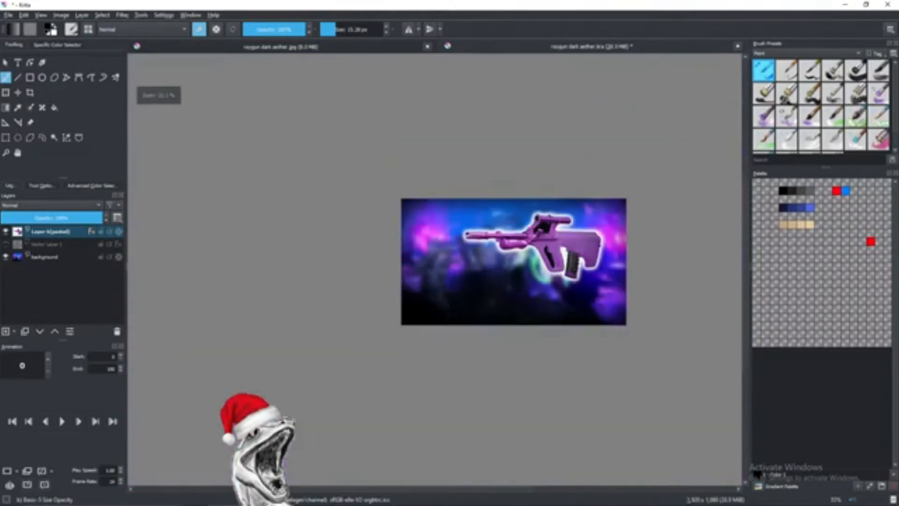
- Start a polygonal selection of the black opening beneath the scope, tracing its front edge and lower front corner
{"action": "scroll", "coordinate": [443, 232], "scroll_direction": "up", "scroll_amount": 7}
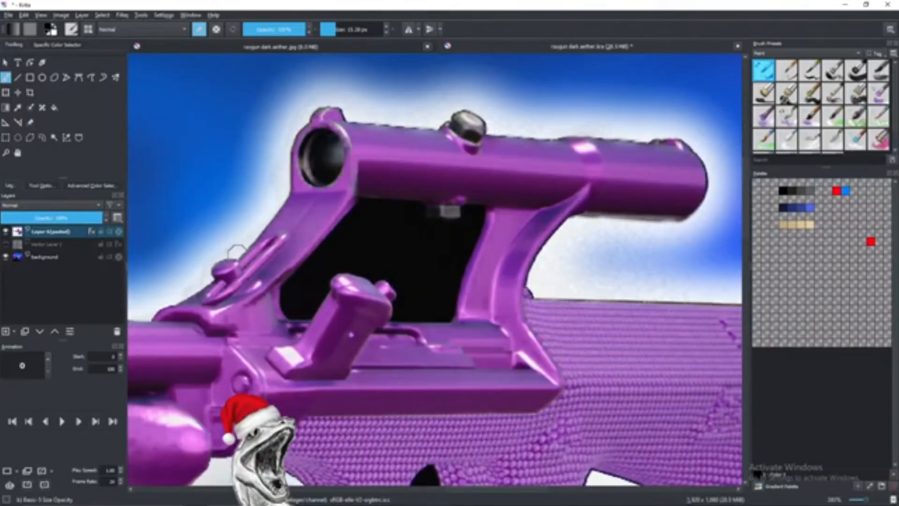
{"action": "left_click", "coordinate": [30, 137]}
{"action": "scroll", "coordinate": [295, 276], "scroll_direction": "up", "scroll_amount": 3}
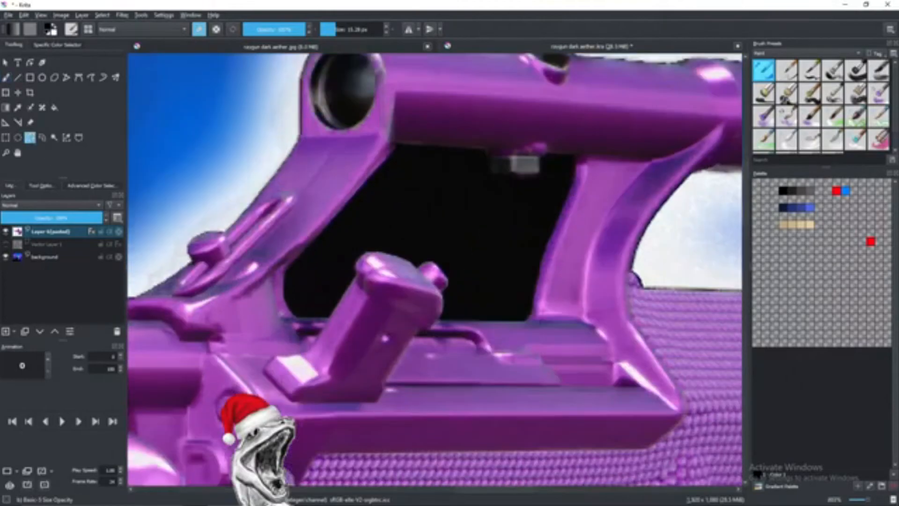
{"action": "scroll", "coordinate": [370, 162], "scroll_direction": "down", "scroll_amount": 3}
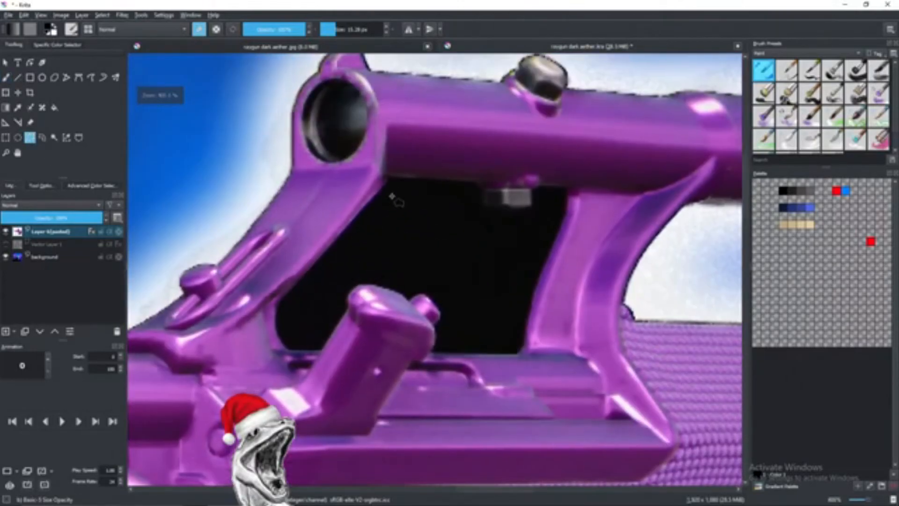
{"action": "left_click", "coordinate": [387, 183]}
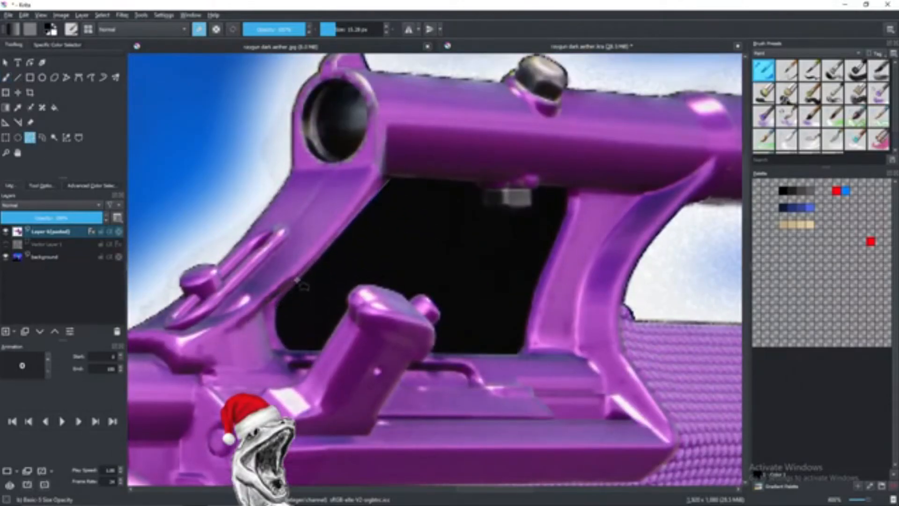
{"action": "left_click", "coordinate": [280, 299]}
{"action": "left_click", "coordinate": [276, 308]}
{"action": "left_click", "coordinate": [277, 334]}
{"action": "left_click", "coordinate": [291, 350]}
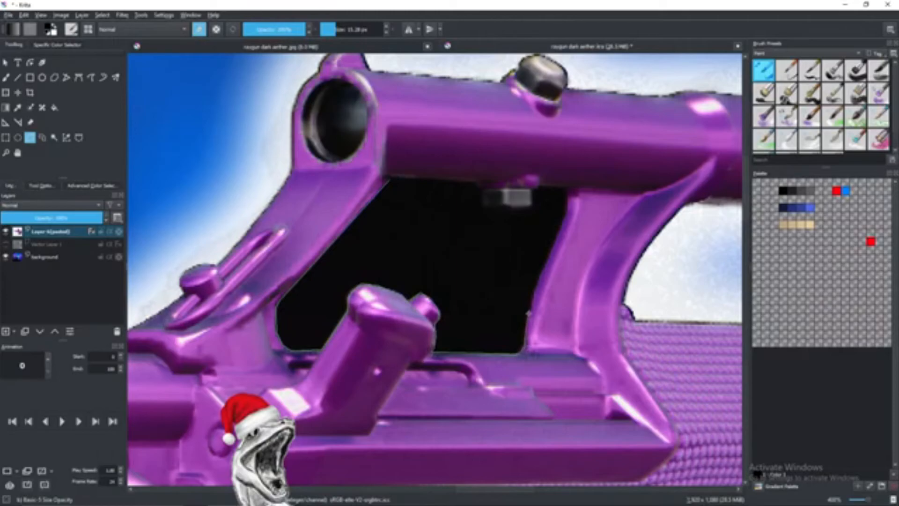
- Trace the opening's rear edge and around the grey bracket under the scope, then close the polygonal selection at its starting corner
{"action": "left_click", "coordinate": [556, 239]}
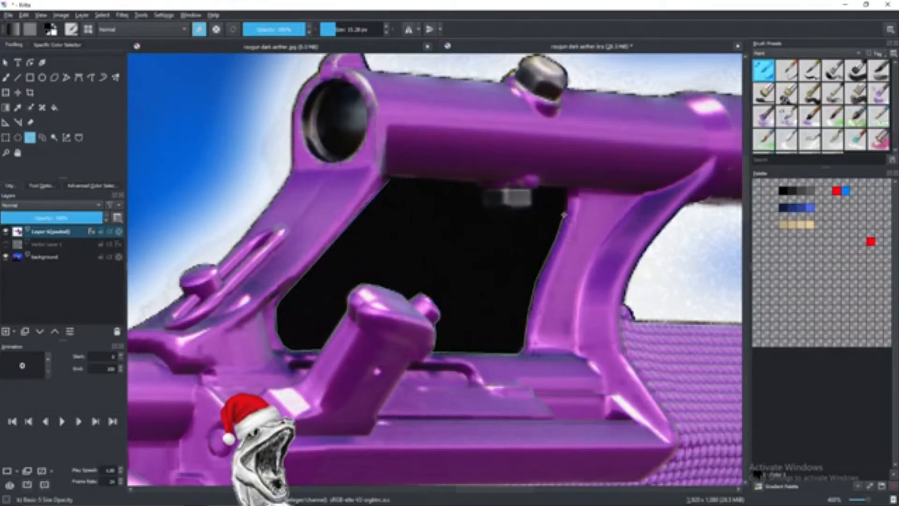
{"action": "left_click", "coordinate": [566, 189]}
{"action": "left_click", "coordinate": [532, 188]}
{"action": "left_click", "coordinate": [530, 206]}
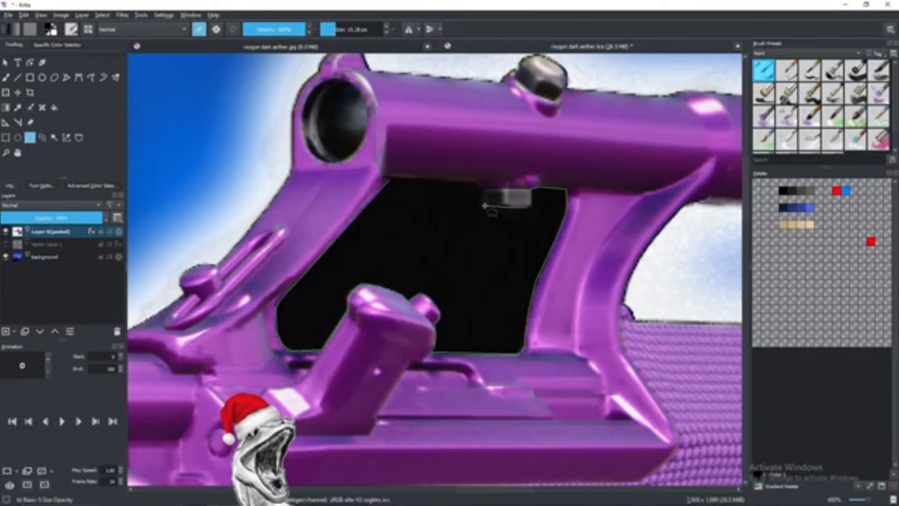
{"action": "left_click", "coordinate": [483, 205]}
{"action": "scroll", "coordinate": [482, 190], "scroll_direction": "up", "scroll_amount": 6}
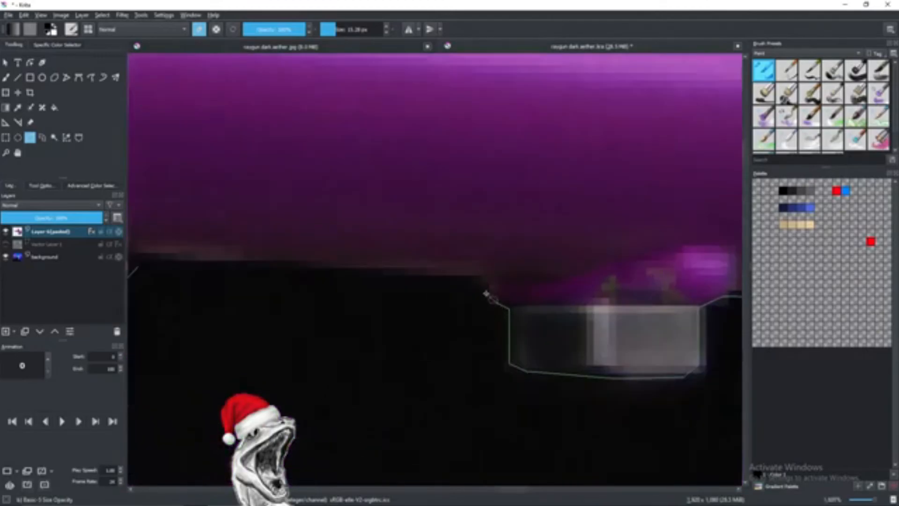
{"action": "left_click", "coordinate": [482, 281]}
{"action": "scroll", "coordinate": [425, 279], "scroll_direction": "down", "scroll_amount": 3}
{"action": "left_click", "coordinate": [230, 269]}
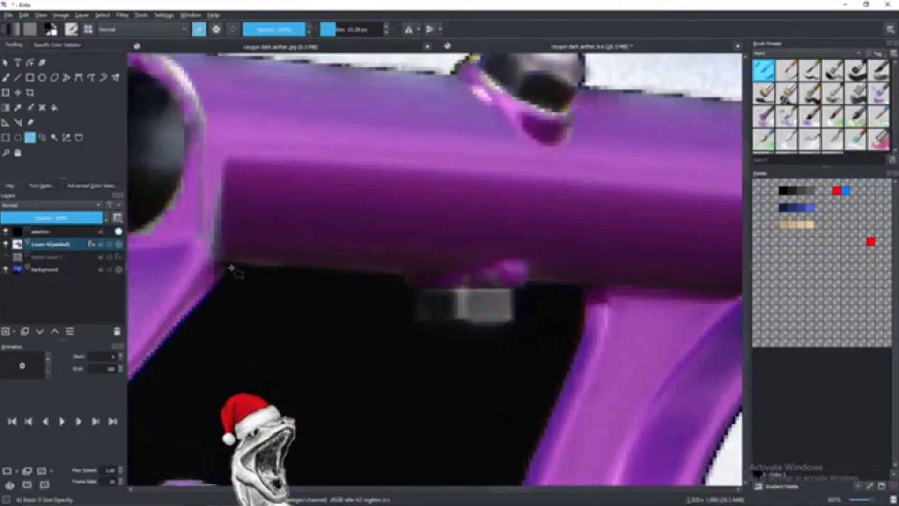
- Delete the selected black opening beneath the scope and clear the selection
{"action": "scroll", "coordinate": [327, 278], "scroll_direction": "down", "scroll_amount": 3}
{"action": "key", "text": "Delete"}
{"action": "scroll", "coordinate": [368, 308], "scroll_direction": "down", "scroll_amount": 2}
{"action": "left_click_drag", "start_coordinate": [436, 339], "coordinate": [256, 175]}
{"action": "left_click_drag", "start_coordinate": [167, 160], "coordinate": [378, 152]}
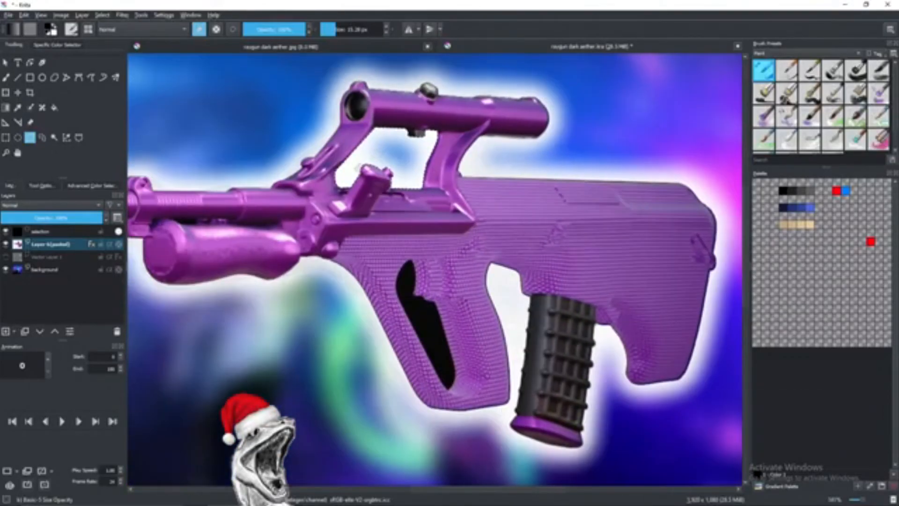
{"action": "scroll", "coordinate": [399, 271], "scroll_direction": "up", "scroll_amount": 4}
{"action": "key", "text": "ctrl+shift+a"}
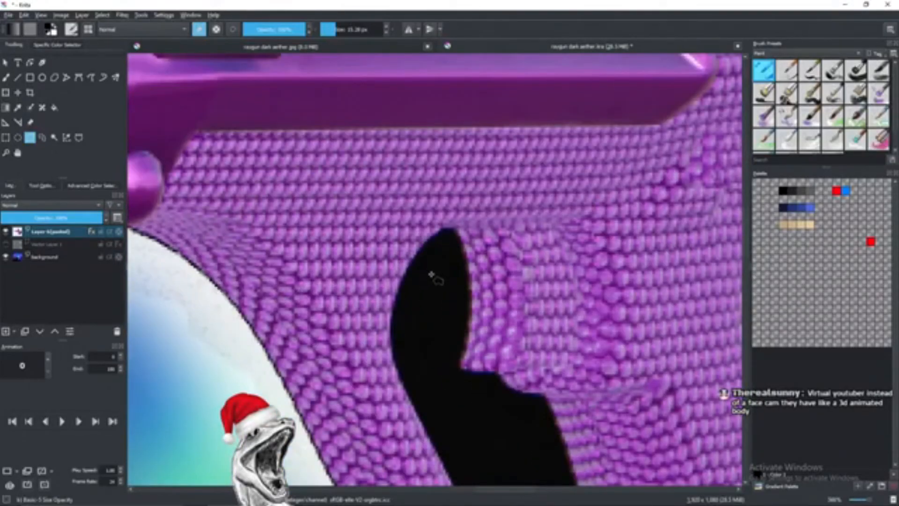
- Start a polygonal selection of the black opening in the grip, tracing its top edge and upper front curve
{"action": "scroll", "coordinate": [431, 274], "scroll_direction": "down", "scroll_amount": 4}
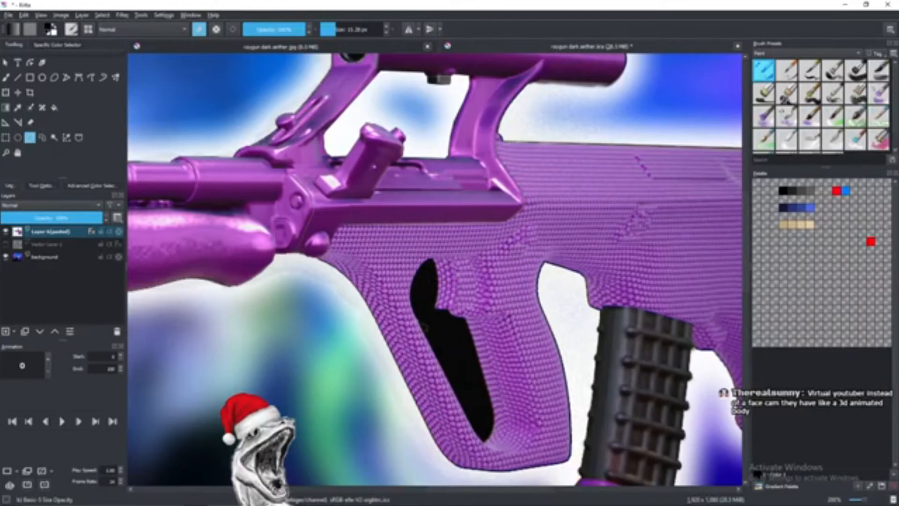
{"action": "scroll", "coordinate": [490, 270], "scroll_direction": "up", "scroll_amount": 4}
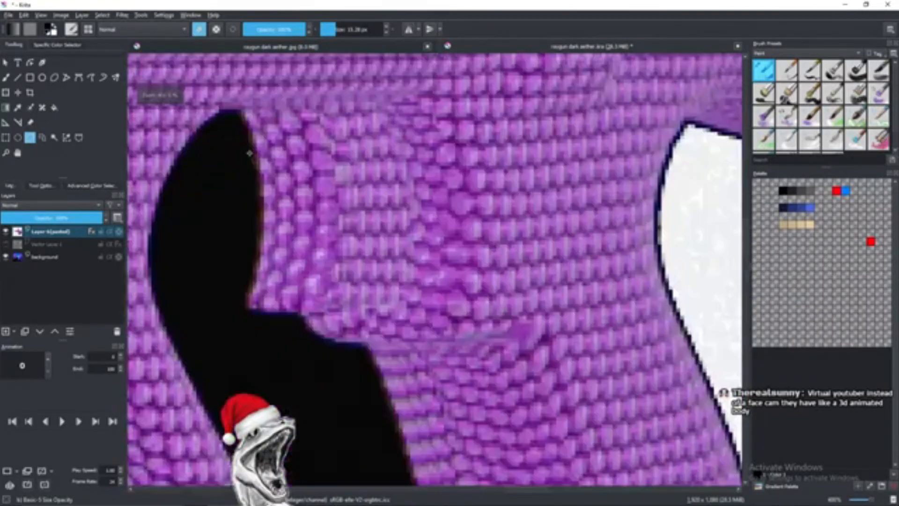
{"action": "scroll", "coordinate": [250, 153], "scroll_direction": "up", "scroll_amount": 1}
{"action": "left_click_drag", "start_coordinate": [250, 153], "coordinate": [283, 188]}
{"action": "scroll", "coordinate": [299, 182], "scroll_direction": "down", "scroll_amount": 1}
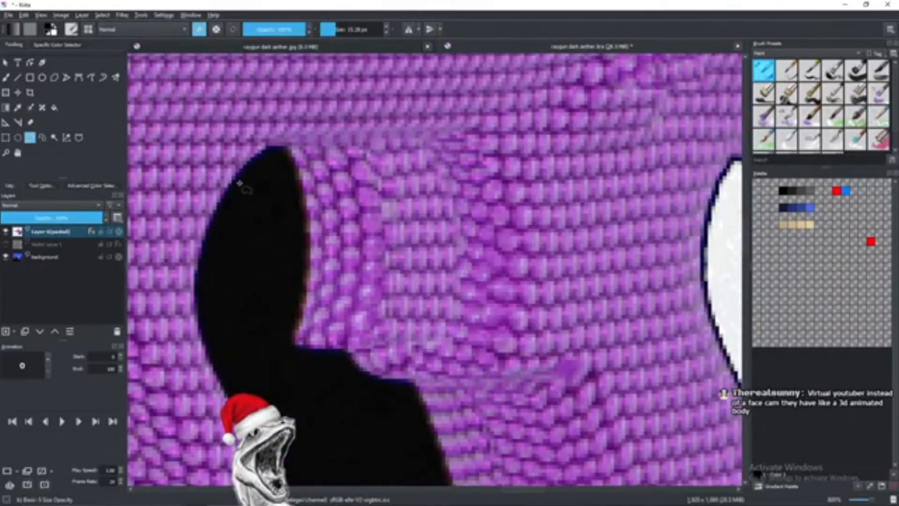
{"action": "left_click", "coordinate": [287, 147]}
{"action": "left_click", "coordinate": [267, 148]}
{"action": "left_click", "coordinate": [259, 154]}
{"action": "left_click", "coordinate": [239, 172]}
{"action": "left_click", "coordinate": [226, 190]}
{"action": "left_click", "coordinate": [215, 212]}
{"action": "left_click", "coordinate": [210, 228]}
{"action": "left_click", "coordinate": [205, 245]}
{"action": "left_click", "coordinate": [202, 257]}
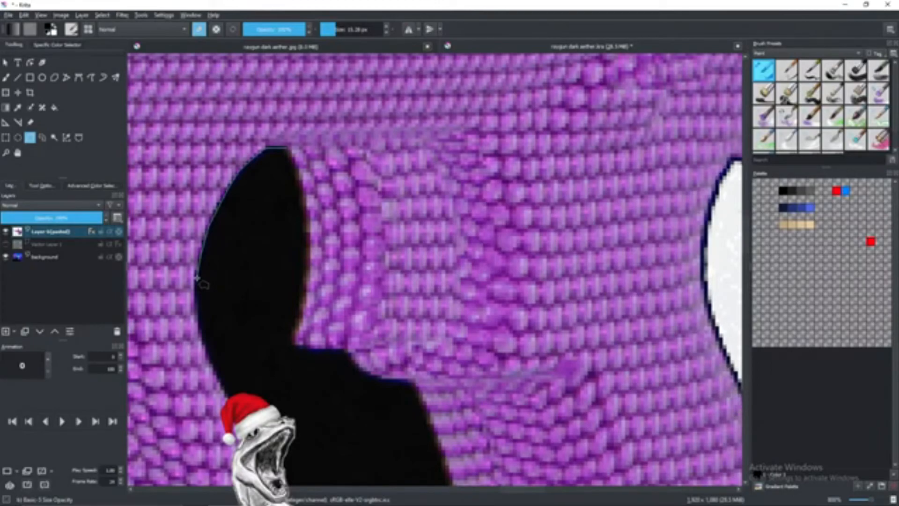
- Continue the polygonal selection down the grip opening's long front edge and around its pointed lower tip
{"action": "left_click_drag", "start_coordinate": [197, 278], "coordinate": [210, 361]}
{"action": "left_click", "coordinate": [217, 373]}
{"action": "left_click_drag", "start_coordinate": [235, 388], "coordinate": [216, 192]}
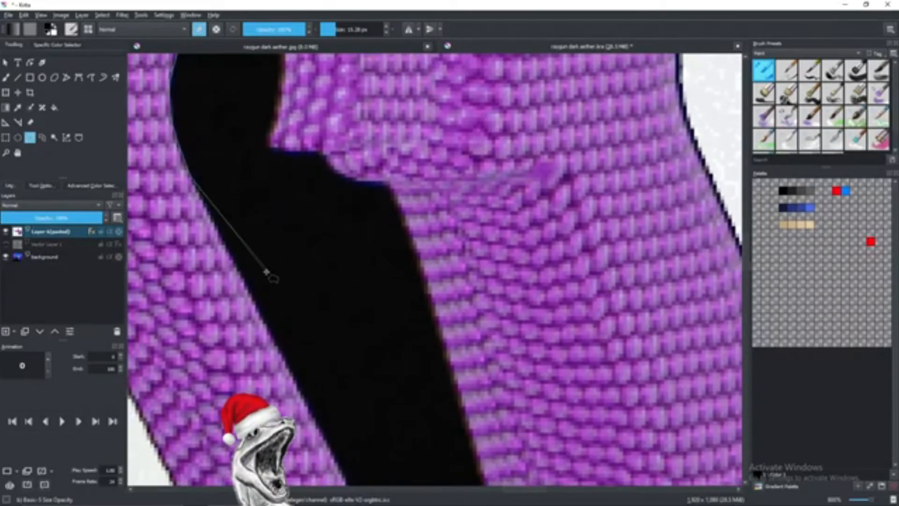
{"action": "left_click_drag", "start_coordinate": [323, 390], "coordinate": [265, 179]}
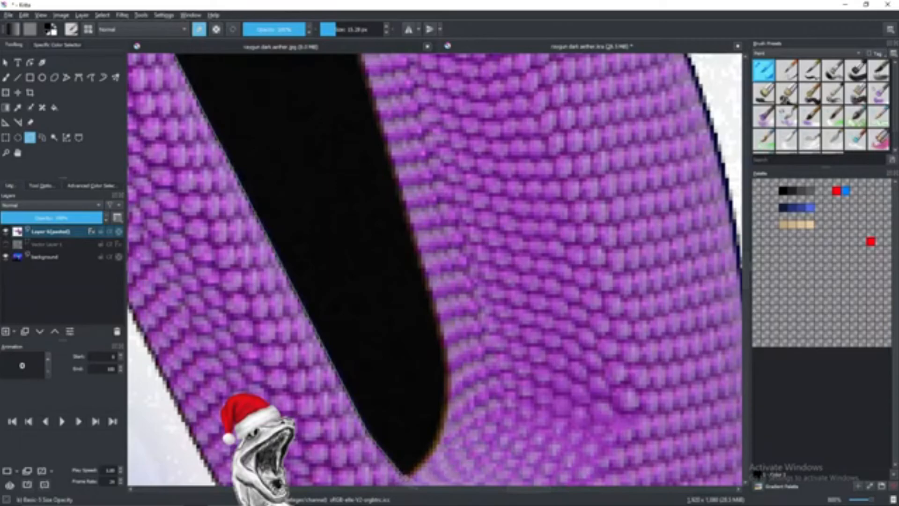
{"action": "left_click", "coordinate": [445, 402]}
{"action": "left_click", "coordinate": [446, 368]}
{"action": "left_click", "coordinate": [444, 344]}
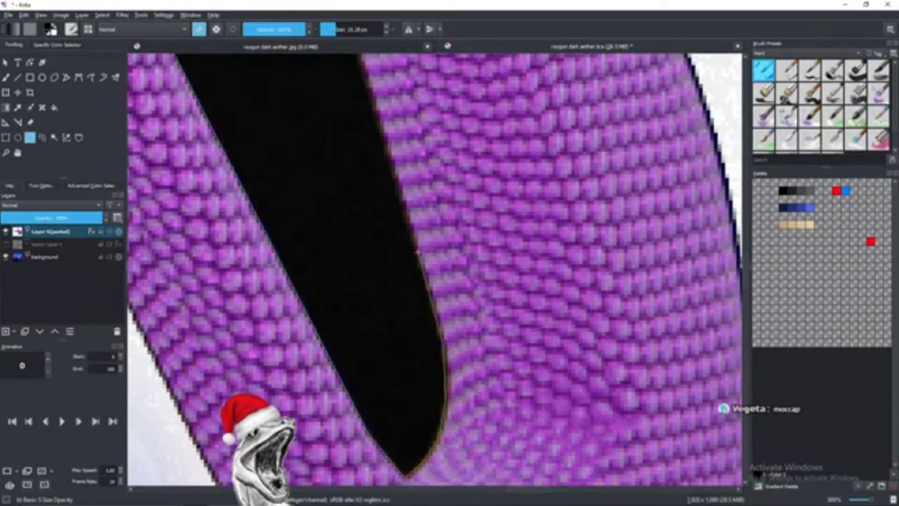
- Trace the grip opening's rear edge and stepped notch, then close the polygonal selection at its starting corner
{"action": "scroll", "coordinate": [387, 172], "scroll_direction": "up", "scroll_amount": 5}
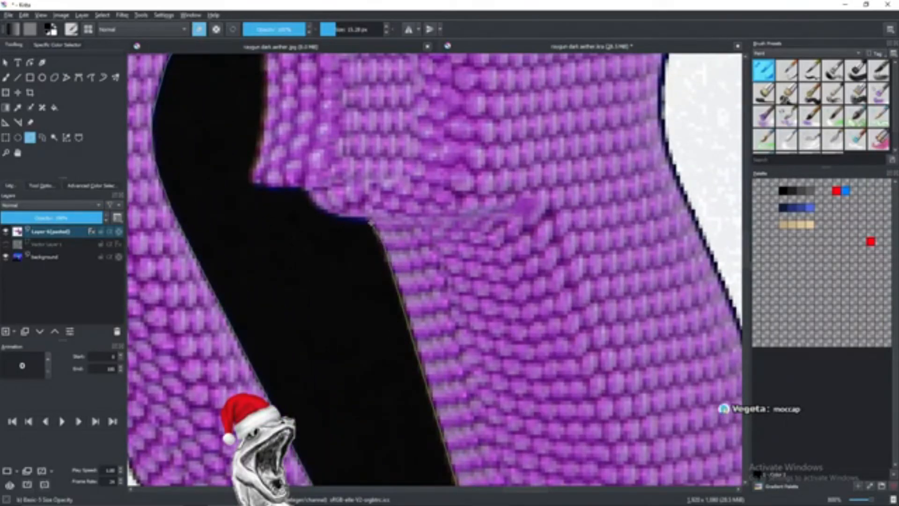
{"action": "left_click", "coordinate": [366, 220]}
{"action": "left_click", "coordinate": [303, 190]}
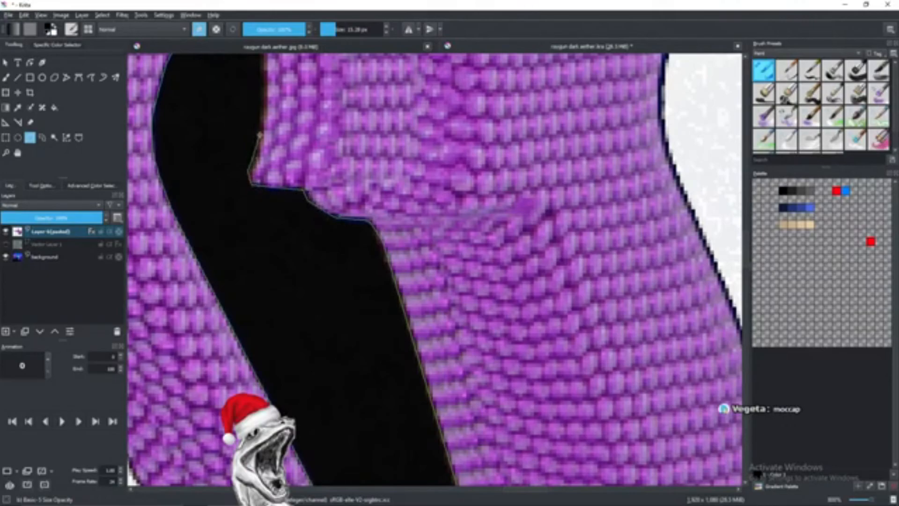
{"action": "left_click", "coordinate": [264, 114]}
{"action": "left_click_drag", "start_coordinate": [249, 76], "coordinate": [270, 228]}
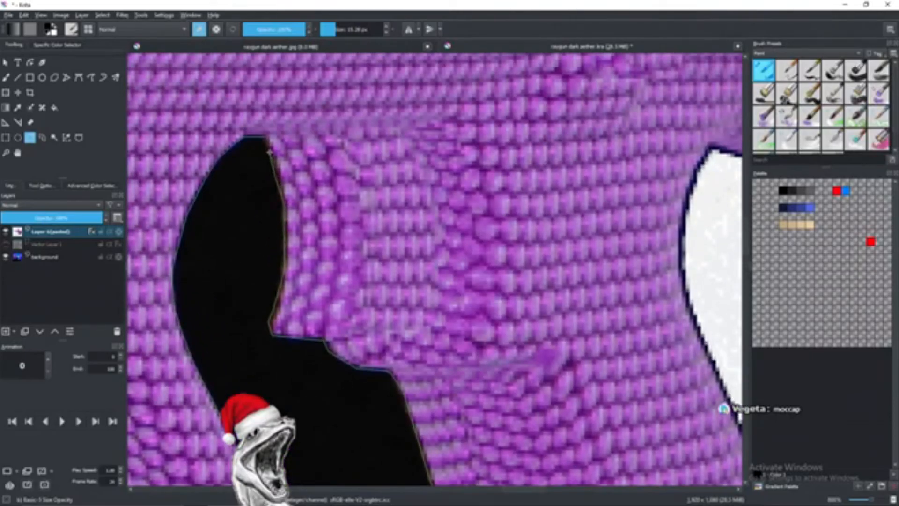
{"action": "key", "text": "Insert"}
- Delete the selected black area in the grip and clear the selection
{"action": "scroll", "coordinate": [278, 222], "scroll_direction": "down", "scroll_amount": 3}
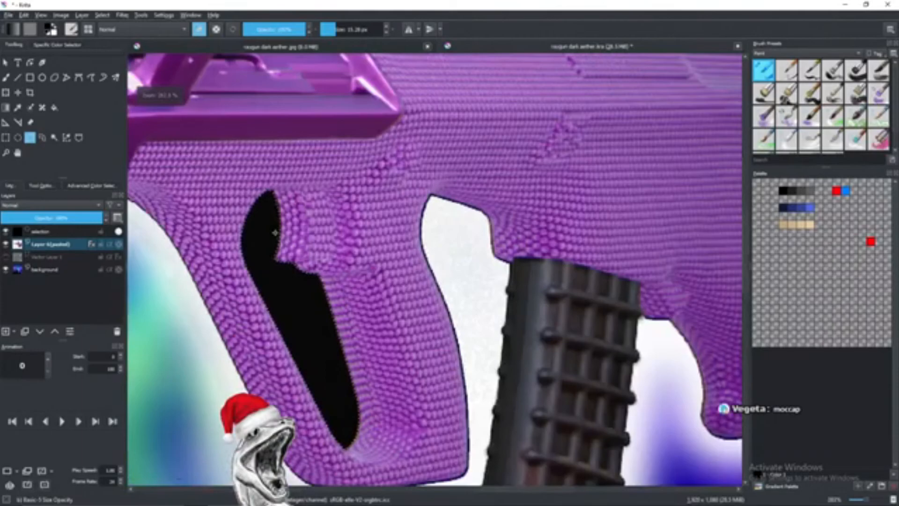
{"action": "key", "text": "Delete"}
{"action": "scroll", "coordinate": [351, 275], "scroll_direction": "down", "scroll_amount": 4}
{"action": "scroll", "coordinate": [346, 246], "scroll_direction": "down", "scroll_amount": 2}
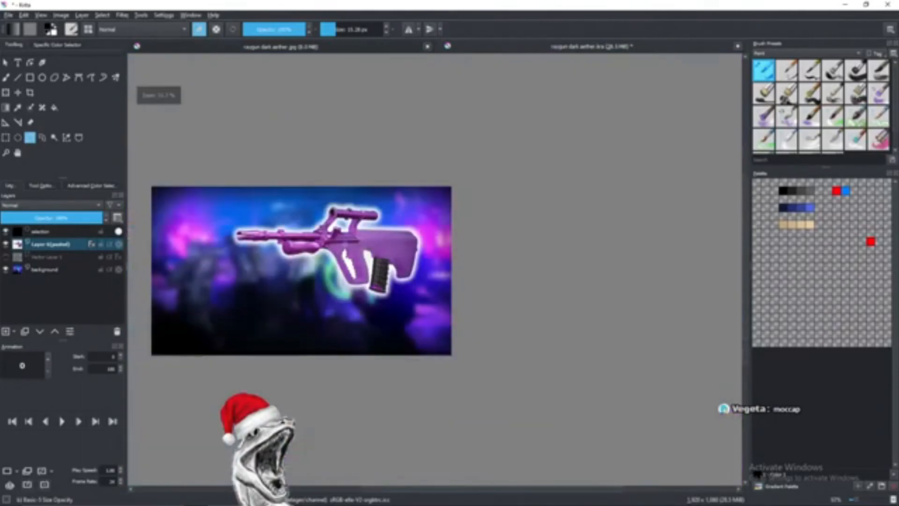
{"action": "key", "text": "ctrl+shift+a"}
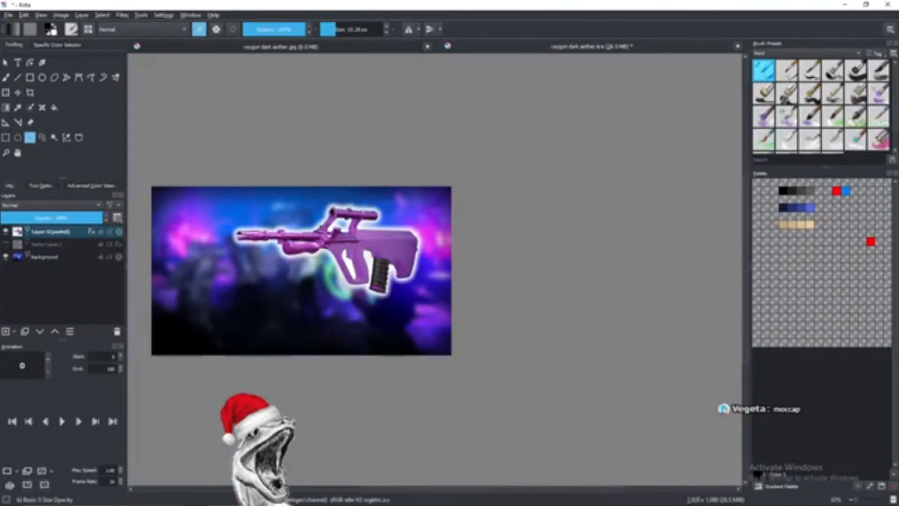
- Show the title text layer, then transform the rifle by moving it lower and rotating it clockwise
{"action": "left_click_drag", "start_coordinate": [323, 244], "coordinate": [394, 250]}
{"action": "left_click", "coordinate": [6, 243]}
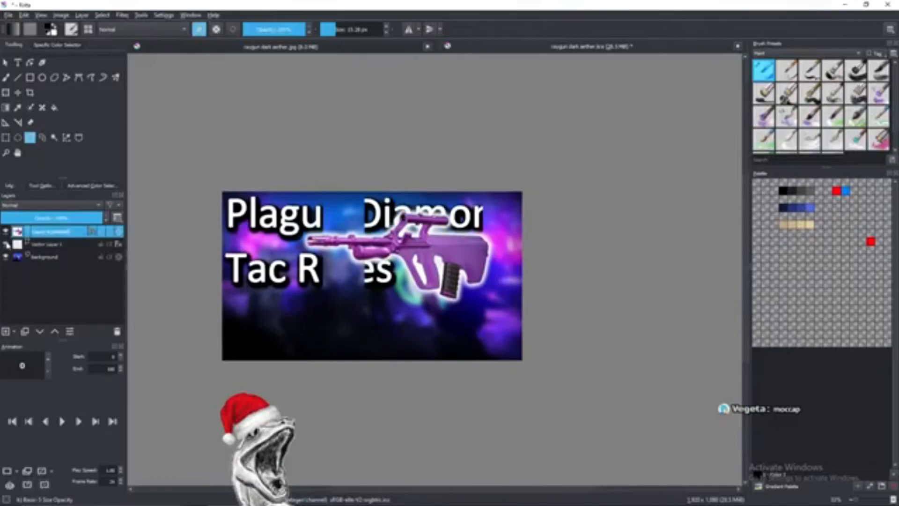
{"action": "left_click", "coordinate": [6, 93]}
{"action": "left_click_drag", "start_coordinate": [345, 226], "coordinate": [295, 197]}
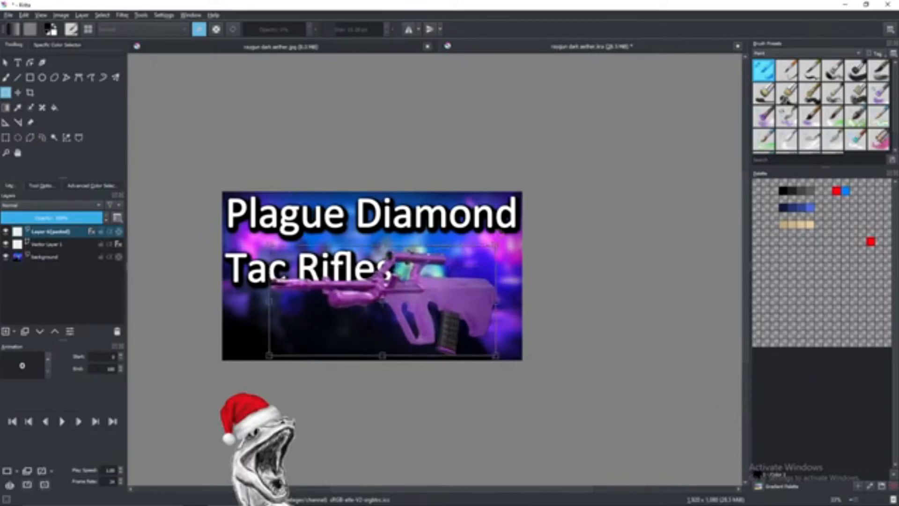
{"action": "left_click_drag", "start_coordinate": [499, 234], "coordinate": [519, 276]}
{"action": "left_click_drag", "start_coordinate": [400, 285], "coordinate": [399, 261]}
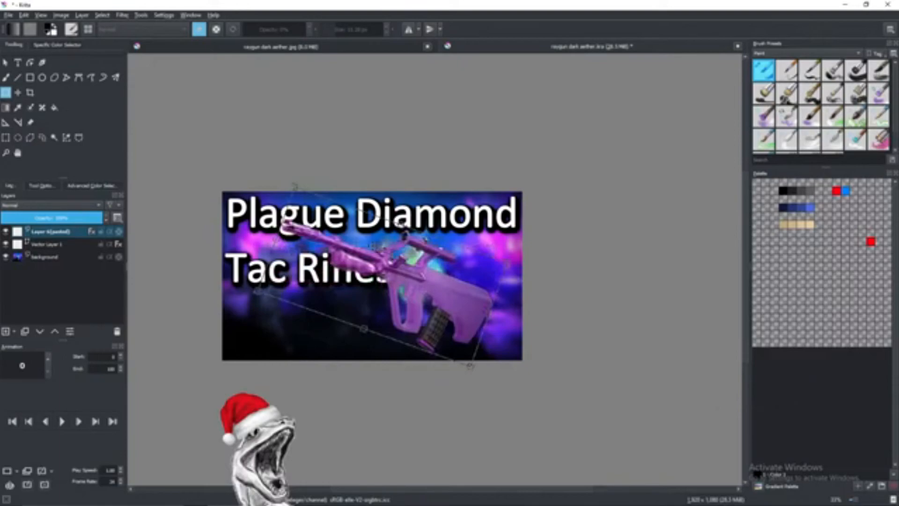
- Try mirroring the rifle horizontally, rotating and repositioning it, and undo back to the unmirrored, tilted rifle
{"action": "right_click", "coordinate": [337, 294]}
{"action": "left_click", "coordinate": [372, 373]}
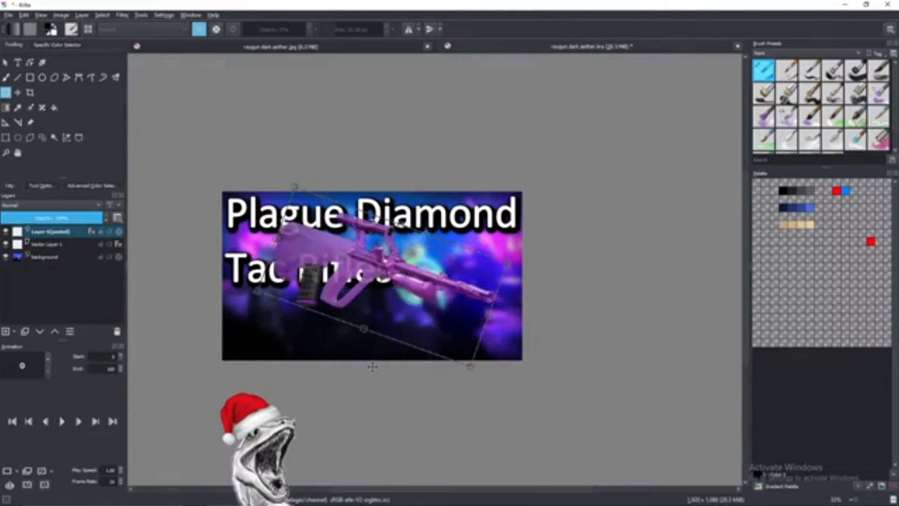
{"action": "left_click_drag", "start_coordinate": [398, 227], "coordinate": [463, 242]}
{"action": "left_click_drag", "start_coordinate": [419, 274], "coordinate": [376, 249]}
{"action": "key", "text": "ctrl+z"}
{"action": "key", "text": "ctrl+z"}
{"action": "key", "text": "ctrl+z"}
{"action": "key", "text": "ctrl+z"}
{"action": "key", "text": "ctrl+z"}
{"action": "key", "text": "ctrl+z"}
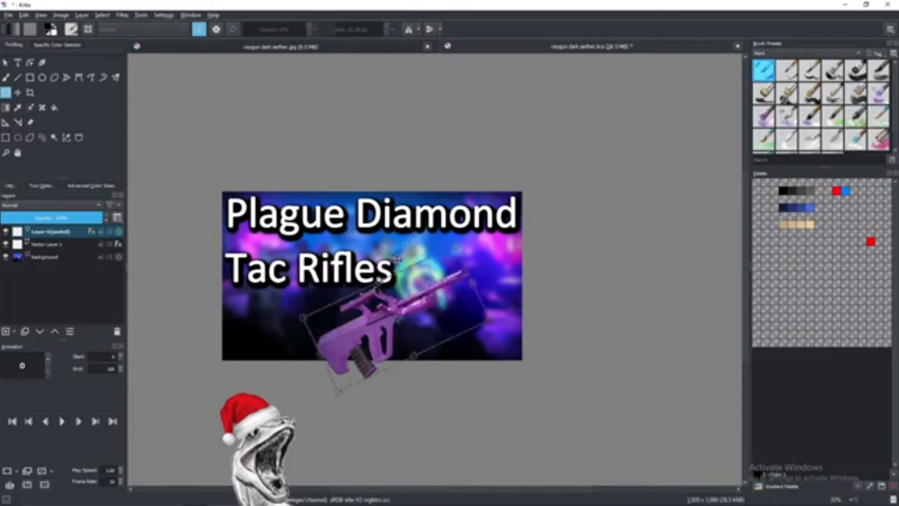
{"action": "key", "text": "ctrl+z"}
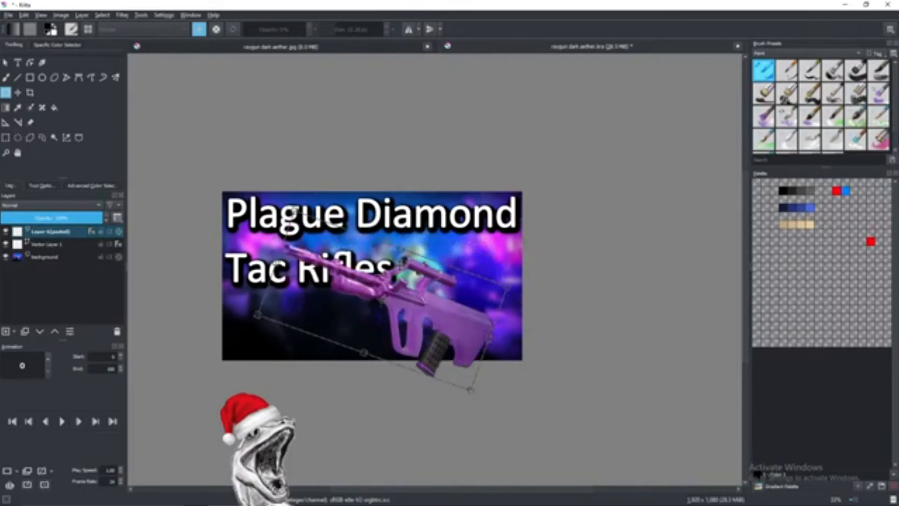
- Rotate the rifle back to nearly level and place it across the middle, partly over the second title line
{"action": "left_click_drag", "start_coordinate": [422, 285], "coordinate": [442, 256]}
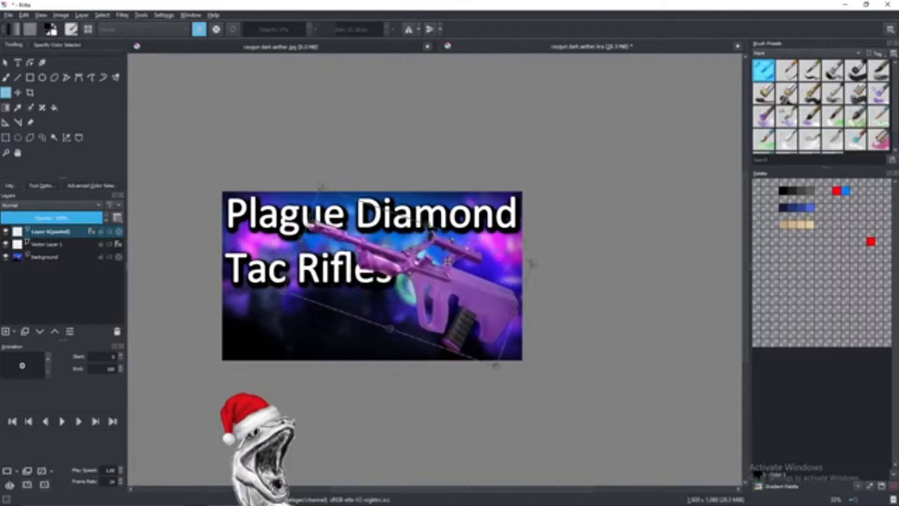
{"action": "left_click_drag", "start_coordinate": [311, 182], "coordinate": [288, 219]}
{"action": "left_click_drag", "start_coordinate": [440, 287], "coordinate": [410, 303]}
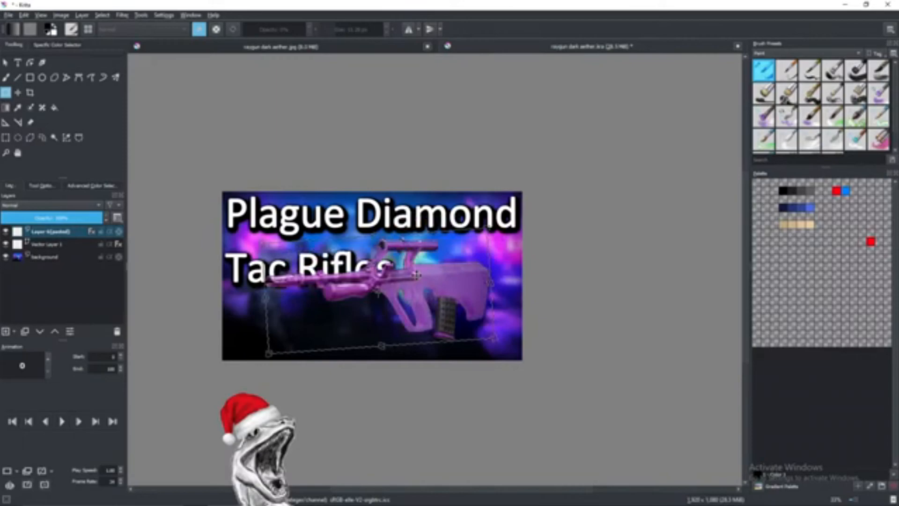
- With the rifle layer temporarily hidden, reduce the line spacing of the entire title text and save the text change
{"action": "left_click", "coordinate": [62, 248]}
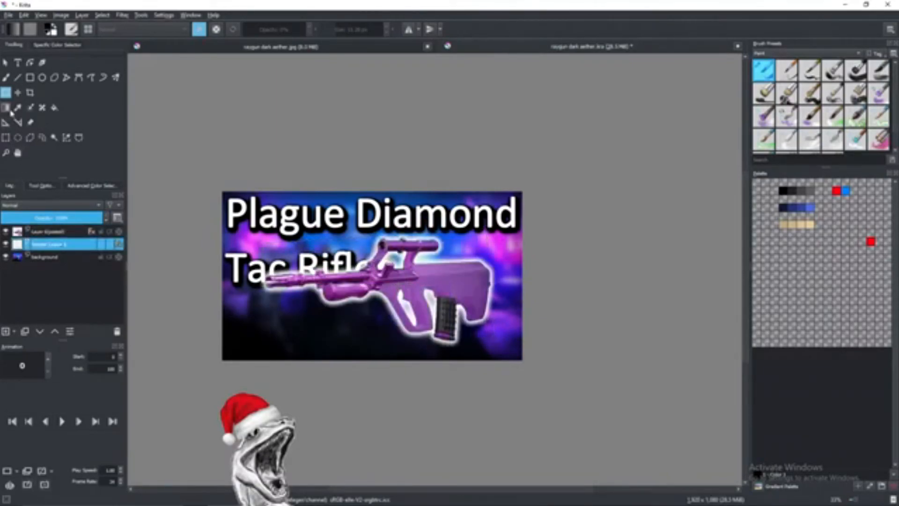
{"action": "left_click", "coordinate": [6, 231]}
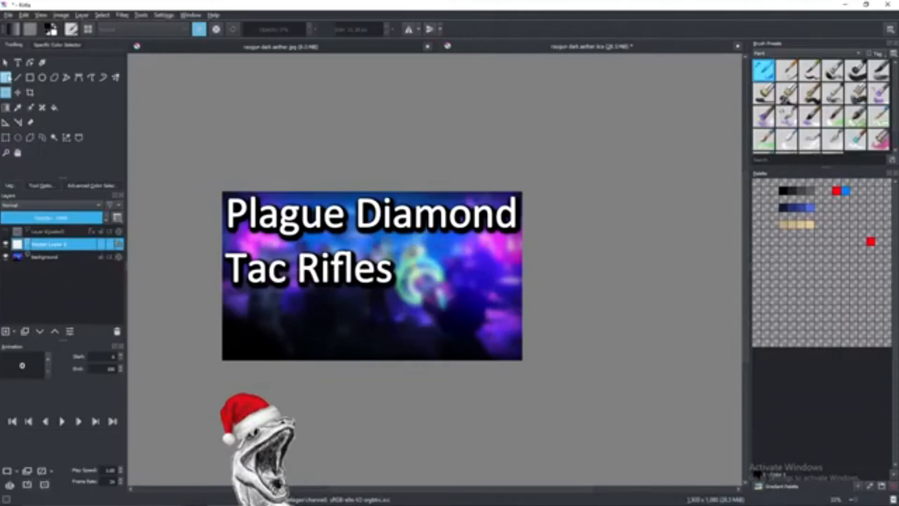
{"action": "left_click", "coordinate": [331, 284]}
{"action": "double_click", "coordinate": [331, 285]}
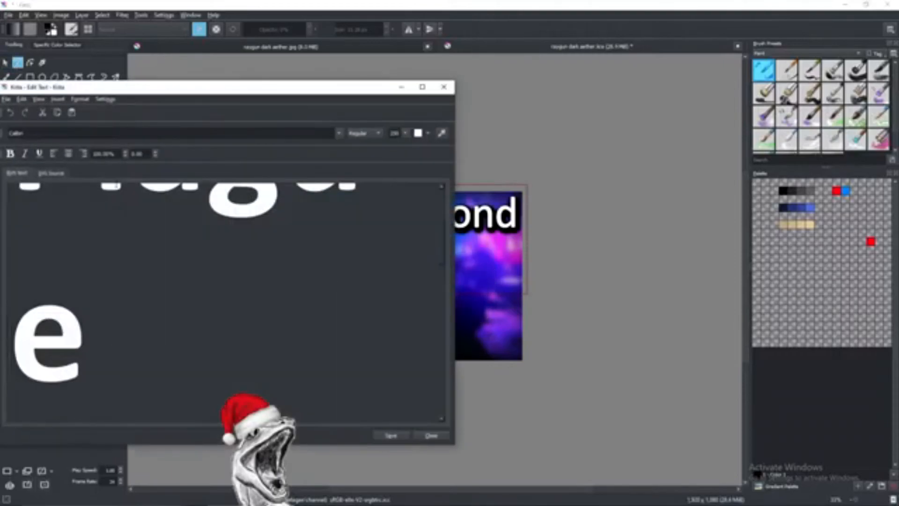
{"action": "key", "text": "ctrl+a"}
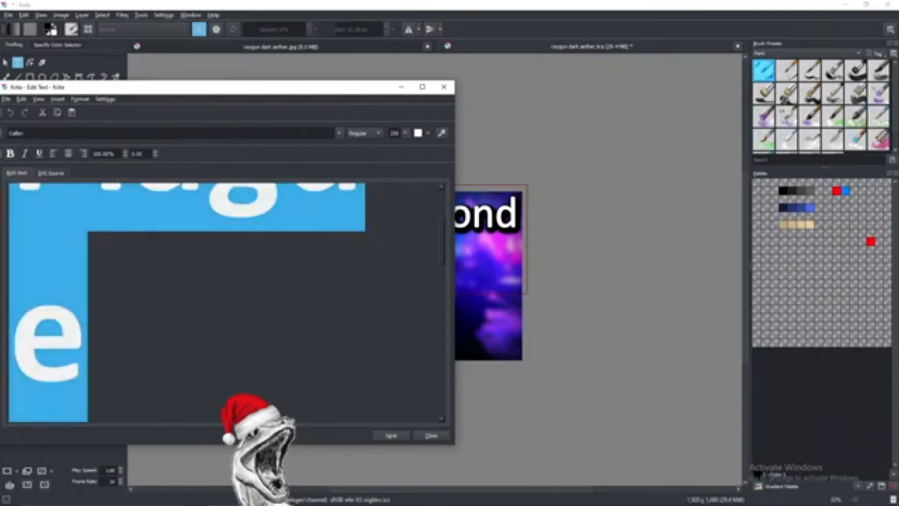
{"action": "left_click", "coordinate": [125, 156]}
{"action": "left_click", "coordinate": [391, 435]}
{"action": "left_click", "coordinate": [431, 436]}
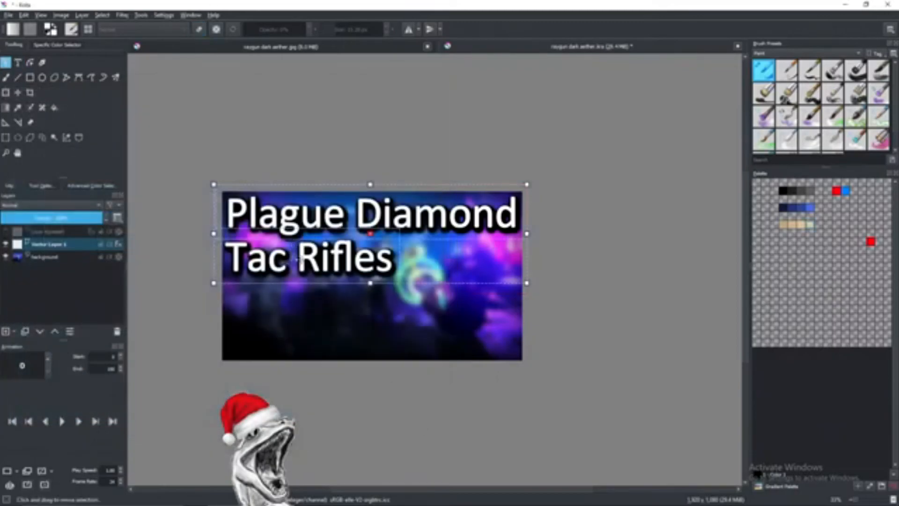
{"action": "left_click", "coordinate": [6, 232]}
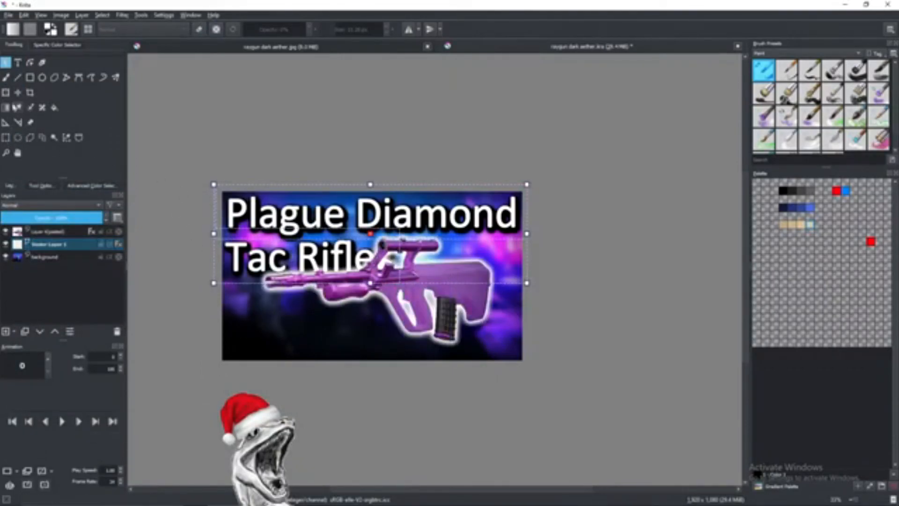
- Transform the rifle layer, rotating it clockwise, moving it toward the image's left edge and mirroring it horizontally
{"action": "left_click", "coordinate": [5, 92]}
{"action": "left_click", "coordinate": [58, 231]}
{"action": "left_click_drag", "start_coordinate": [495, 232], "coordinate": [503, 270]}
{"action": "left_click_drag", "start_coordinate": [451, 274], "coordinate": [396, 274]}
{"action": "right_click", "coordinate": [290, 263]}
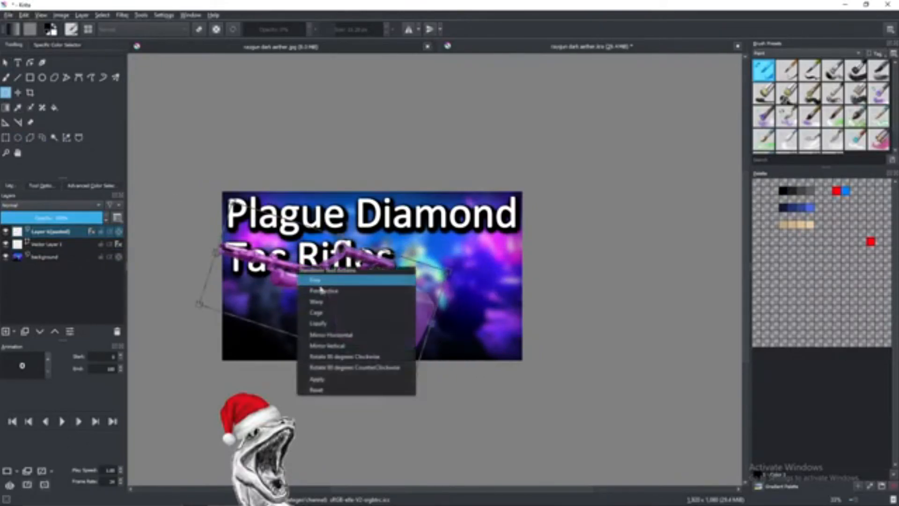
{"action": "left_click", "coordinate": [323, 336]}
- Tilt the mirrored rifle so its muzzle points up and to the right, then reposition and enlarge it across the image
{"action": "left_click_drag", "start_coordinate": [460, 268], "coordinate": [431, 201]}
{"action": "left_click_drag", "start_coordinate": [266, 334], "coordinate": [329, 345]}
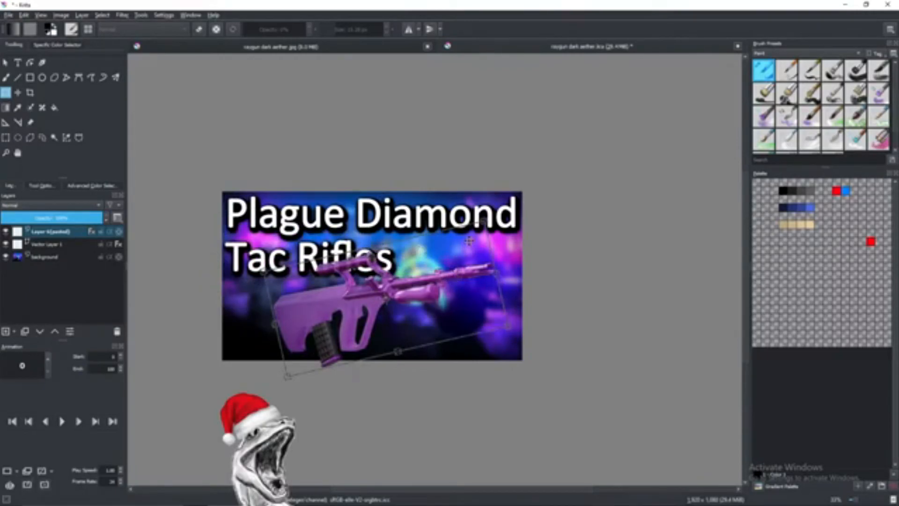
{"action": "left_click_drag", "start_coordinate": [367, 274], "coordinate": [333, 253]}
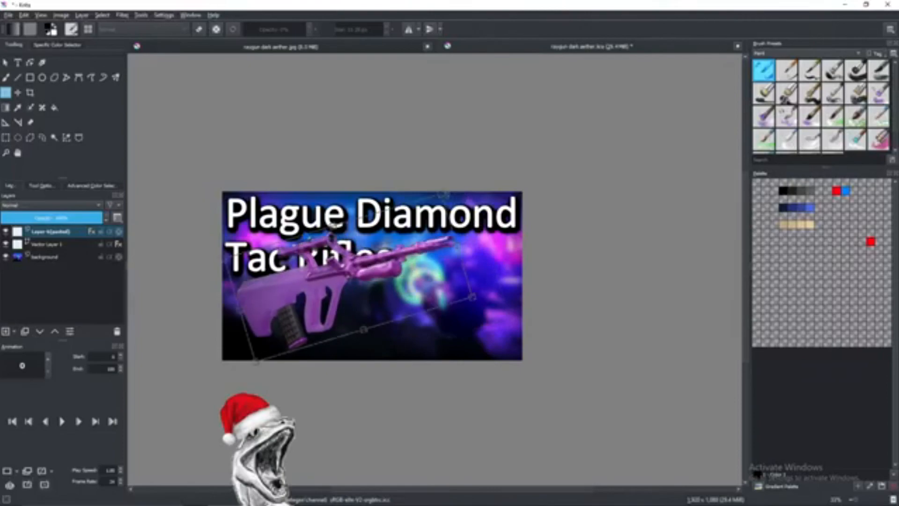
{"action": "left_click_drag", "start_coordinate": [442, 193], "coordinate": [417, 228]}
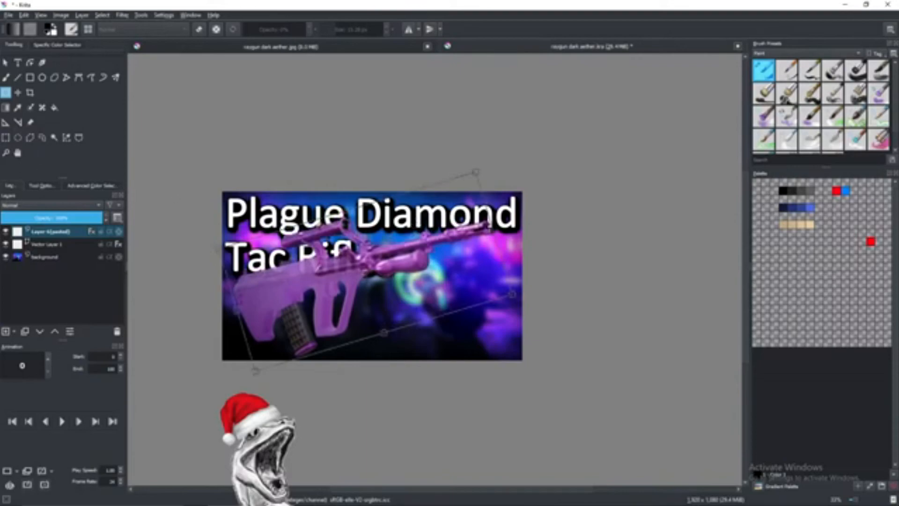
- Apply the rifle transform, hide the rifle layer, and right-align the entire title text on the vector layer, saving the text change
{"action": "left_click", "coordinate": [5, 62]}
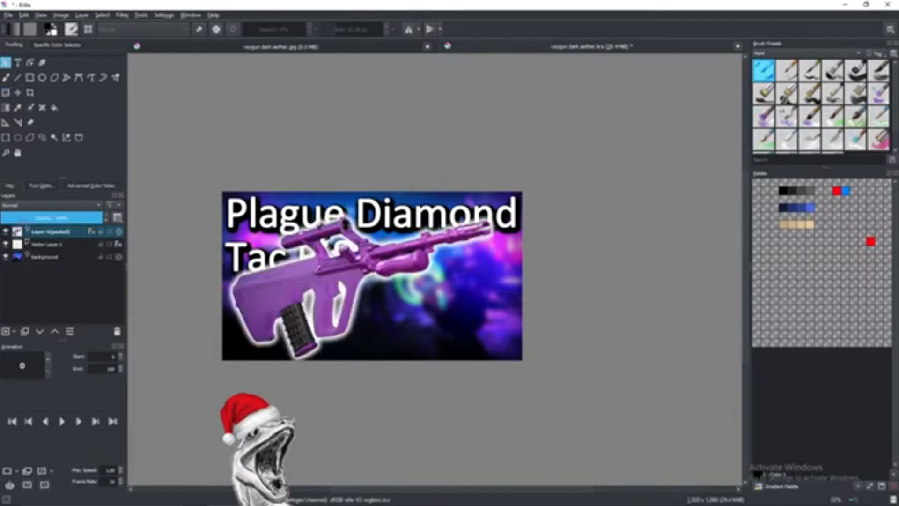
{"action": "left_click", "coordinate": [40, 245]}
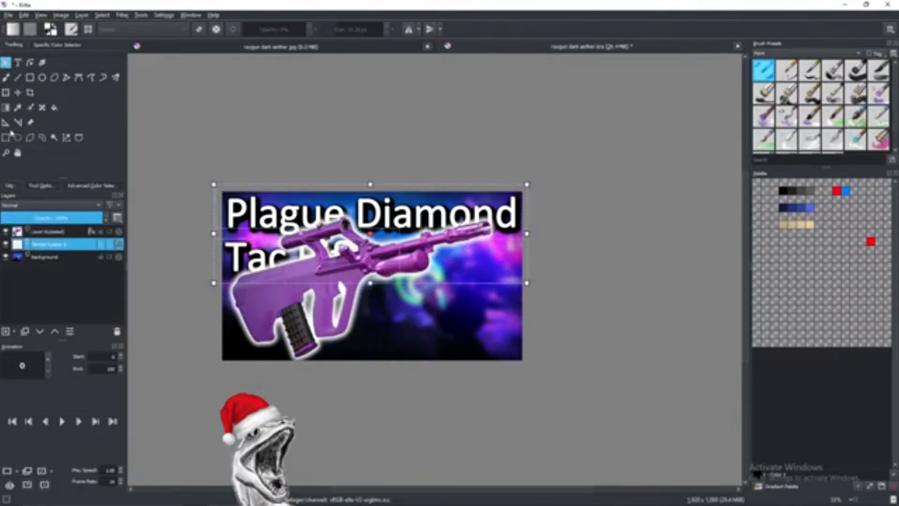
{"action": "left_click", "coordinate": [6, 231]}
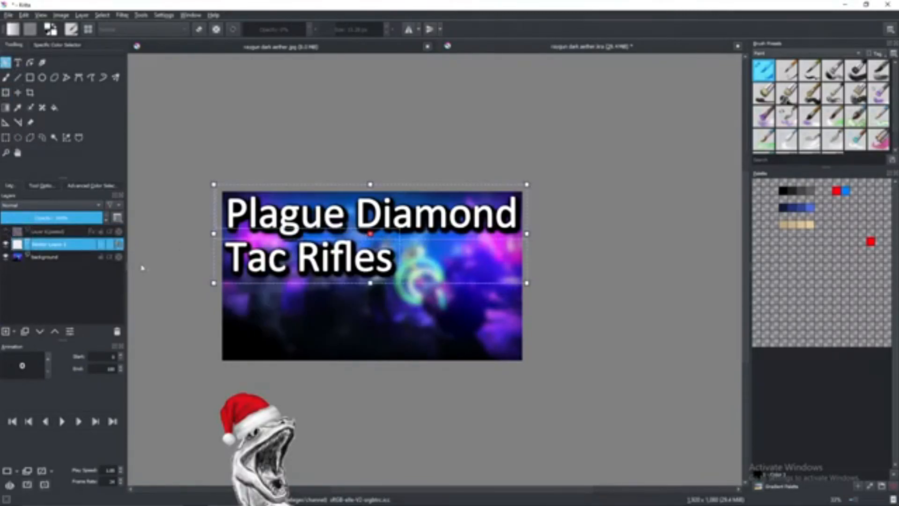
{"action": "left_click", "coordinate": [18, 62]}
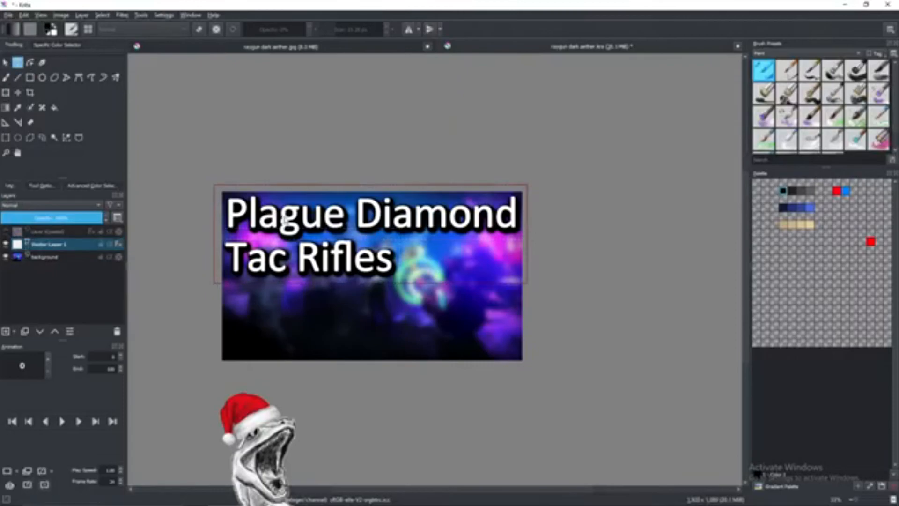
{"action": "left_click", "coordinate": [284, 218]}
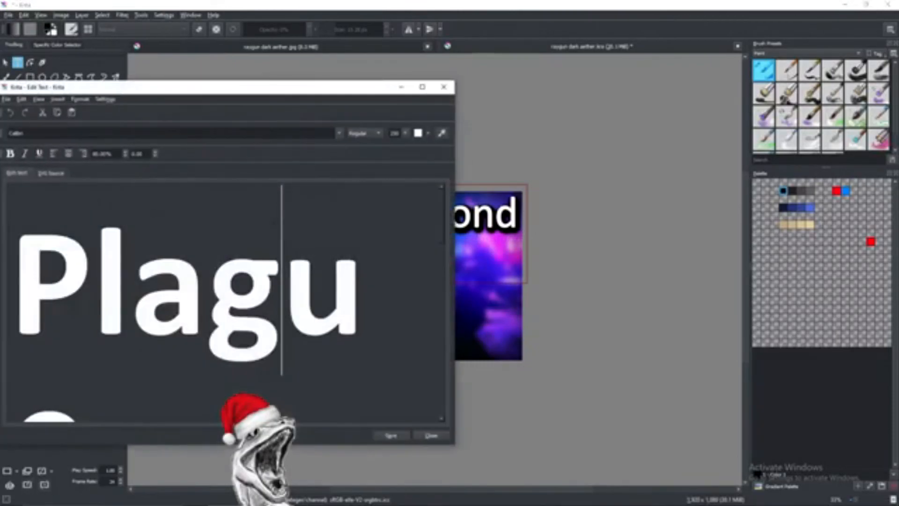
{"action": "key", "text": "ctrl+a"}
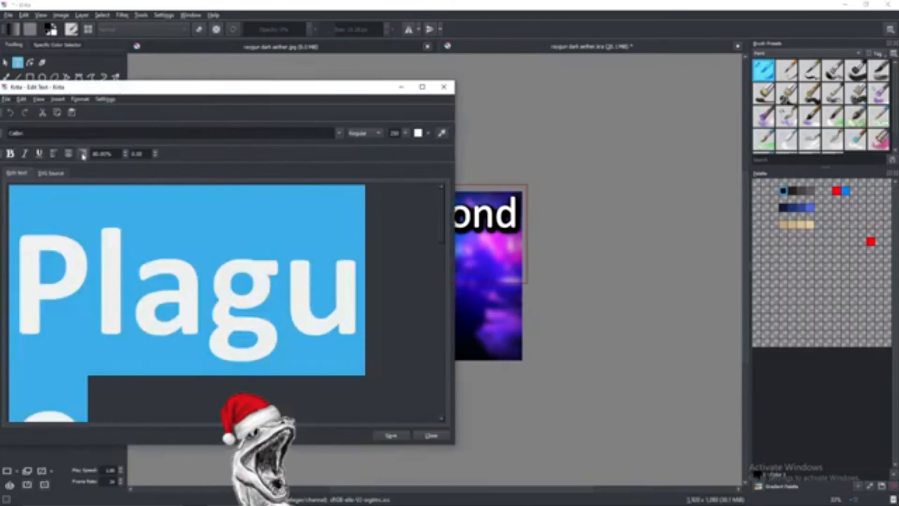
{"action": "scroll", "coordinate": [290, 312], "scroll_direction": "down", "scroll_amount": 3}
{"action": "left_click", "coordinate": [403, 438]}
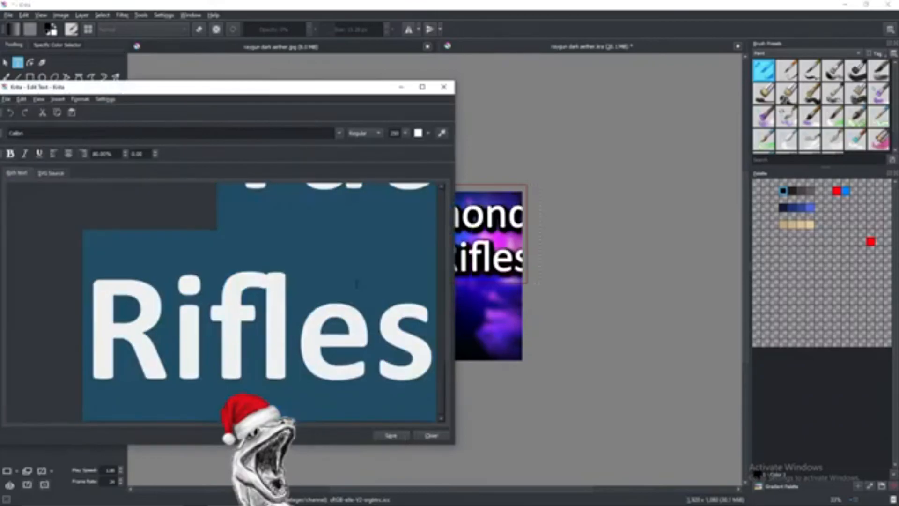
- Increase the title's line spacing to 220% so "Tac Rifles" sits near the image's lower edge, and save the text
{"action": "scroll", "coordinate": [222, 302], "scroll_direction": "up", "scroll_amount": 5}
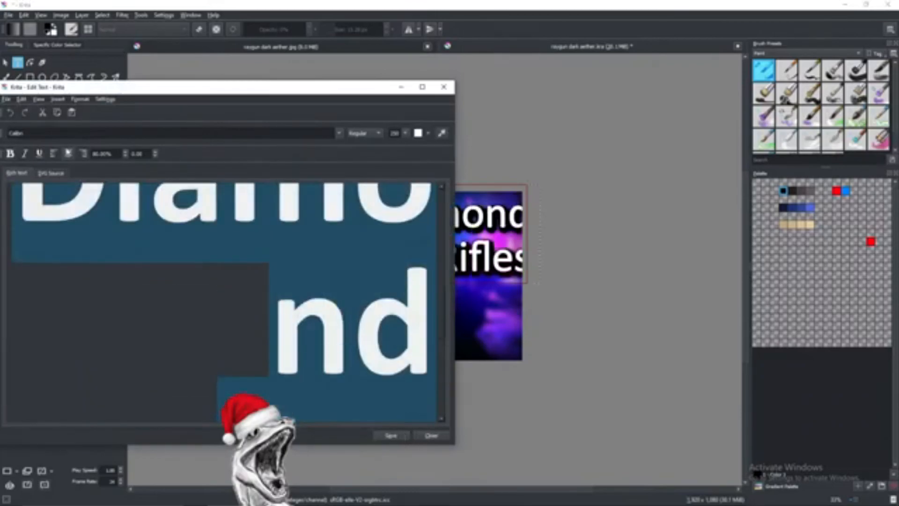
{"action": "left_click", "coordinate": [125, 157]}
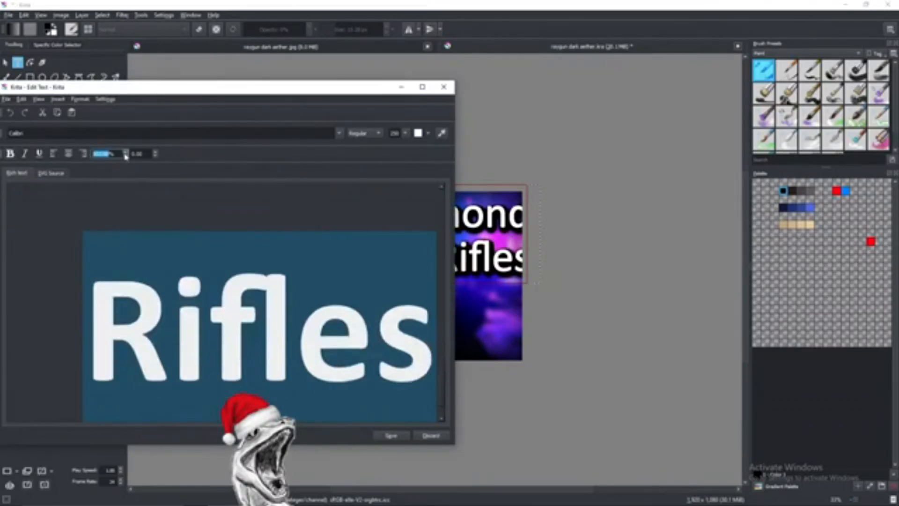
{"action": "left_click", "coordinate": [391, 437]}
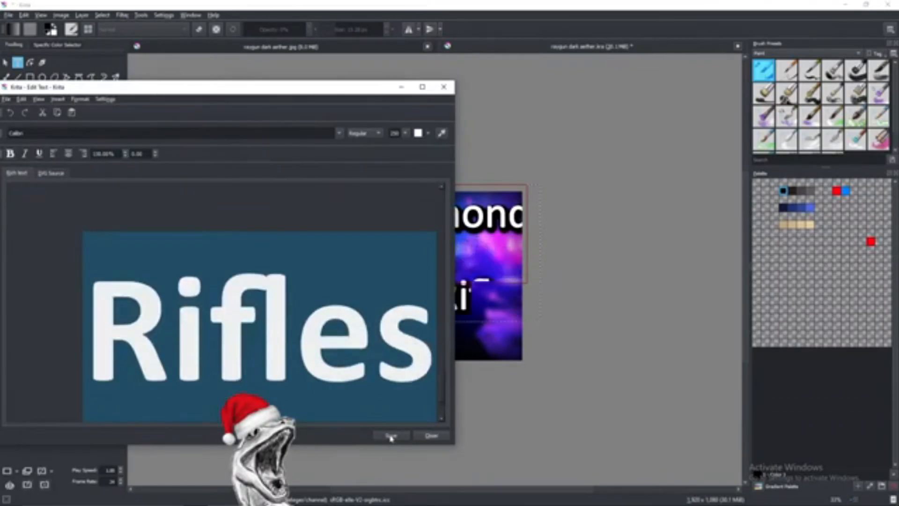
{"action": "left_click", "coordinate": [125, 155]}
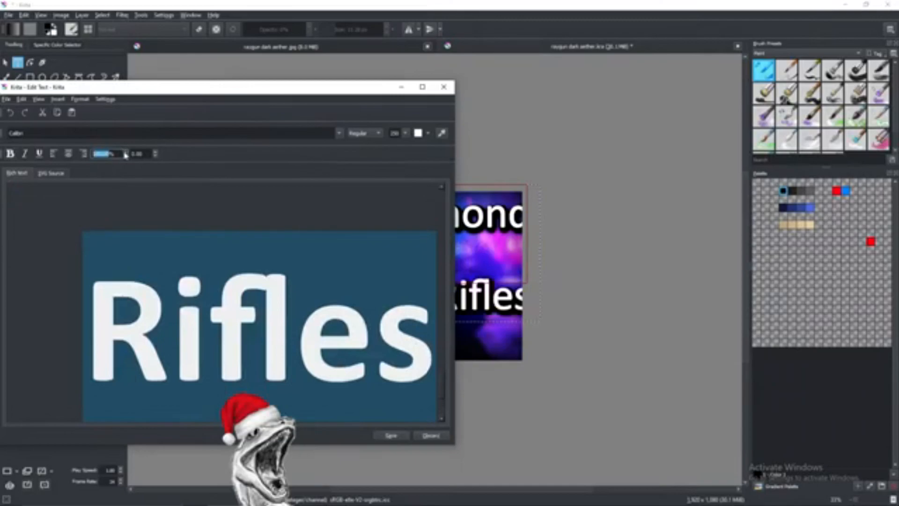
{"action": "left_click", "coordinate": [391, 435]}
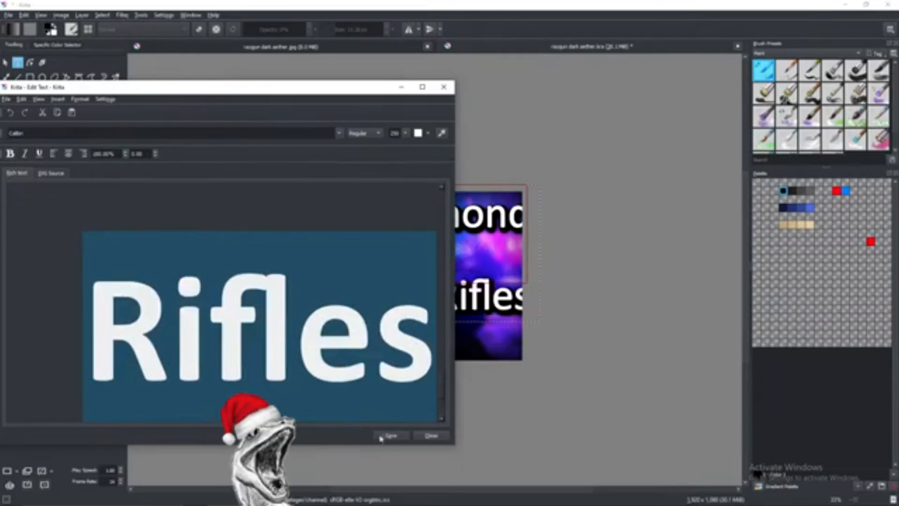
{"action": "left_click", "coordinate": [125, 155]}
{"action": "left_click", "coordinate": [404, 438]}
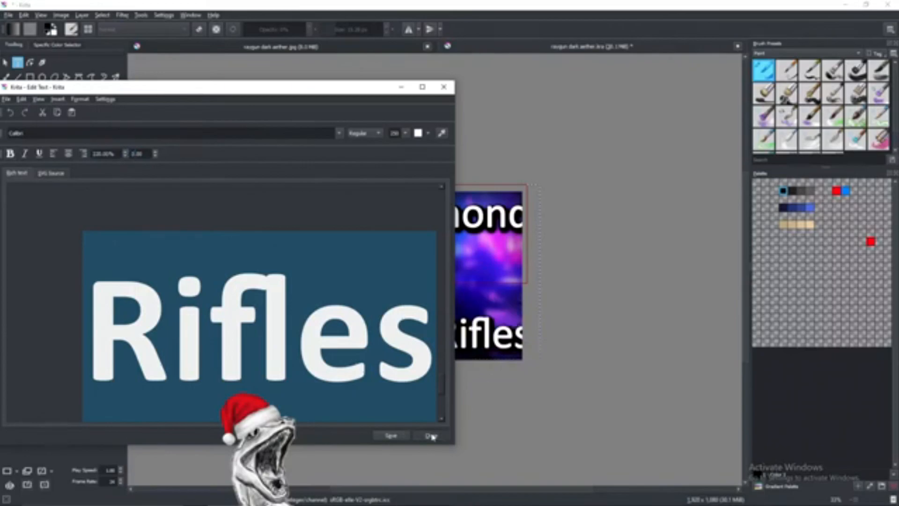
{"action": "left_click", "coordinate": [430, 436]}
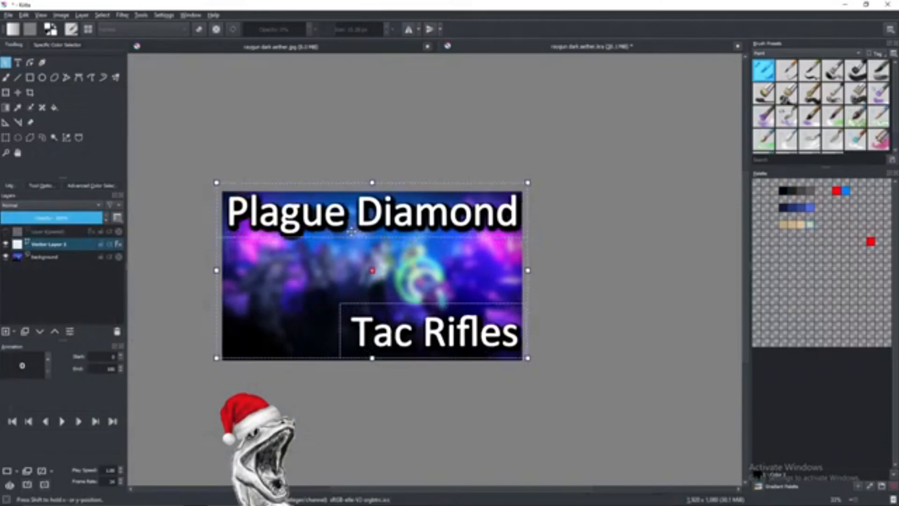
- Shift the title slightly left so both lines fit inside the image, and show the rifle layer again
{"action": "left_click", "coordinate": [5, 93]}
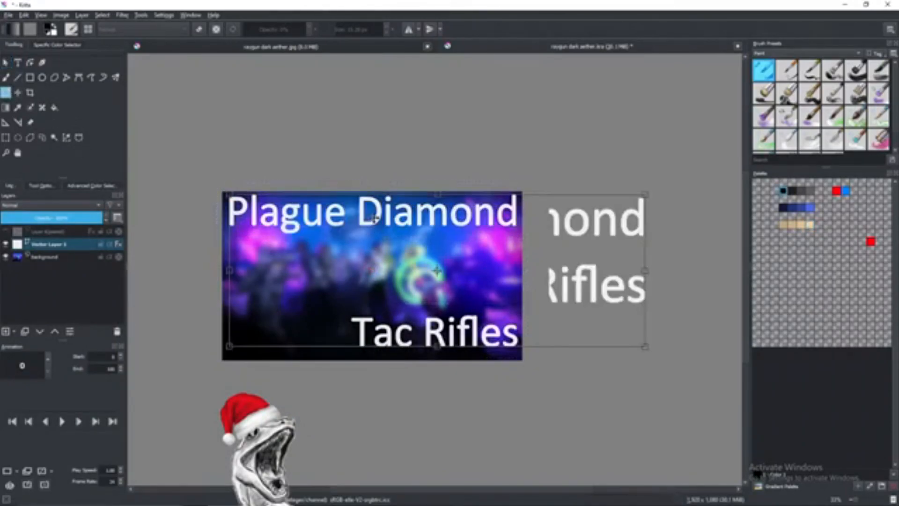
{"action": "left_click", "coordinate": [6, 62]}
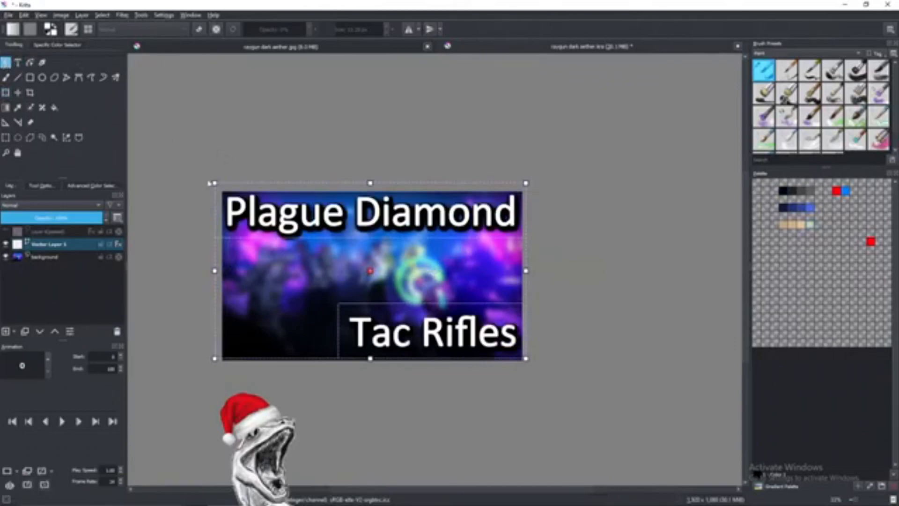
{"action": "left_click", "coordinate": [7, 232]}
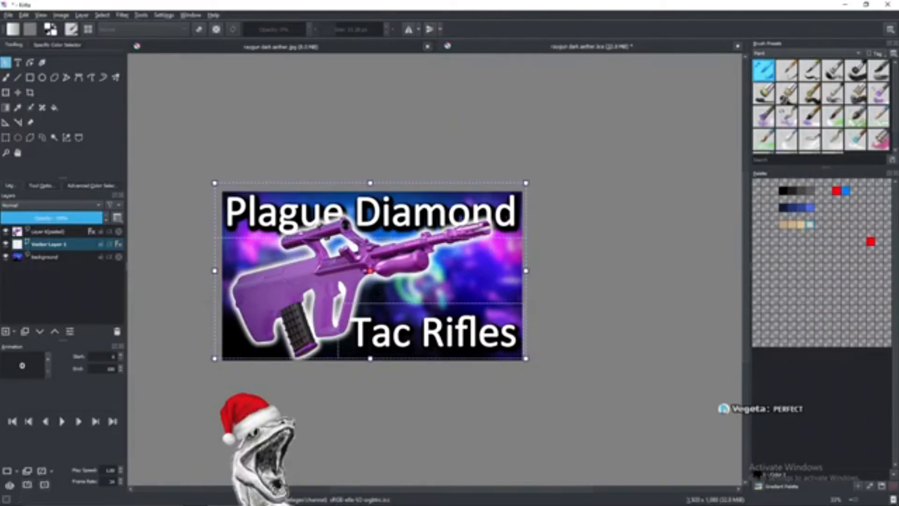
- Save the thumbnail as a new Krita document named "plague diamond tac rifgles.kra" in the Cold War Zombies folder
{"action": "left_click", "coordinate": [9, 14]}
{"action": "left_click", "coordinate": [19, 70]}
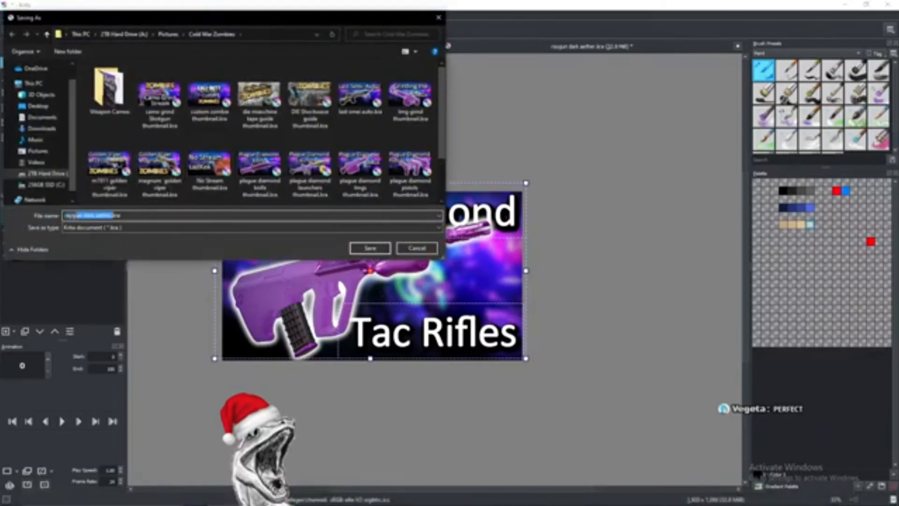
{"action": "type", "text": "plague"}
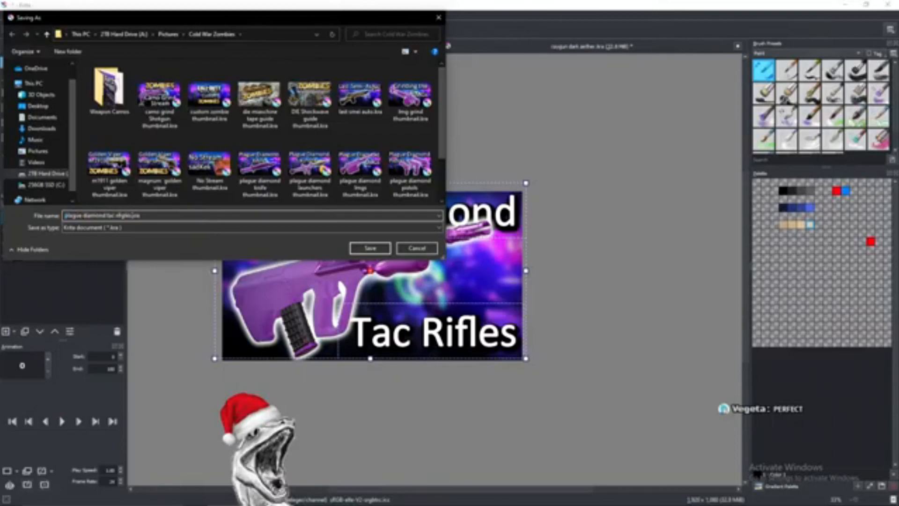
{"action": "left_click", "coordinate": [369, 248]}
- Export the thumbnail as a JPEG image under the same name to the Tac Rifles folder at 100% quality
{"action": "left_click", "coordinate": [8, 15]}
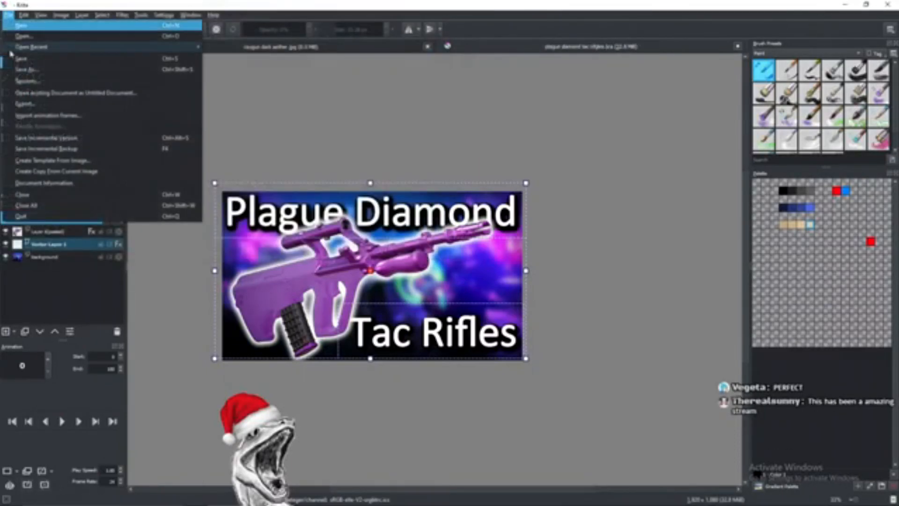
{"action": "left_click", "coordinate": [43, 115]}
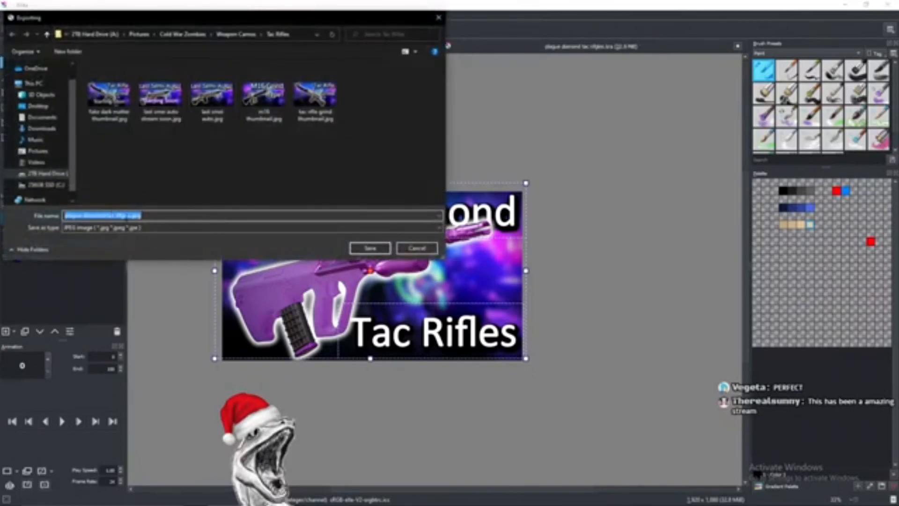
{"action": "left_click", "coordinate": [368, 250]}
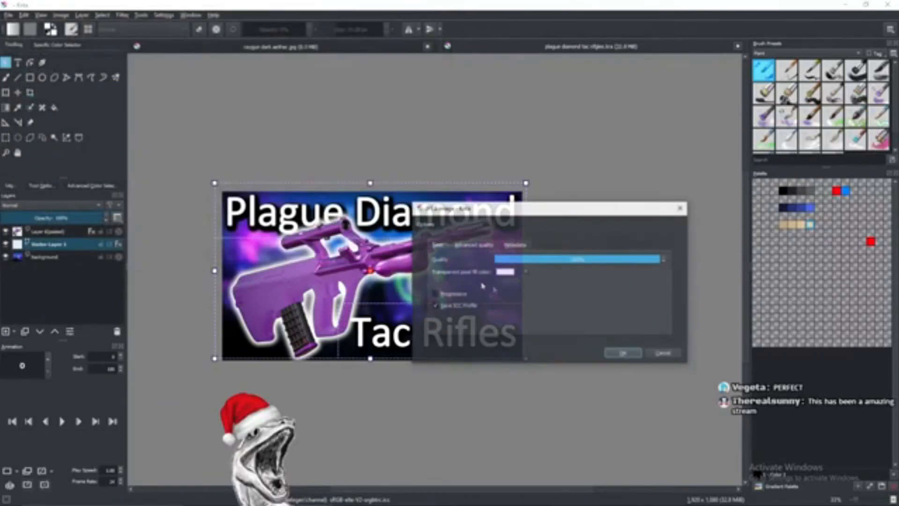
{"action": "left_click", "coordinate": [623, 352]}
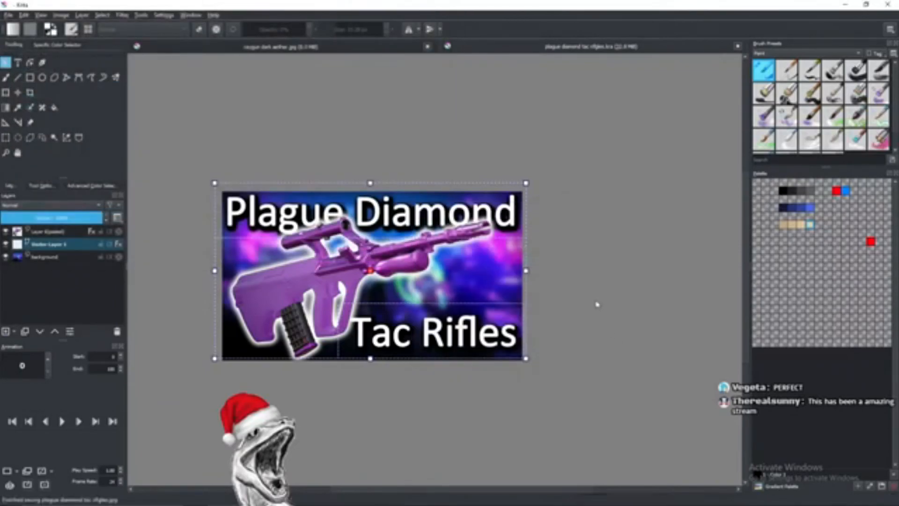